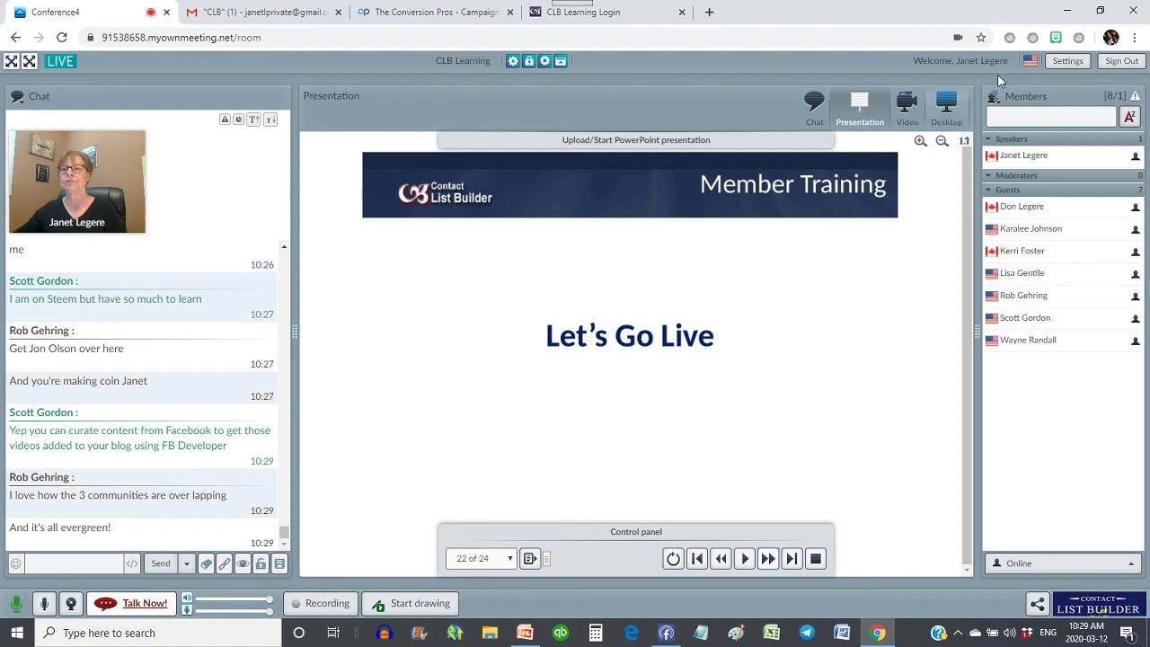
- Share the entire screen in the webinar's Desktop area, then go to the CLB Learning login tab
click(942, 106)
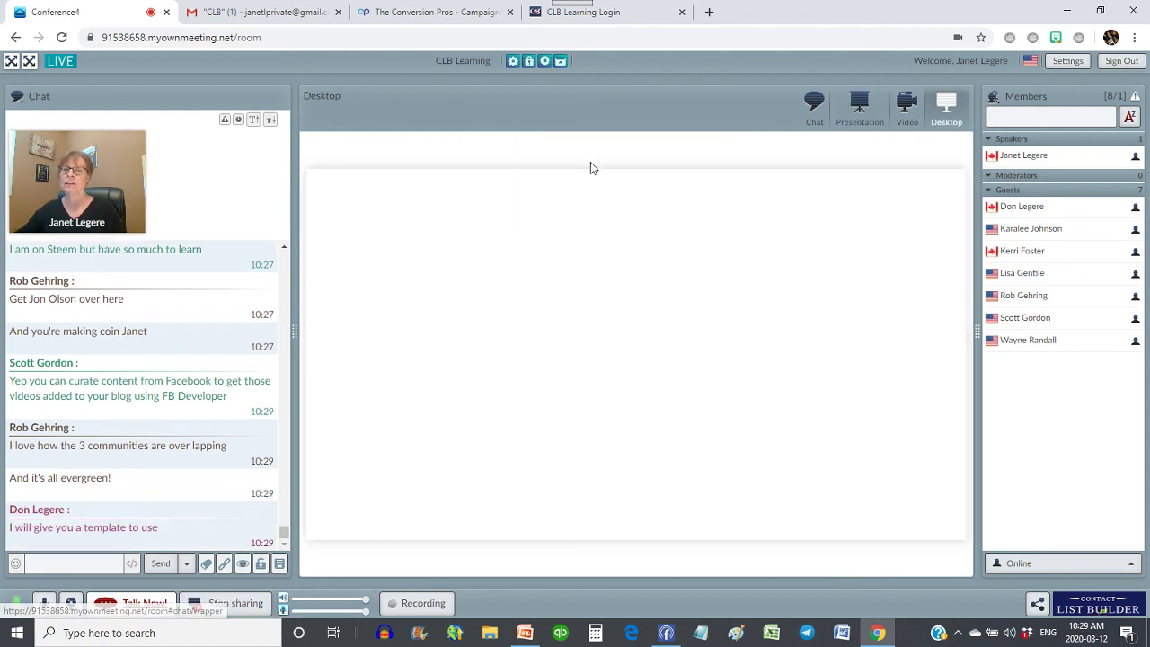
click(476, 250)
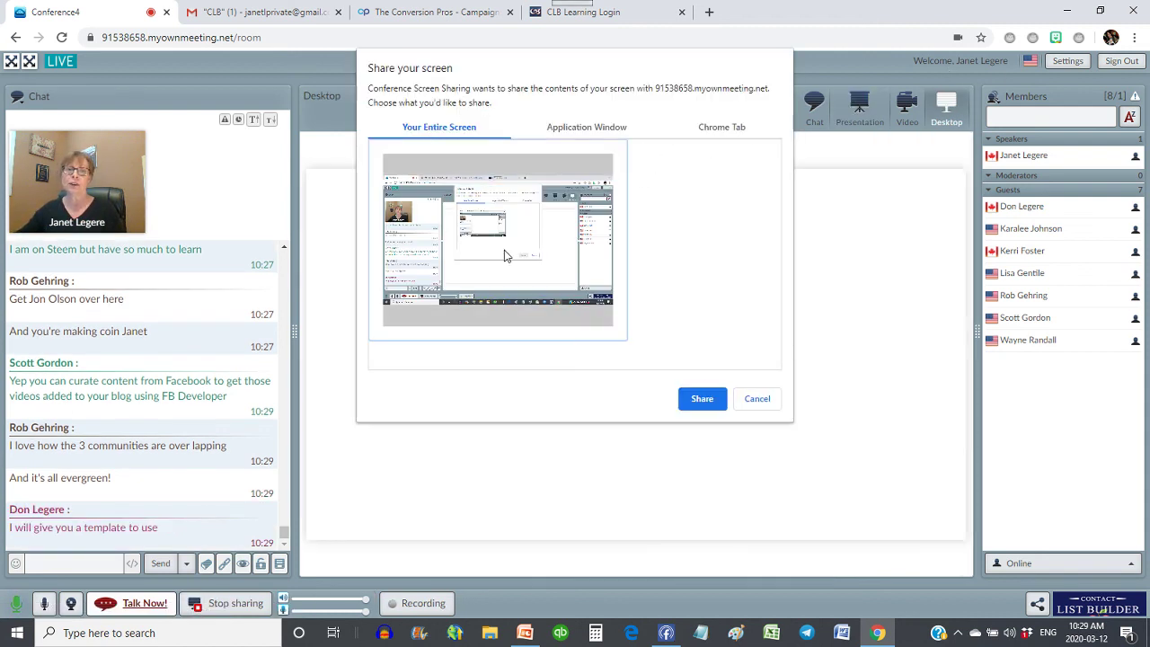
click(703, 401)
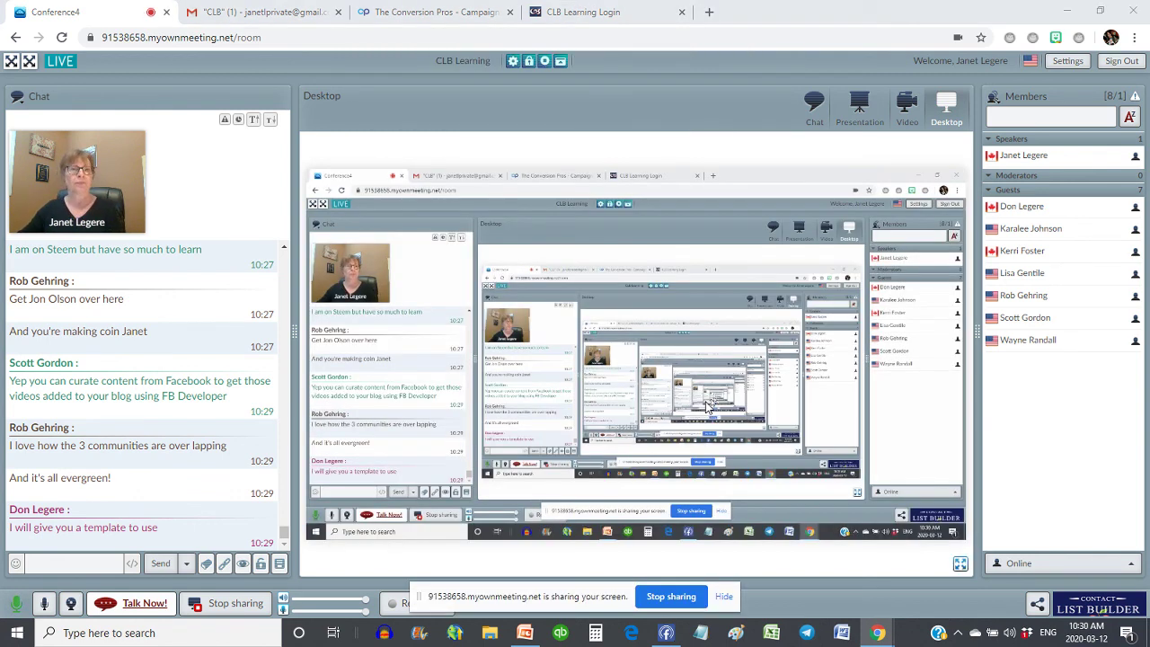
click(614, 9)
- Log in to CLB Learning and open the blogging platform registration page from Upgraded Membership Bonuses
click(496, 366)
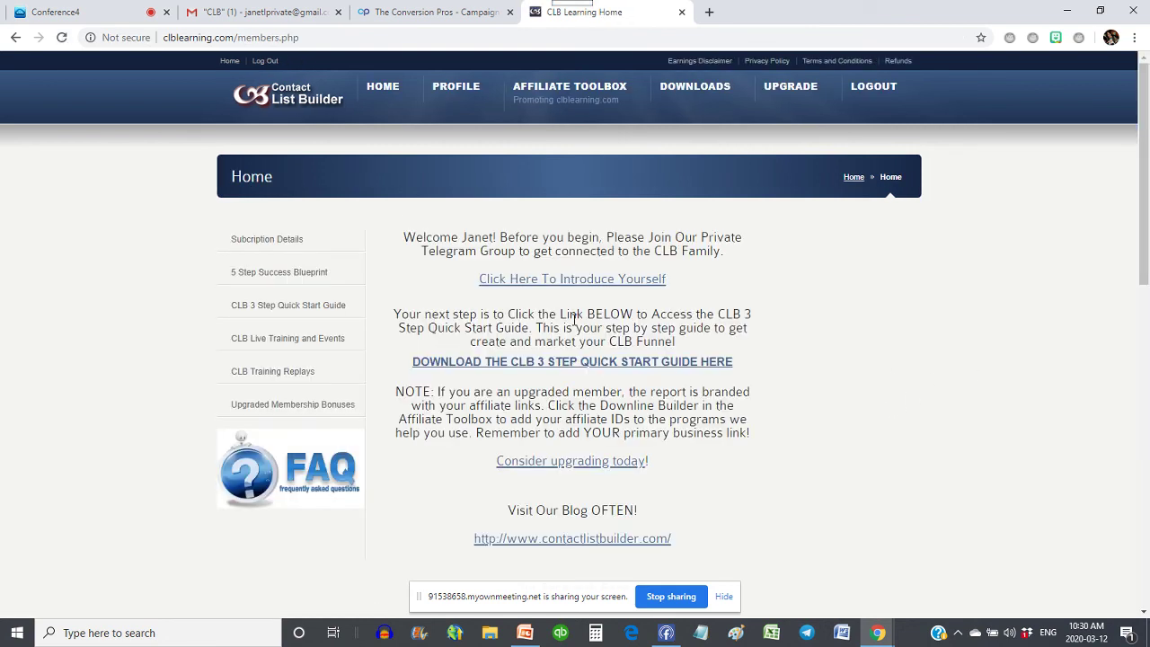
click(297, 405)
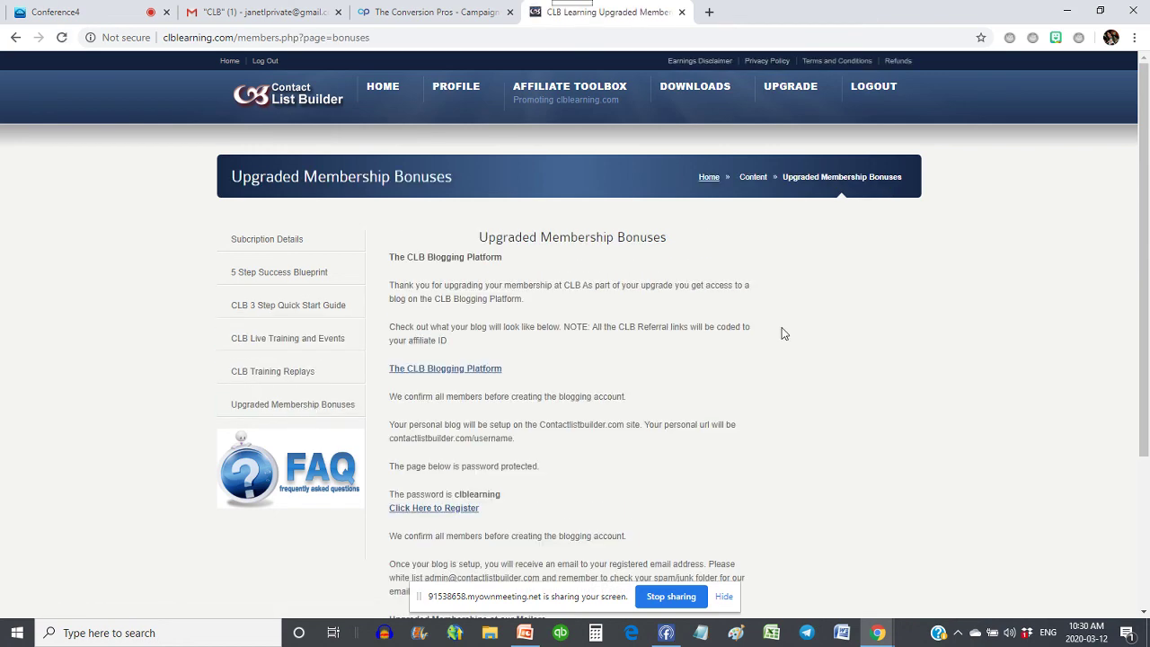
scroll(780, 331, down, 3)
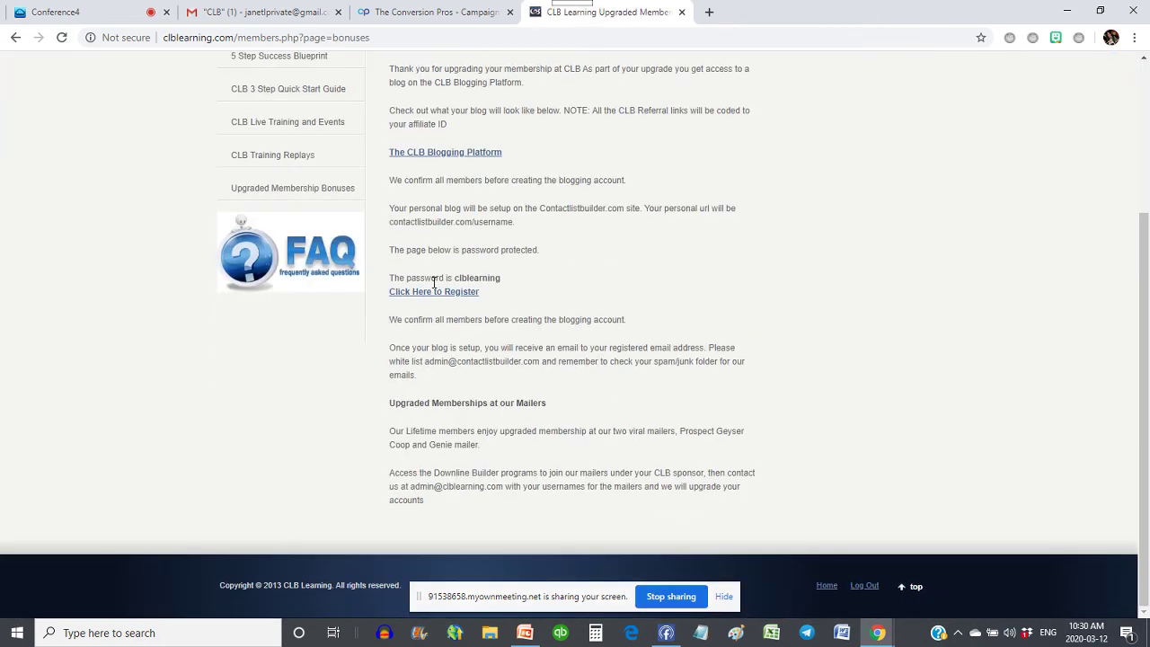
click(436, 293)
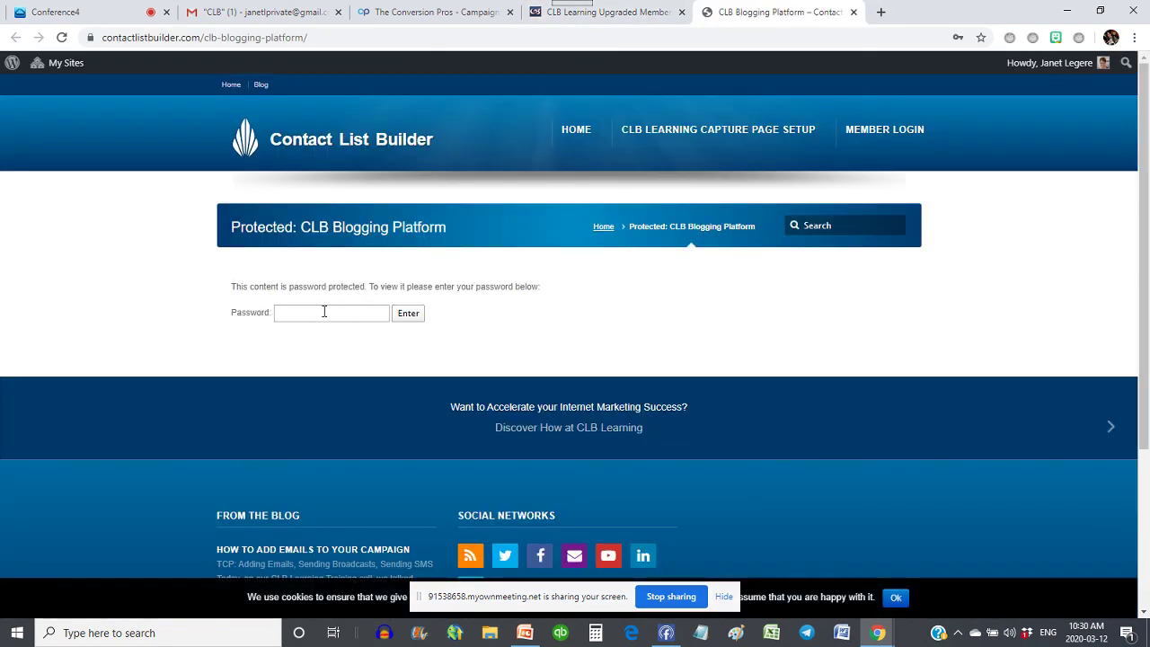
- Unlock the registration page with its password and dismiss Chrome's password prompt
click(320, 314)
text(********)
key(Return)
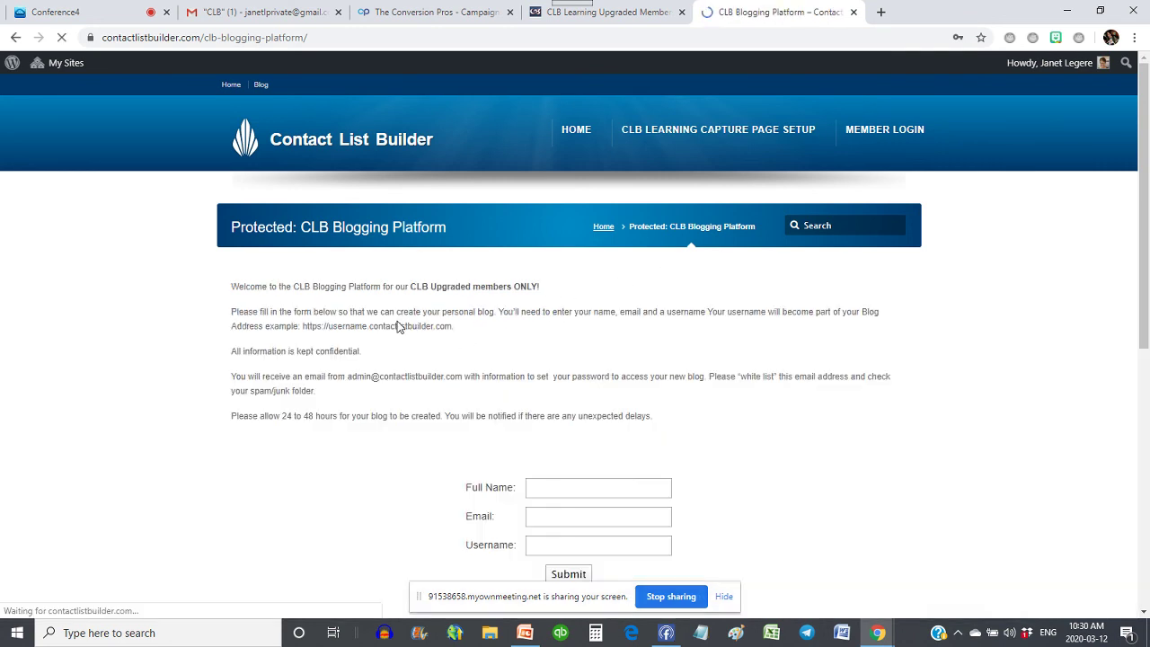
scroll(557, 328, down, 1)
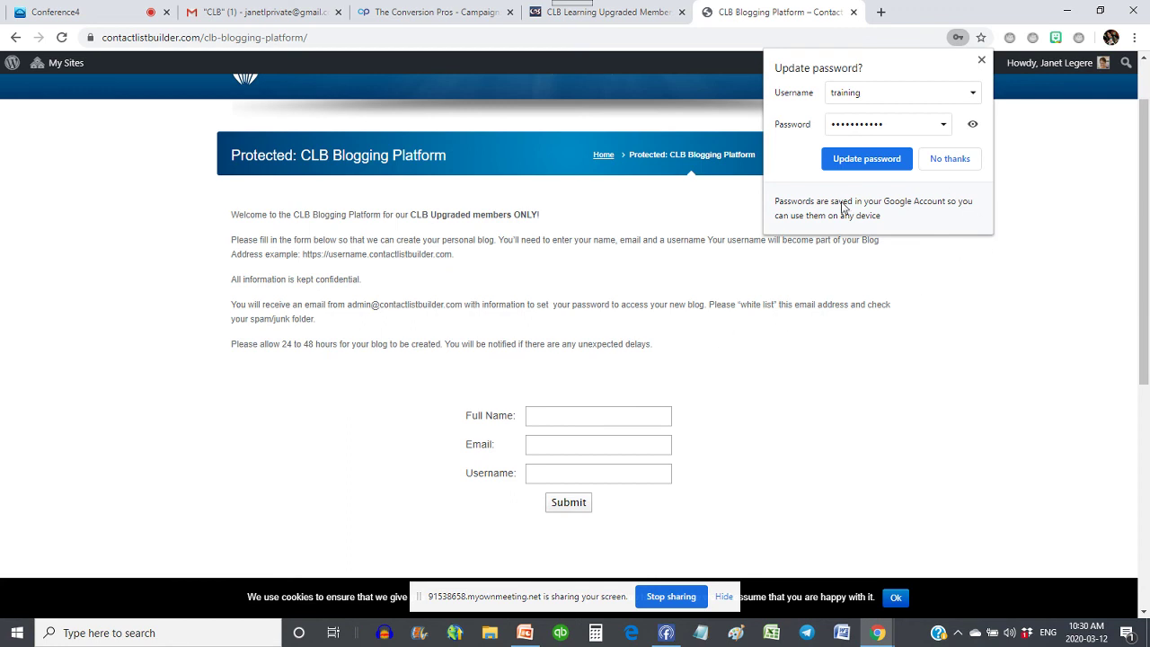
click(981, 60)
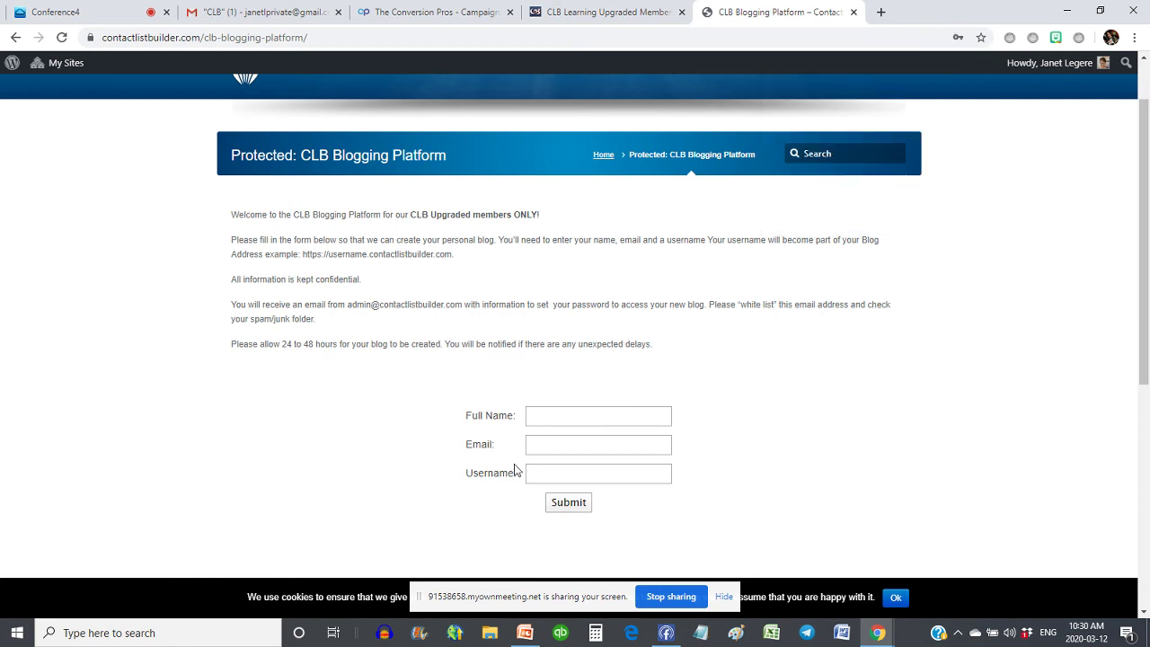
- Fill in the member's full name, e-mail and a username, submit, and dismiss the subscription-limit alert
click(564, 416)
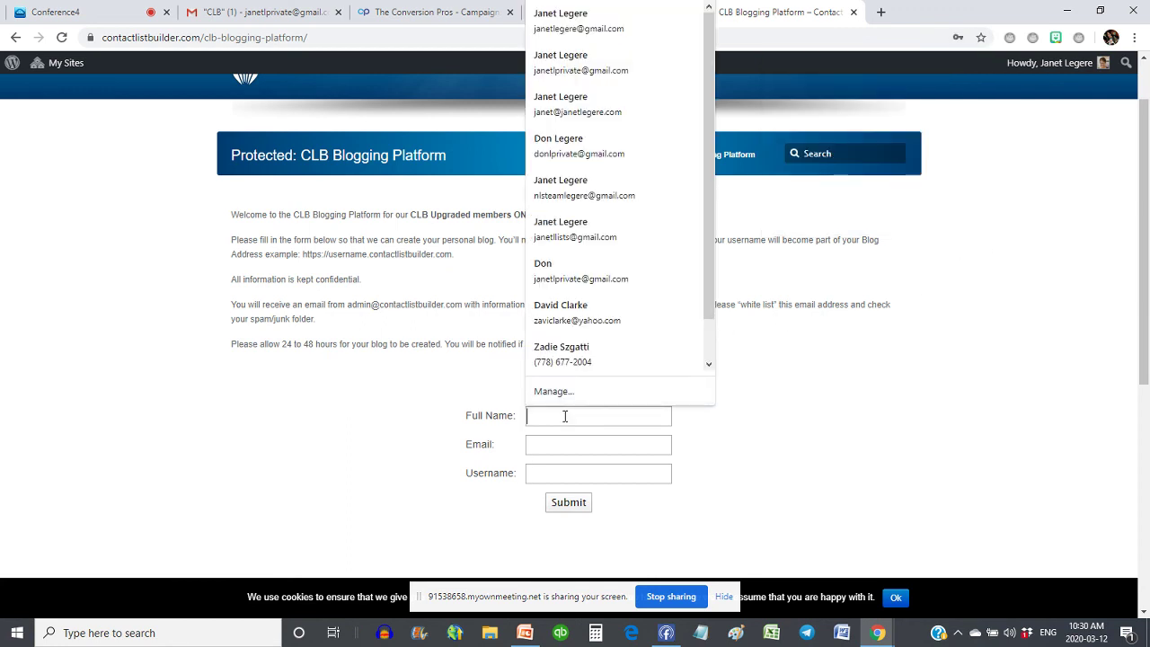
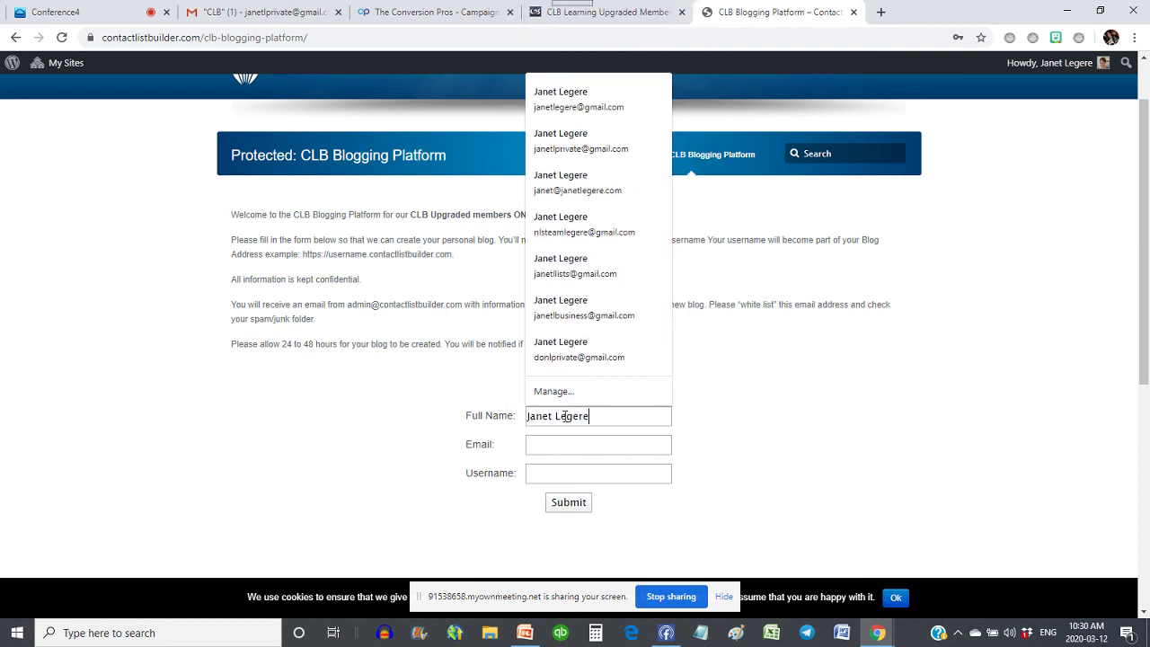
key(Tab)
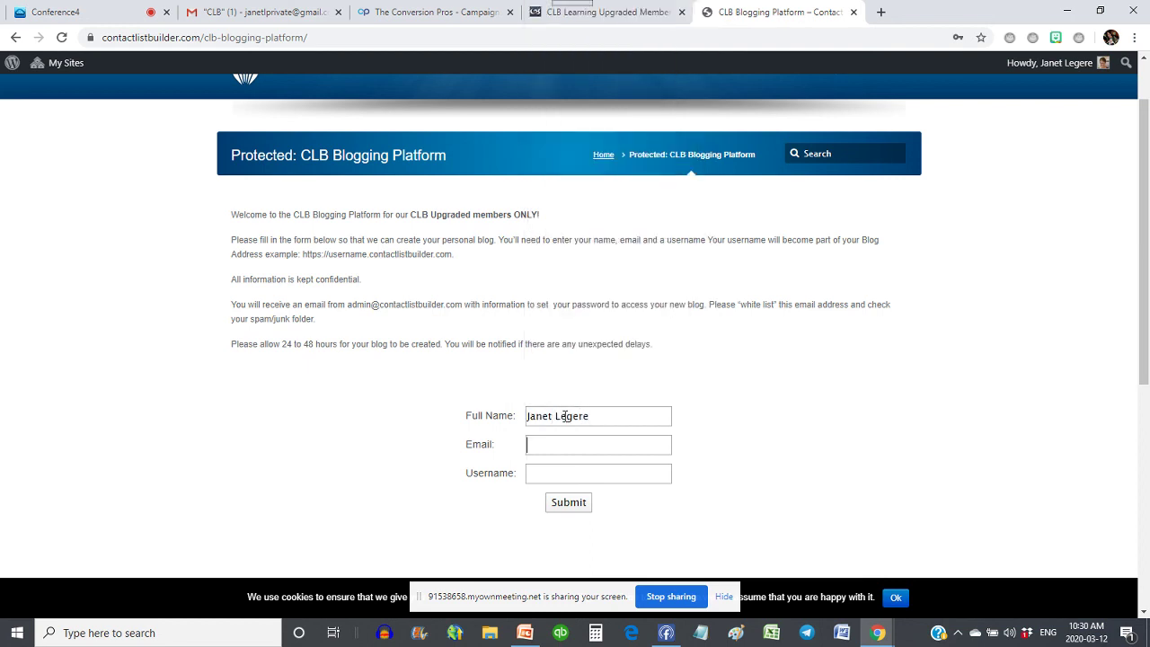
text(a)
key(BackSpace)
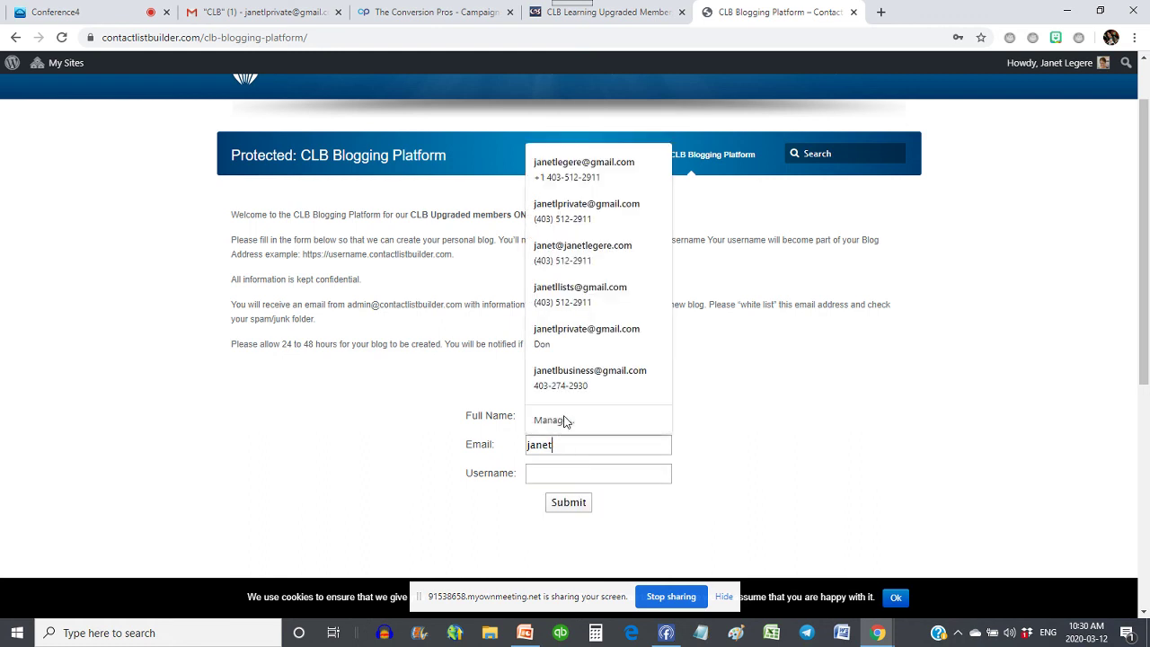
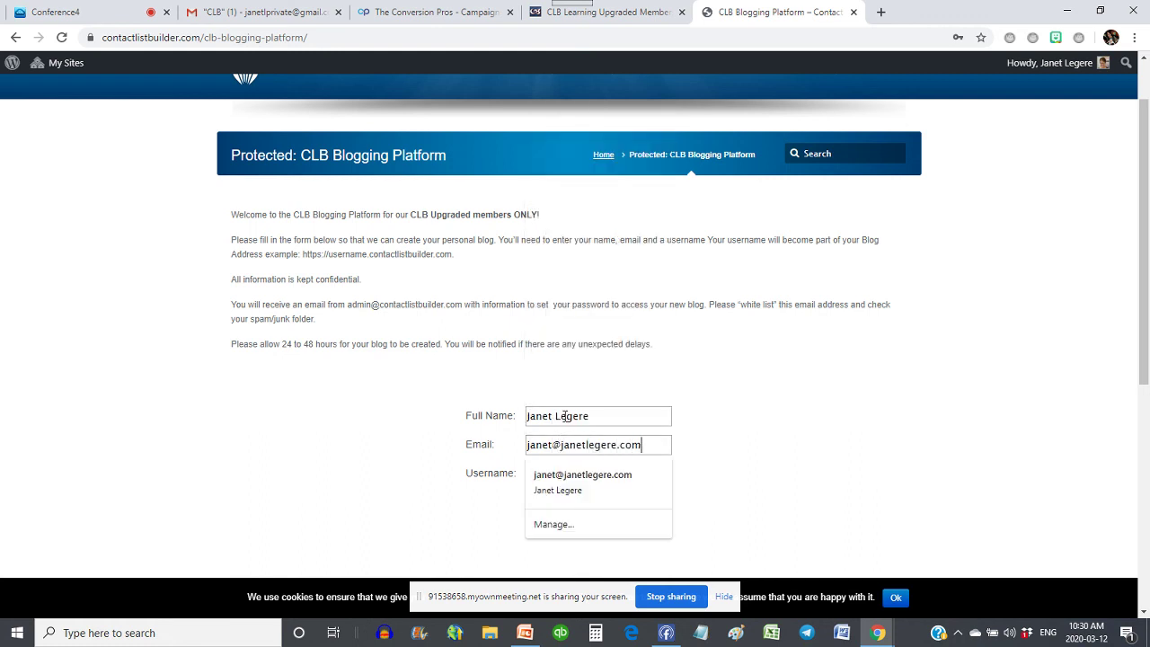
key(Tab)
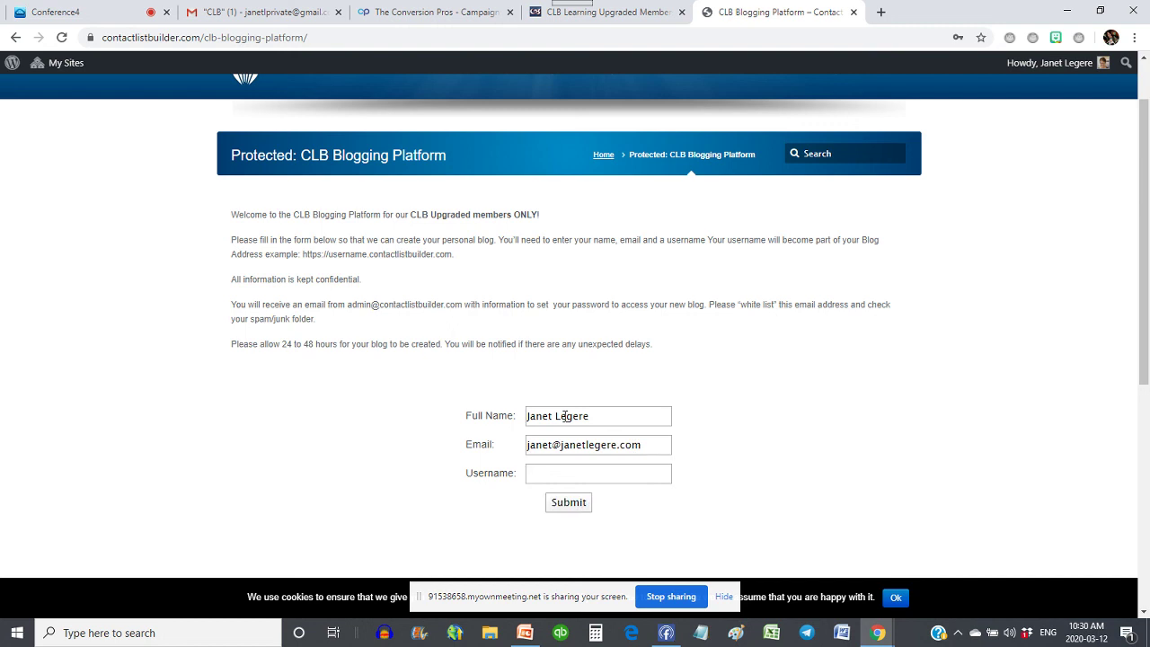
text(MyLi)
key(ctrl+a)
key(BackSpace)
text(mylistbuilder)
click(561, 500)
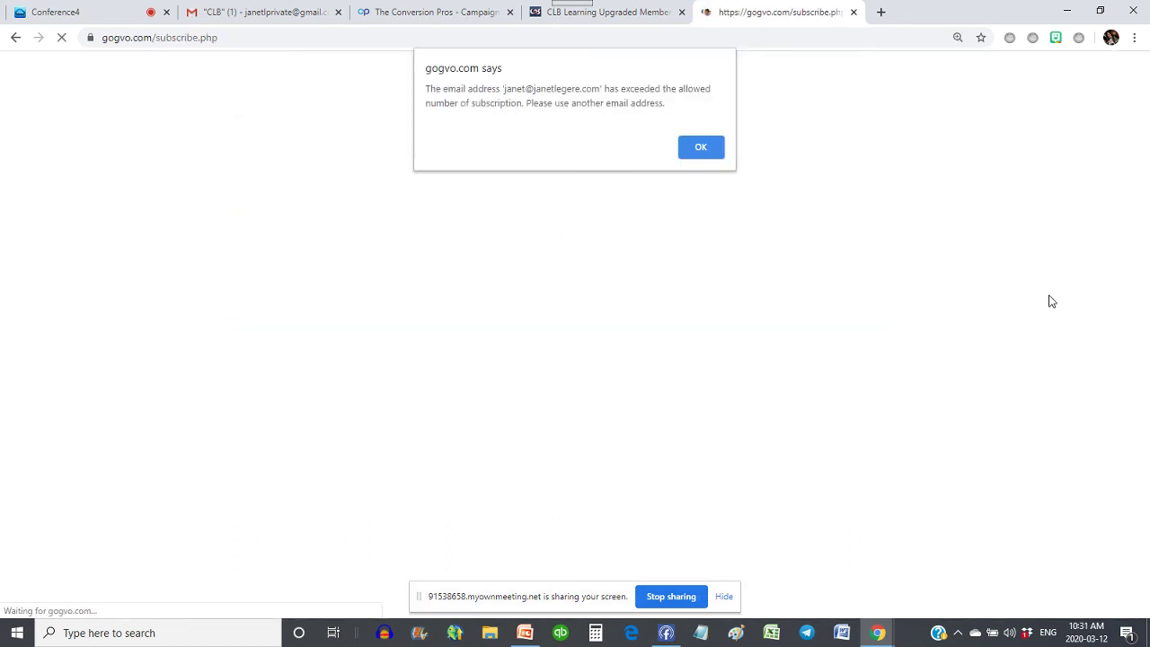
click(706, 147)
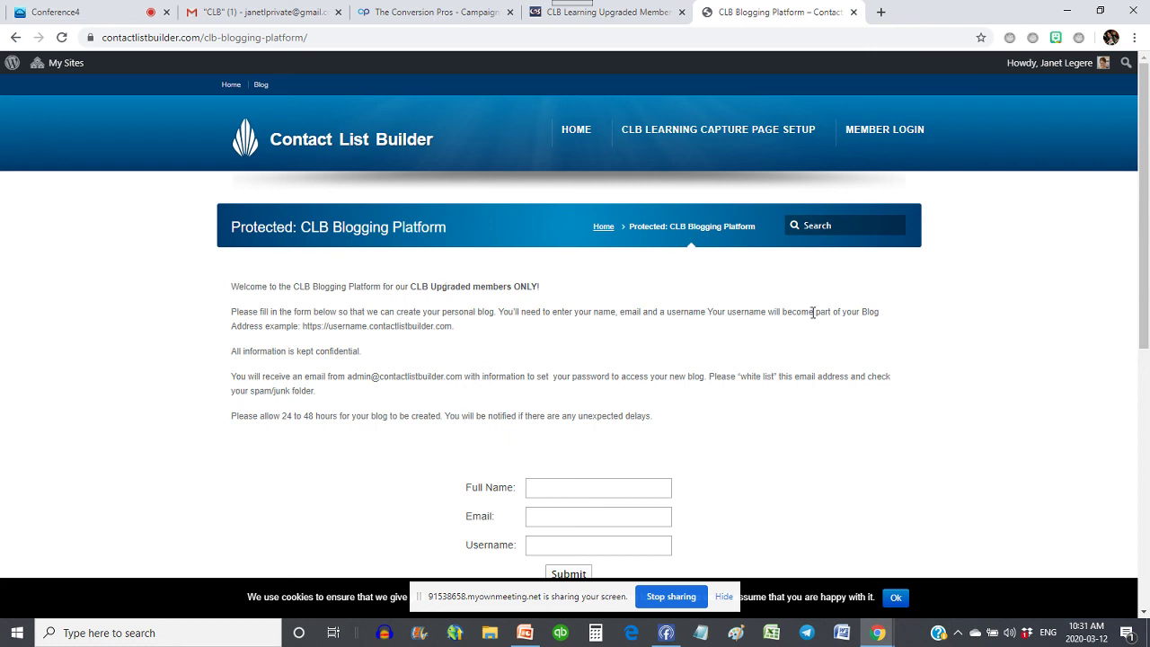
click(631, 21)
scroll(658, 145, up, 3)
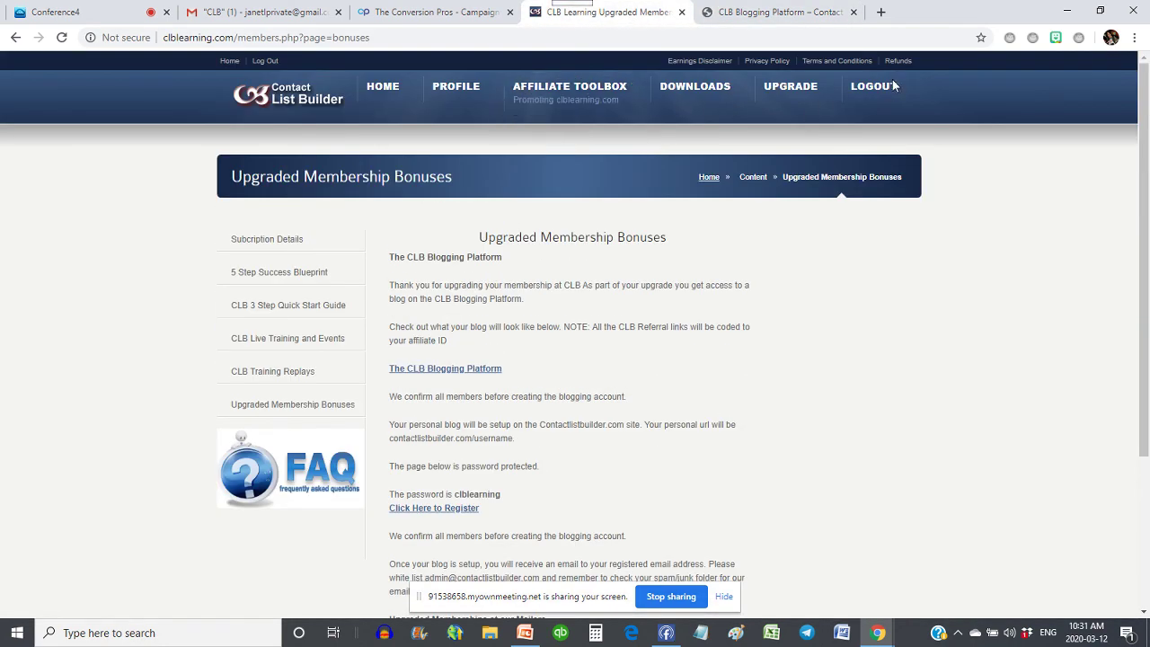
click(881, 12)
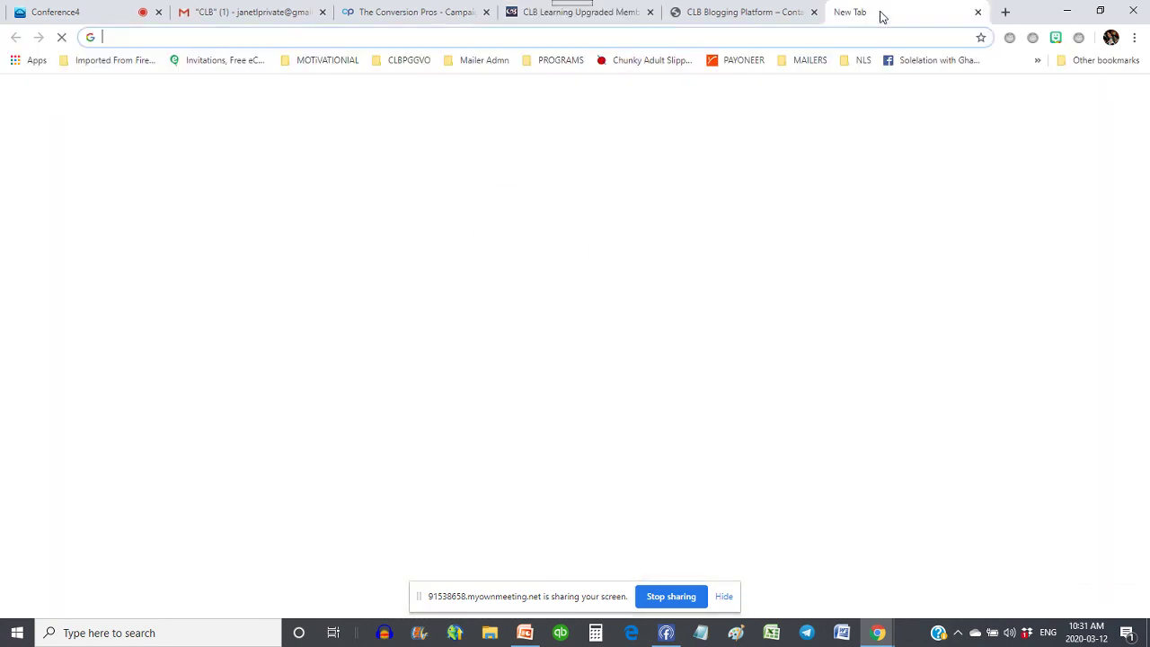
text(www.con)
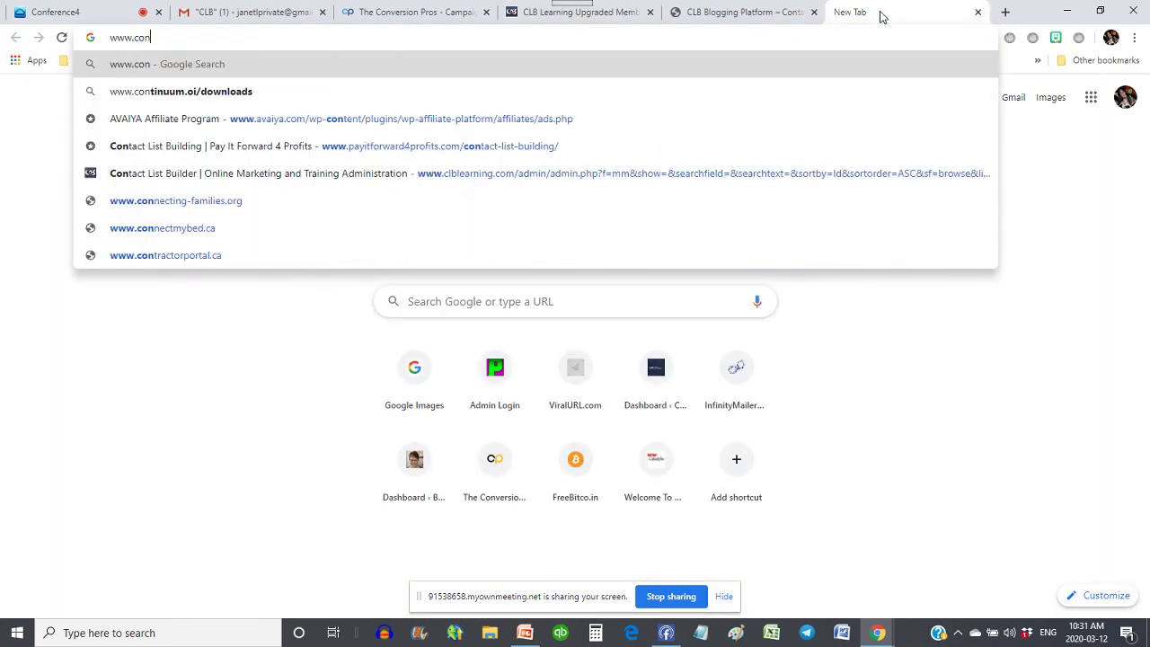
text(tactlistbui)
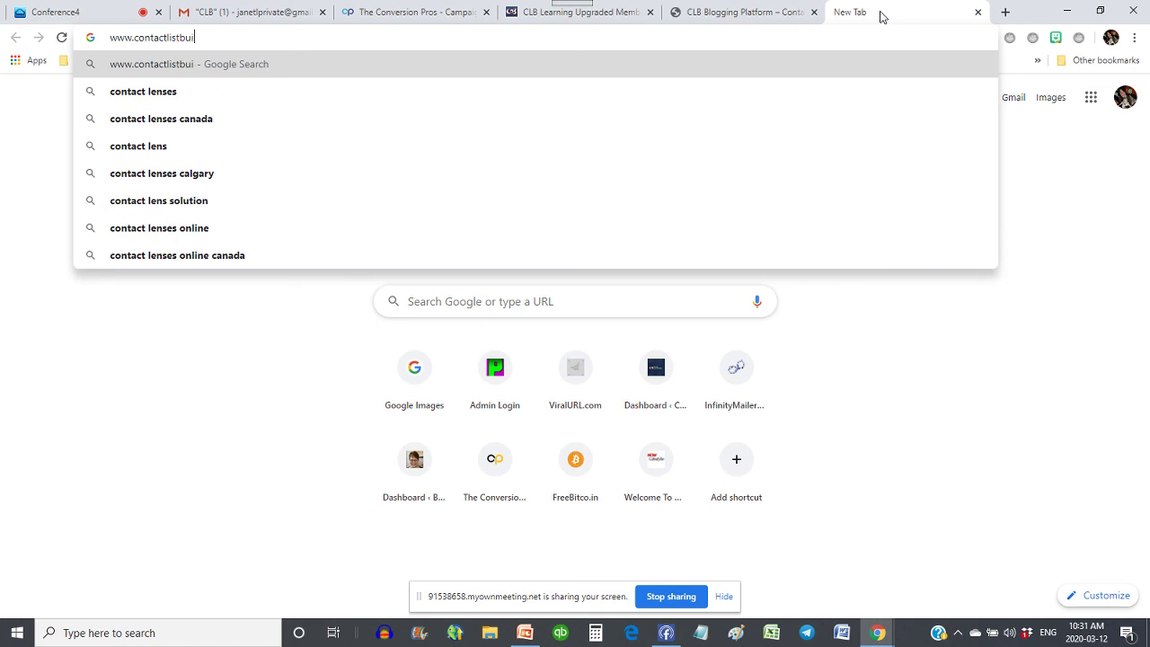
text(lder.com/trai)
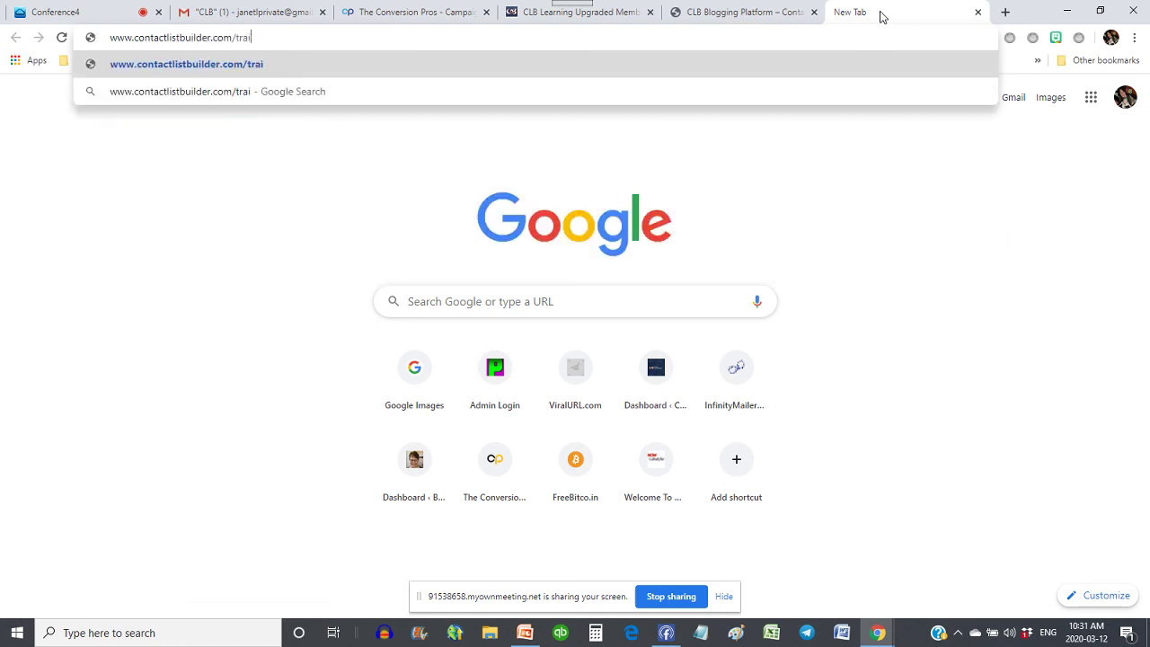
text(ning)
key(Return)
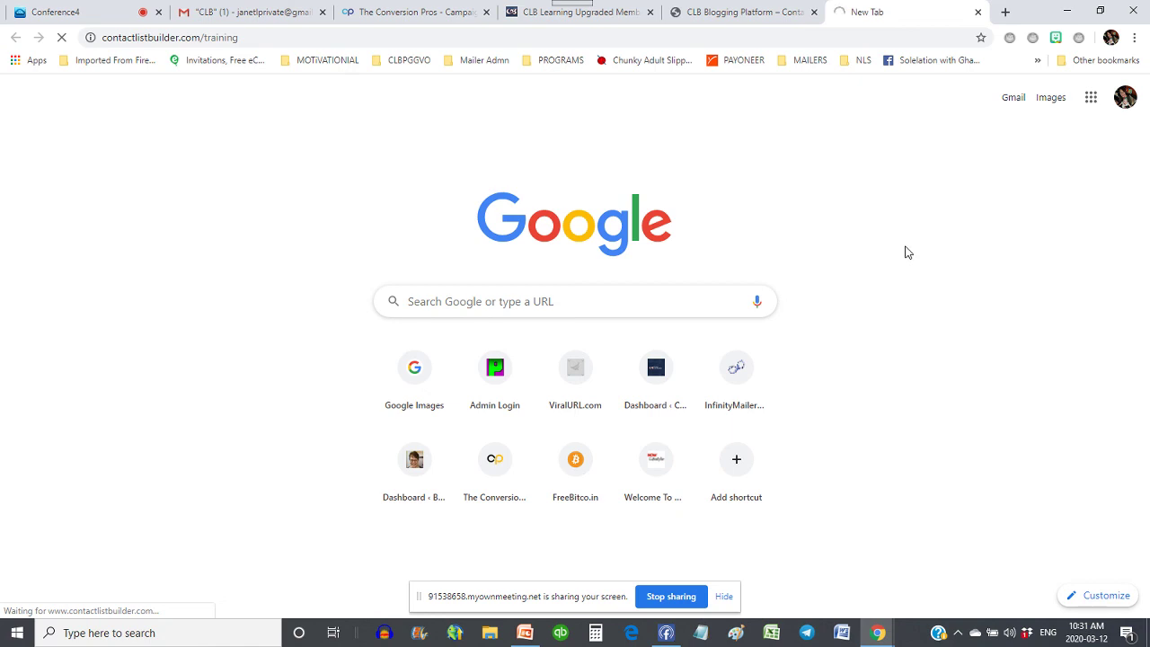
click(251, 18)
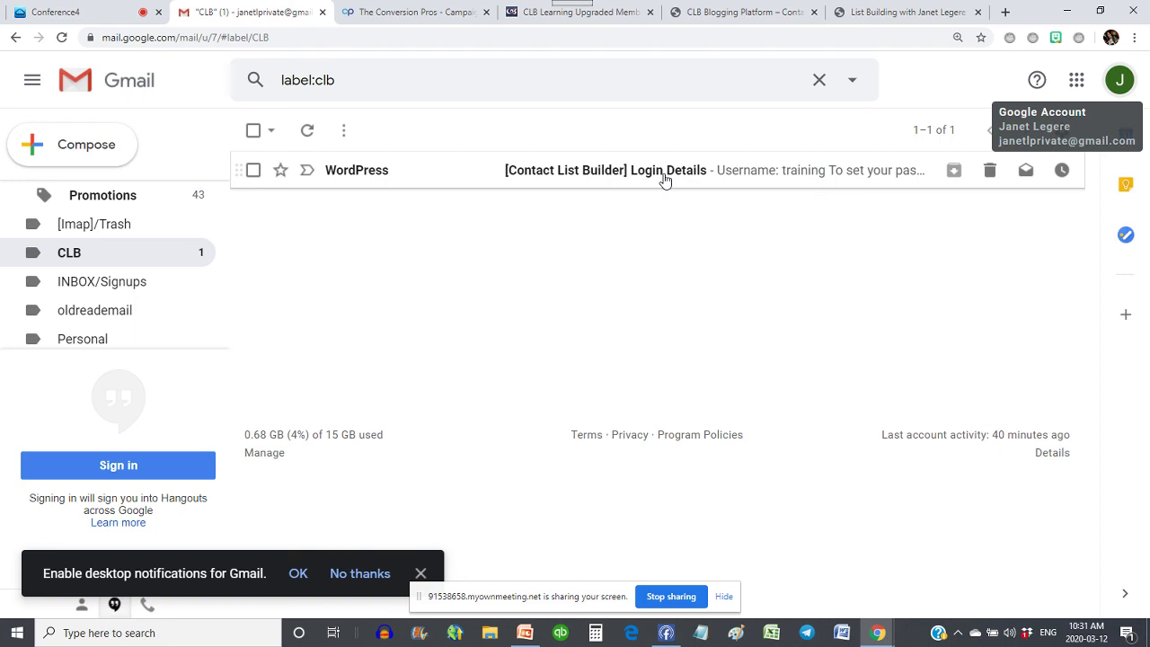
- Read the '[Contact List Builder] Login Details' email, then switch to the training blog tab
click(663, 180)
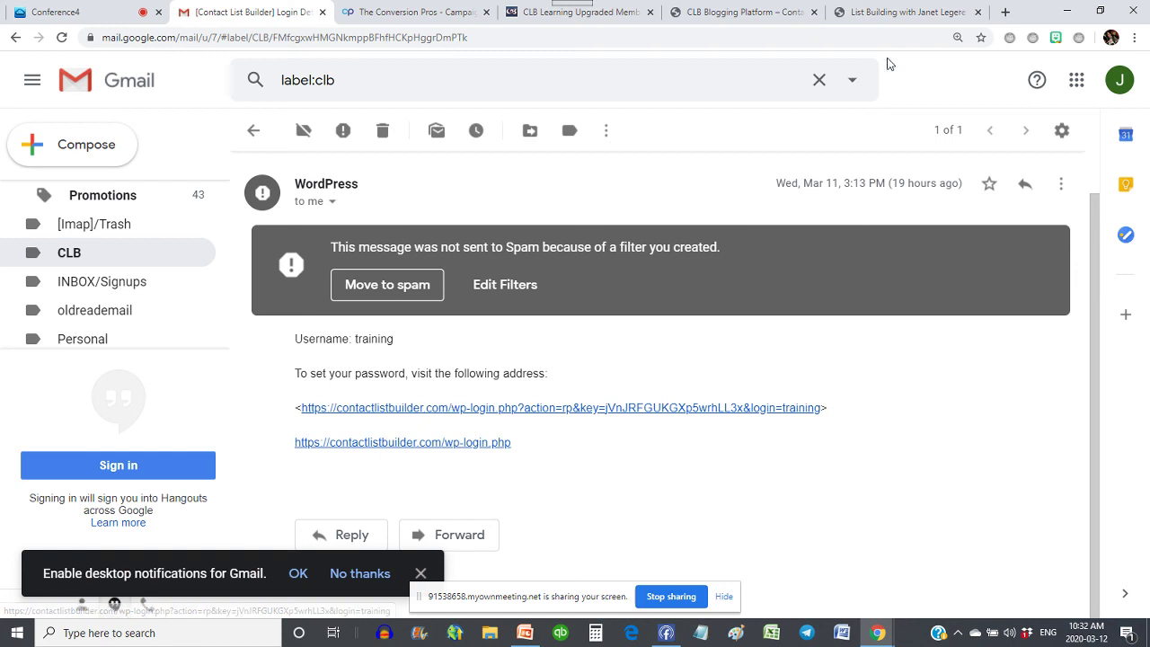
click(902, 11)
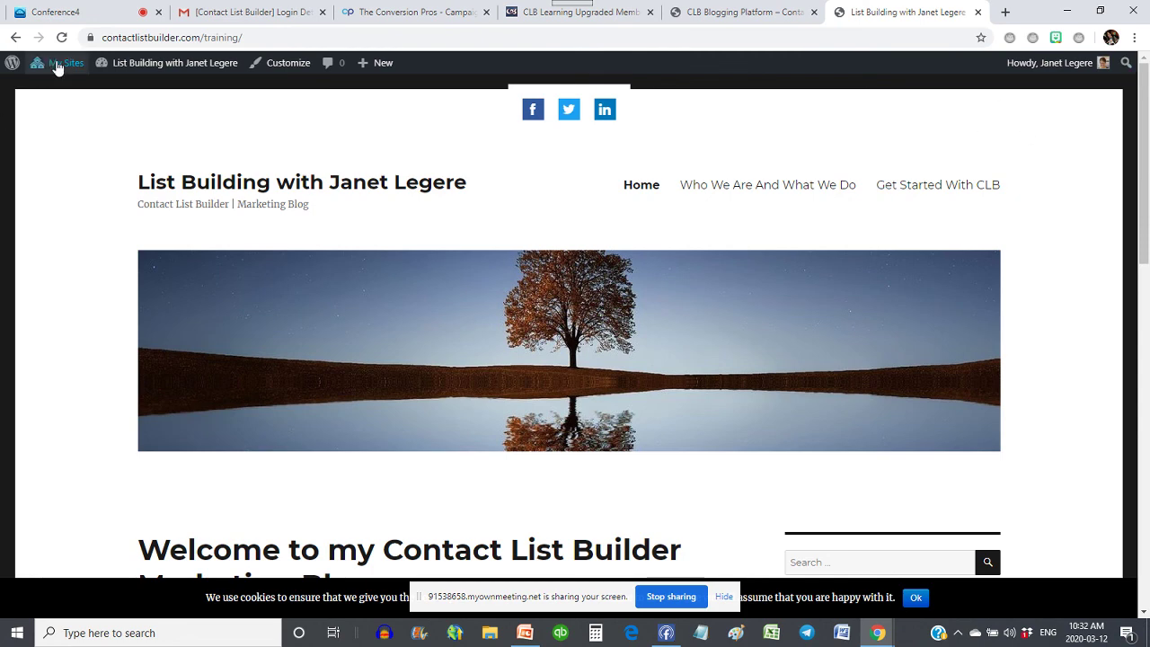
- Open the Get Started With CLB link in a new tab
mouse_move(42, 72)
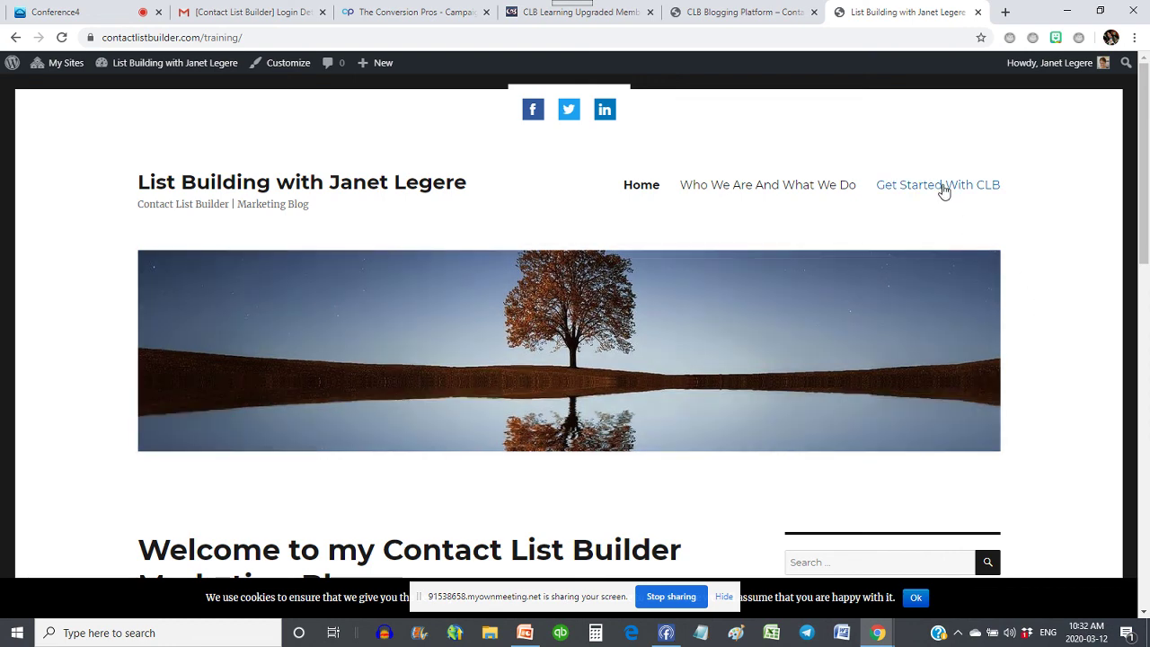
right_click(943, 185)
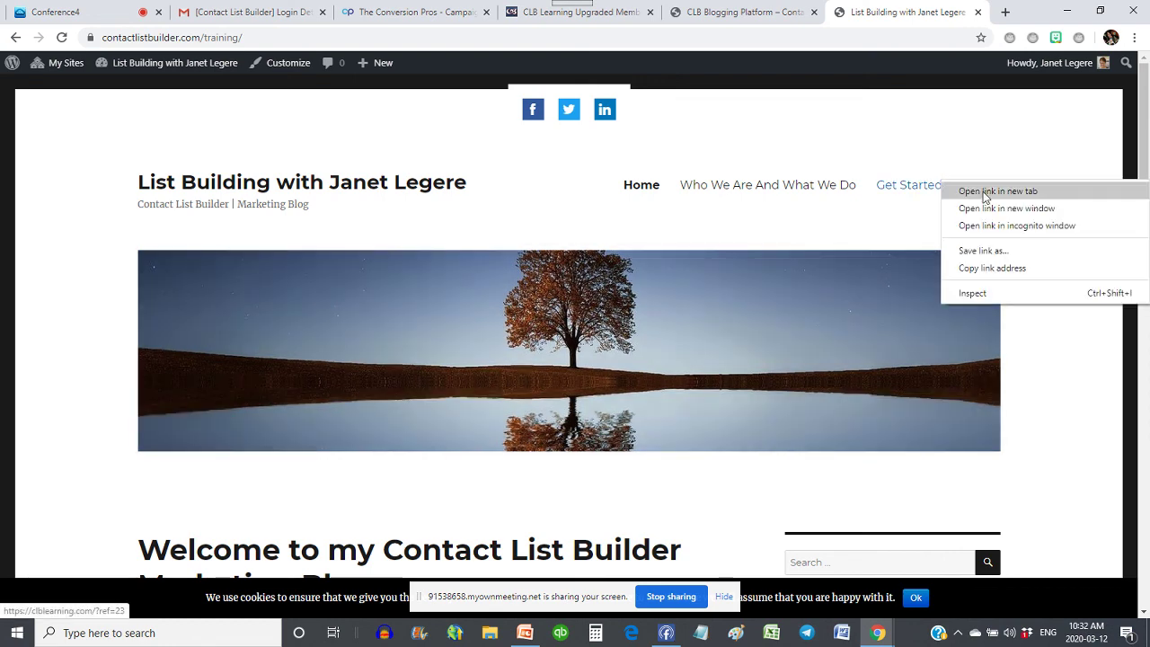
click(901, 190)
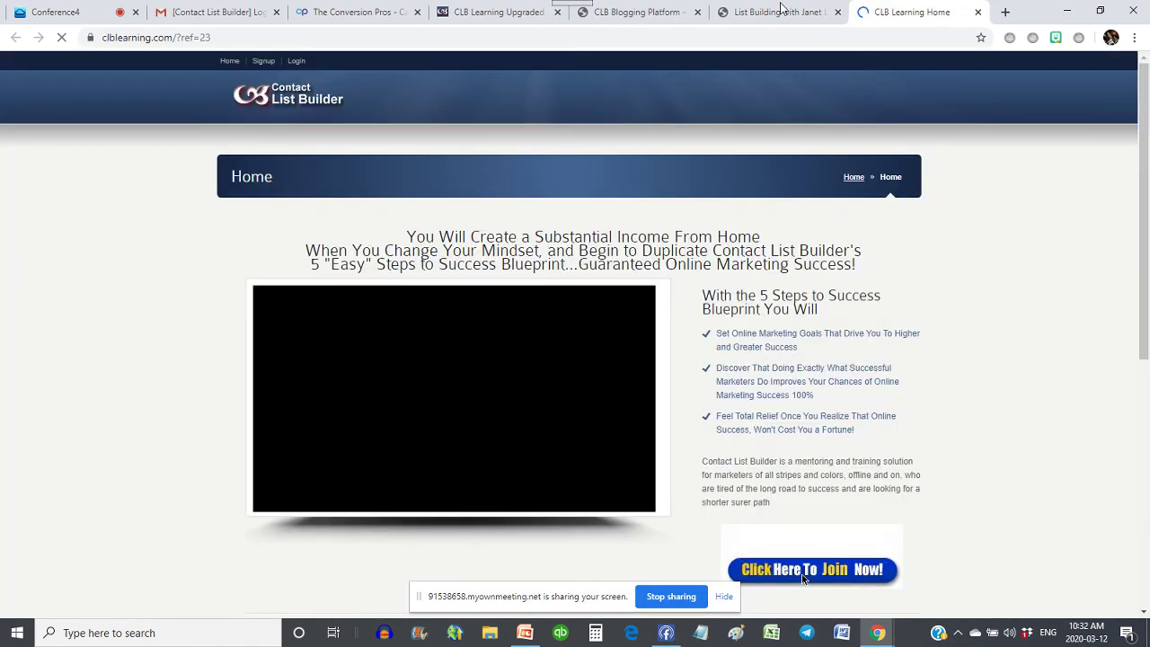
- Back on the blog, read through the welcome post and open the Who We Are And What We Do page
click(781, 10)
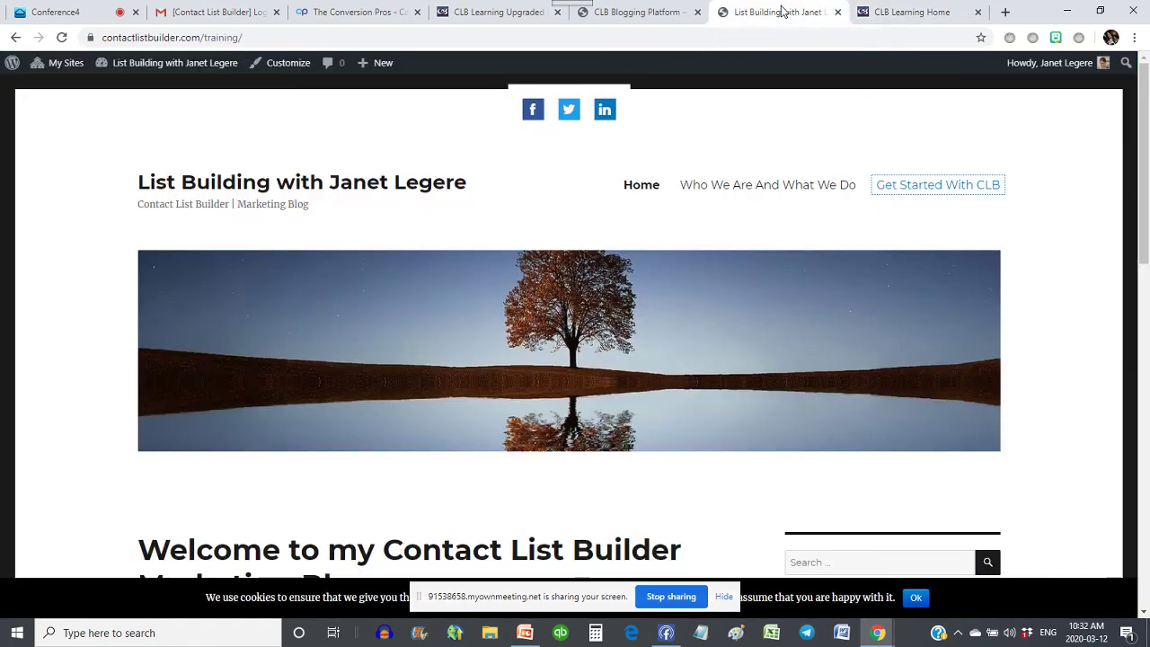
scroll(377, 305, down, 3)
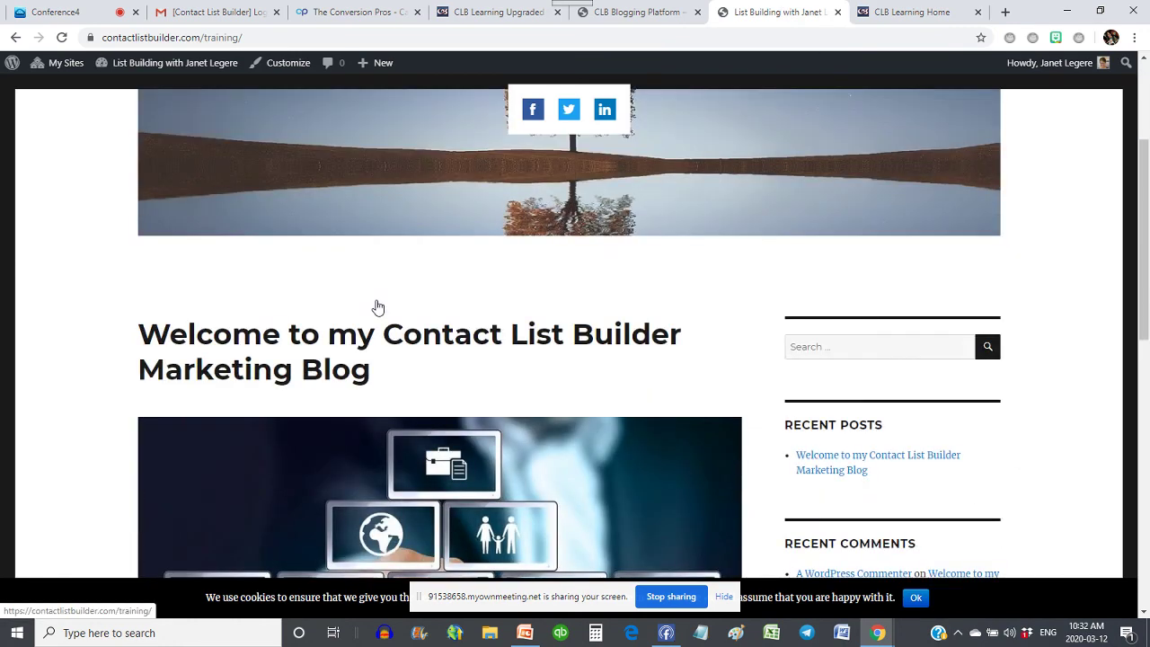
scroll(980, 221, down, 1)
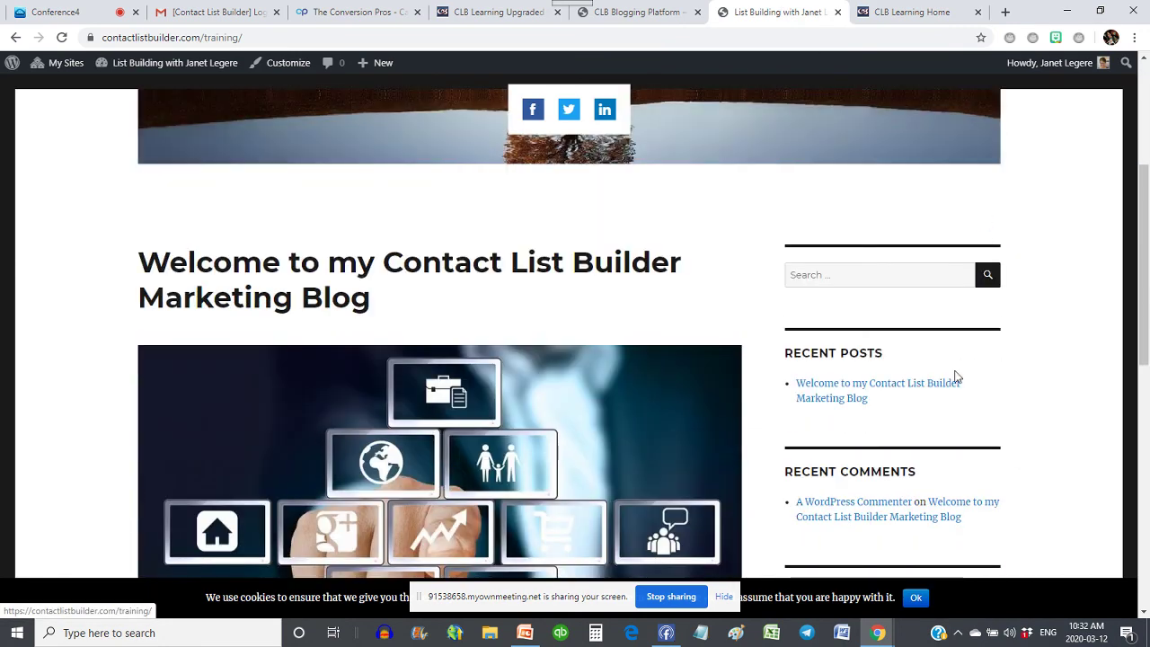
scroll(252, 282, down, 2)
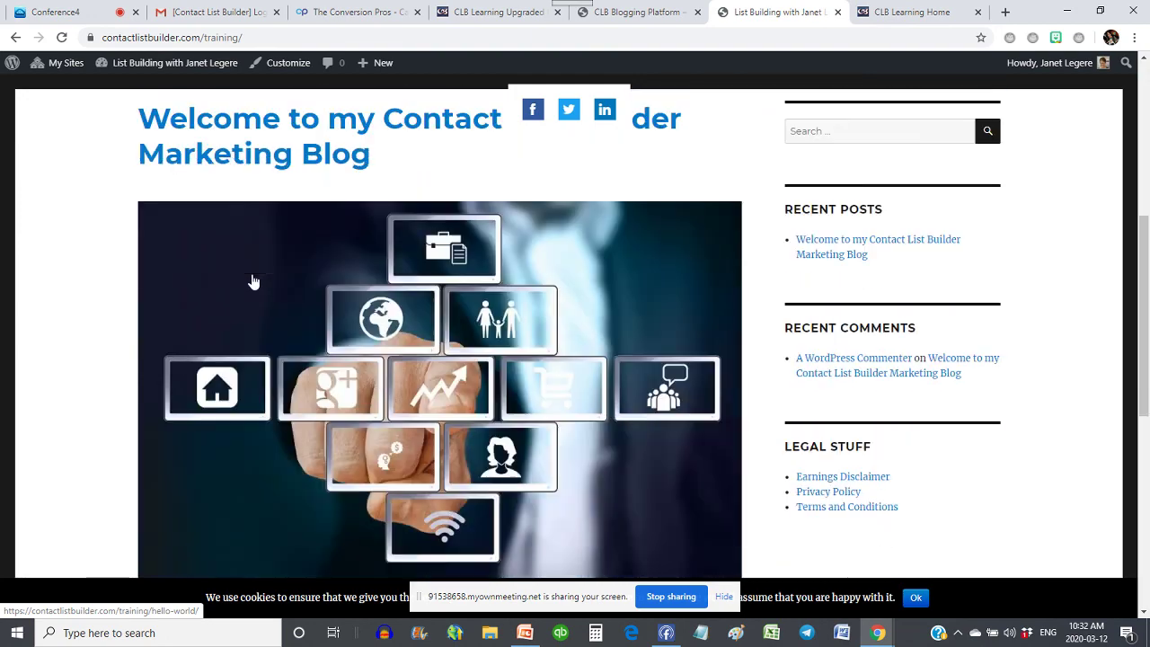
scroll(171, 234, down, 4)
scroll(274, 328, down, 1)
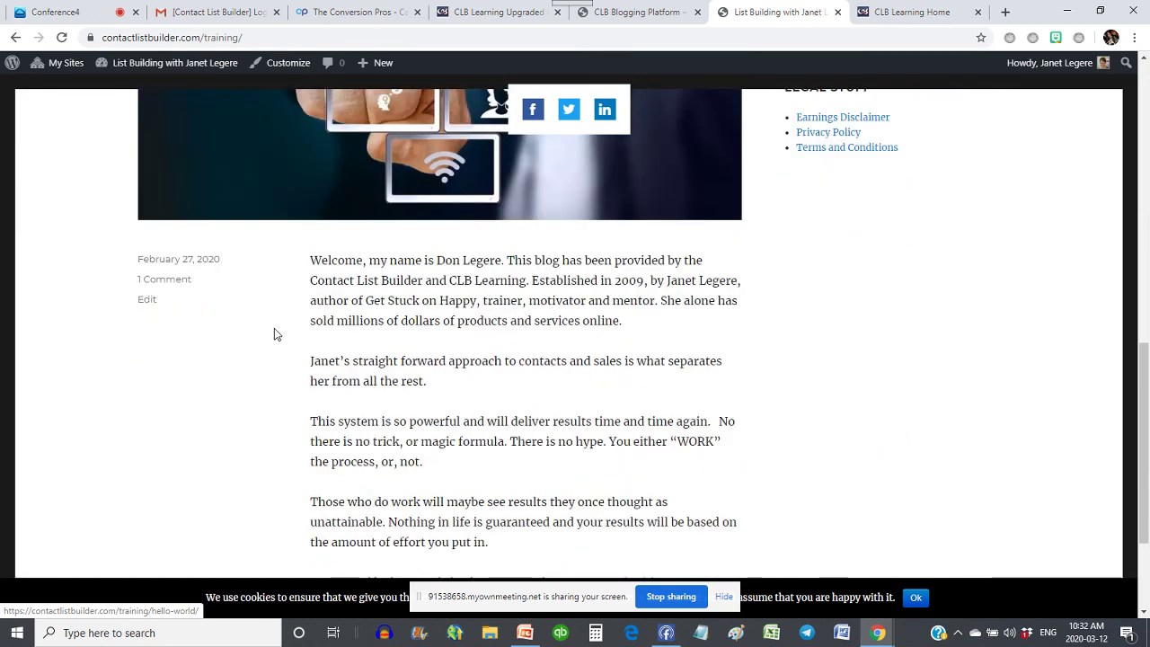
drag(313, 260, 506, 259)
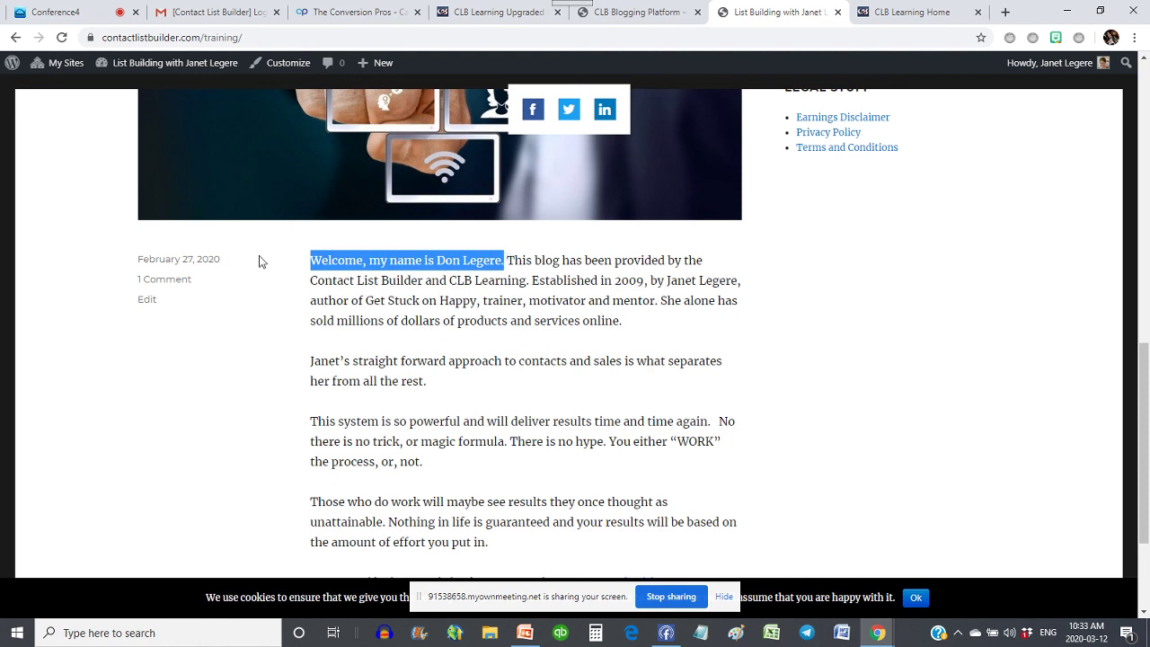
scroll(338, 286, up, 1)
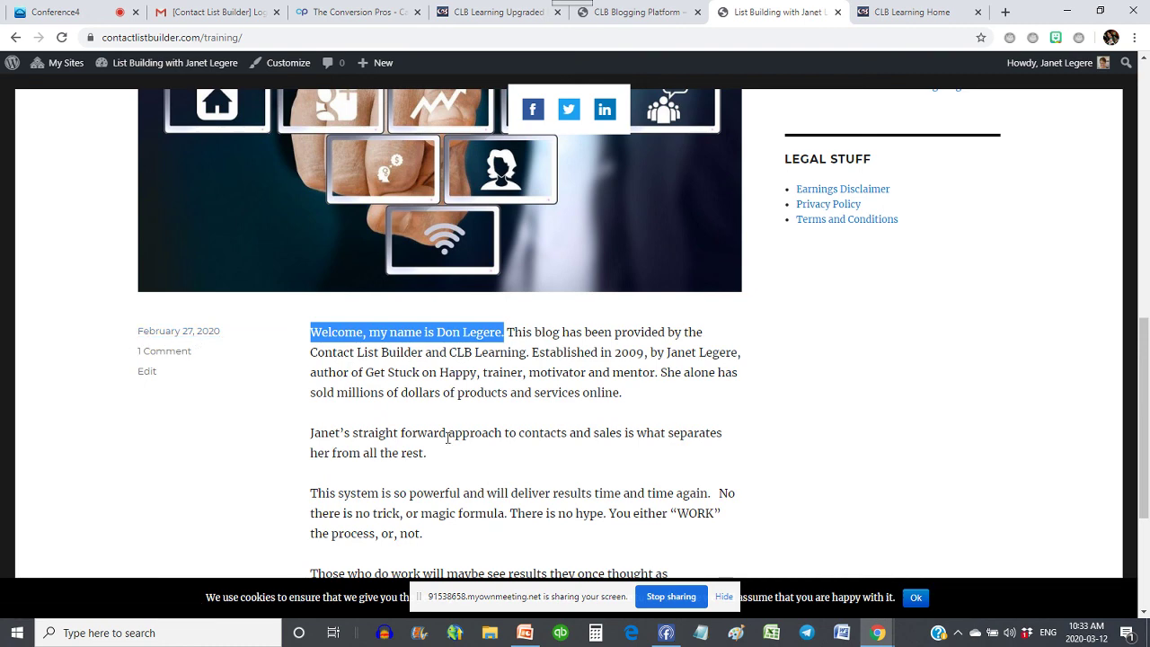
scroll(643, 428, up, 1)
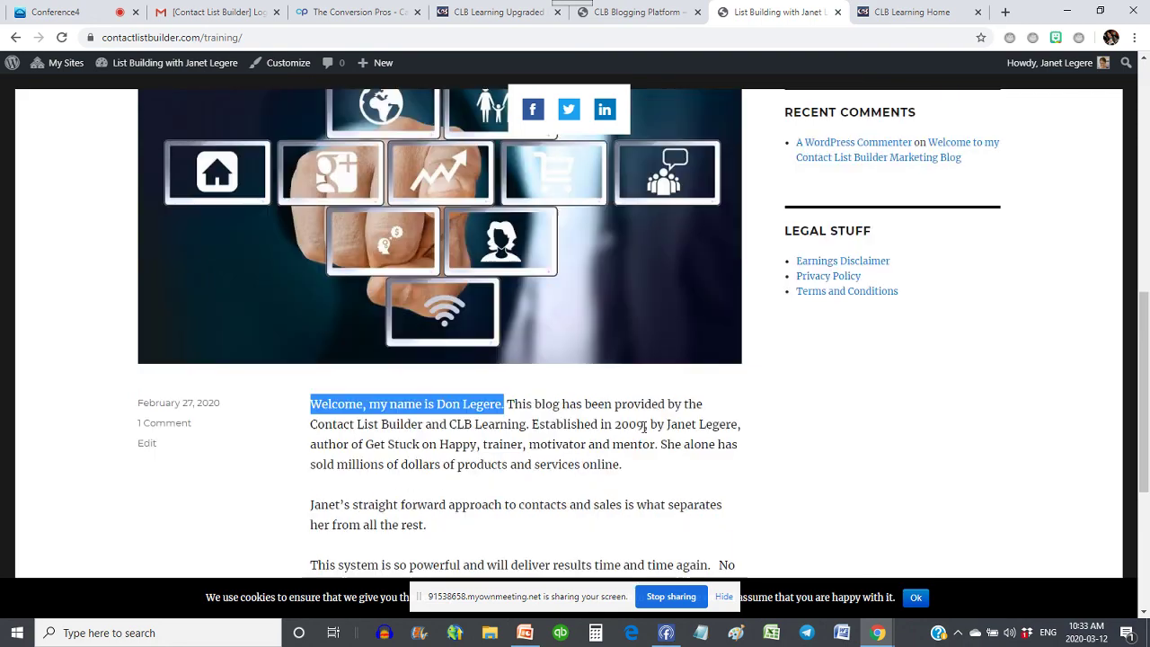
scroll(643, 428, up, 1)
scroll(584, 393, up, 4)
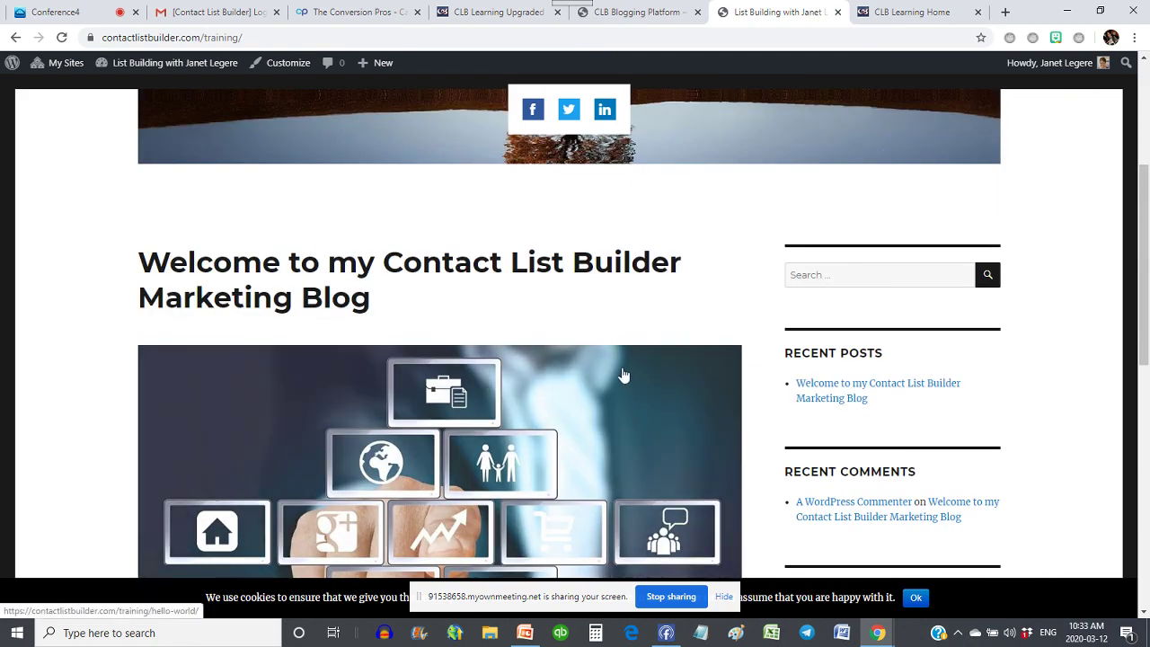
scroll(621, 378, up, 4)
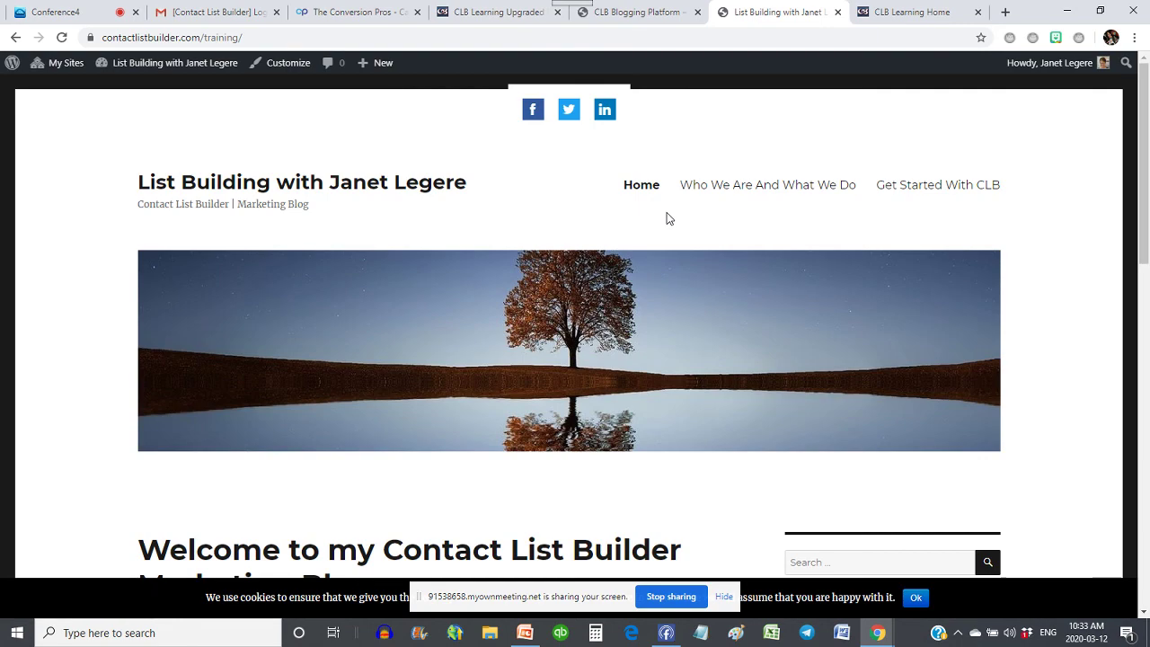
scroll(666, 216, down, 10)
scroll(667, 218, down, 3)
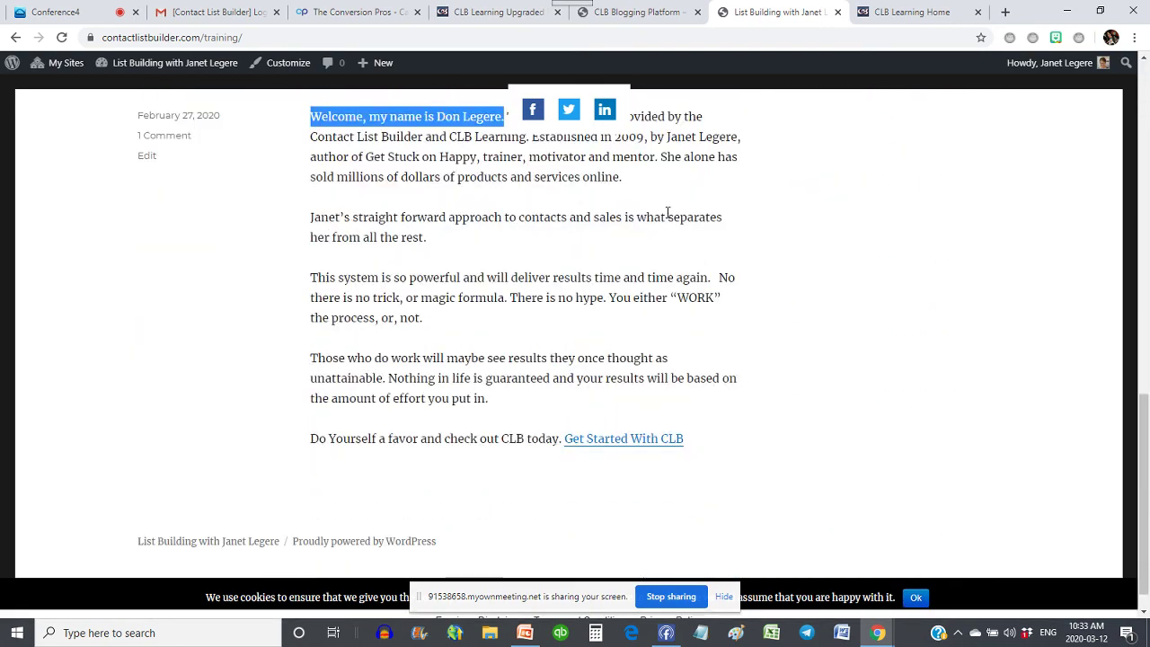
scroll(667, 218, up, 12)
click(770, 190)
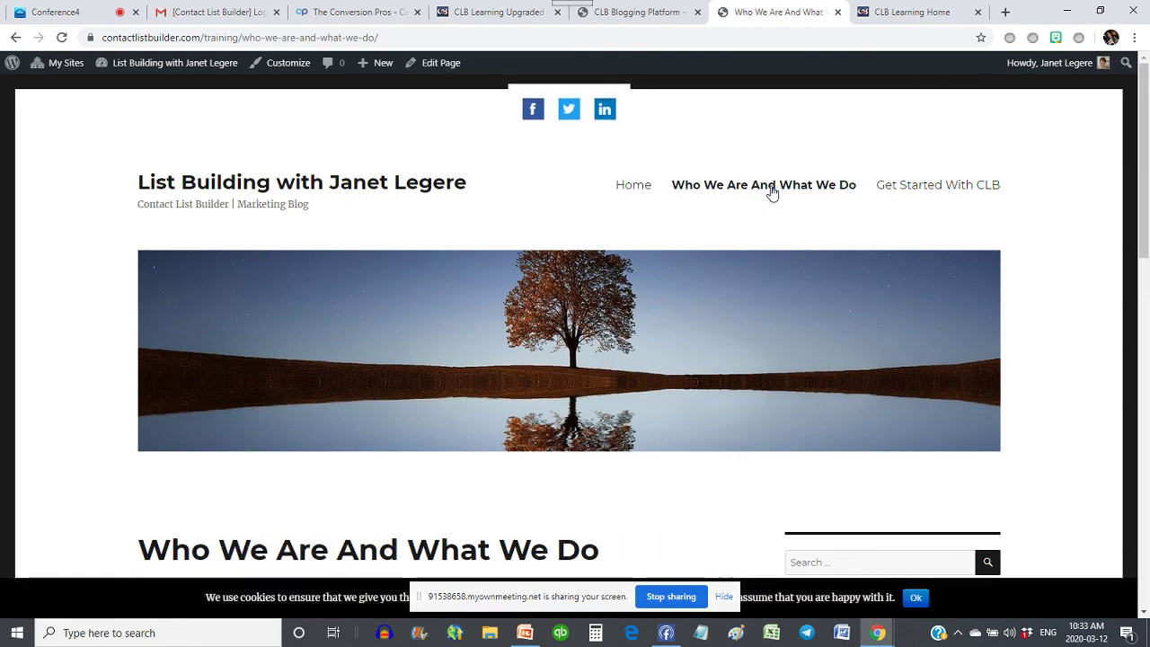
scroll(629, 300, down, 4)
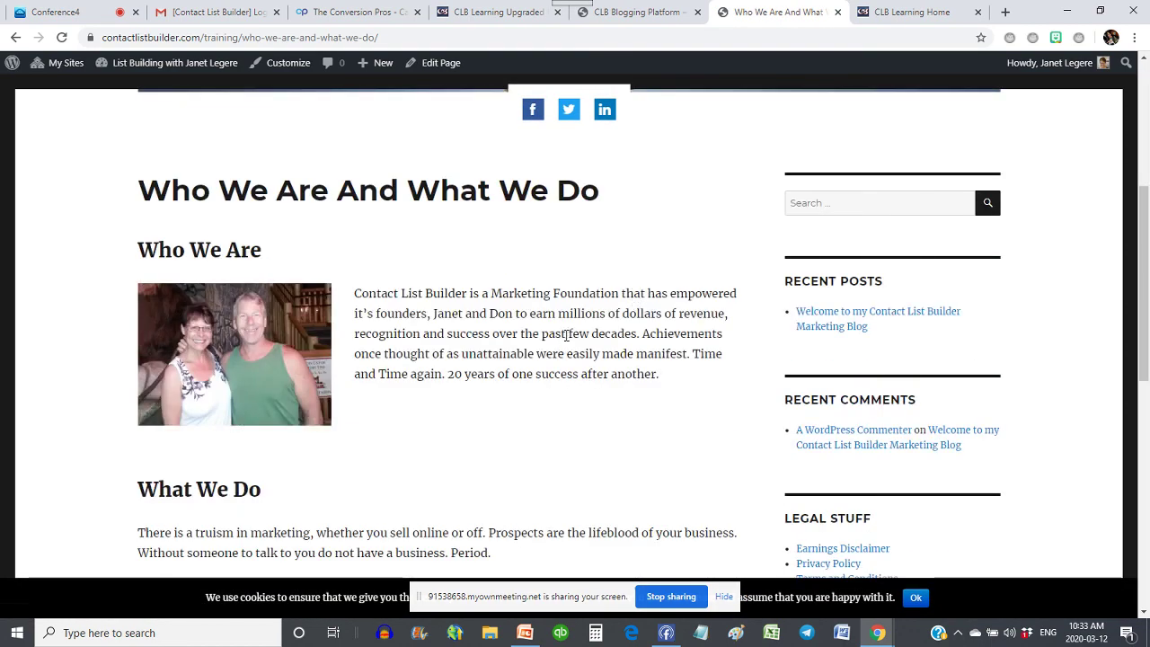
scroll(566, 334, down, 2)
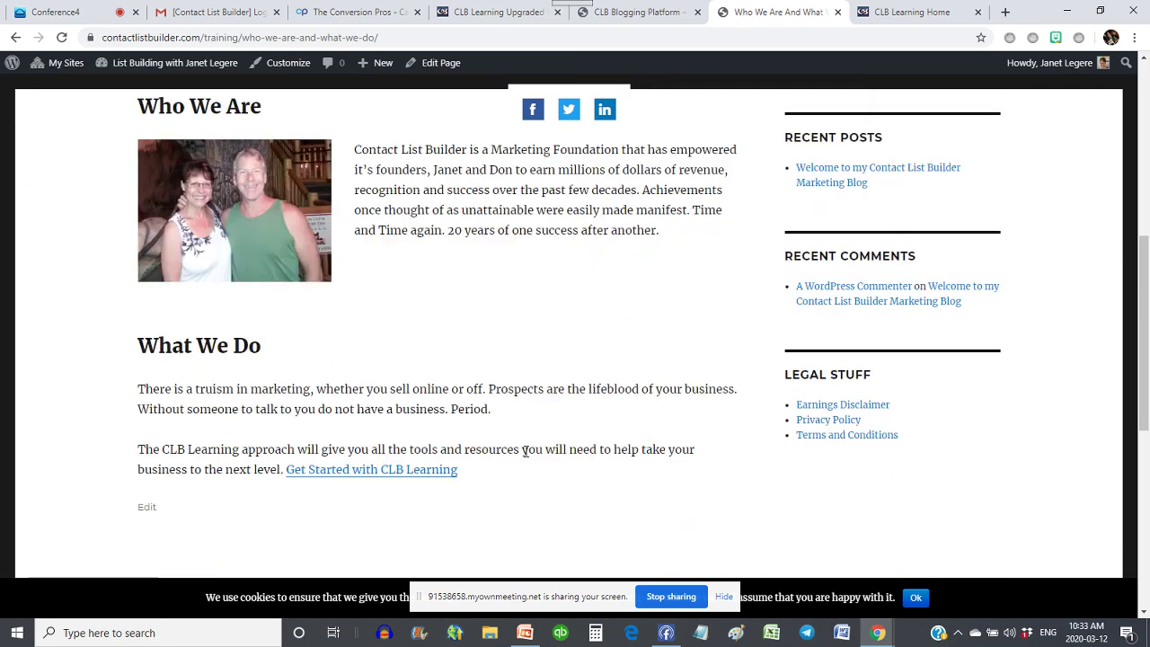
scroll(507, 445, down, 1)
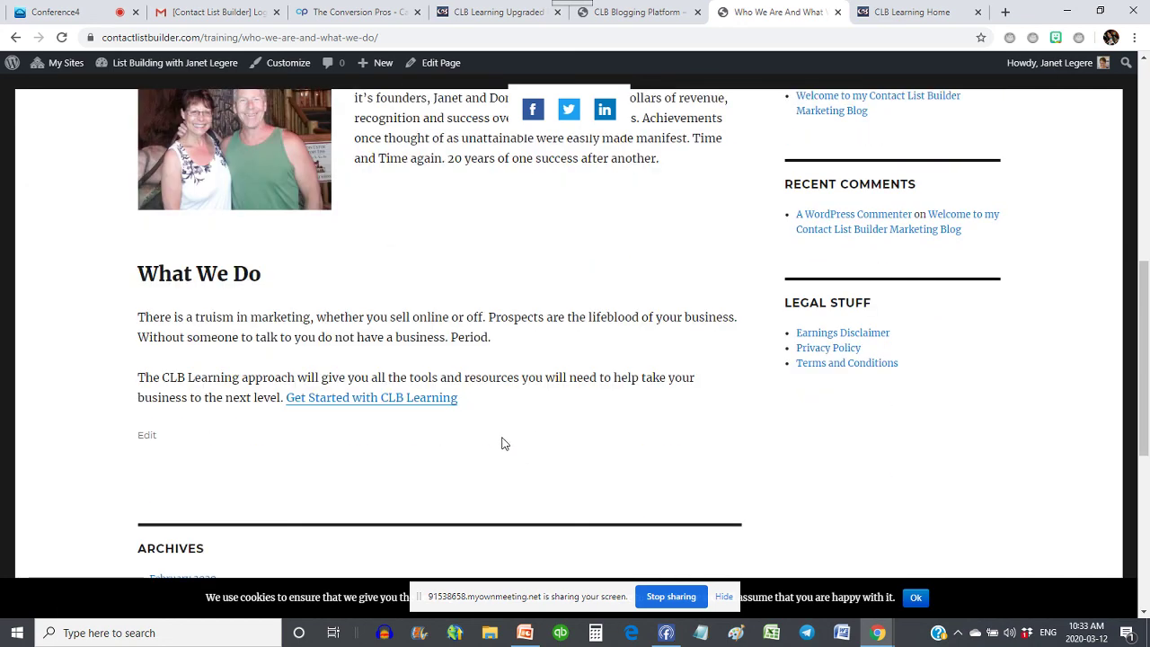
click(409, 401)
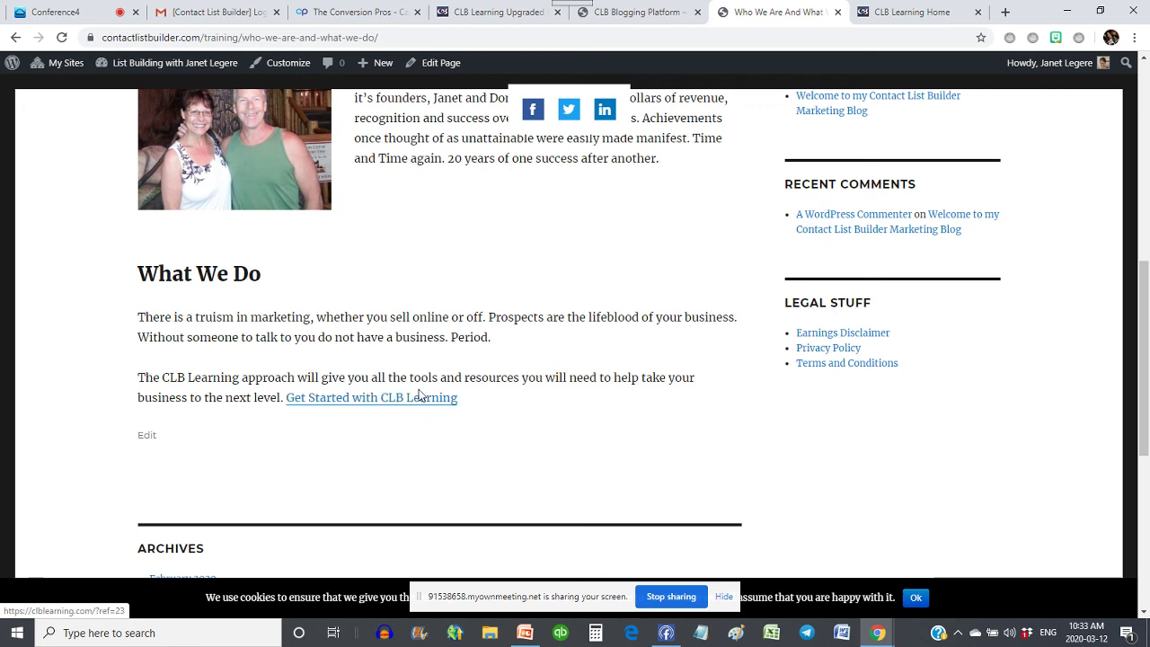
scroll(419, 396, down, 5)
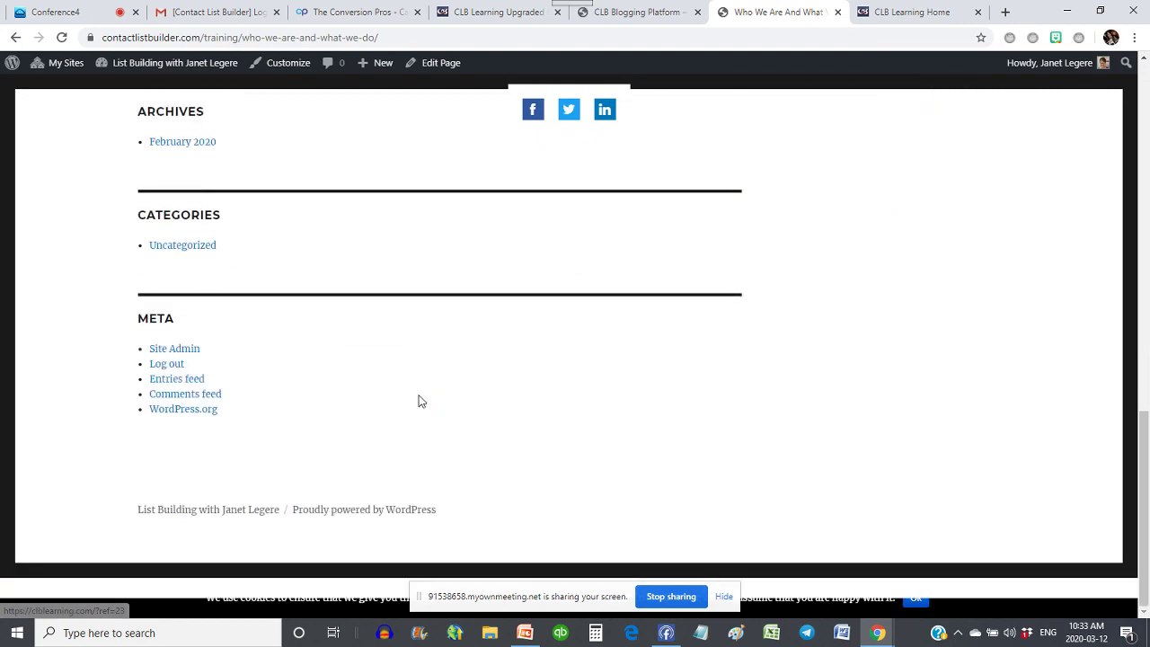
scroll(419, 401, up, 10)
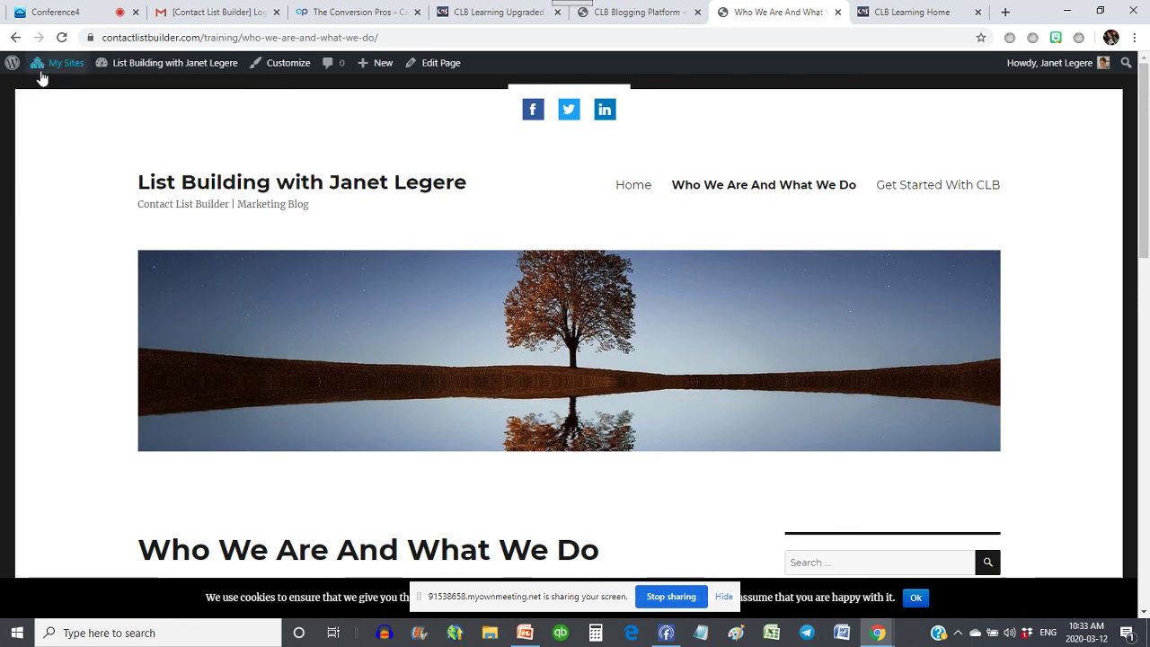
mouse_move(122, 64)
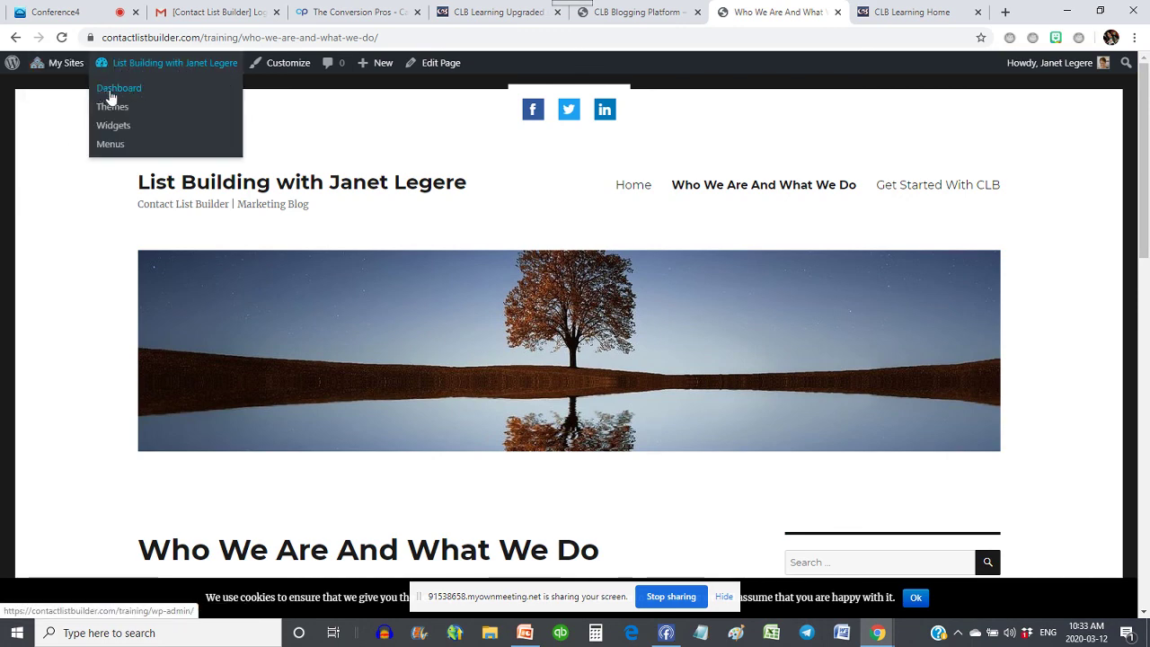
- Load the training blog's admin Dashboard, then return to the Conference4 meeting room
click(126, 95)
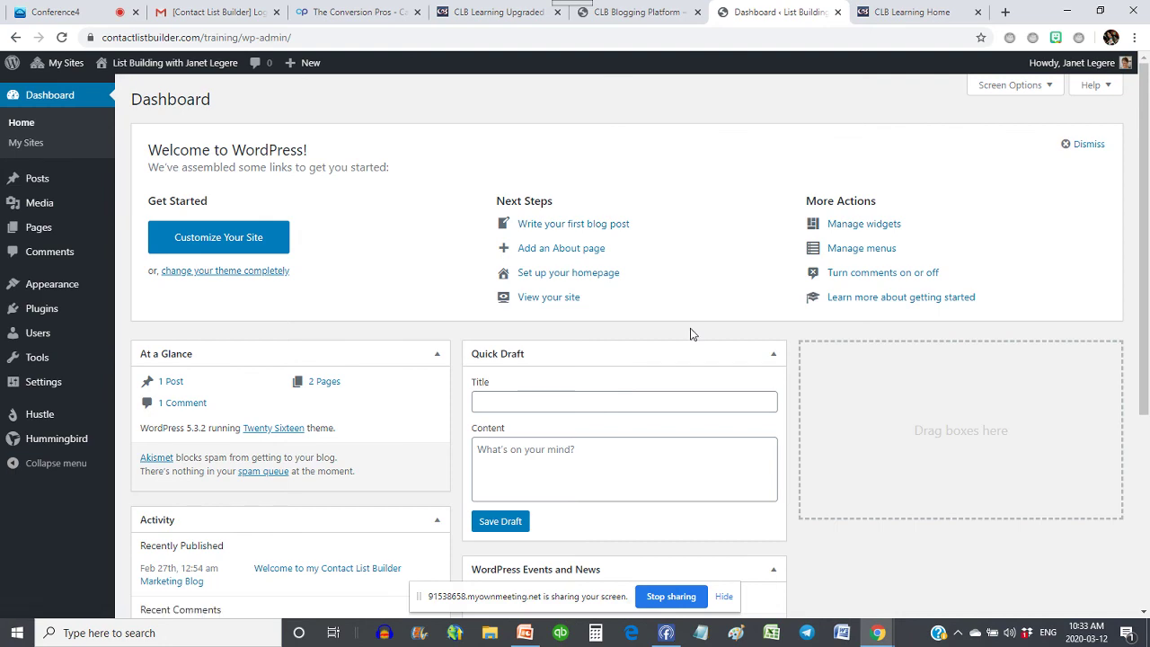
click(32, 12)
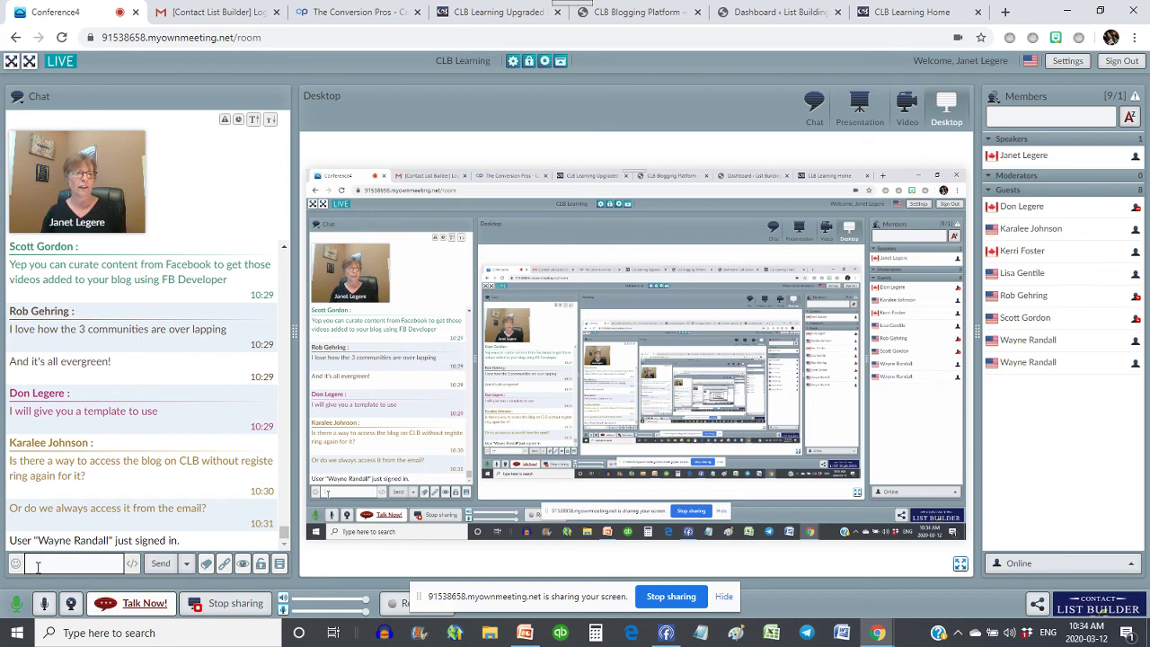
text(a)
key(BackSpace)
text(https)
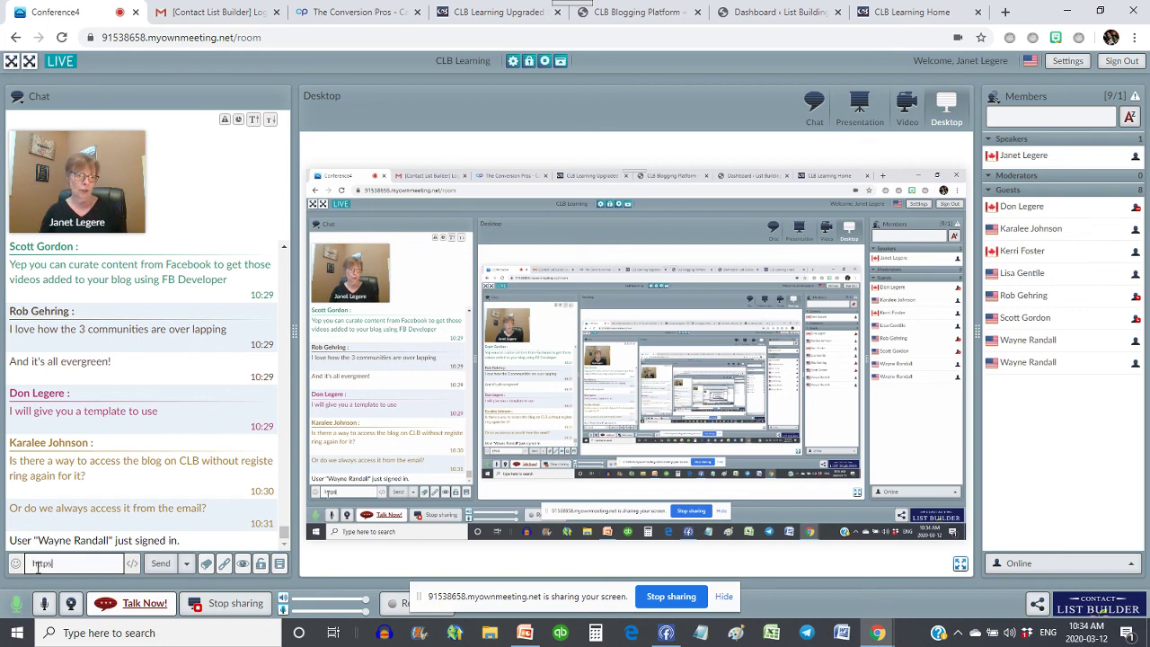
text(://www.c)
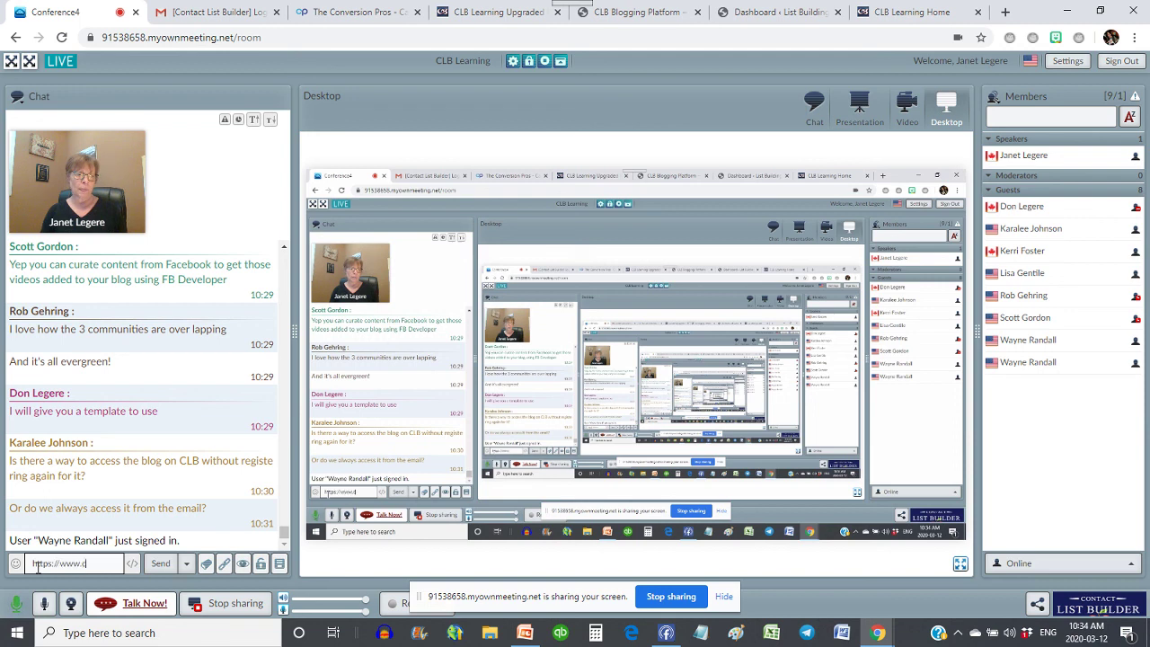
text(ontactlistbuilder.com/)
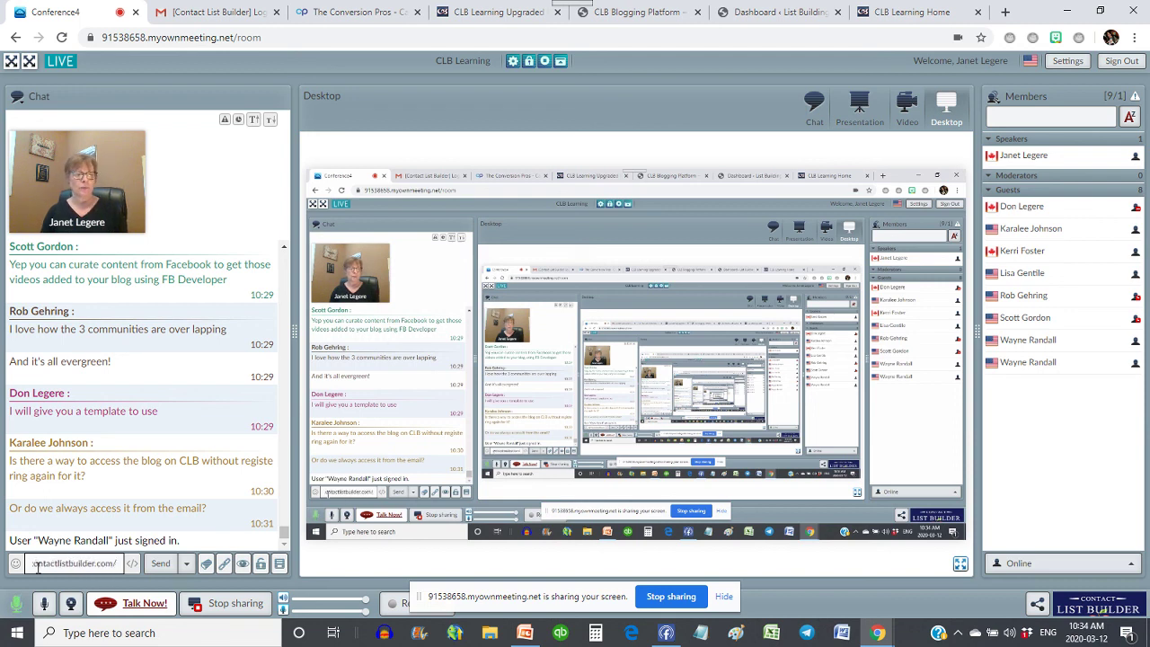
text(username/admin)
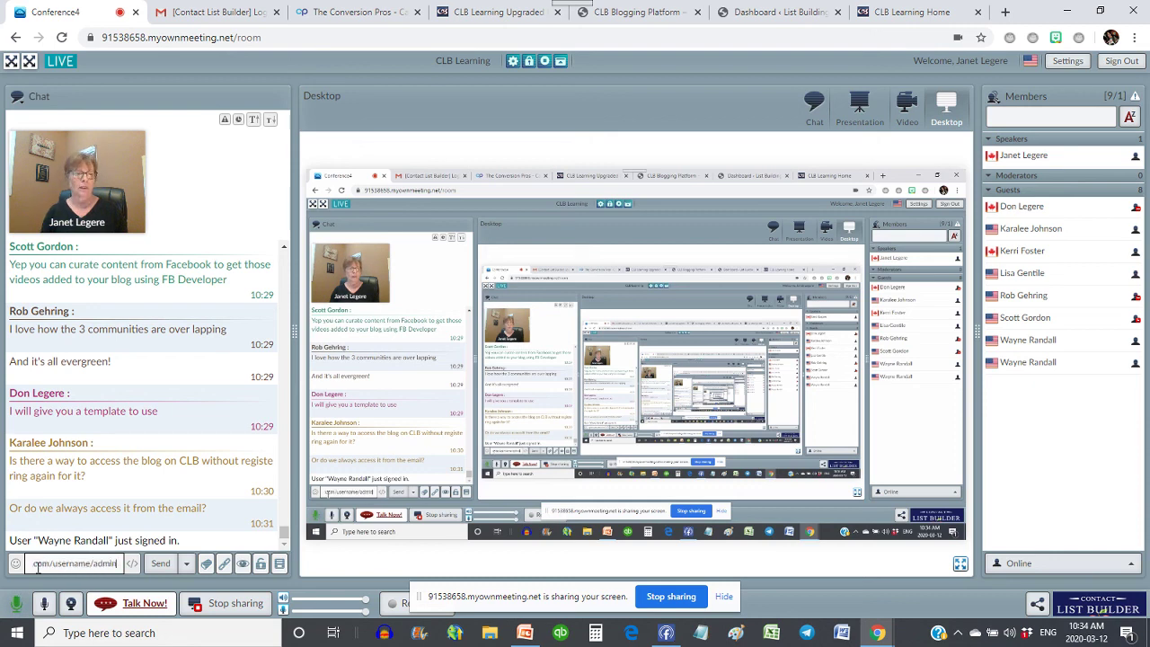
key(BackSpace)
key(BackSpace)
key(BackSpace)
key(BackSpace)
key(BackSpace)
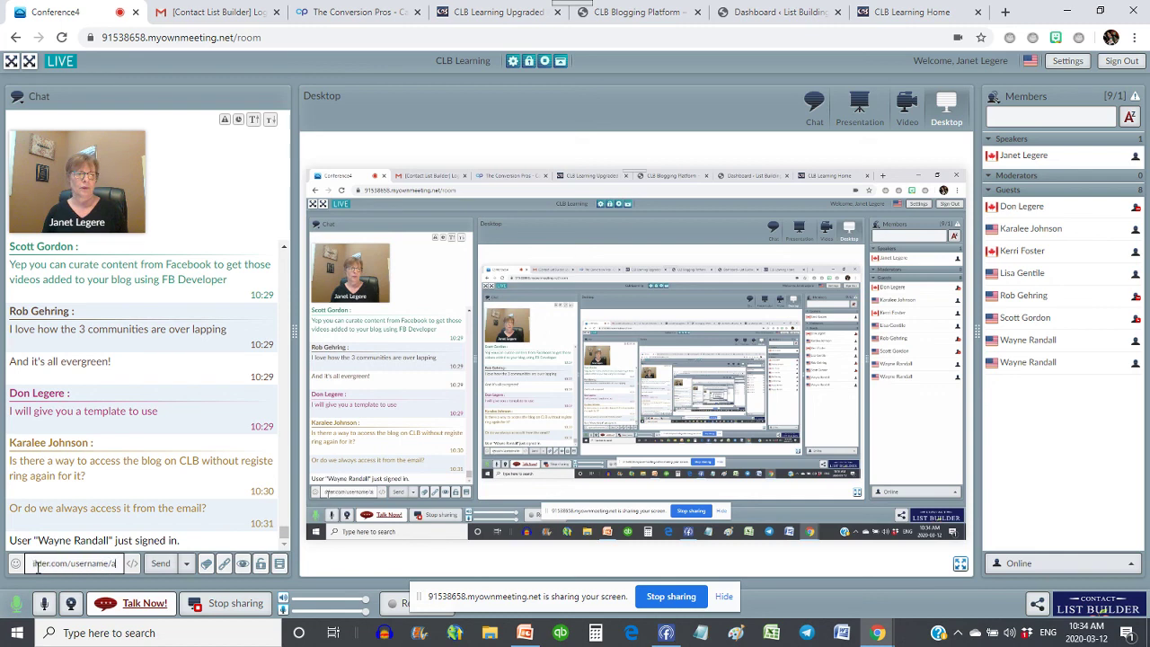
text(wp-login)
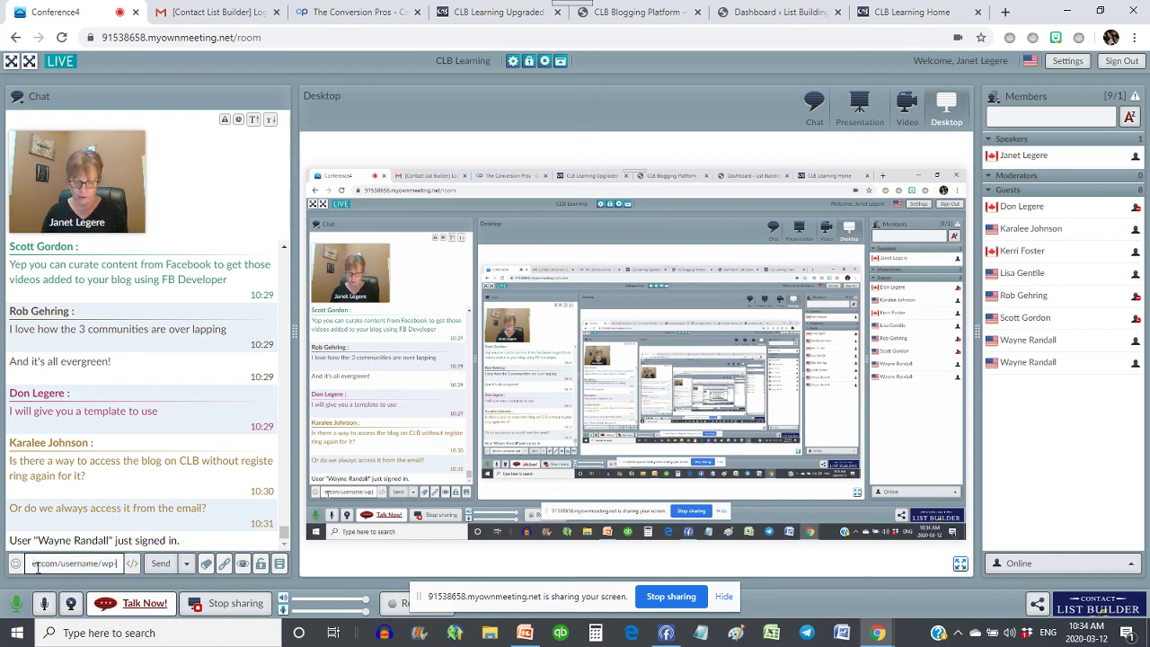
key(Return)
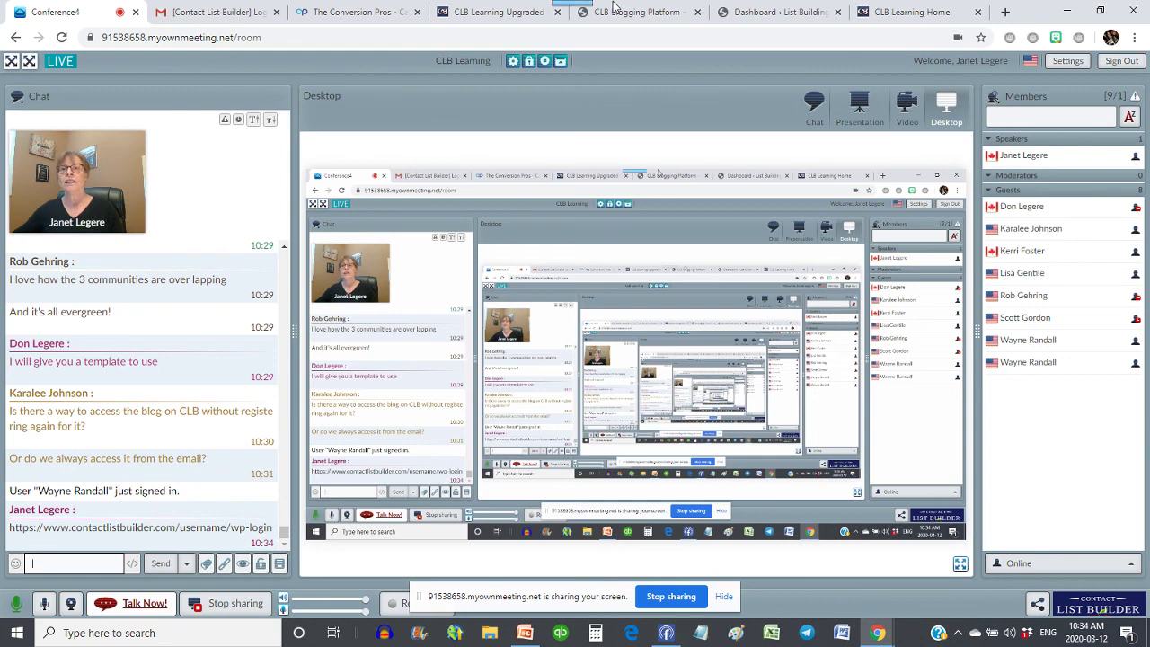
click(775, 12)
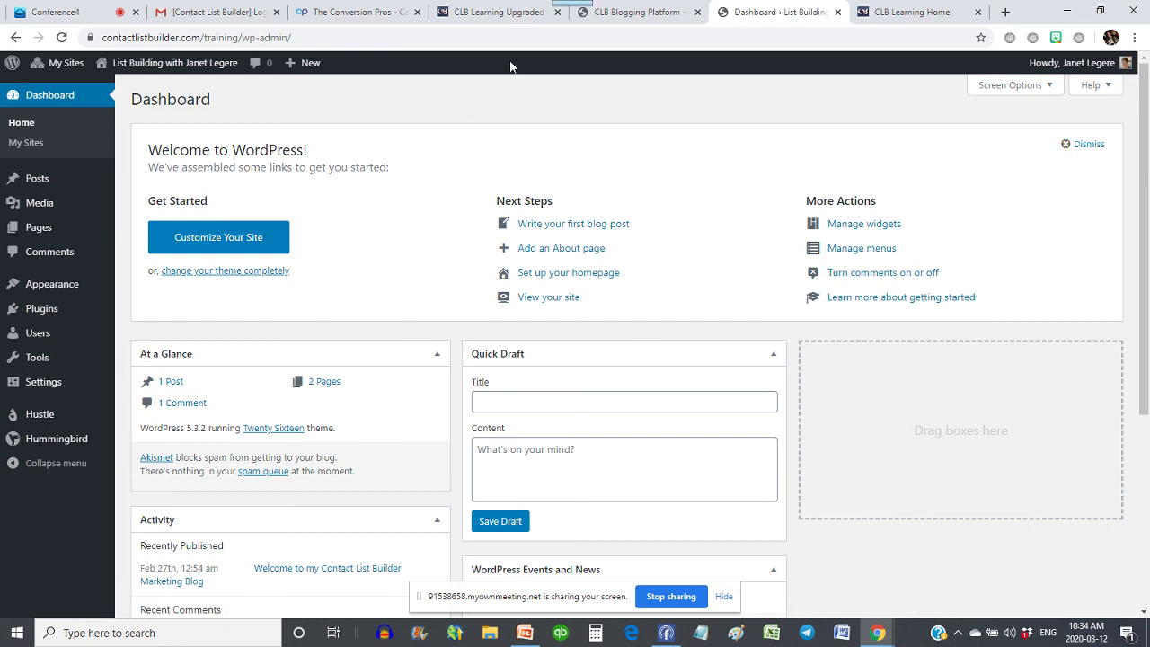
- Open All Posts to view the 'Welcome to my Contact List Builder Marketing Blog' post
mouse_move(48, 191)
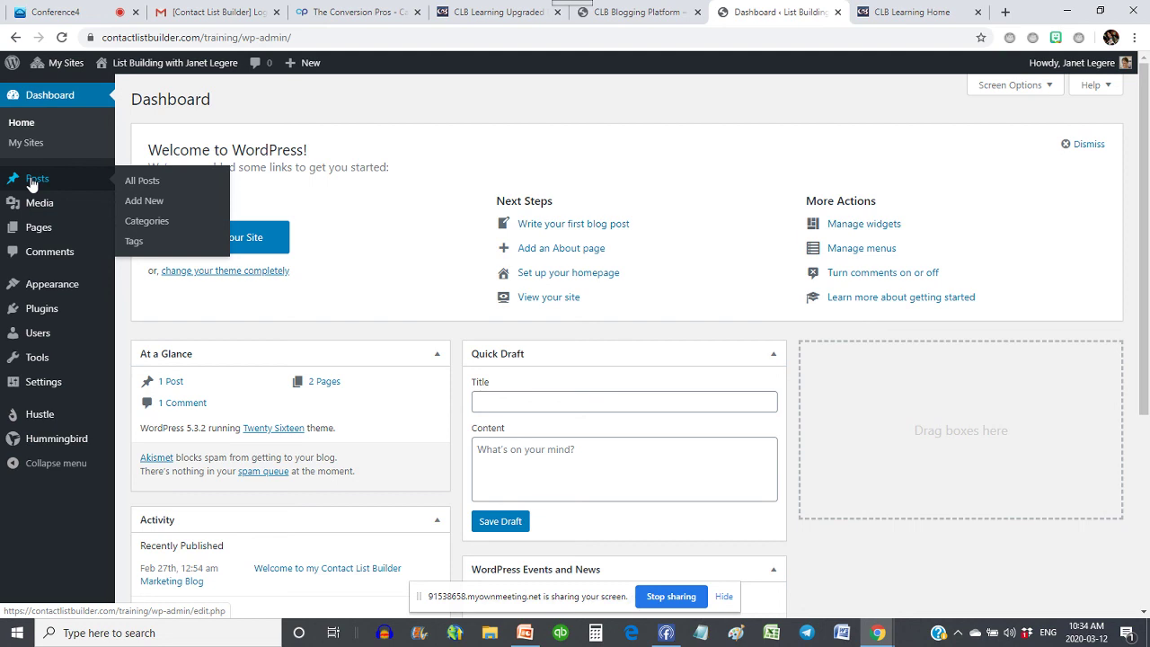
click(34, 182)
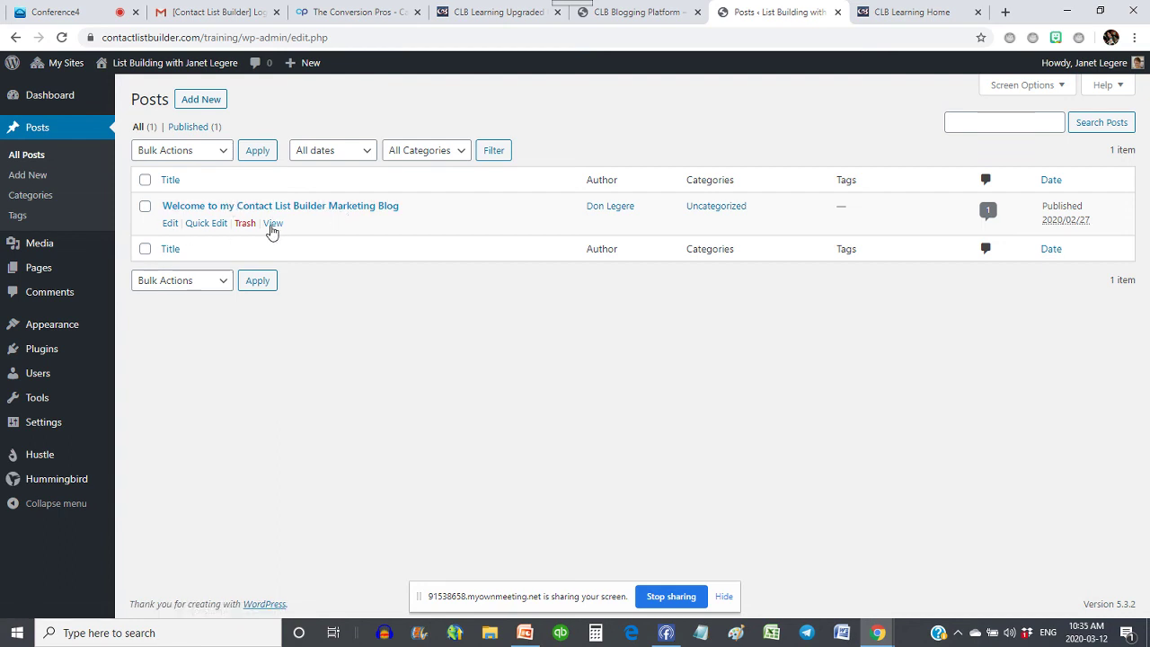
- In the welcome post, change the author introduction to the first name only, removing the surname
click(170, 223)
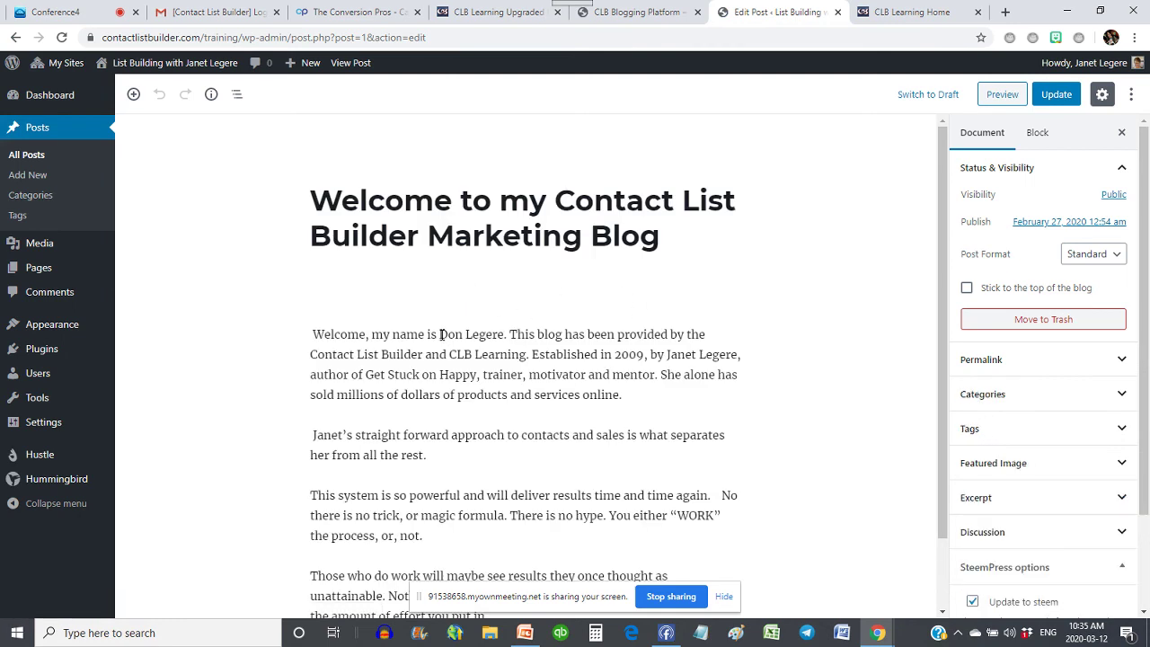
drag(441, 334, 458, 334)
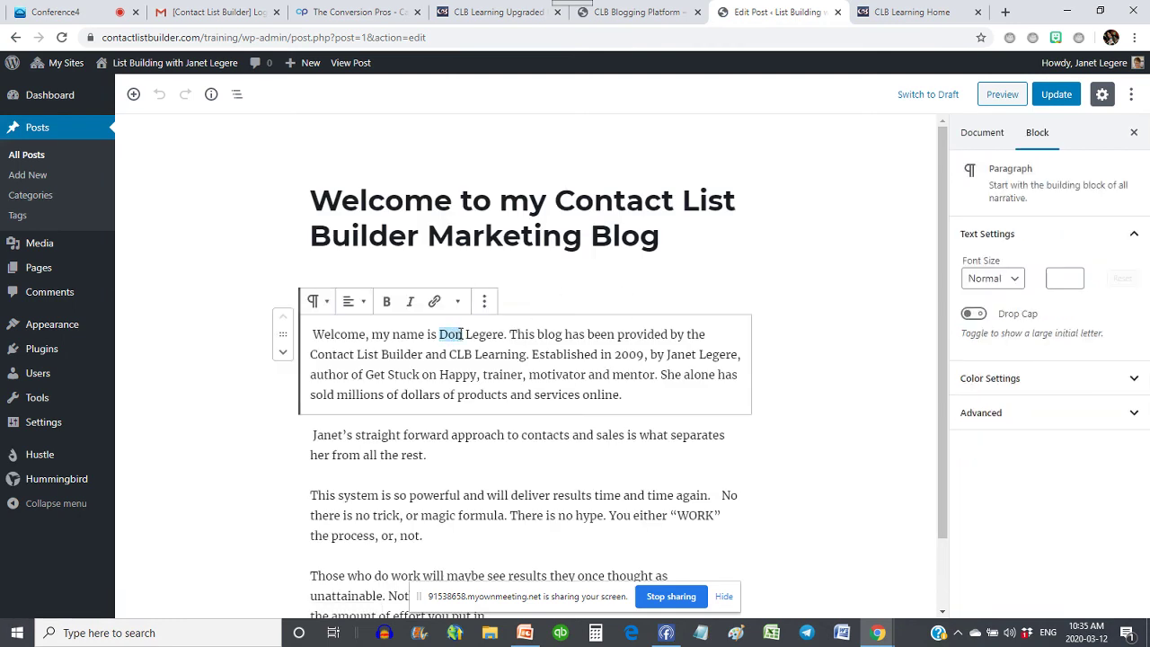
text(Janet)
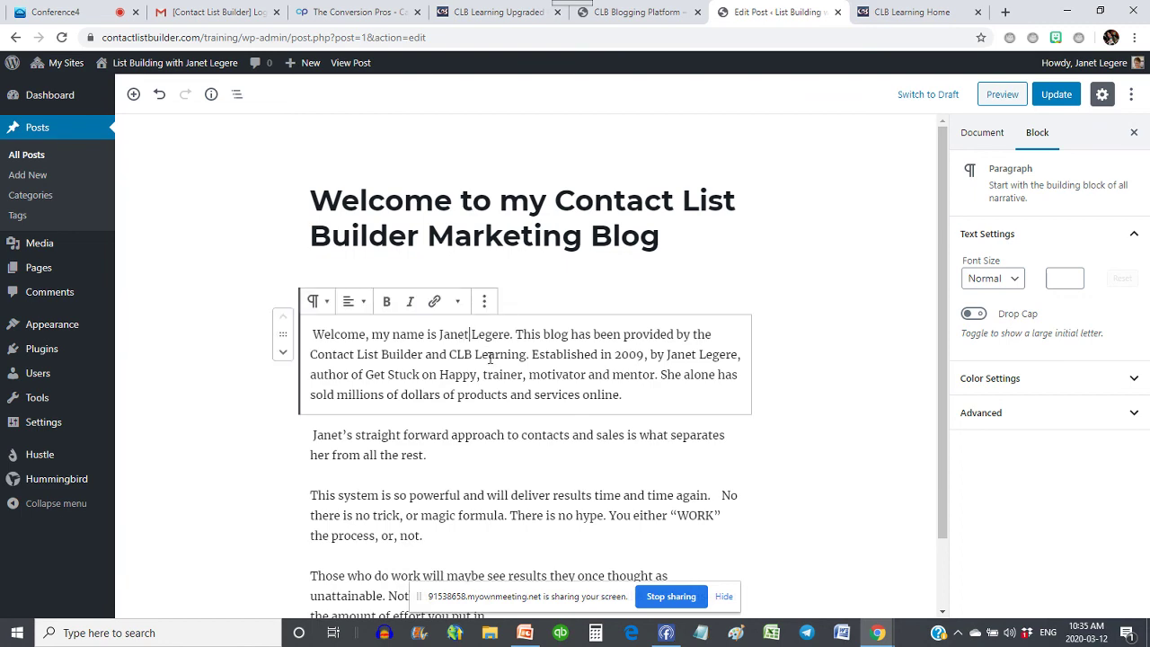
scroll(576, 432, down, 1)
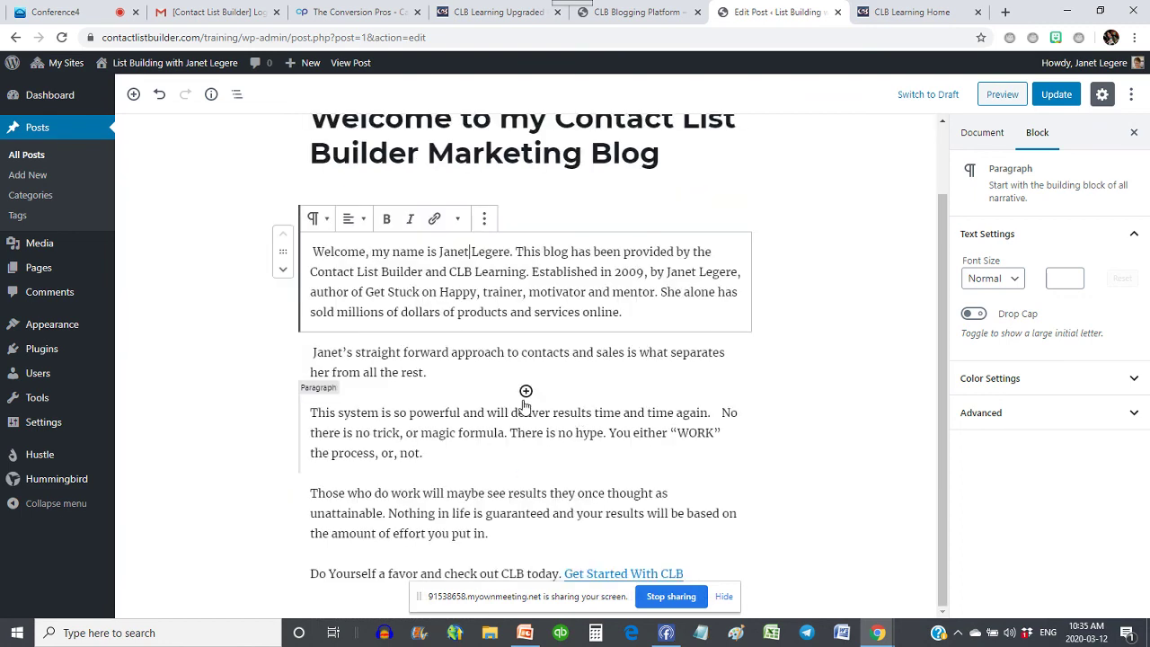
scroll(506, 450, up, 1)
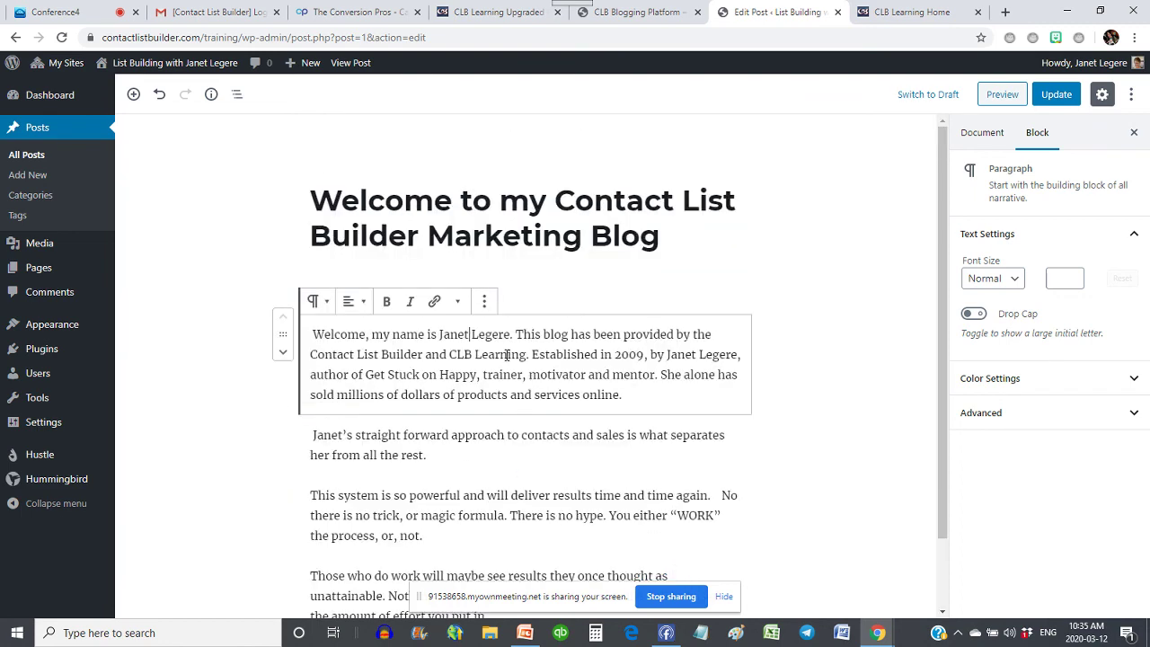
drag(512, 334, 471, 340)
key(BackSpace)
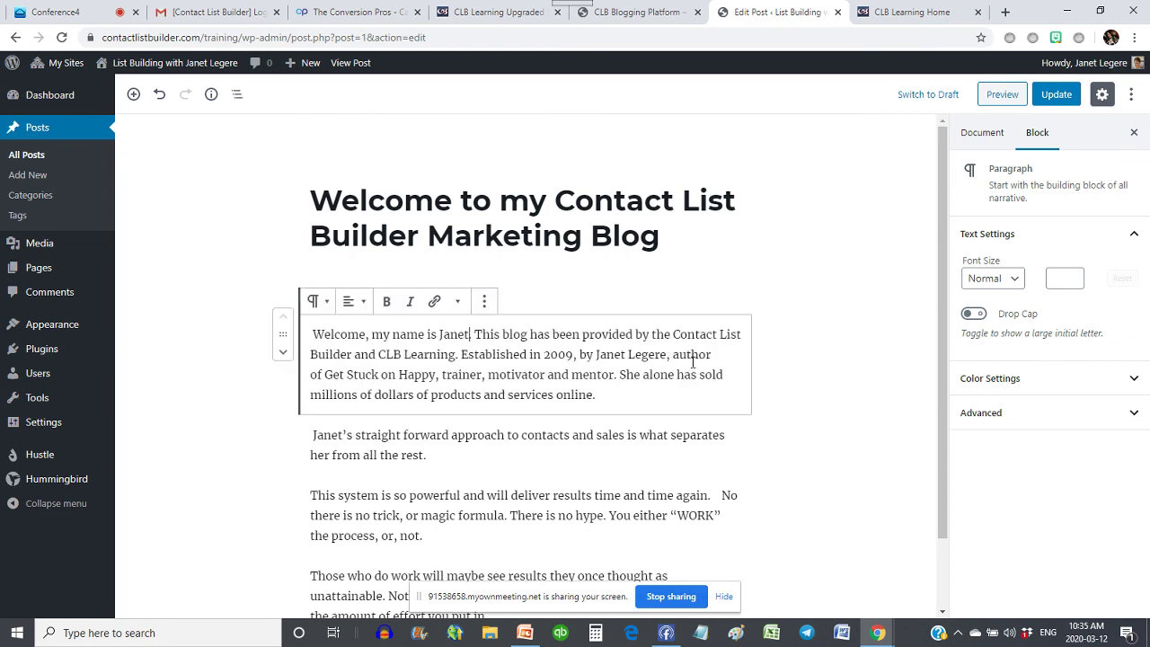
- Check the Get Started With CLB link and update the post
scroll(561, 407, down, 1)
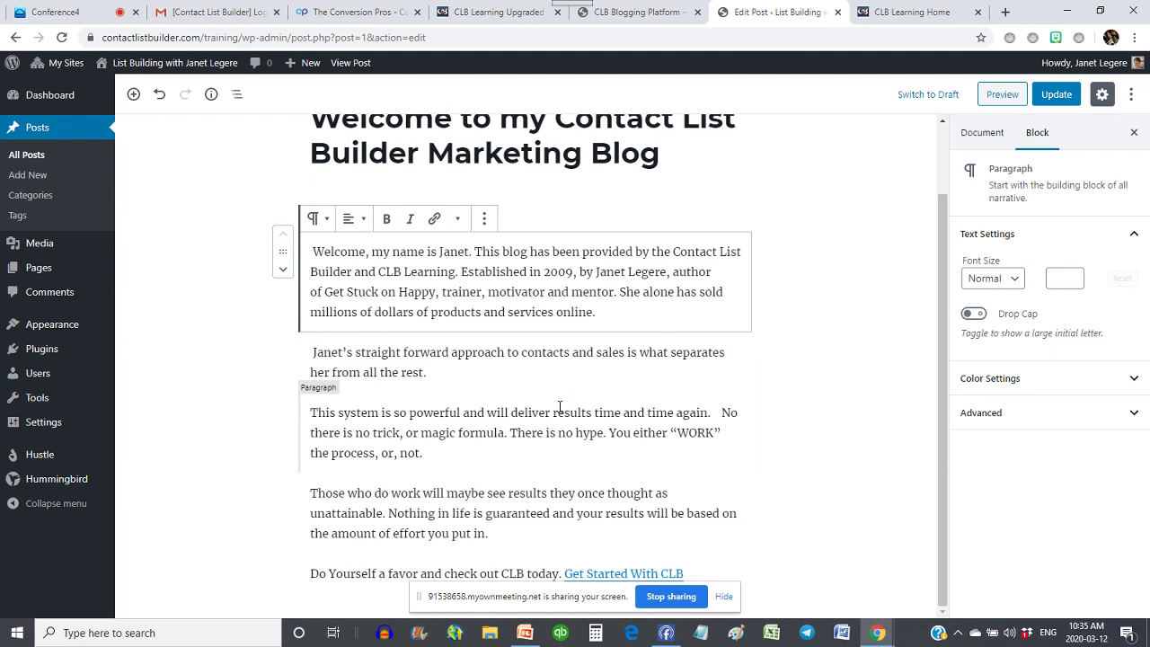
click(604, 575)
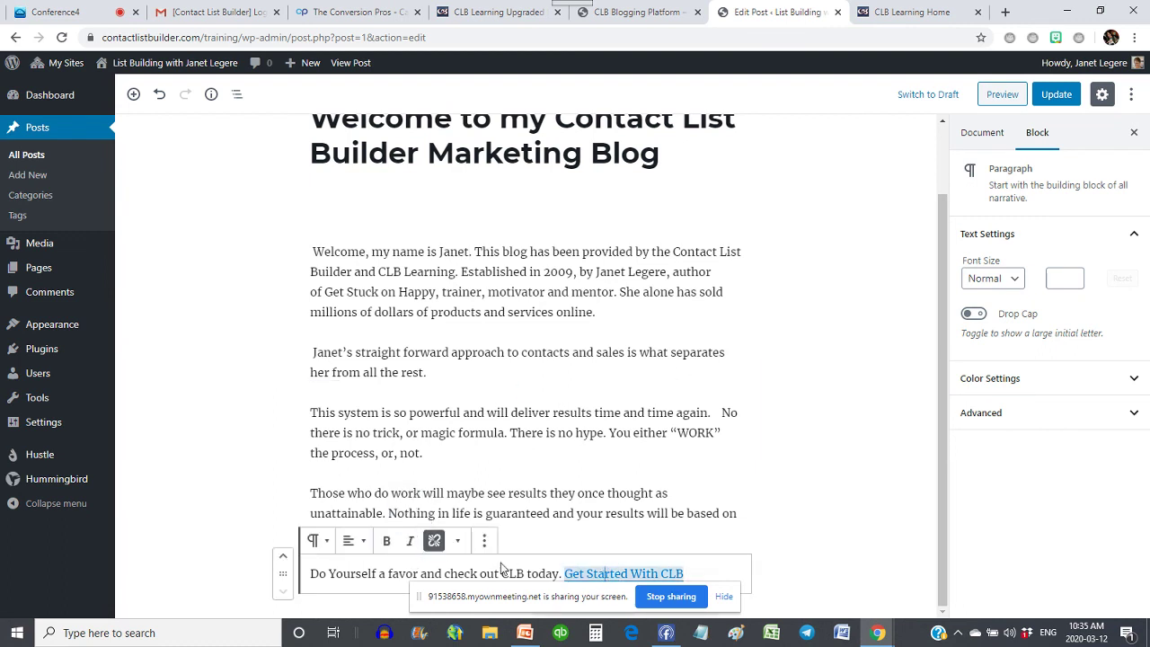
click(458, 542)
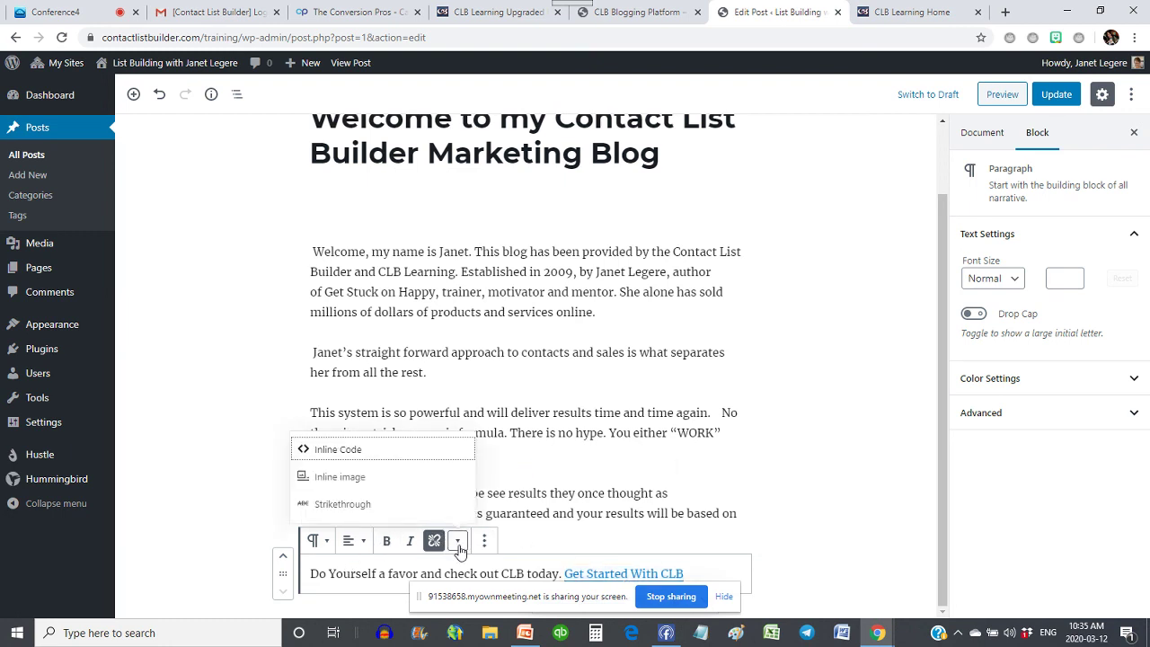
click(458, 542)
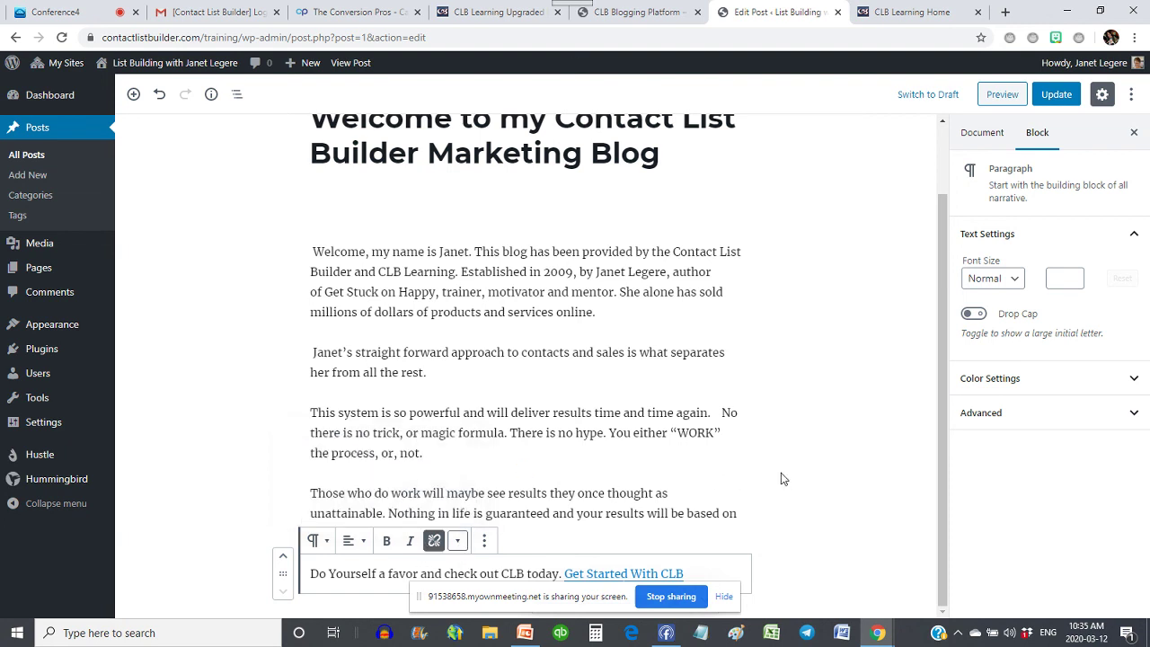
click(583, 573)
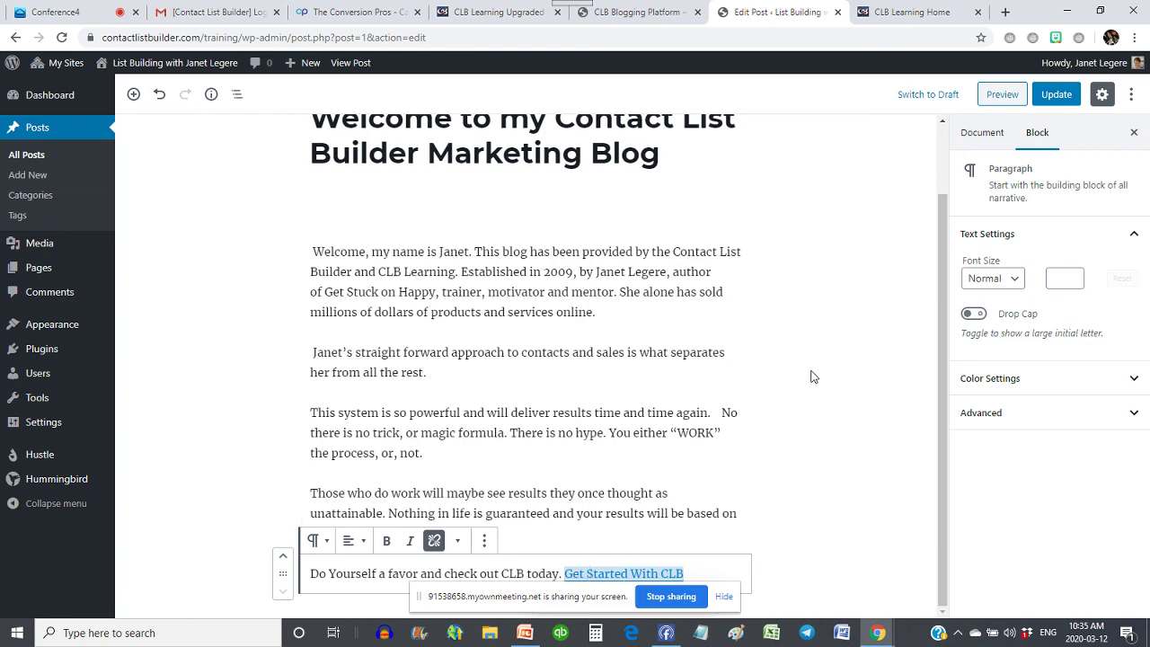
scroll(809, 370, up, 1)
scroll(809, 370, down, 1)
scroll(710, 326, up, 1)
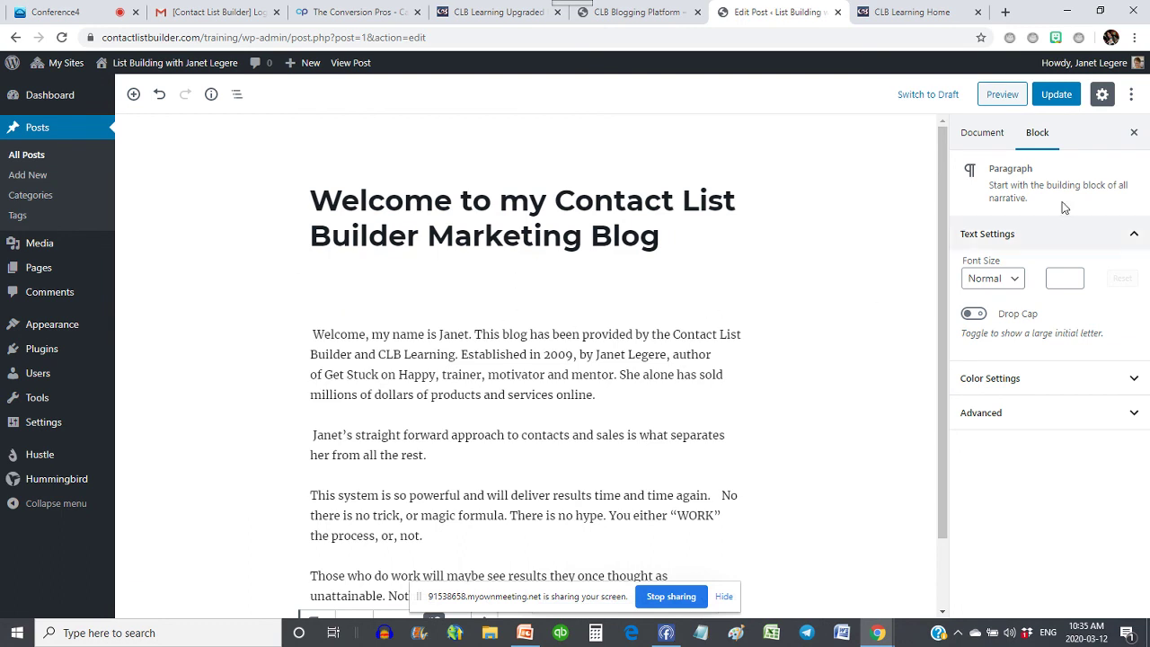
click(1073, 97)
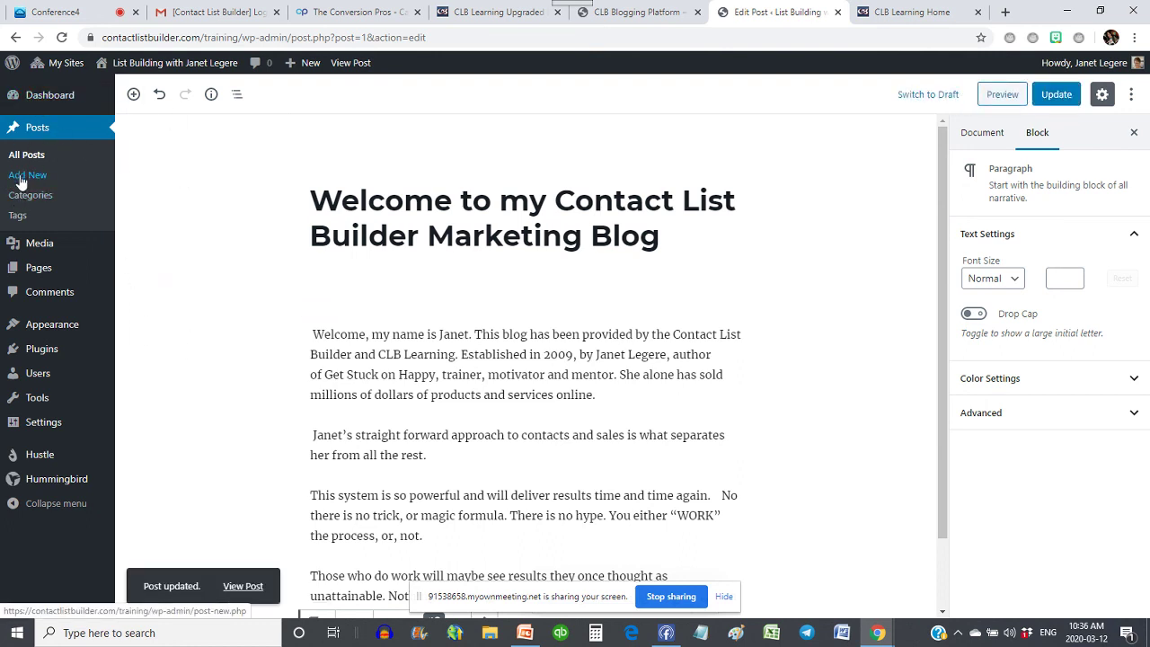
- Write a post titled 'My Primary Business' opening 'I am excited to introduce you to my Primary Business' and save it as a draft
click(20, 179)
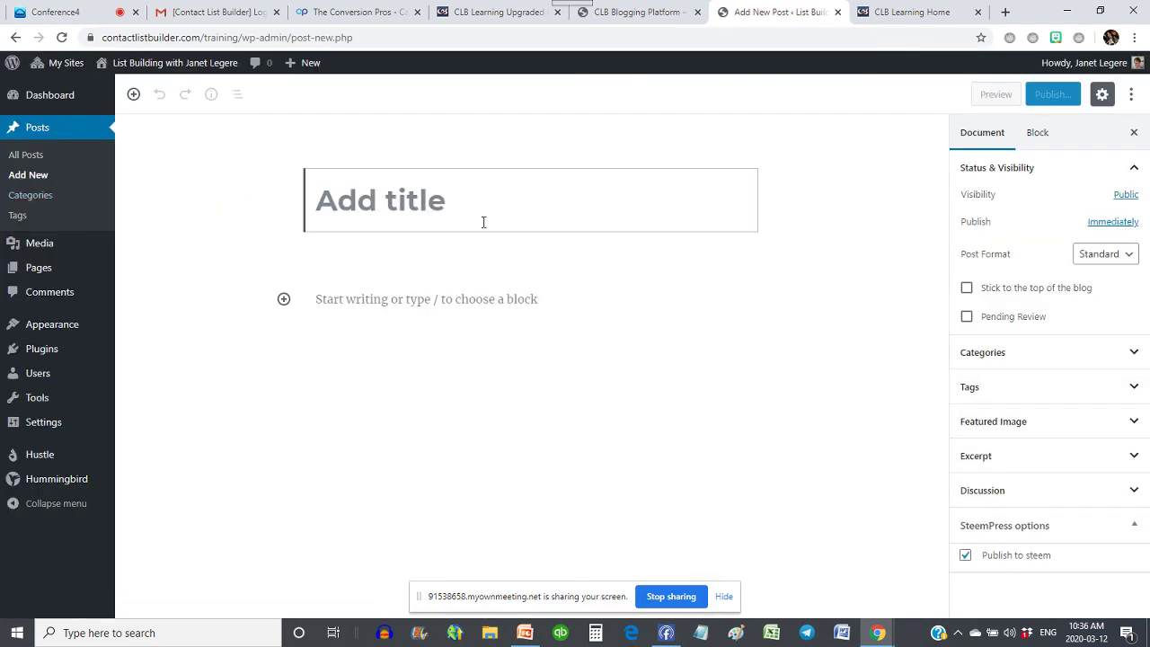
text(My Pro)
key(BackSpace)
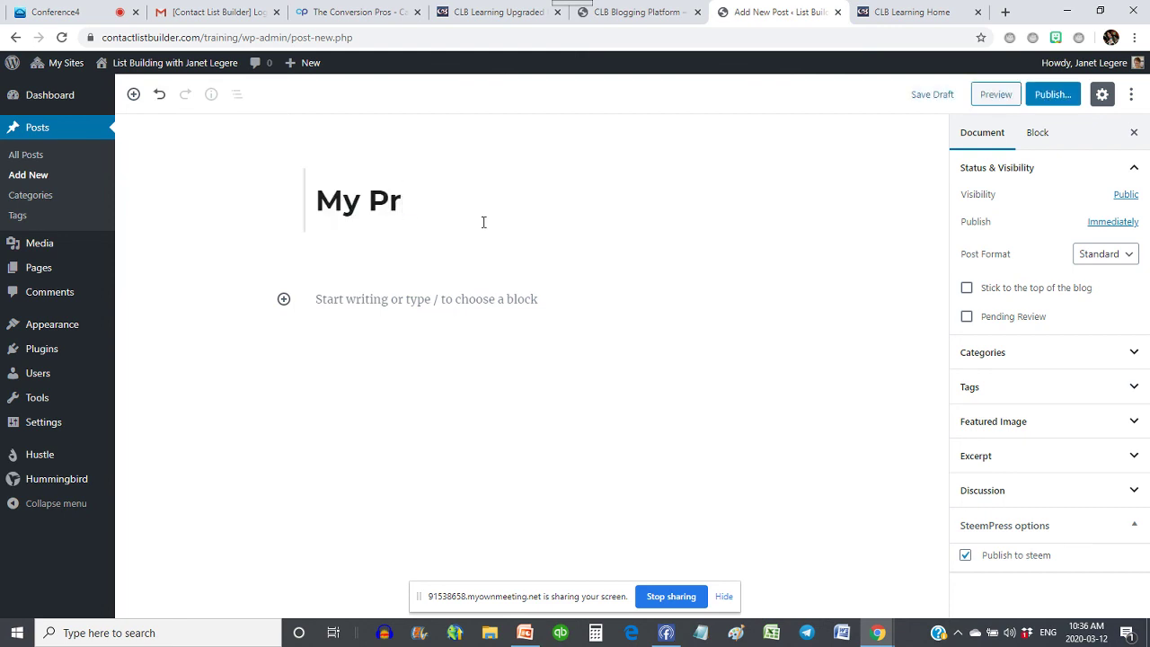
text(imary Business)
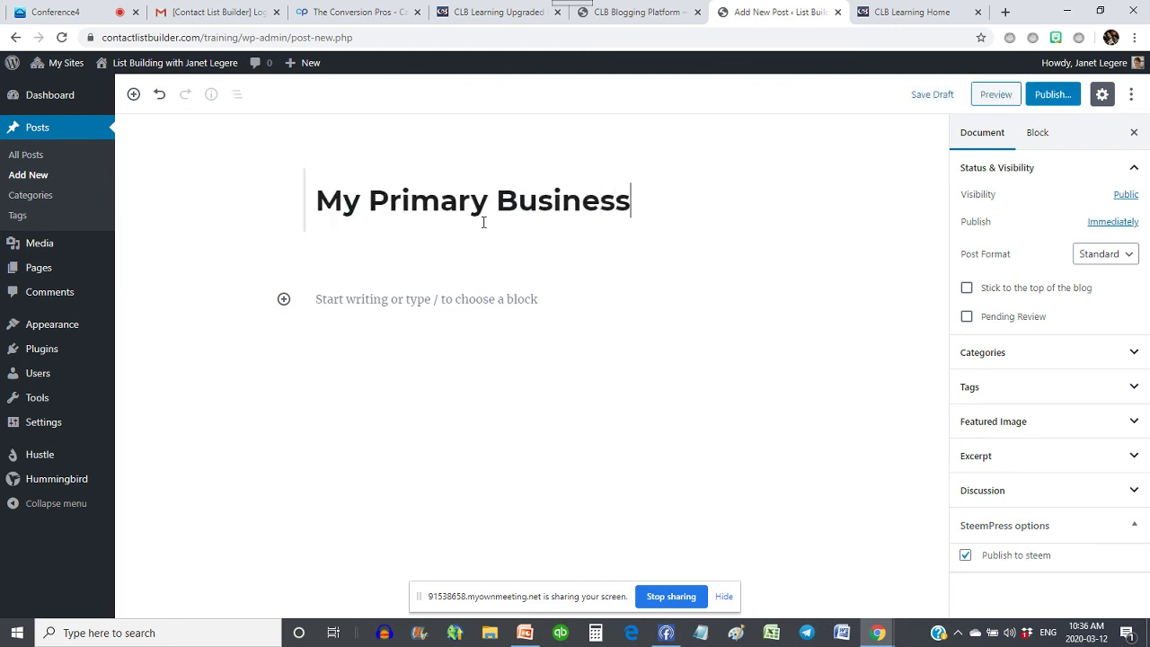
click(403, 291)
text(I)
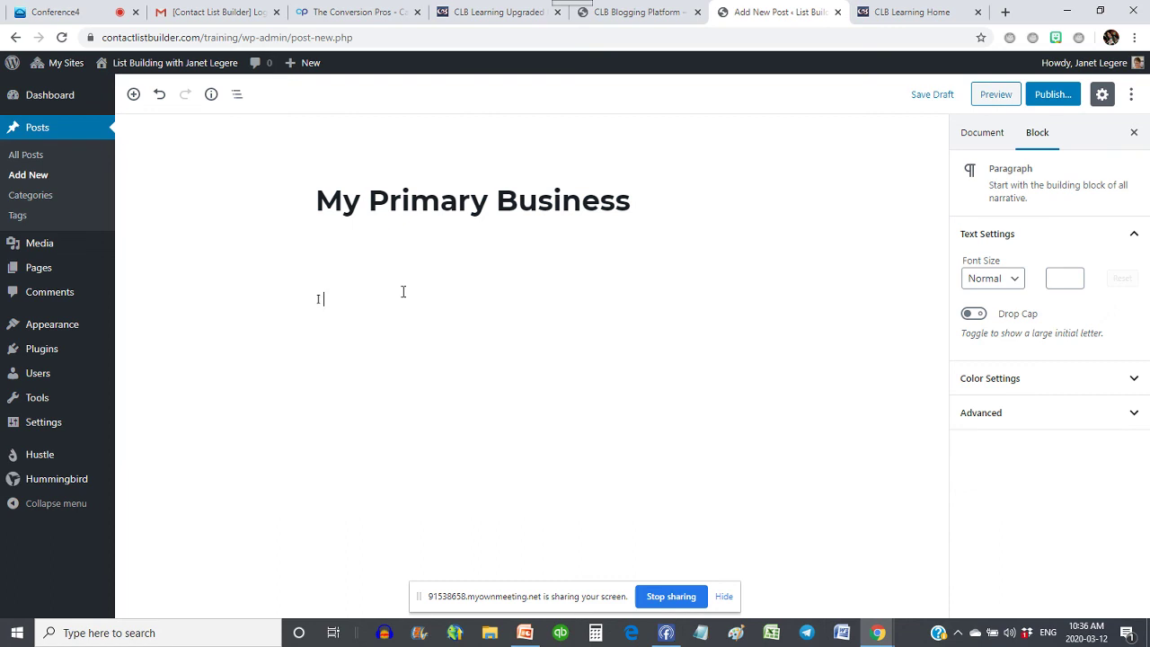
text( am excited to introduce y)
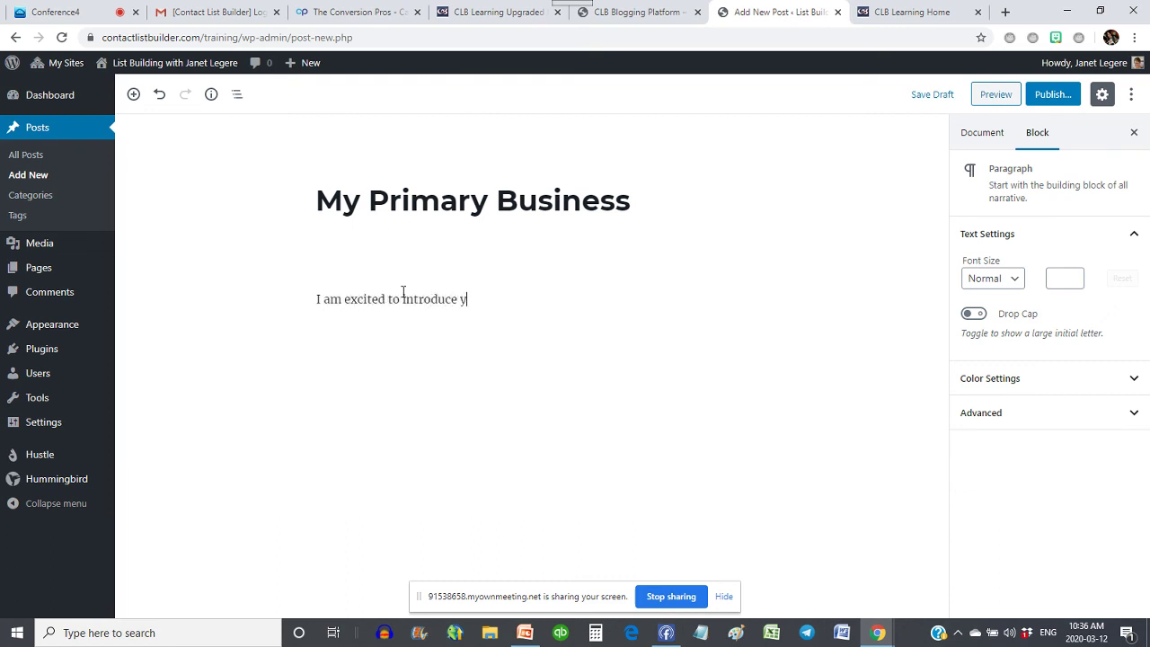
text(ou to my Primary Business.)
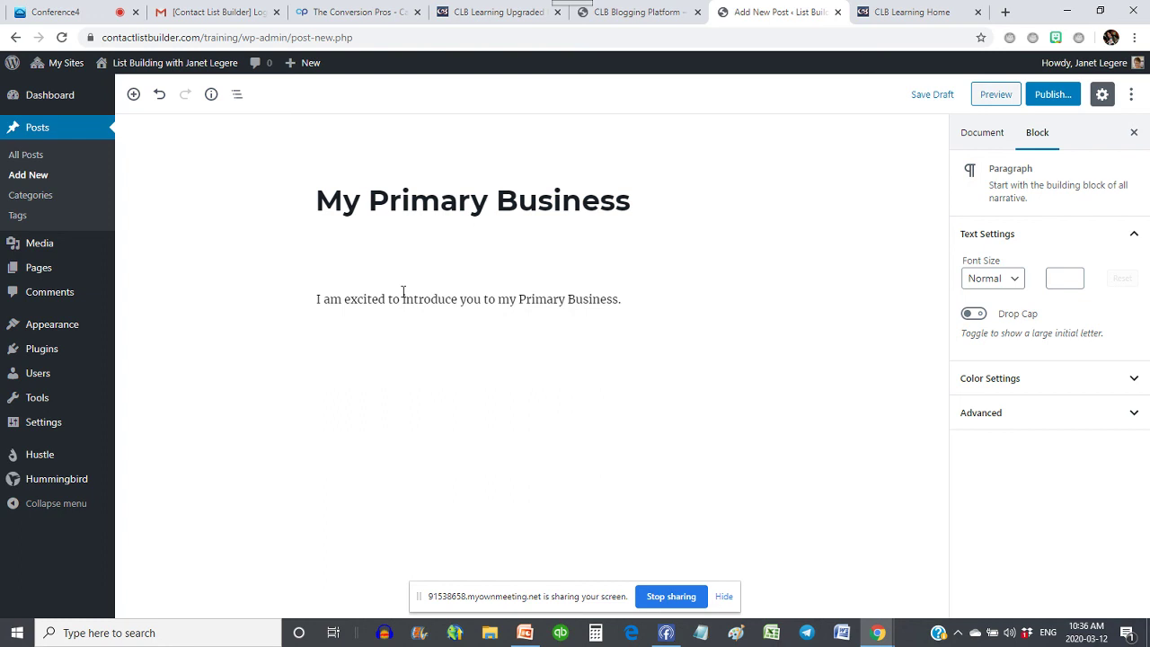
key(Return)
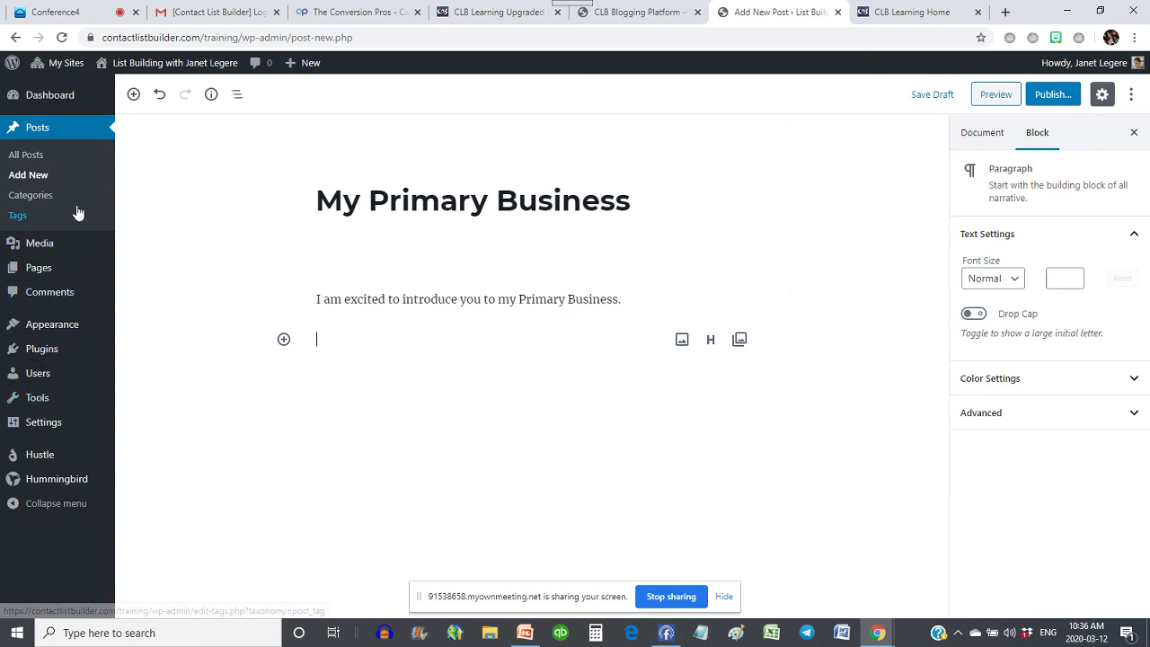
click(931, 97)
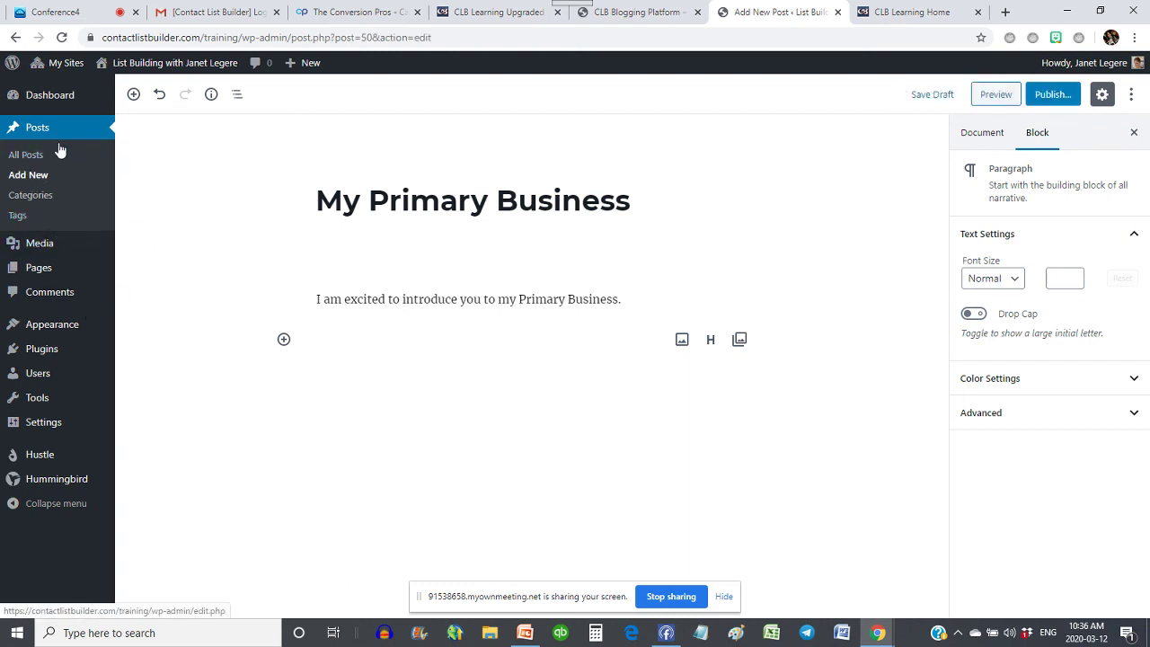
- Create a 'List Building' category with slug listbuilder and description 'List Building Strategies', then view All Posts
click(30, 196)
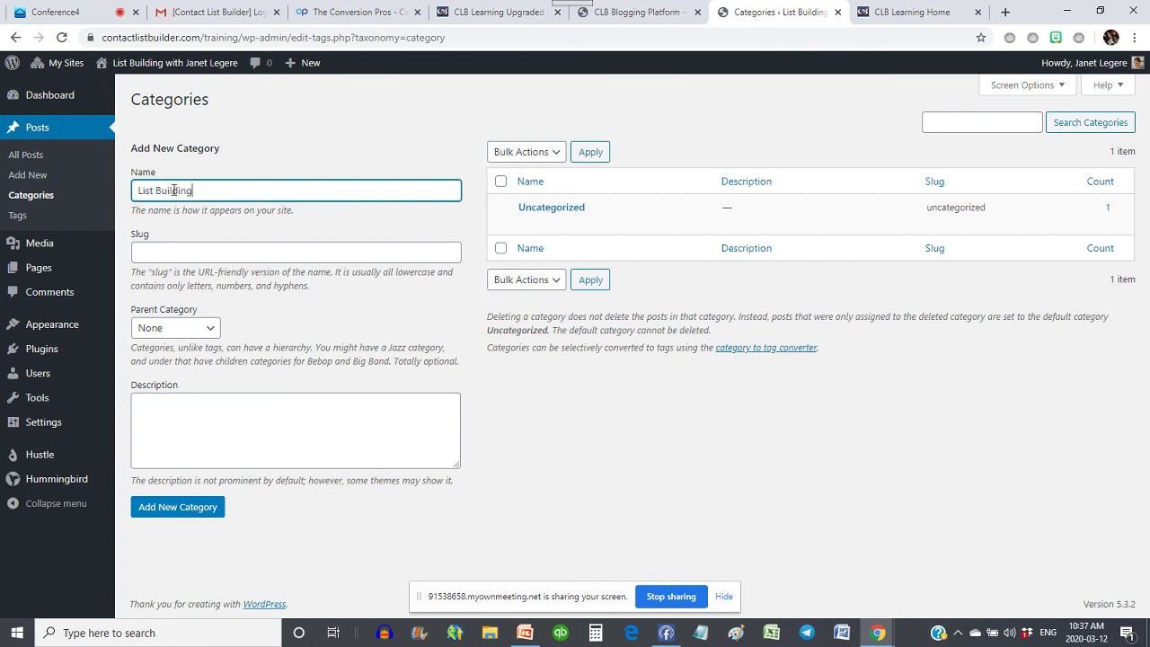
click(196, 251)
text(bli)
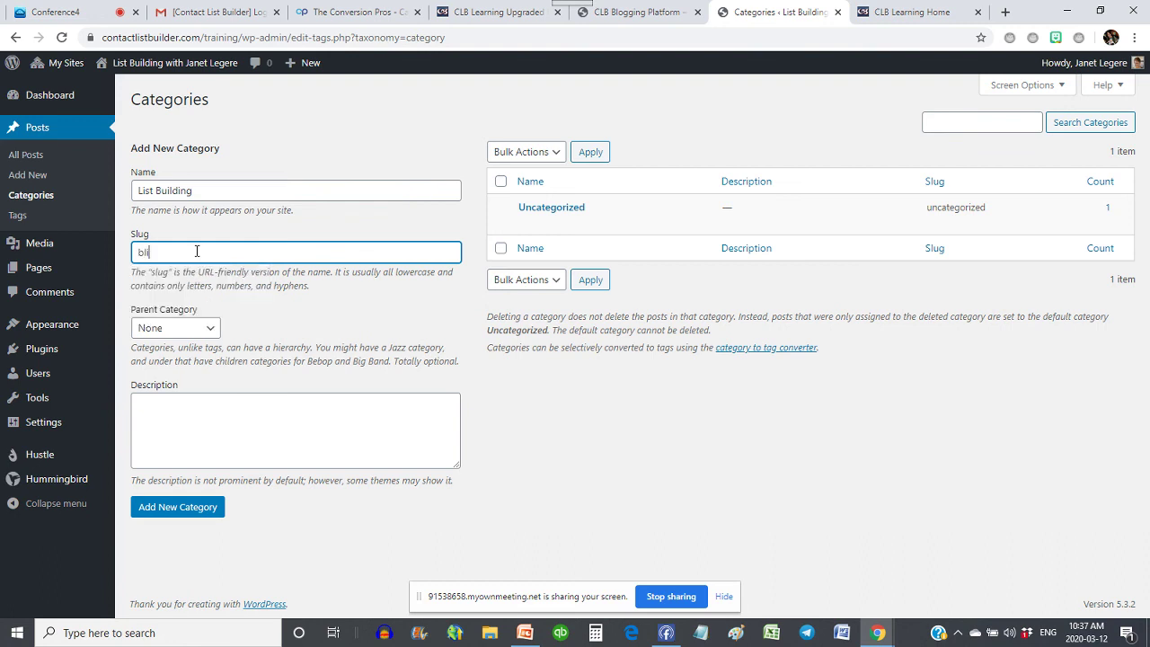
text(stbui)
text(bui)
click(223, 435)
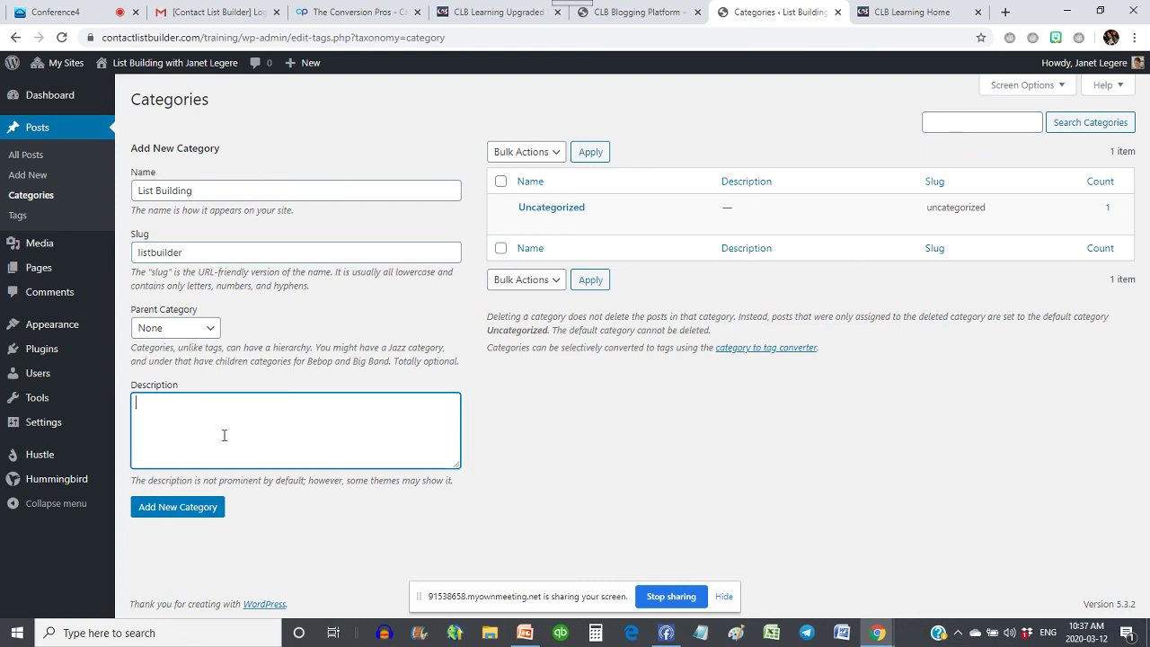
text(List Buildering Strategies)
click(184, 520)
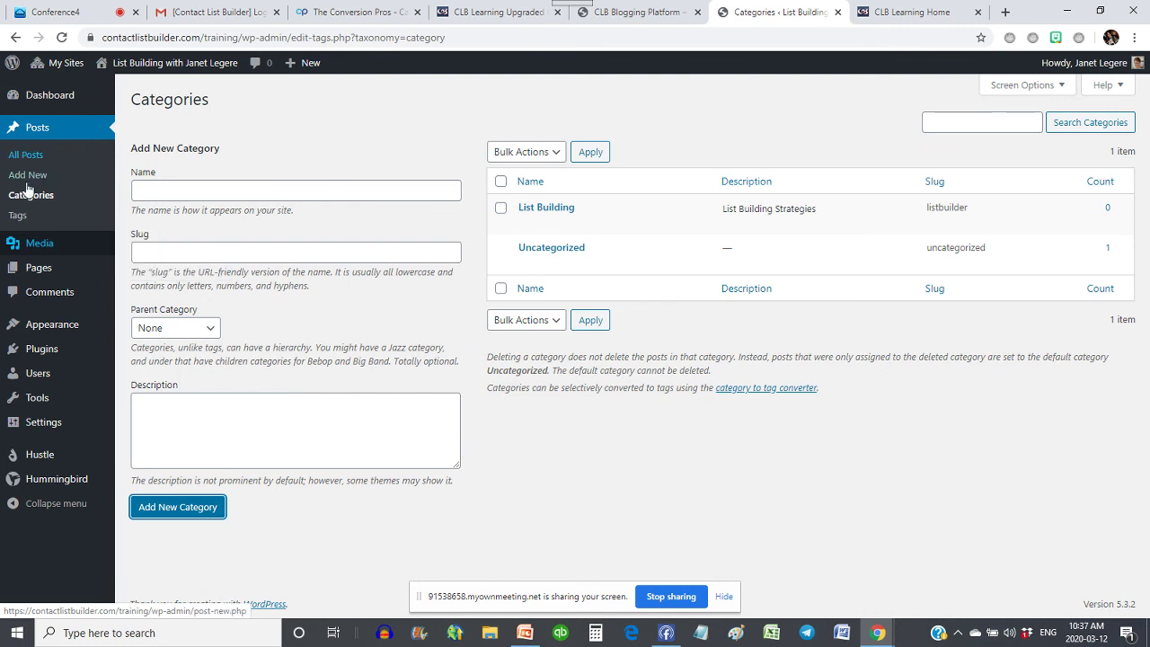
click(25, 156)
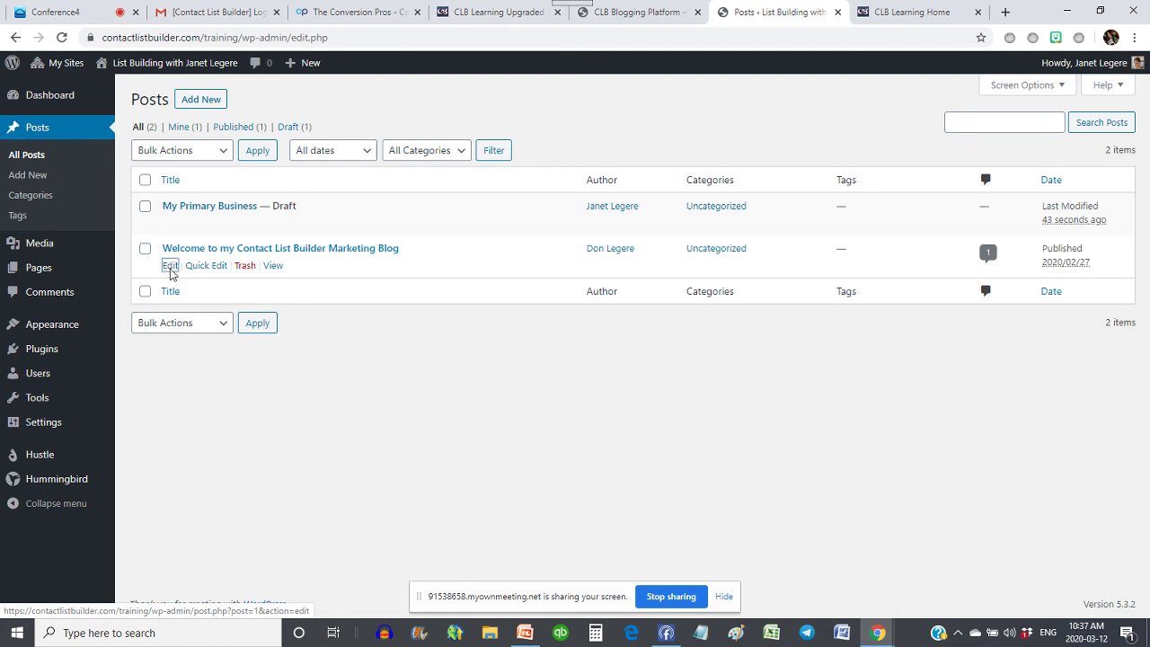
- Move the welcome post from Uncategorized to the List Building category and update it
click(170, 268)
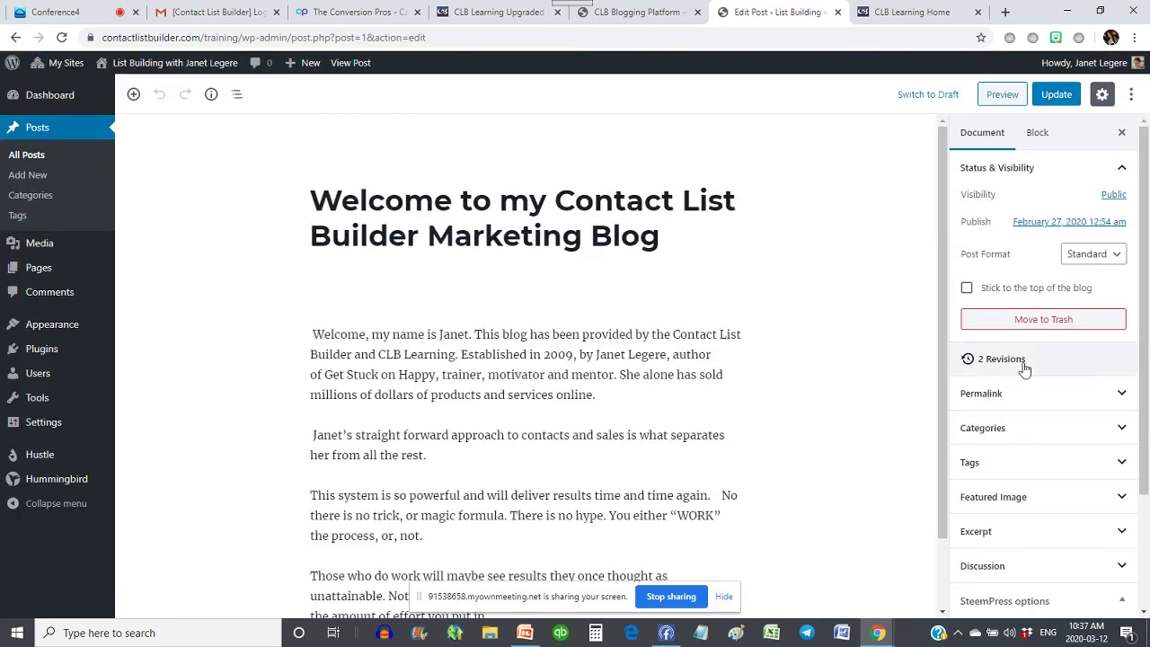
click(1088, 429)
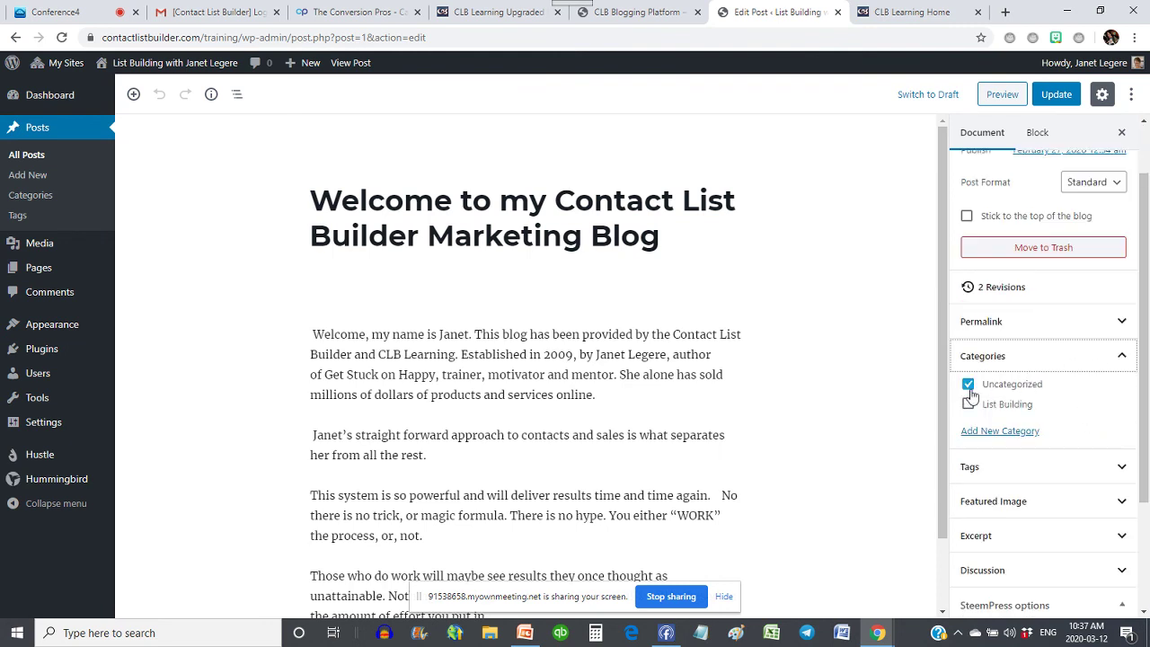
click(968, 404)
click(967, 384)
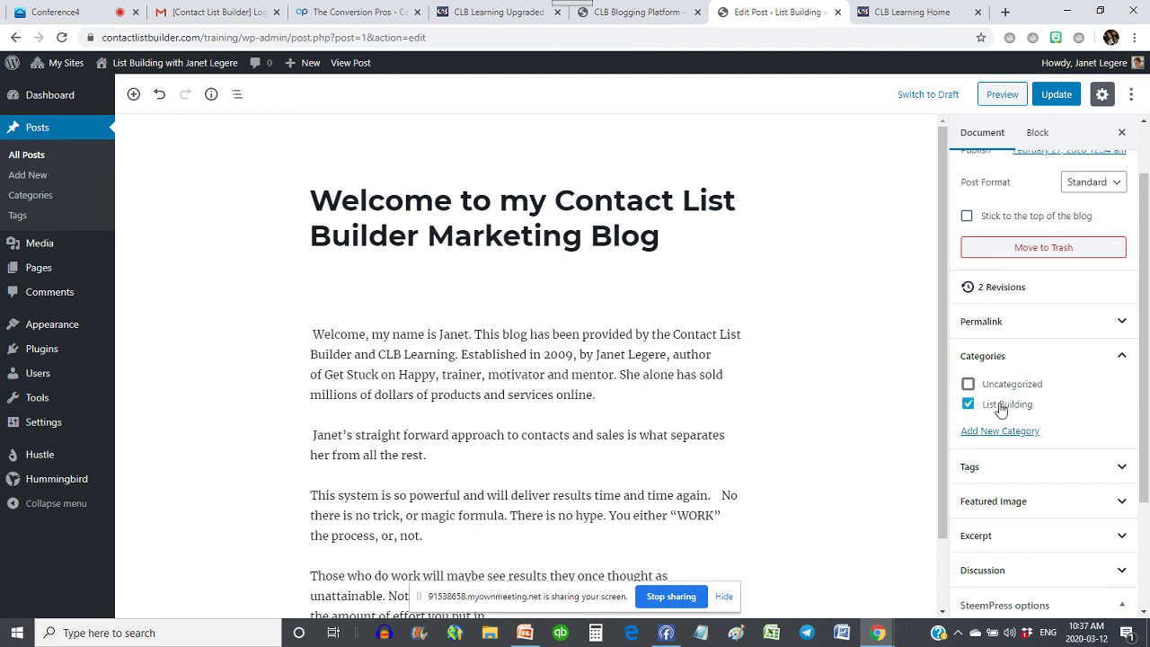
click(1053, 95)
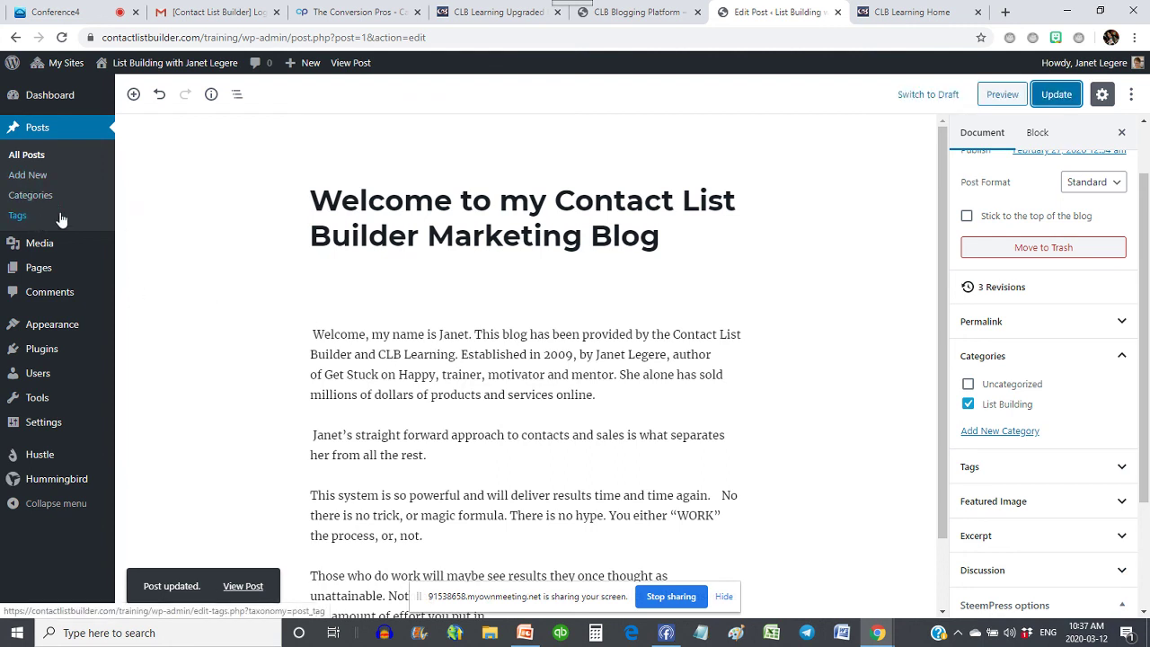
mouse_move(70, 250)
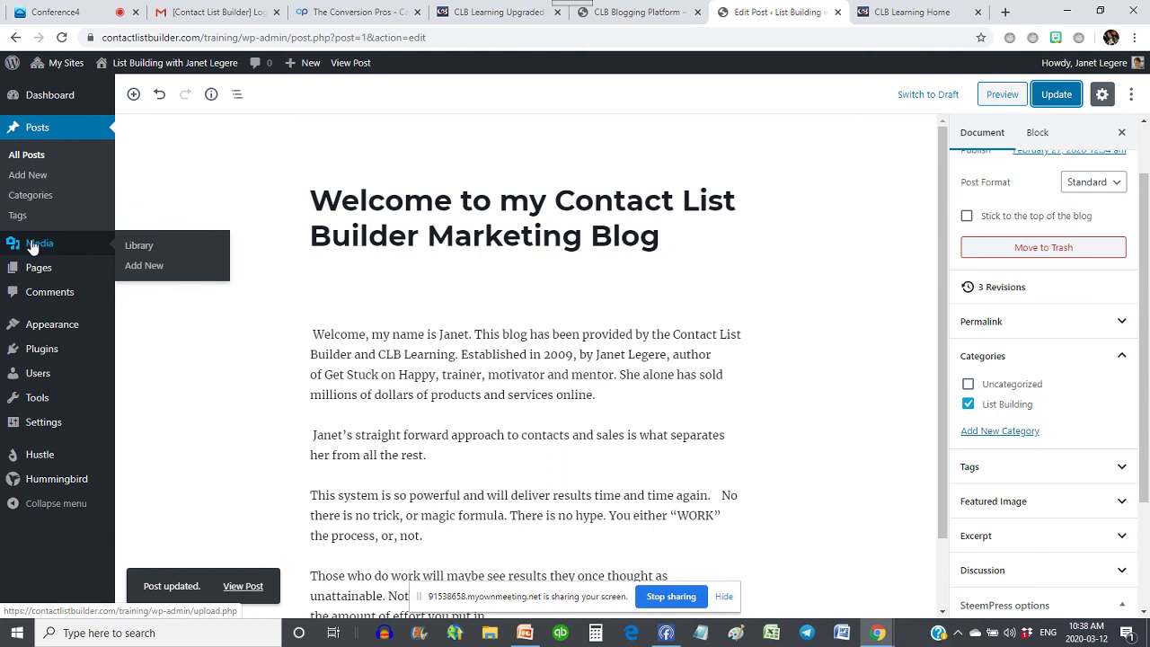
- Upload clbquickstart.pdf from the OneDrive CLB folder to the Media Library
click(33, 249)
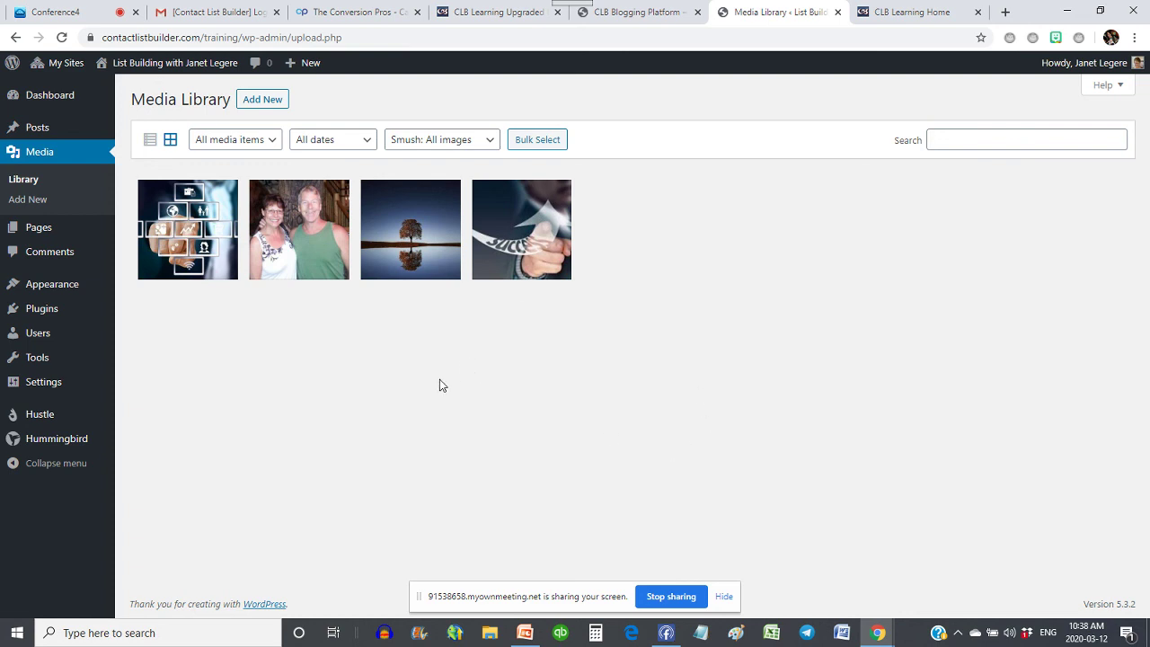
click(272, 109)
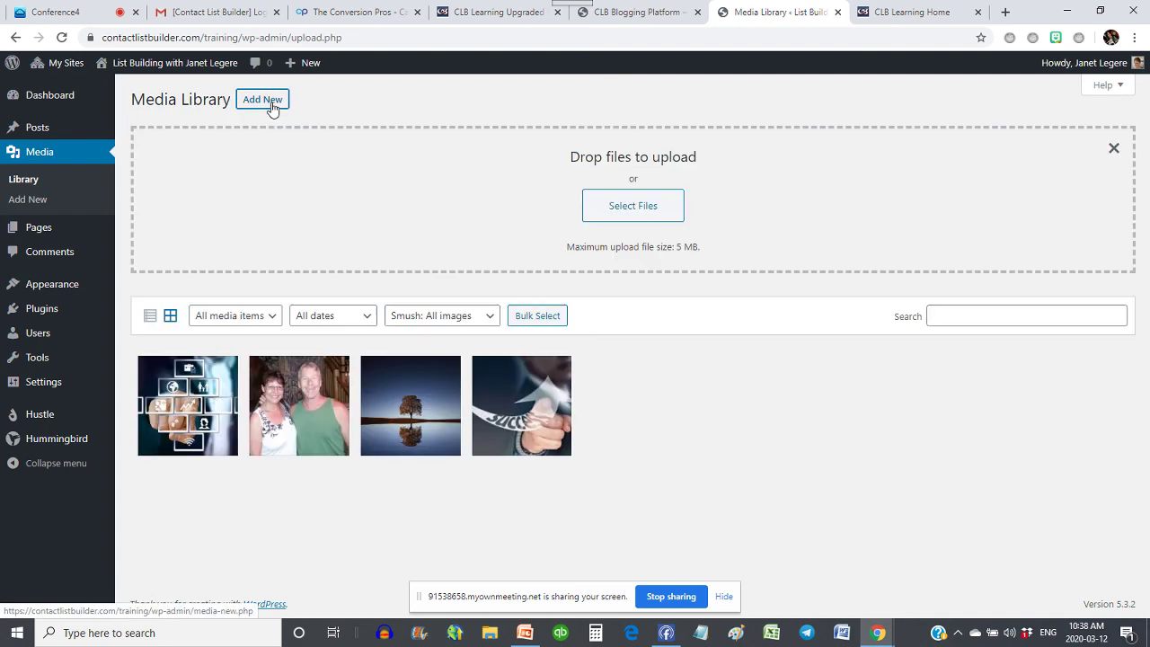
click(655, 223)
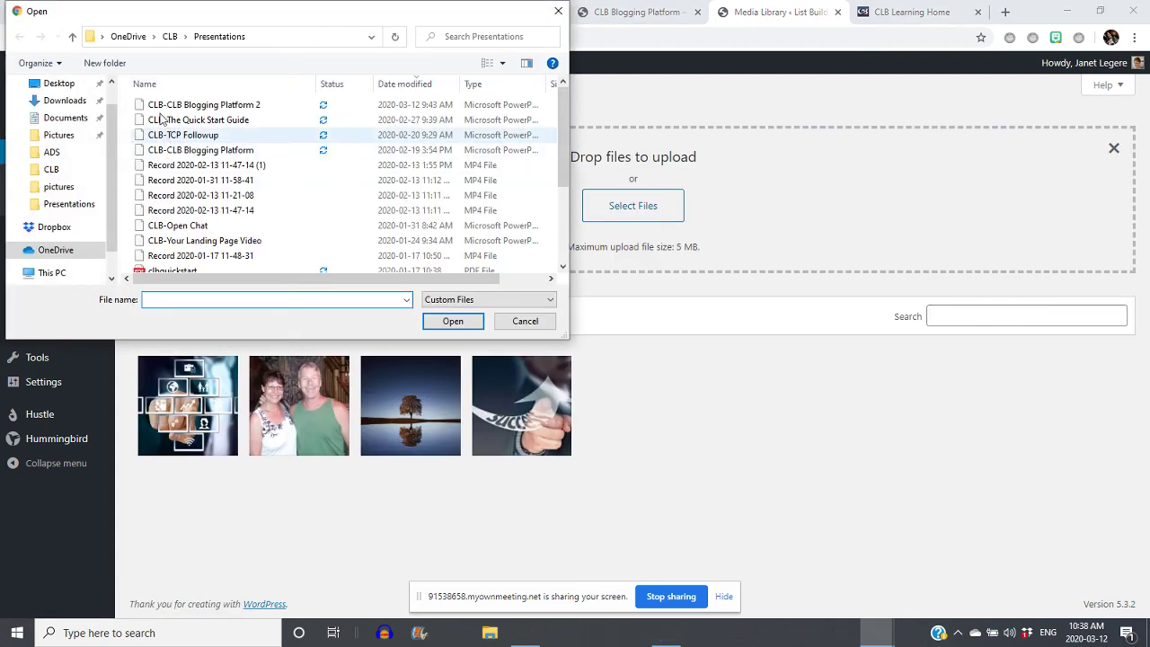
click(129, 37)
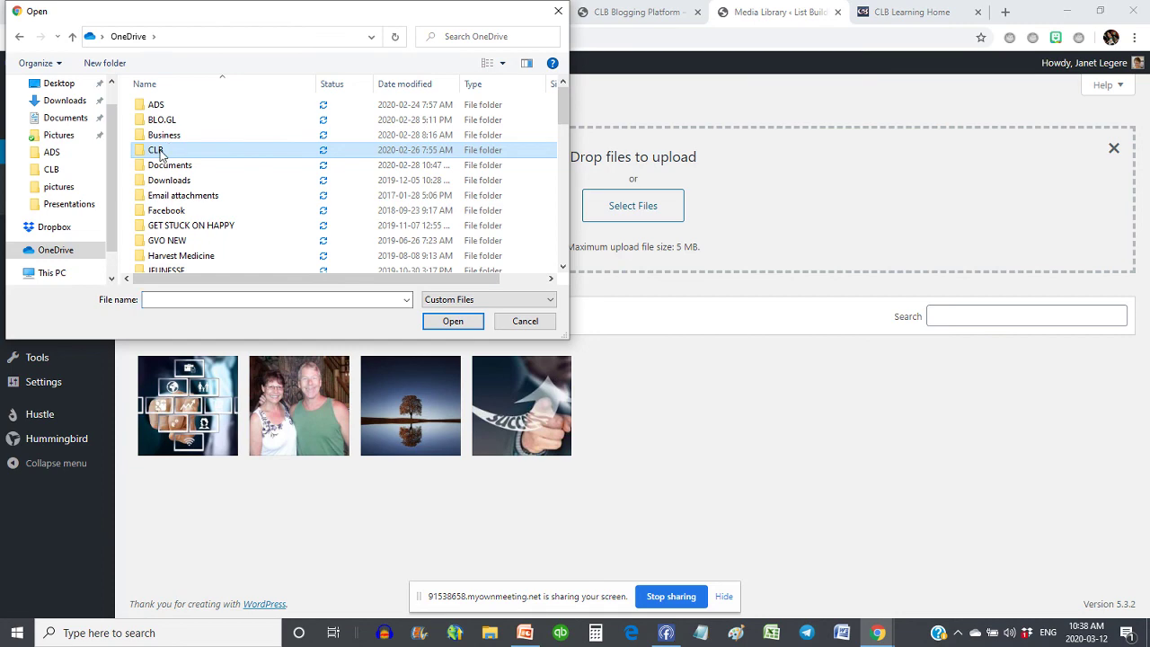
double_click(159, 151)
scroll(208, 196, down, 6)
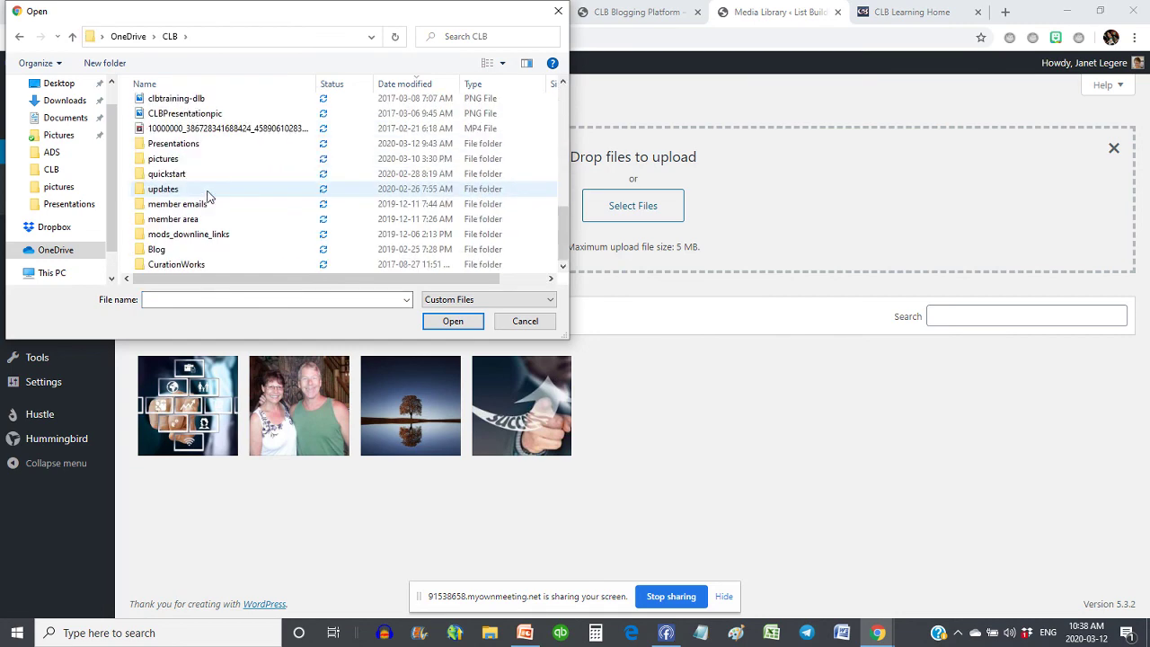
scroll(207, 196, up, 3)
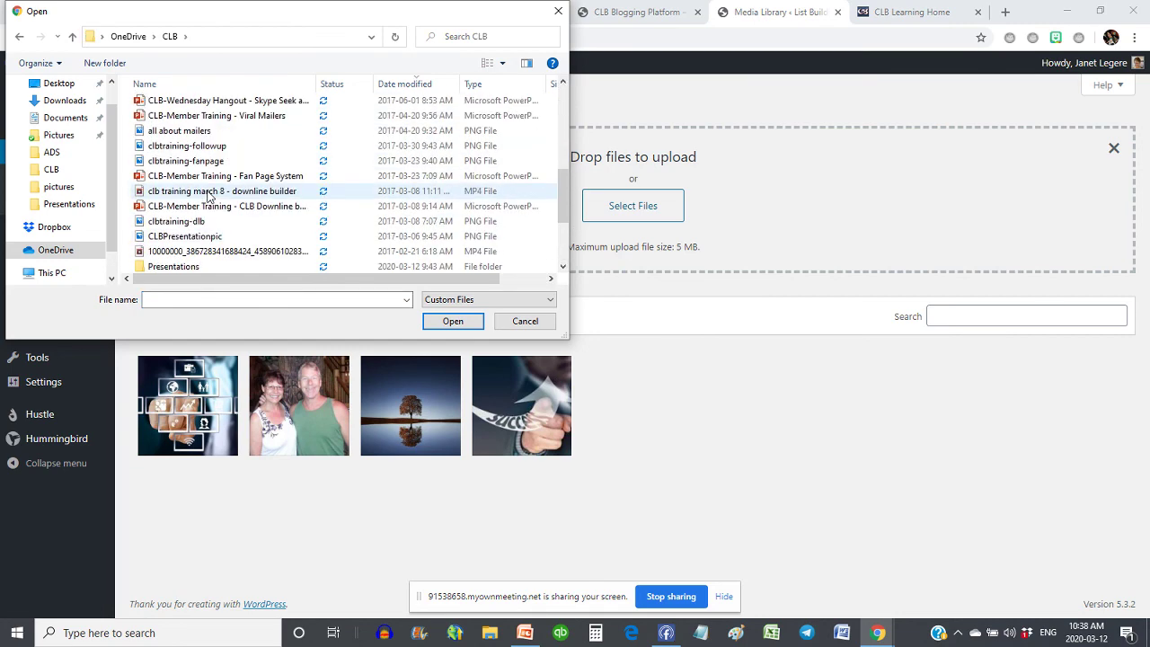
scroll(208, 196, up, 3)
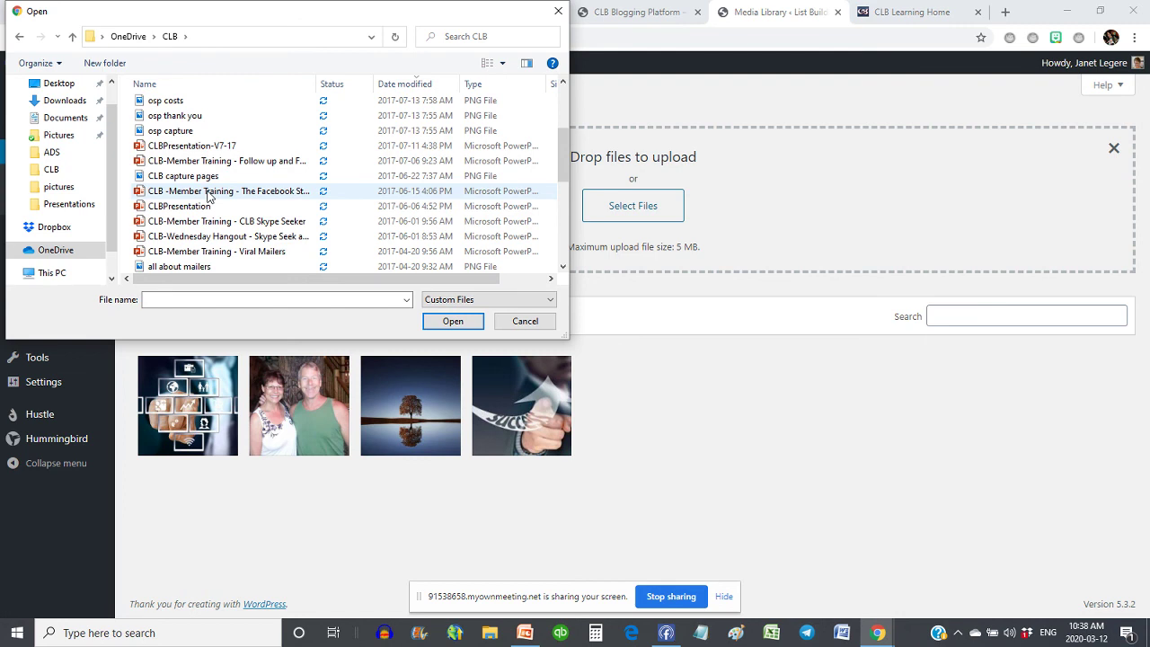
scroll(207, 196, up, 3)
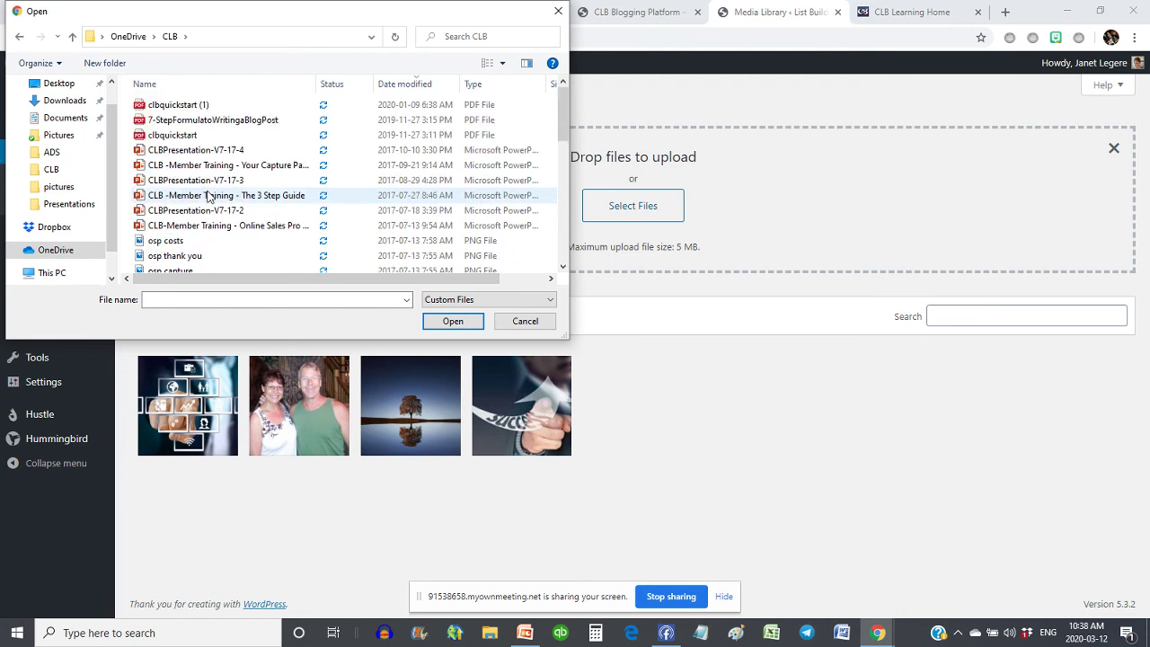
click(160, 135)
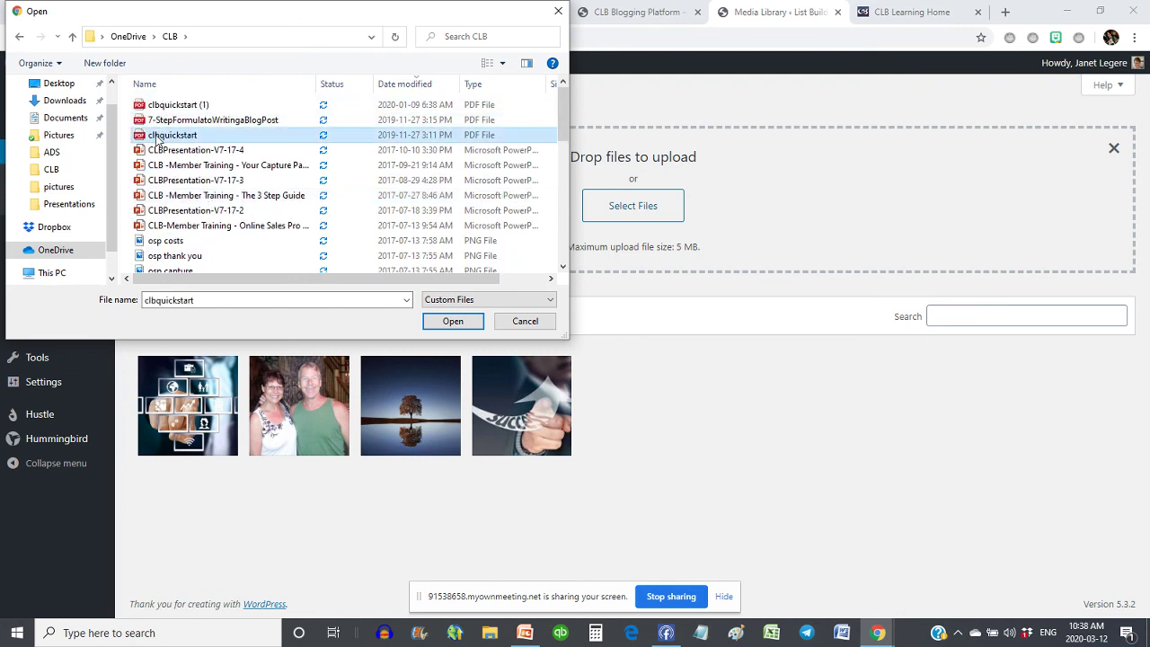
click(455, 322)
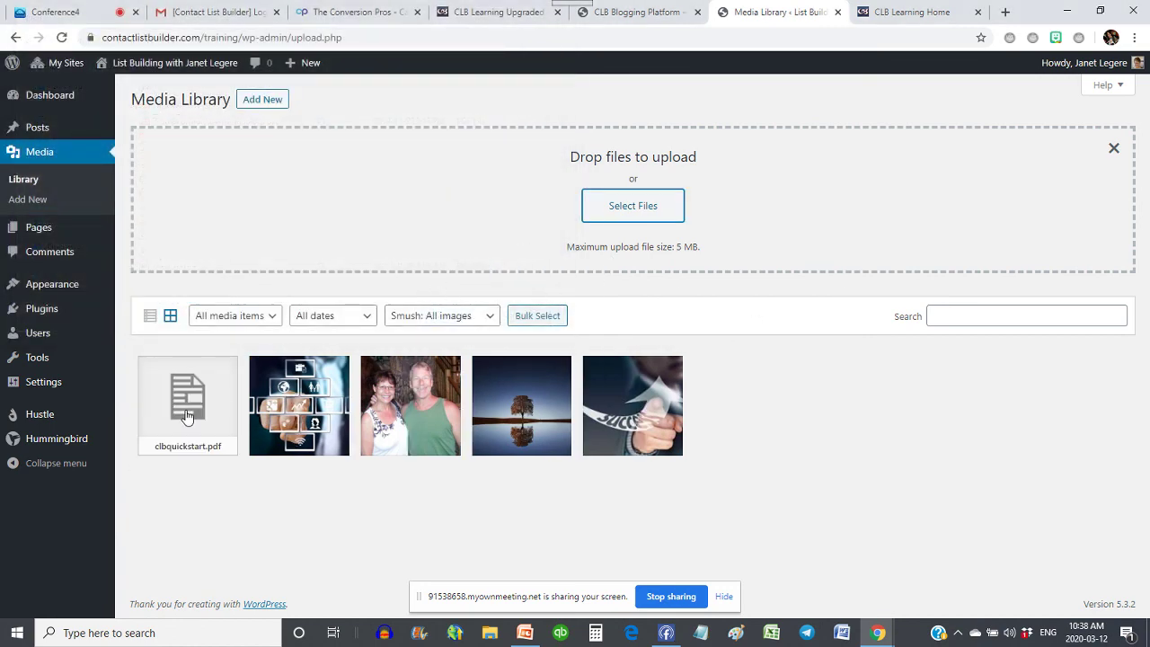
- Copy the file link of clbquickstart.pdf from its attachment details
click(179, 415)
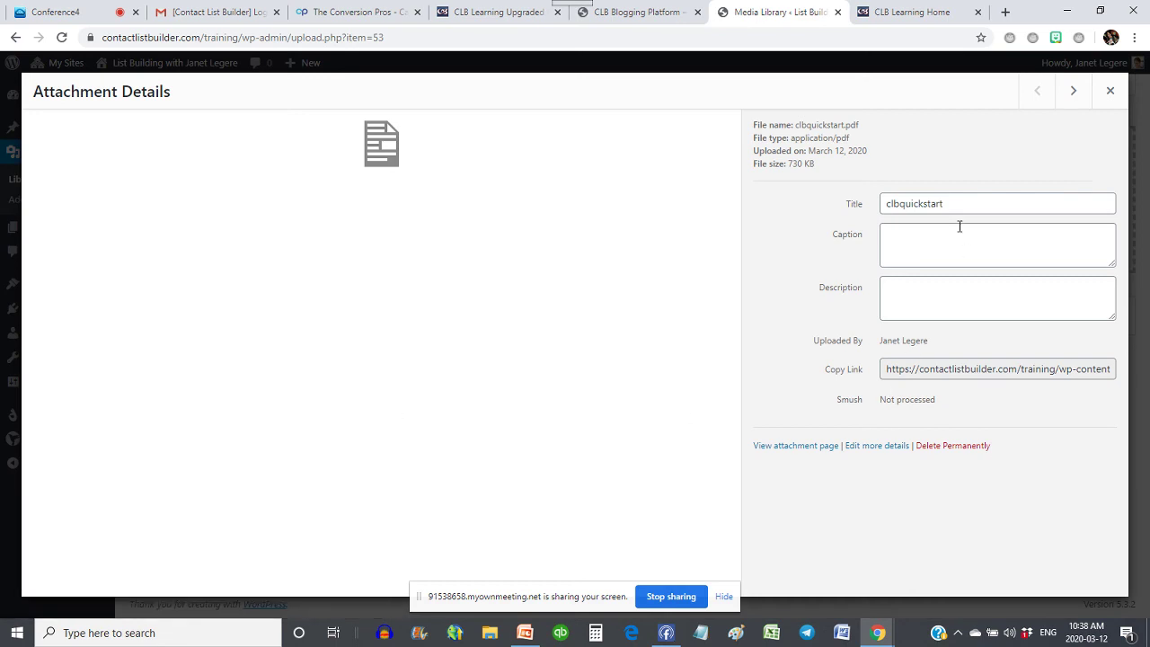
click(917, 369)
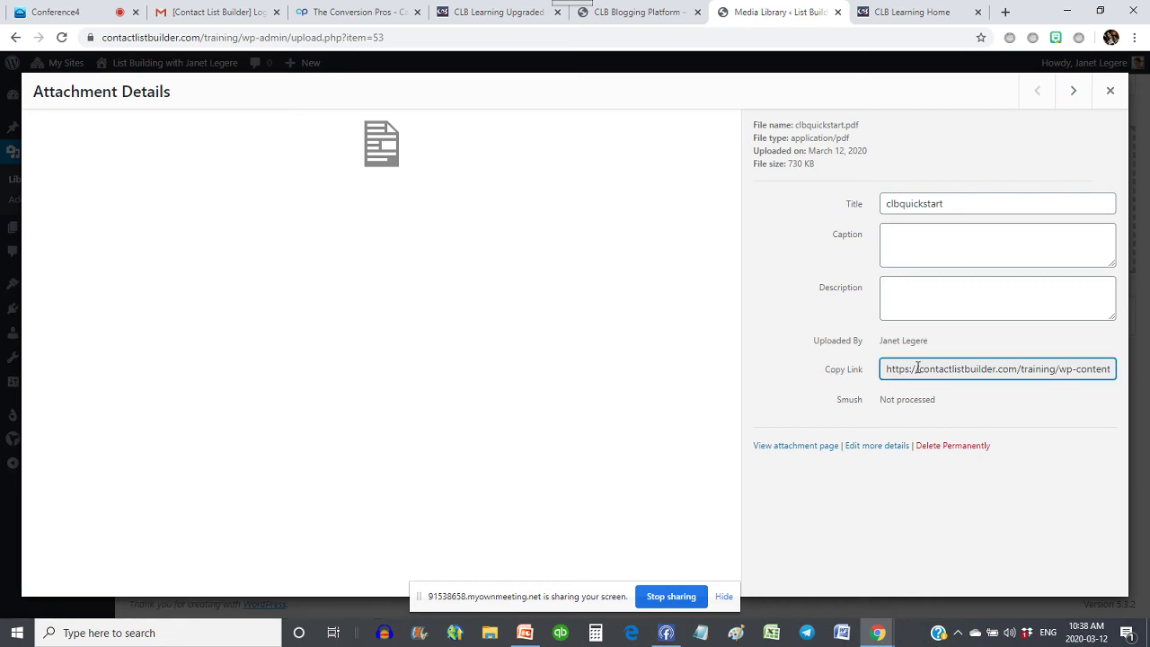
triple_click(917, 368)
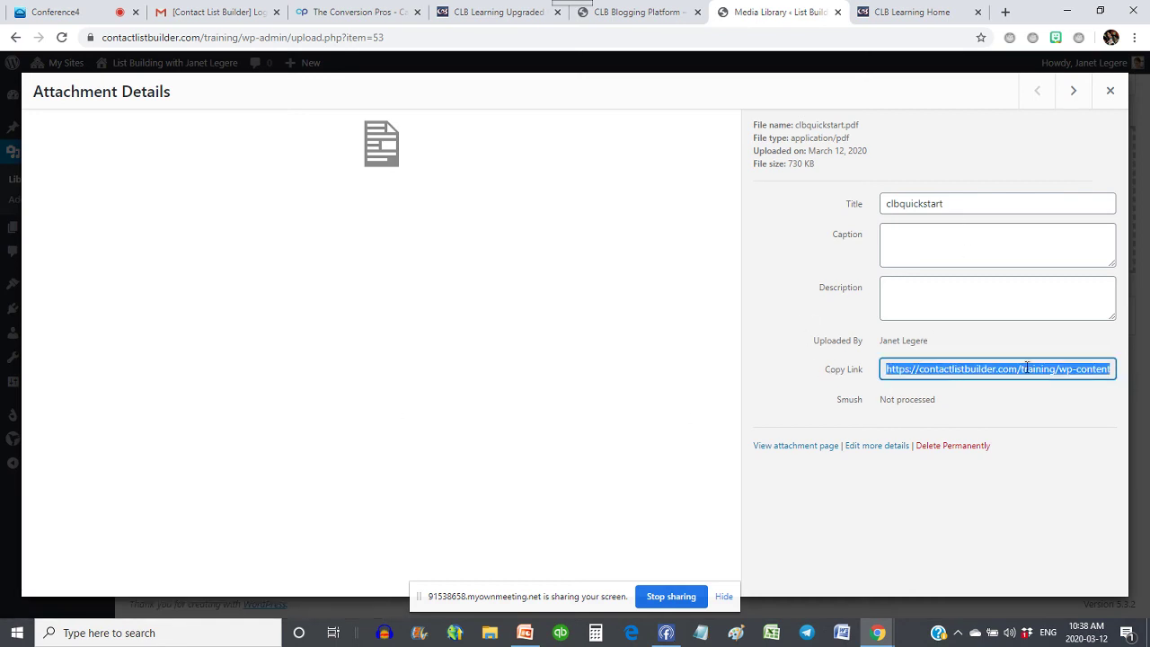
click(1110, 90)
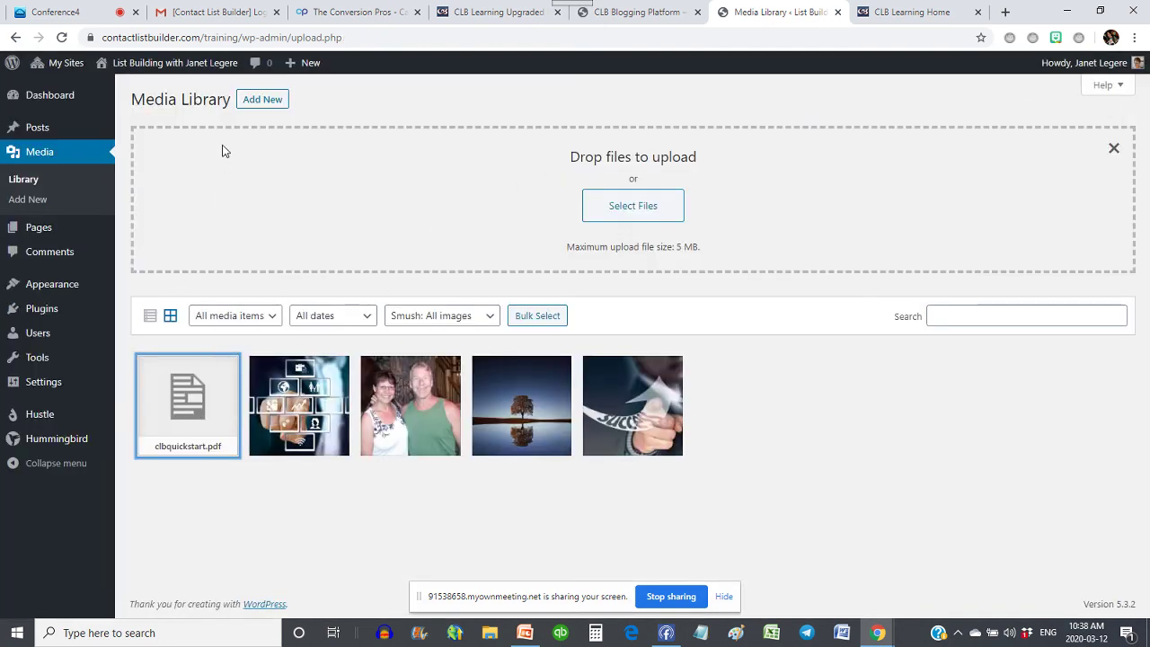
- Start a new post titled 'Quick Start' with the line 'Download the guide here'
click(36, 131)
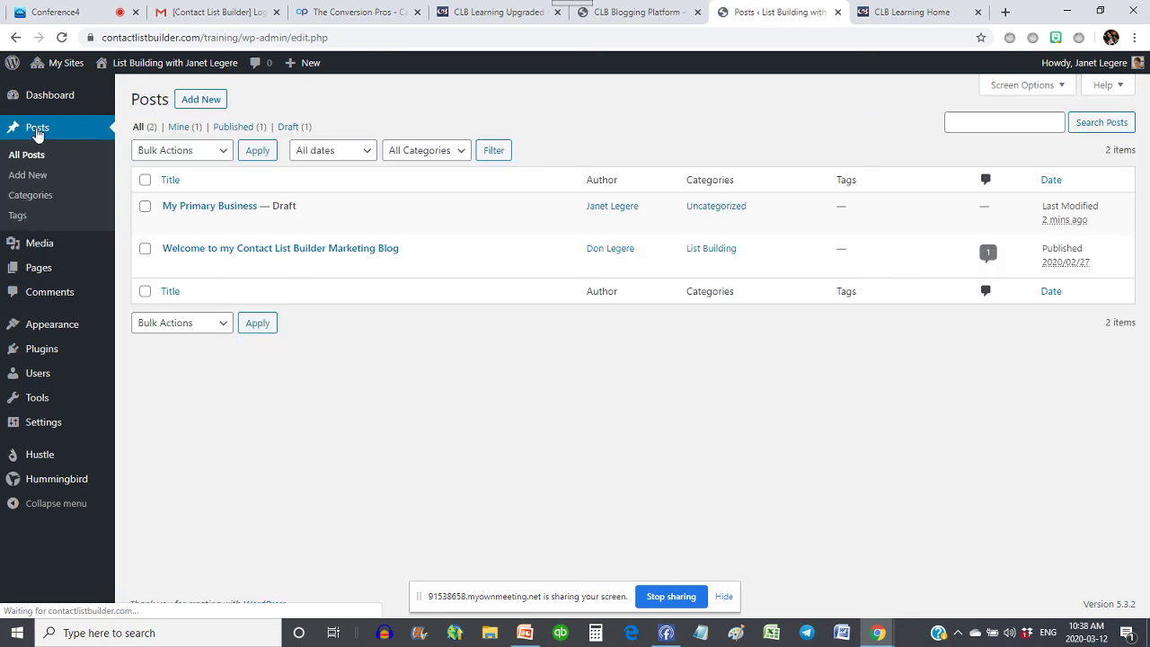
click(203, 100)
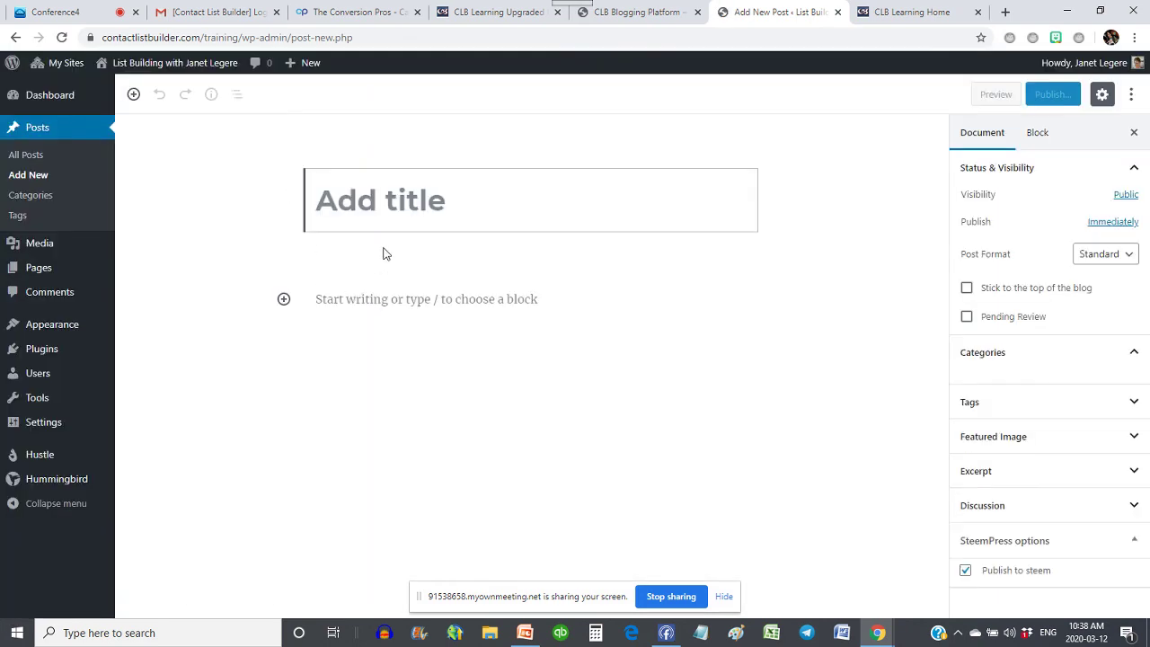
text(W)
key(BackSpace)
text(Qui)
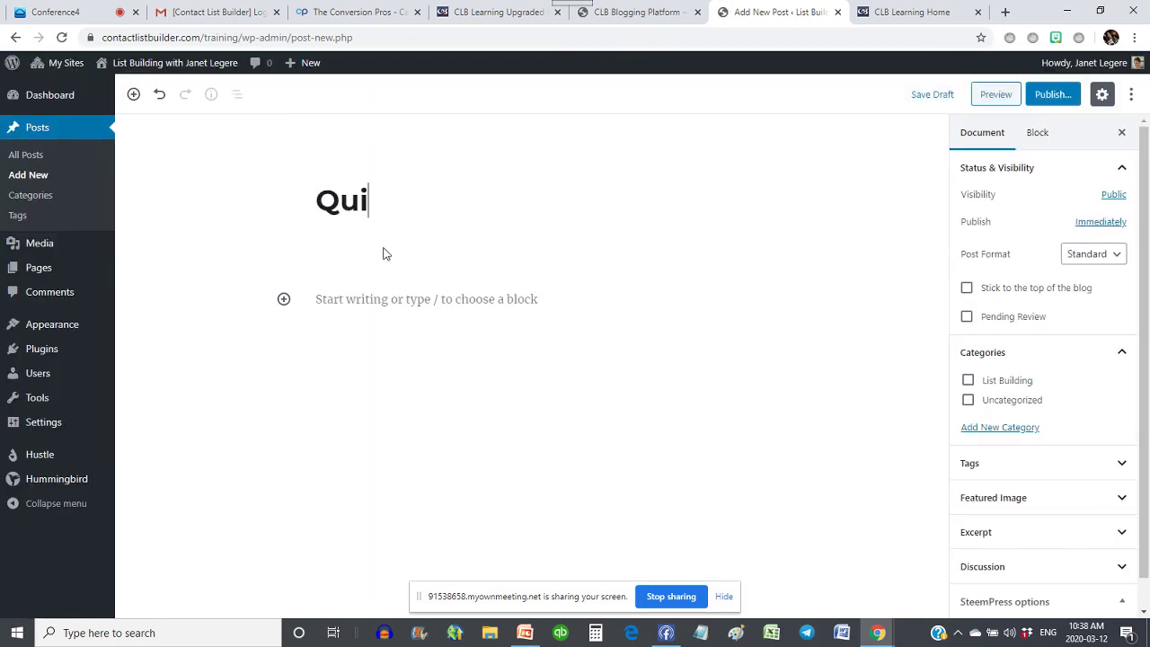
text(ck Start)
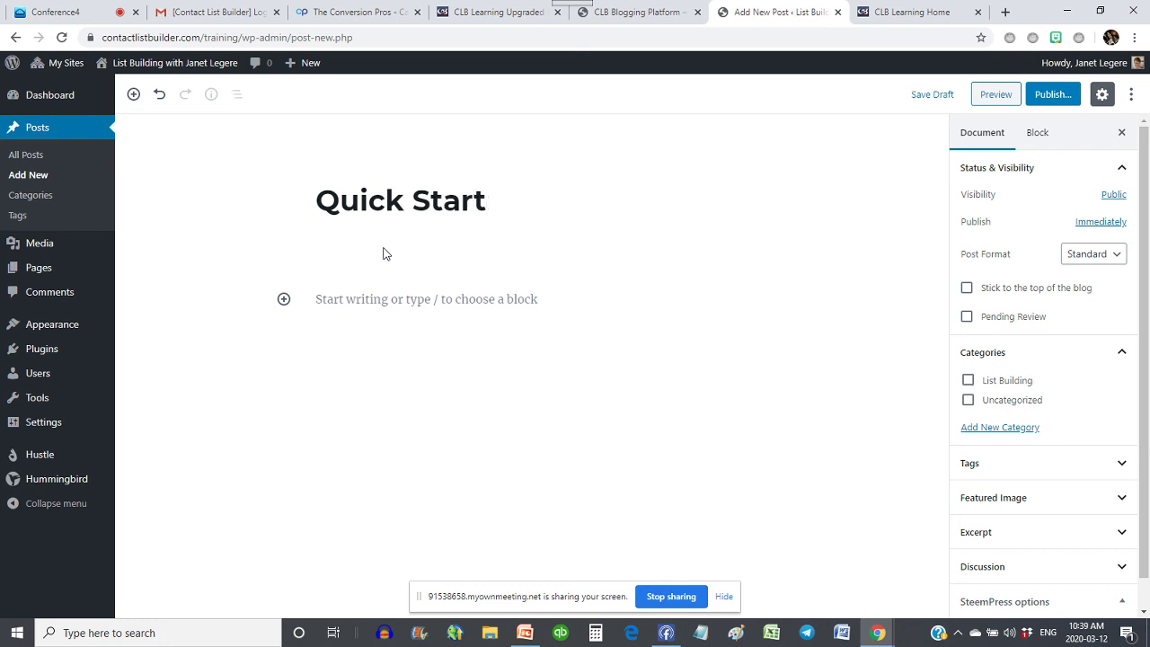
click(383, 308)
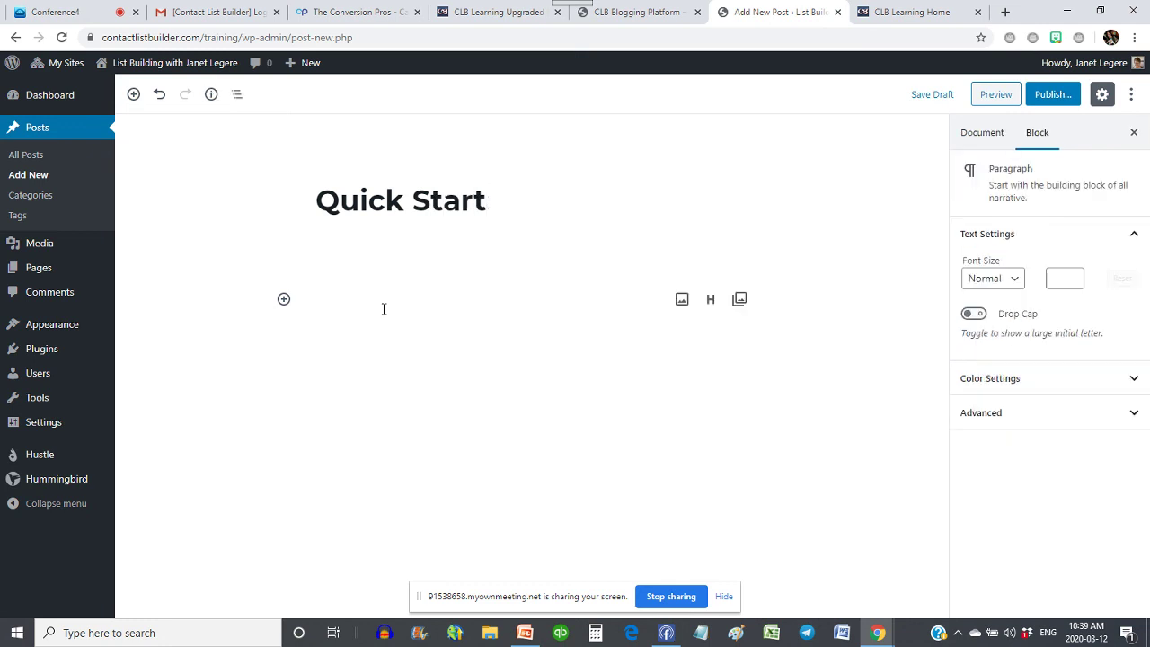
text(Download)
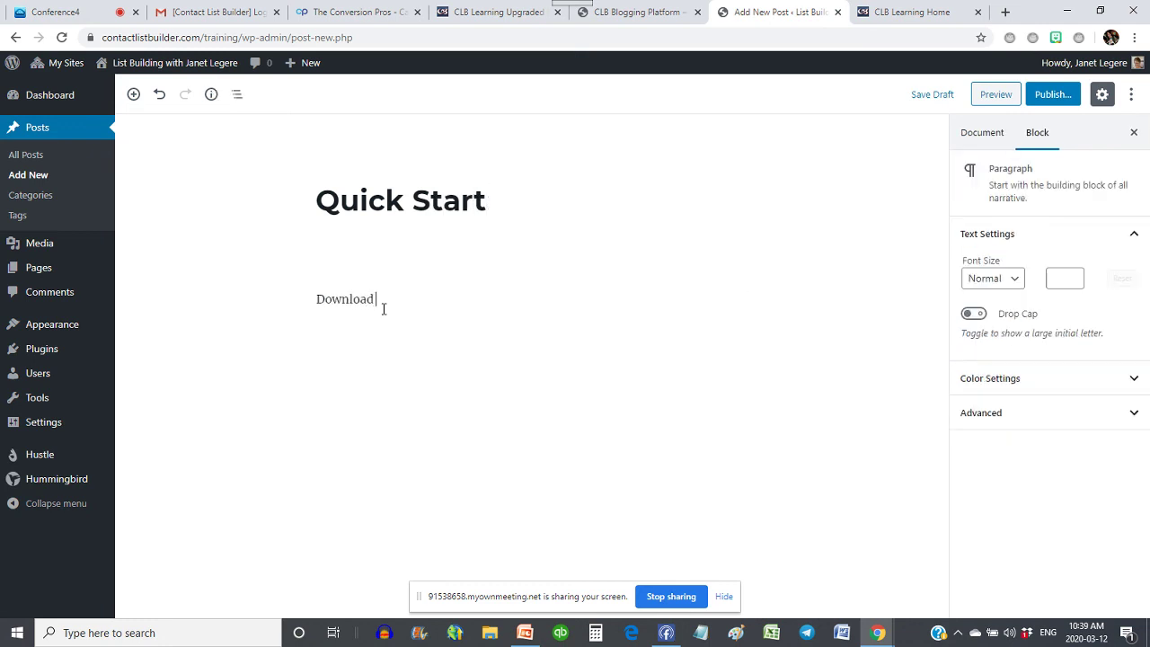
text( the guide here)
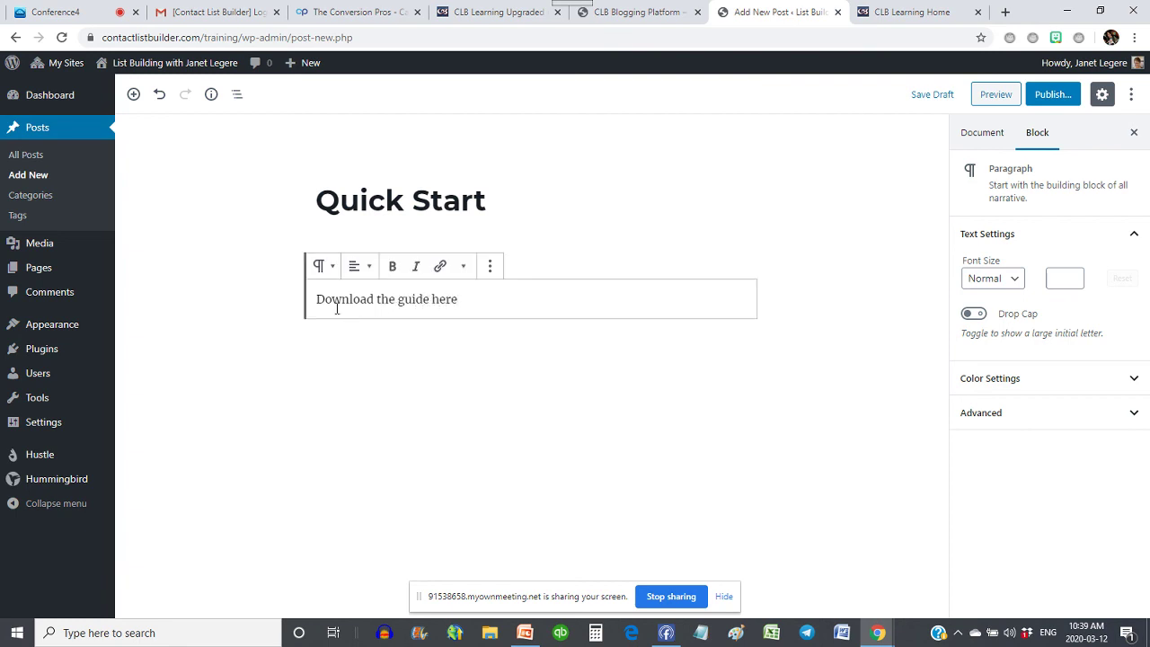
- Link 'Download the guide here' to the copied clbquickstart.pdf URL and save the draft
triple_click(319, 301)
click(440, 266)
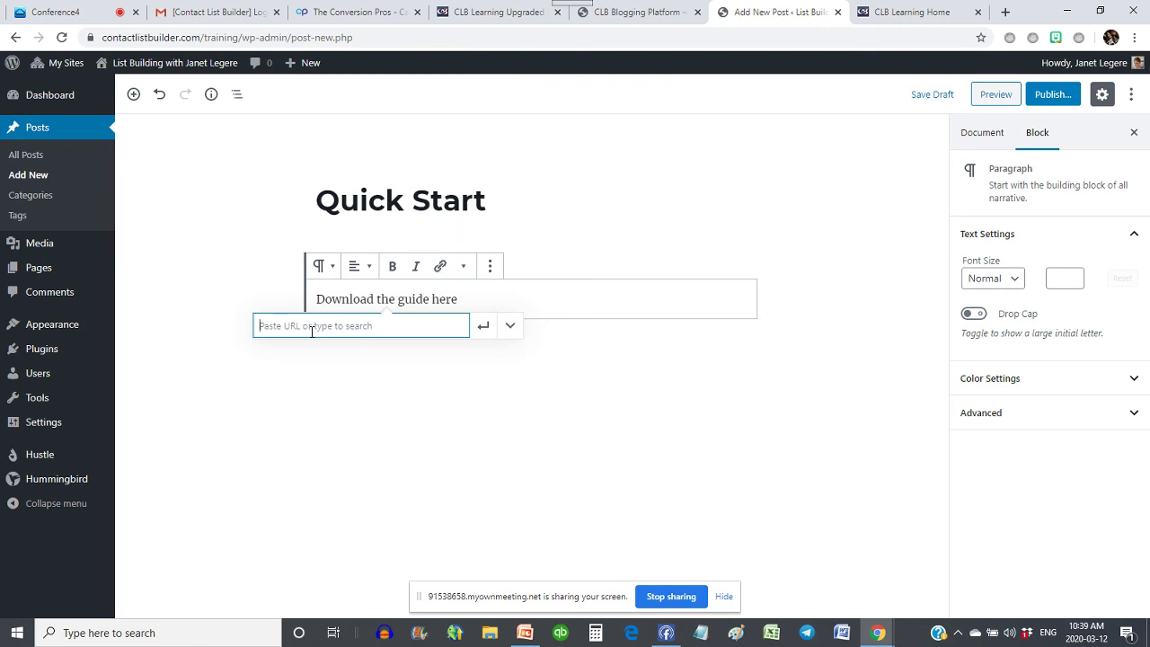
key(ctrl+v)
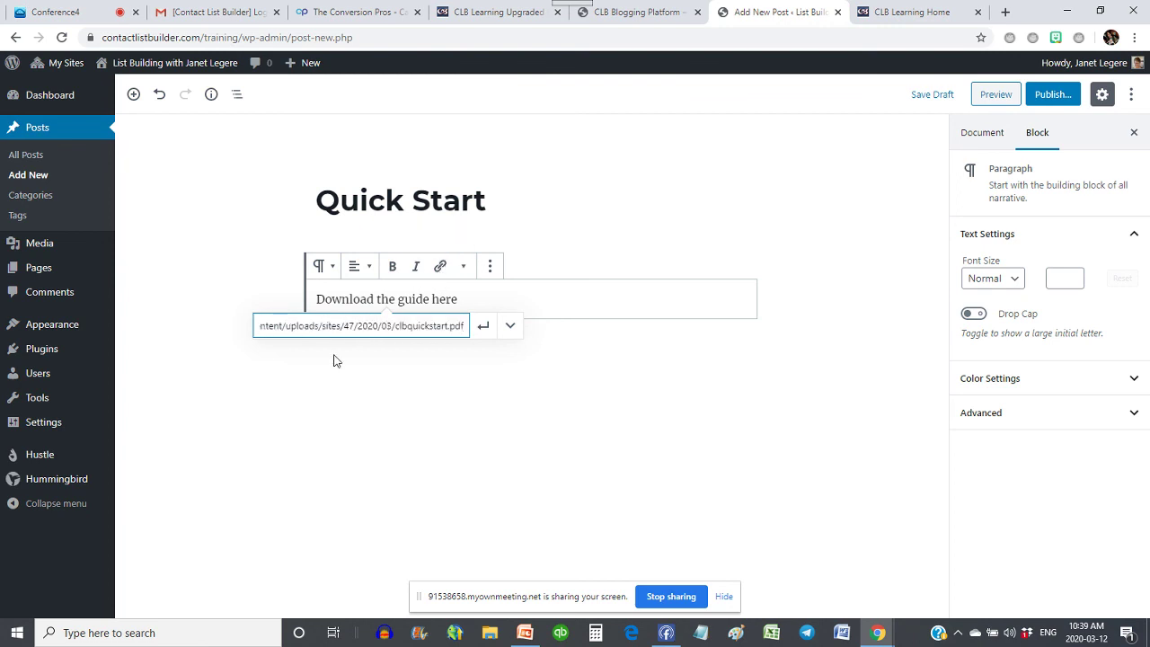
key(Return)
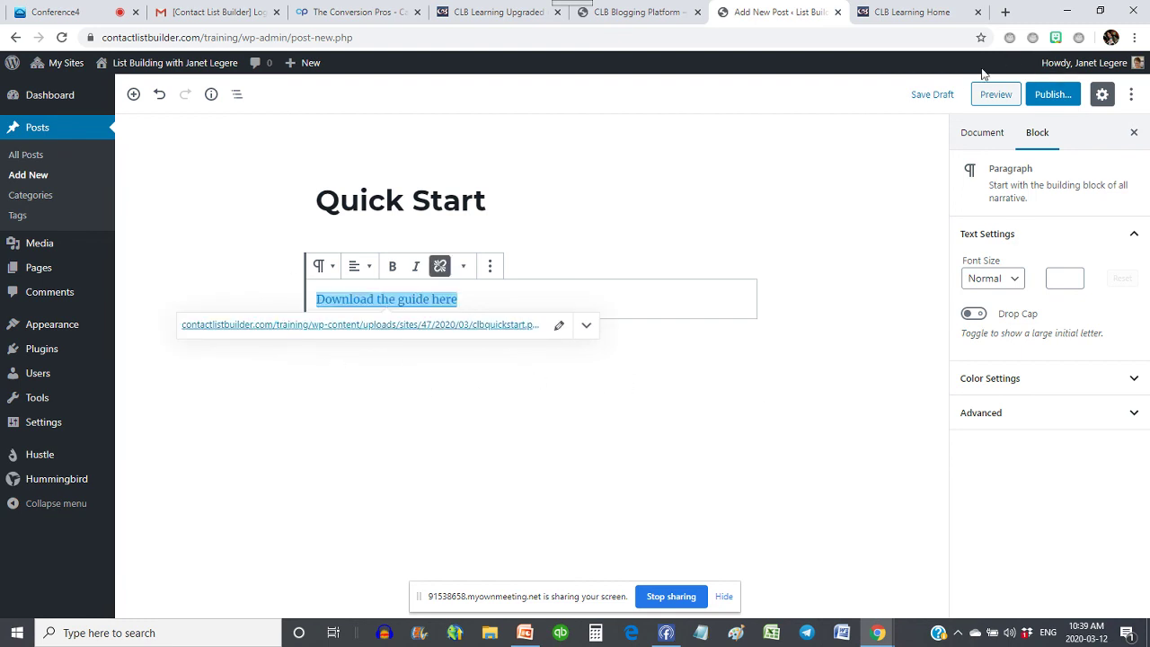
click(931, 95)
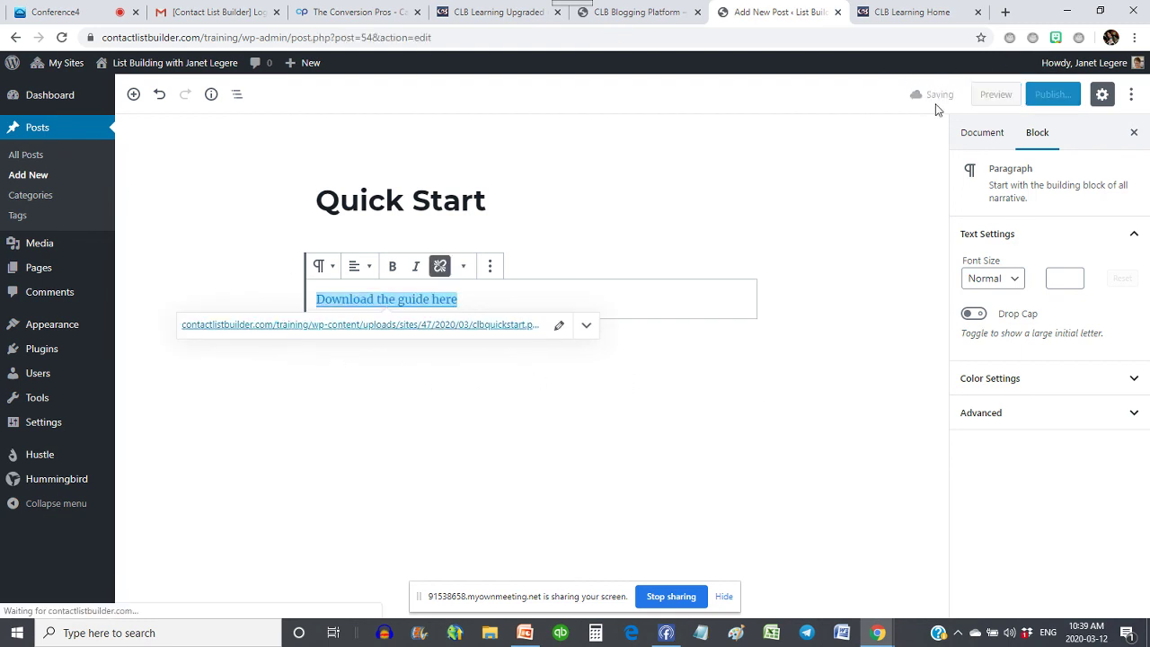
- Preview the Quick Start post and confirm its link opens the 22-page Quick Start Guide PDF
click(986, 95)
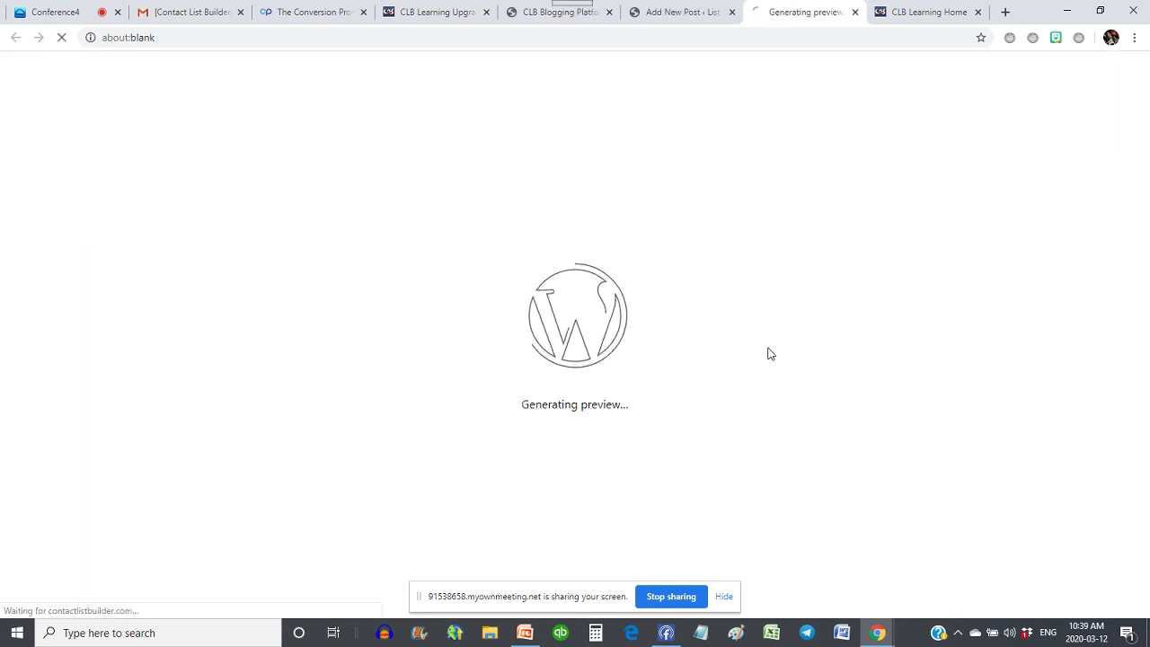
scroll(693, 347, down, 4)
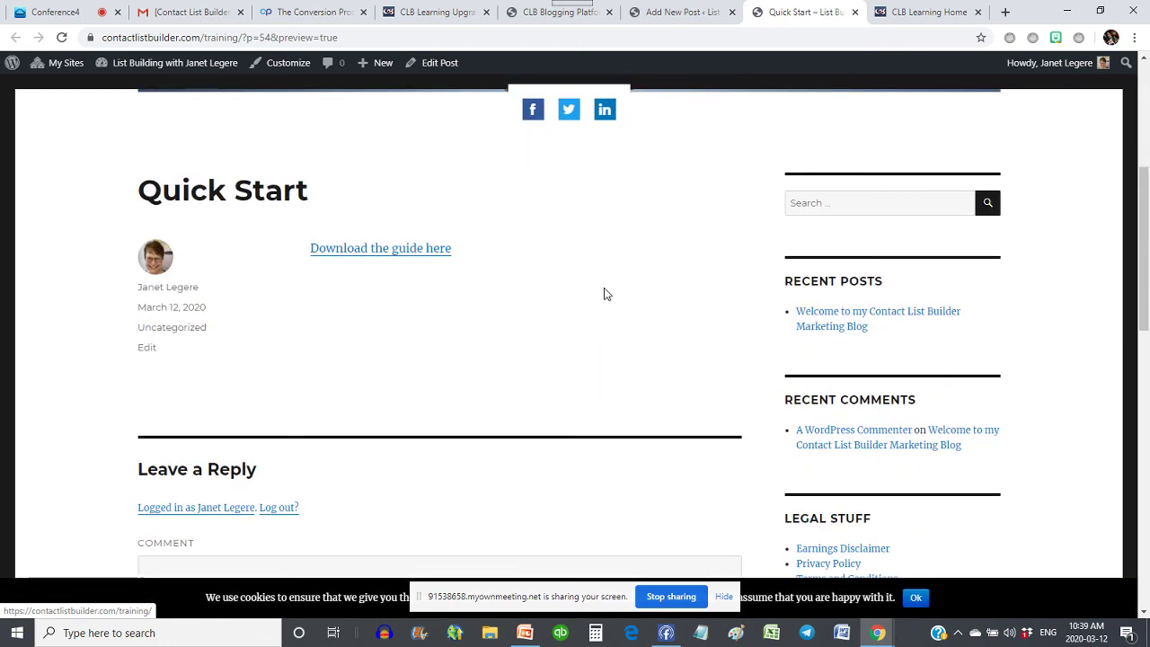
click(379, 250)
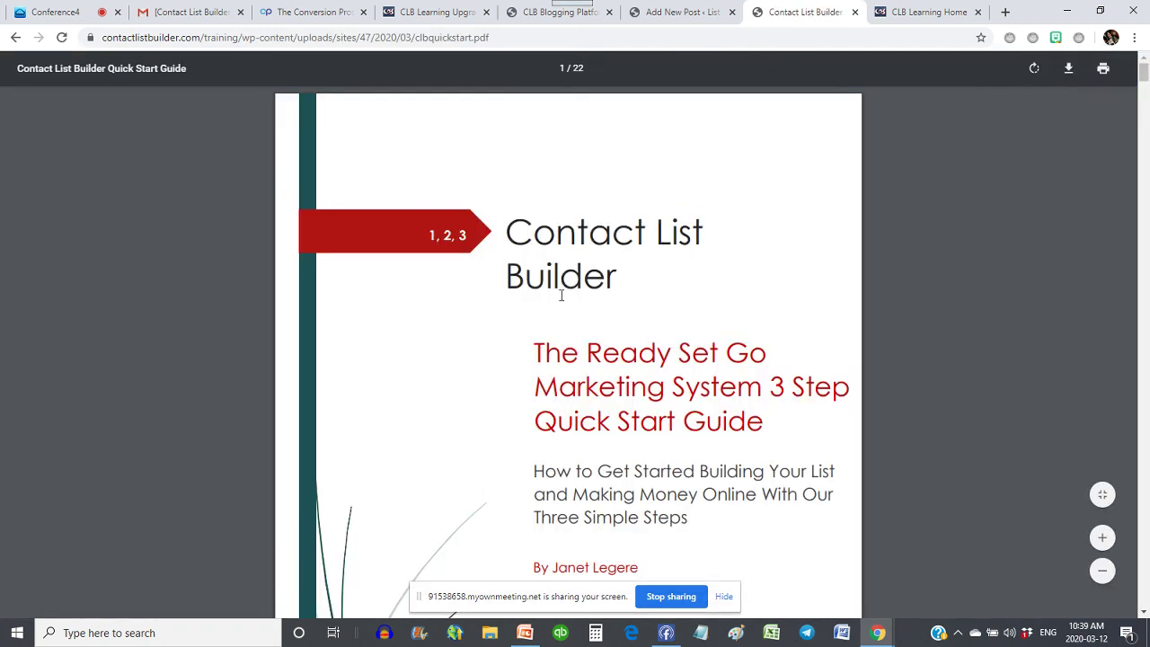
scroll(817, 206, down, 10)
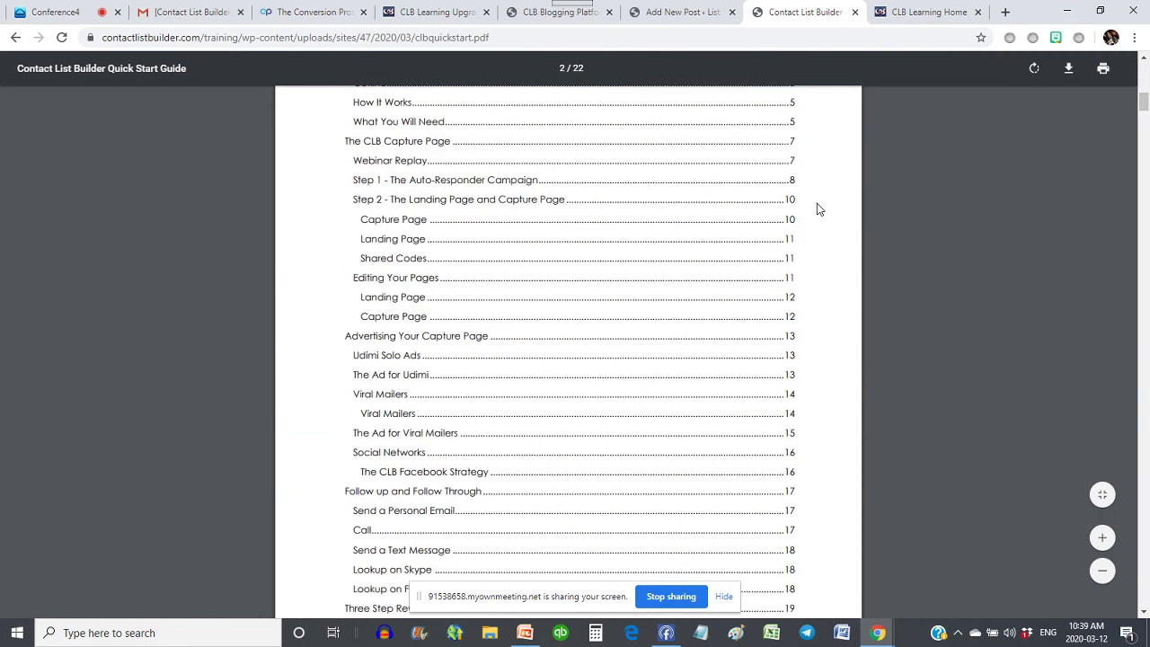
scroll(817, 206, up, 10)
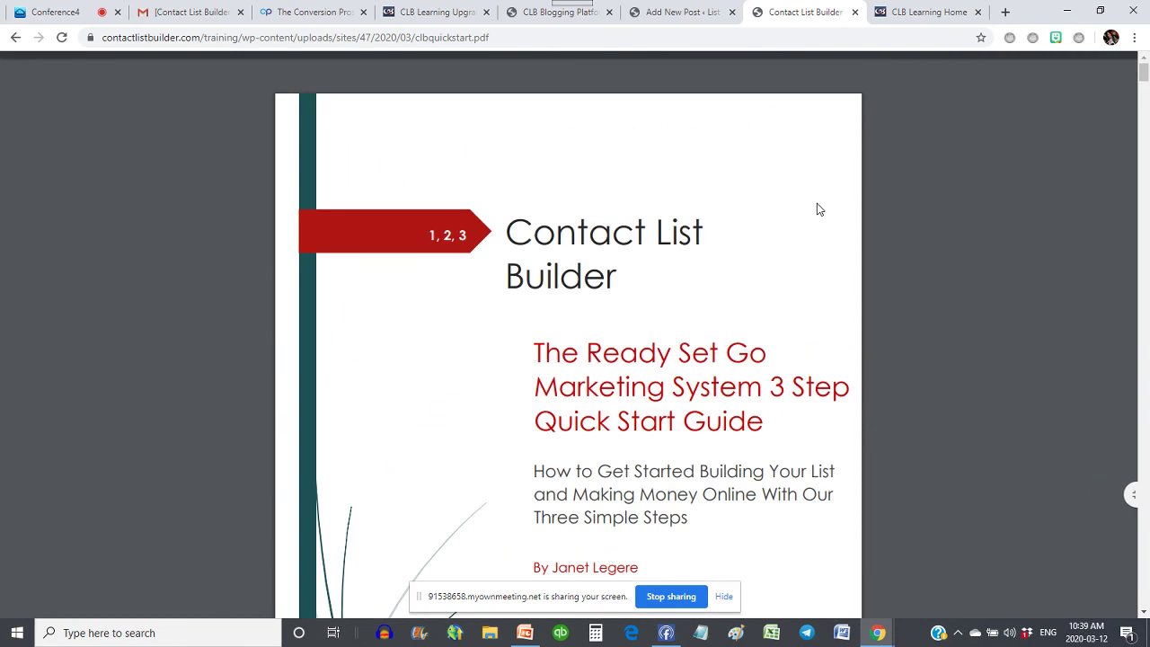
click(653, 12)
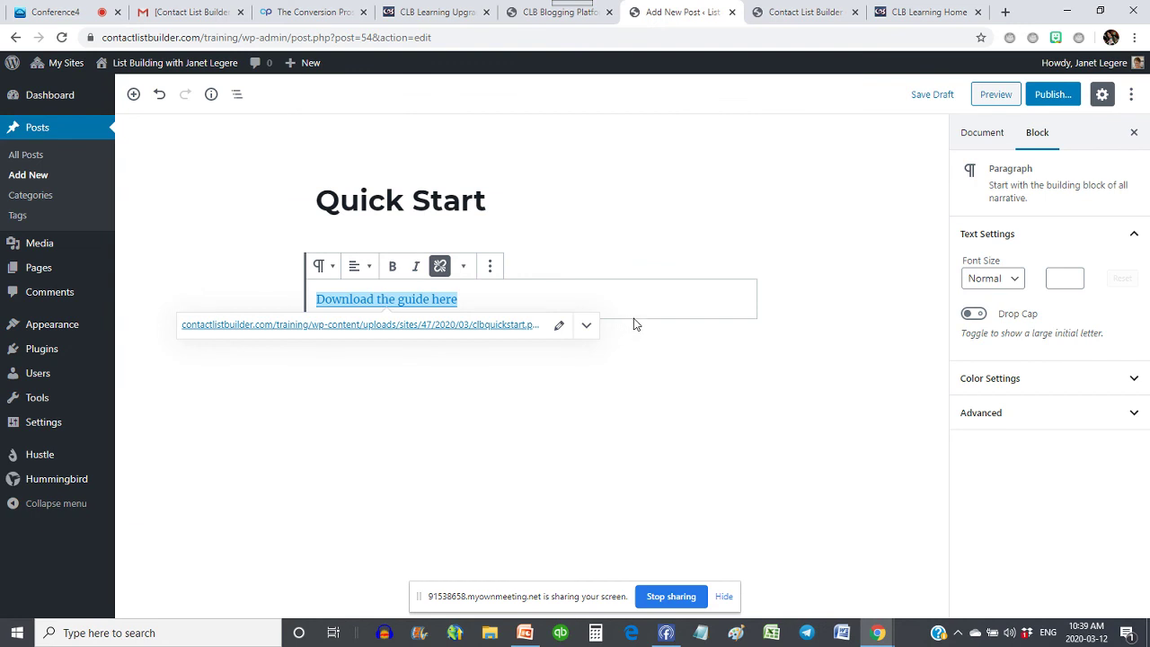
- Open the Get Started with CLB page for editing, then return to the Pages list
click(32, 269)
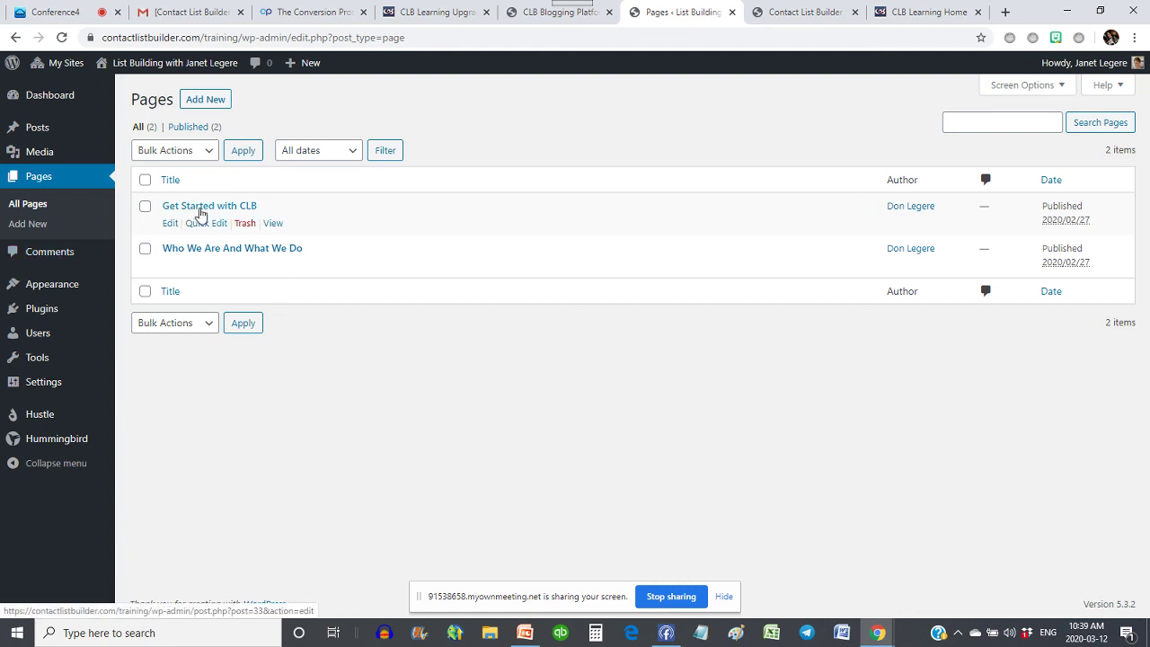
mouse_move(180, 257)
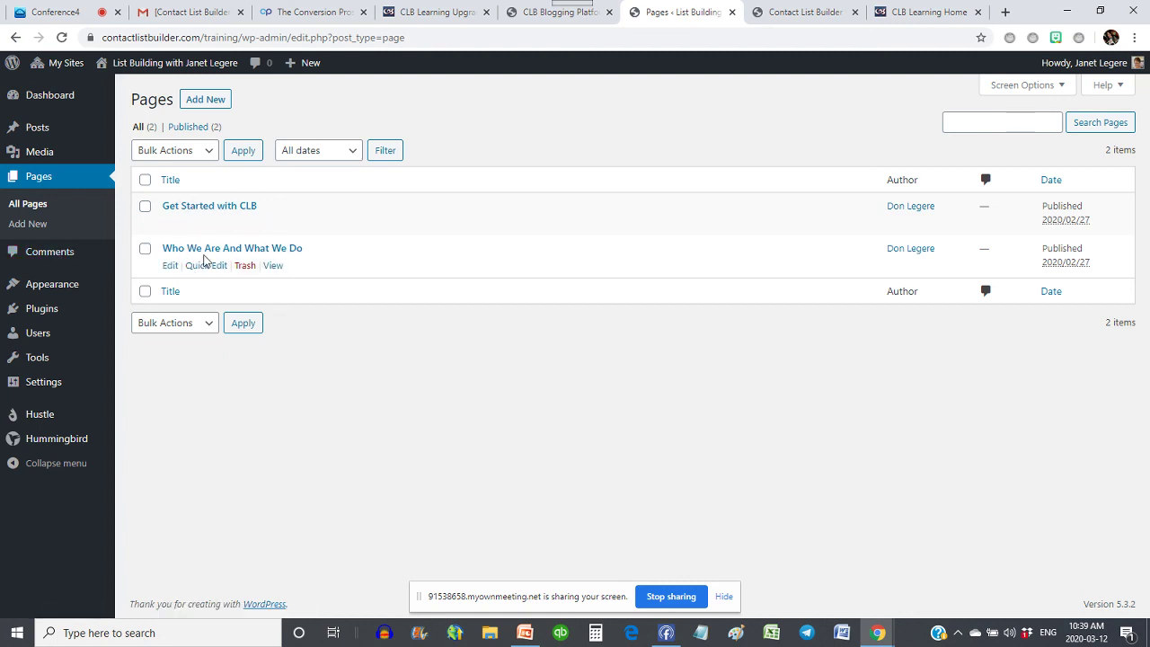
mouse_move(210, 208)
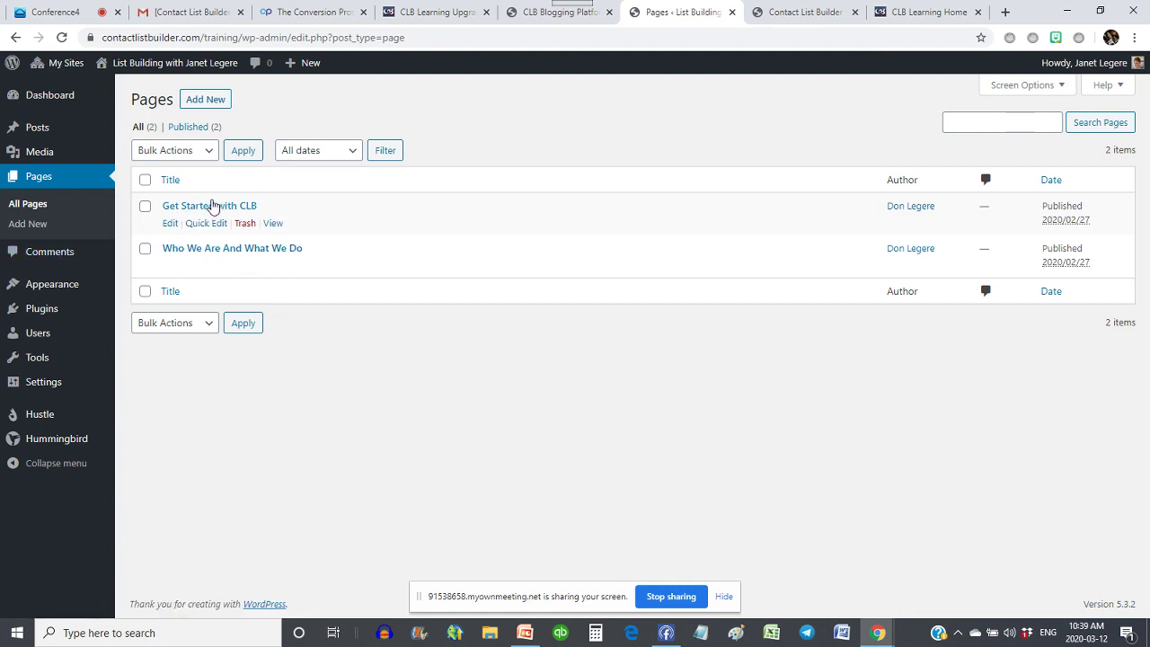
click(170, 223)
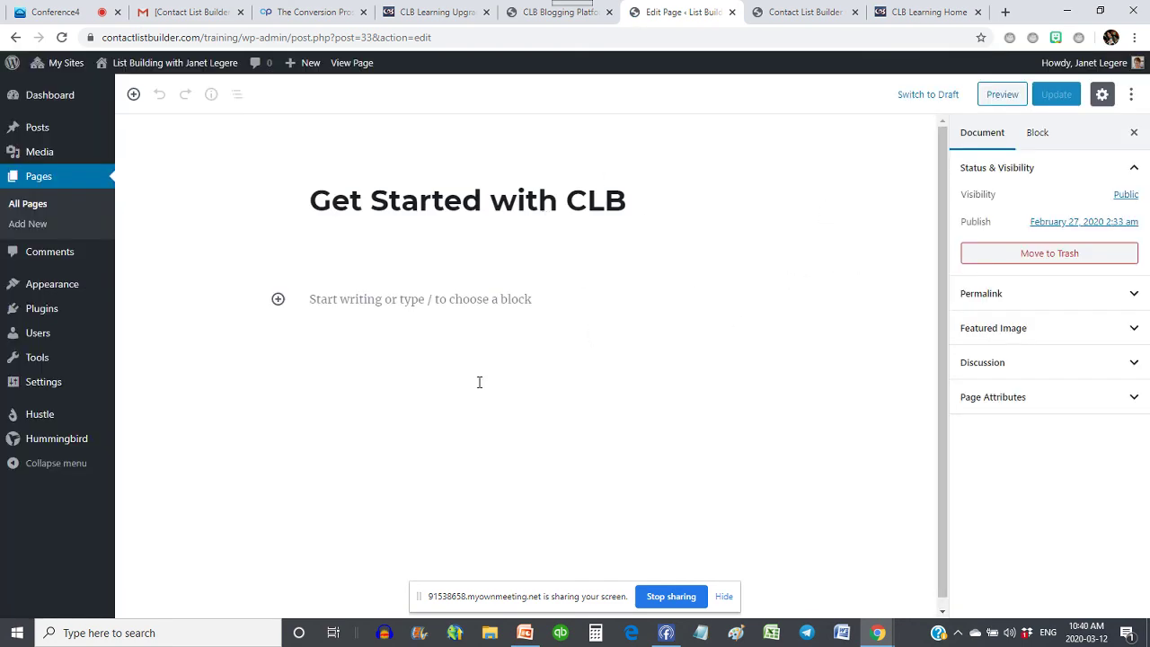
click(38, 176)
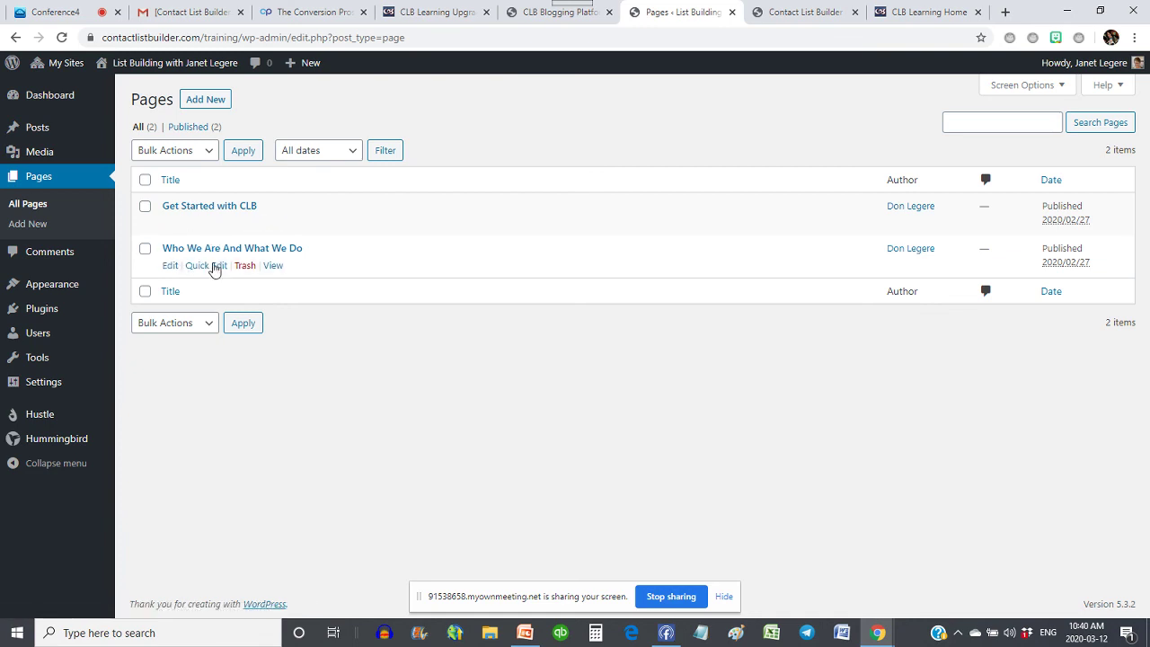
- Start a new page titled 'About Me' and move to Comments without saving it
click(215, 100)
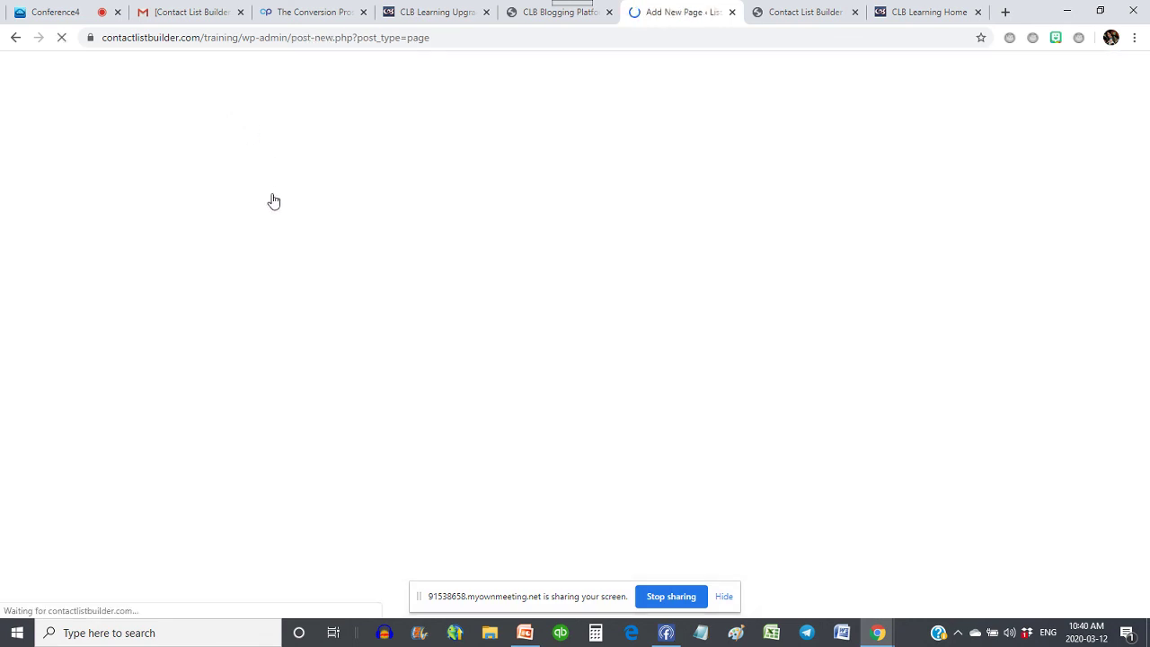
text(About Me)
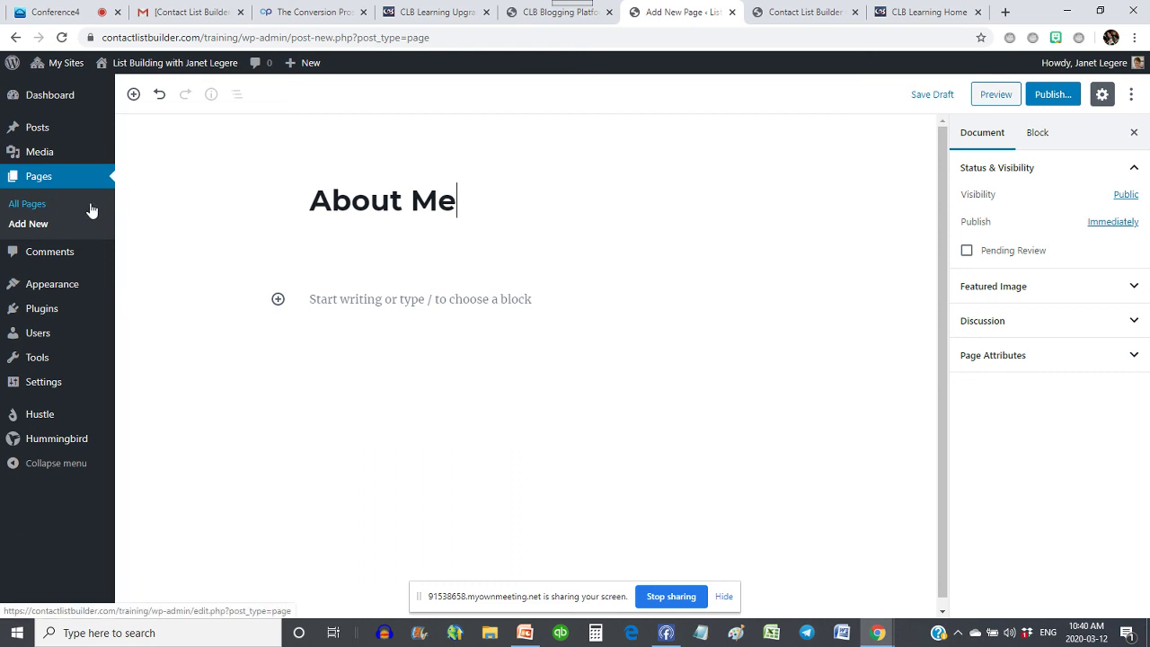
click(54, 253)
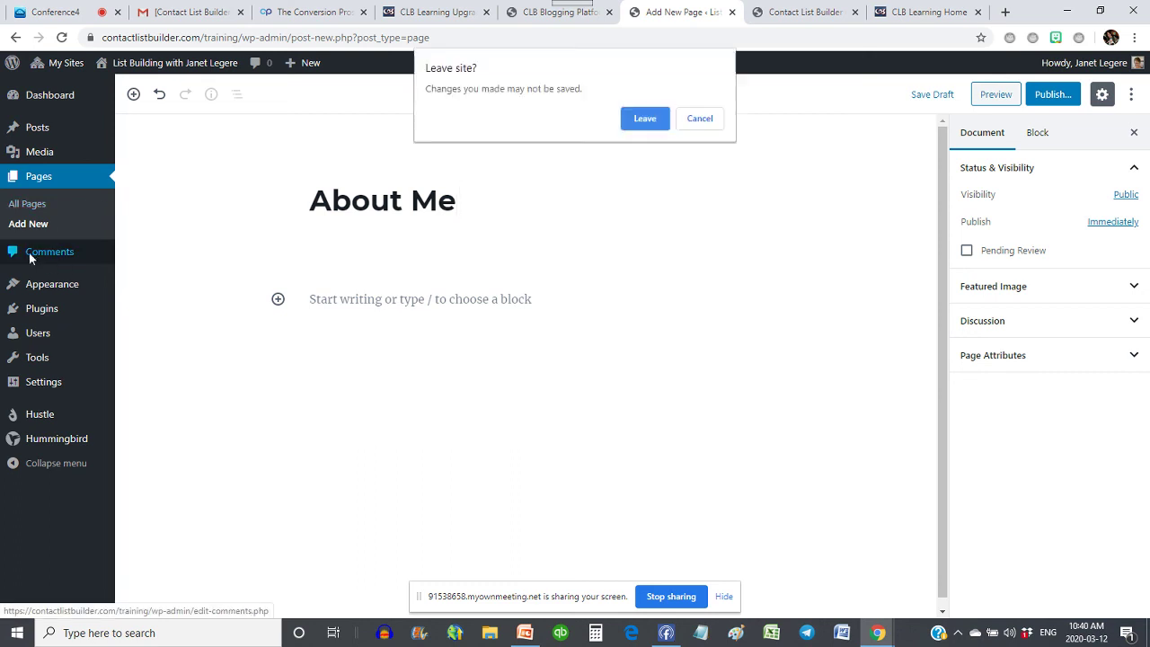
- Discard the unsaved page and trash the sample comment from A WordPress Commenter
click(643, 118)
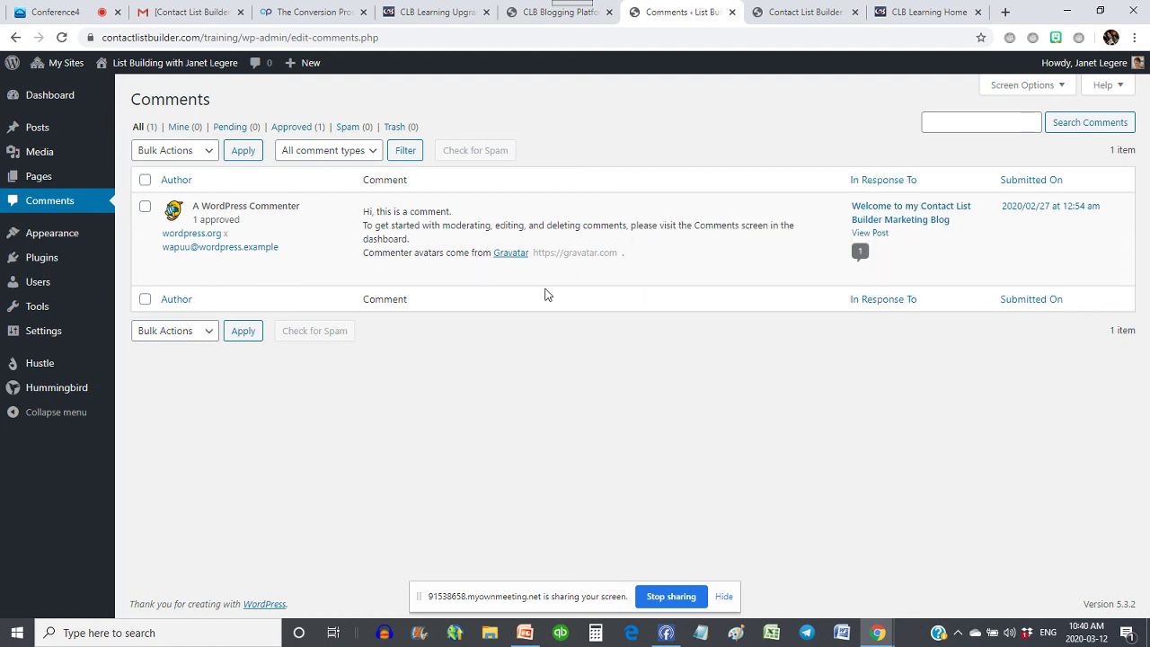
click(565, 276)
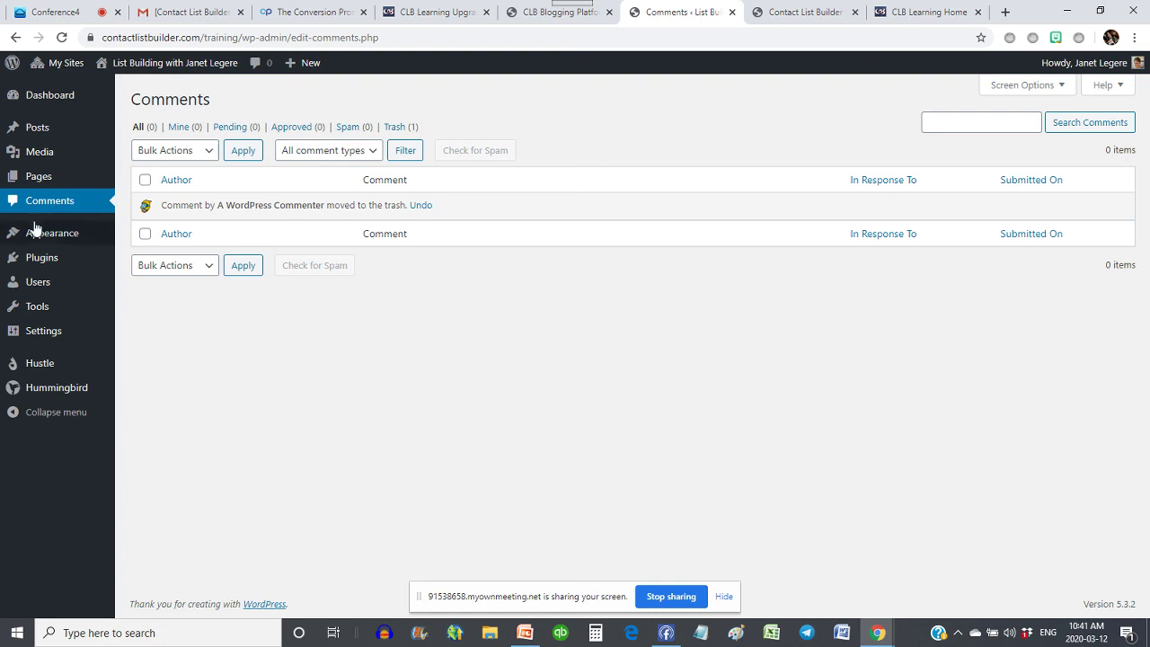
mouse_move(38, 239)
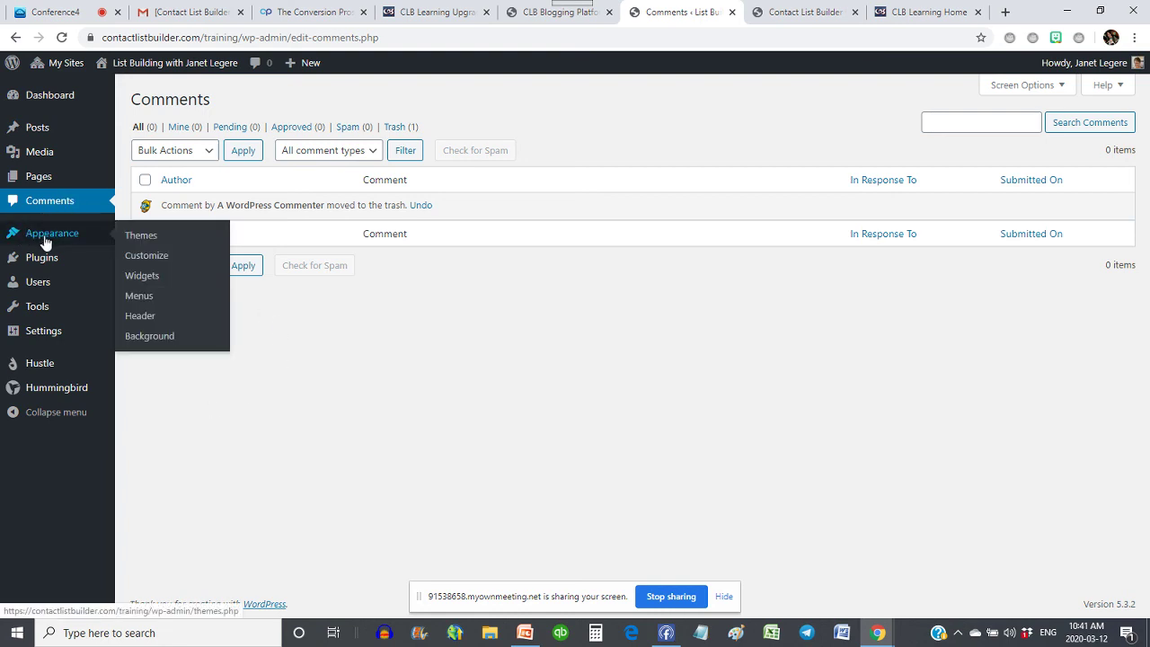
click(45, 241)
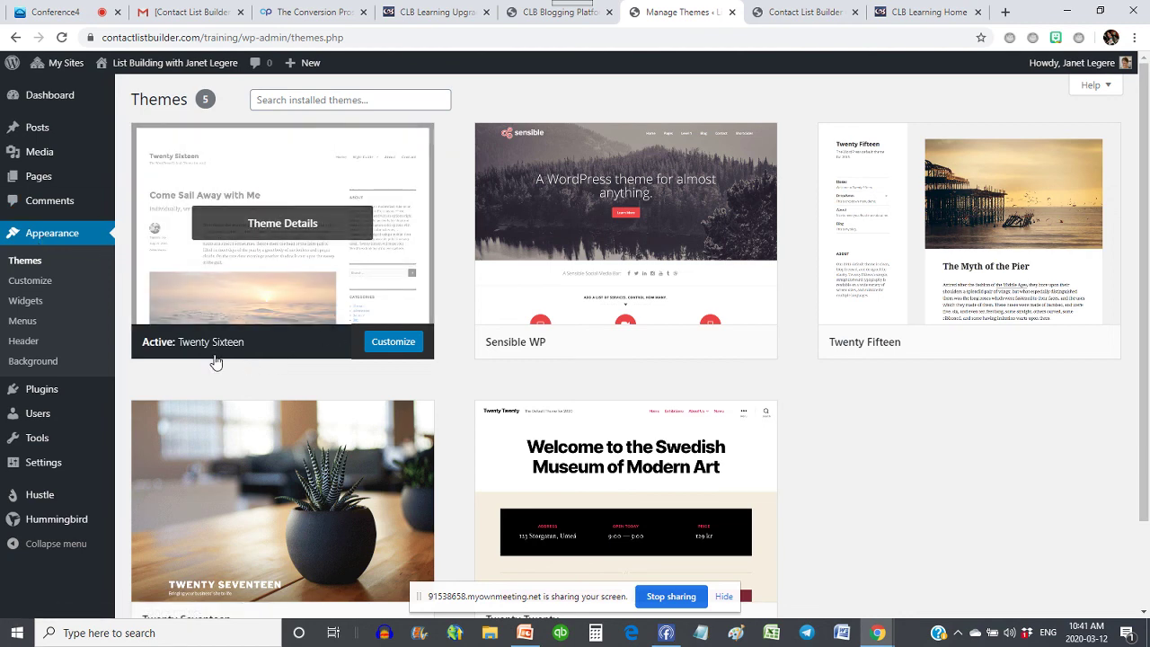
scroll(321, 449, down, 1)
scroll(804, 442, up, 1)
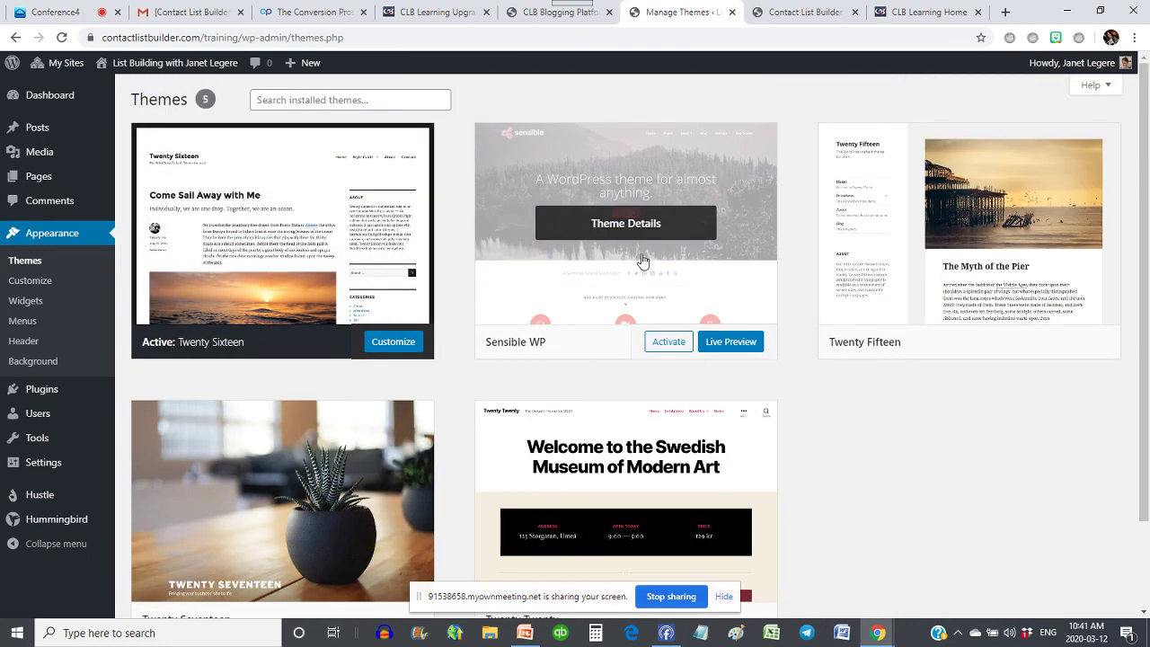
scroll(576, 173, down, 1)
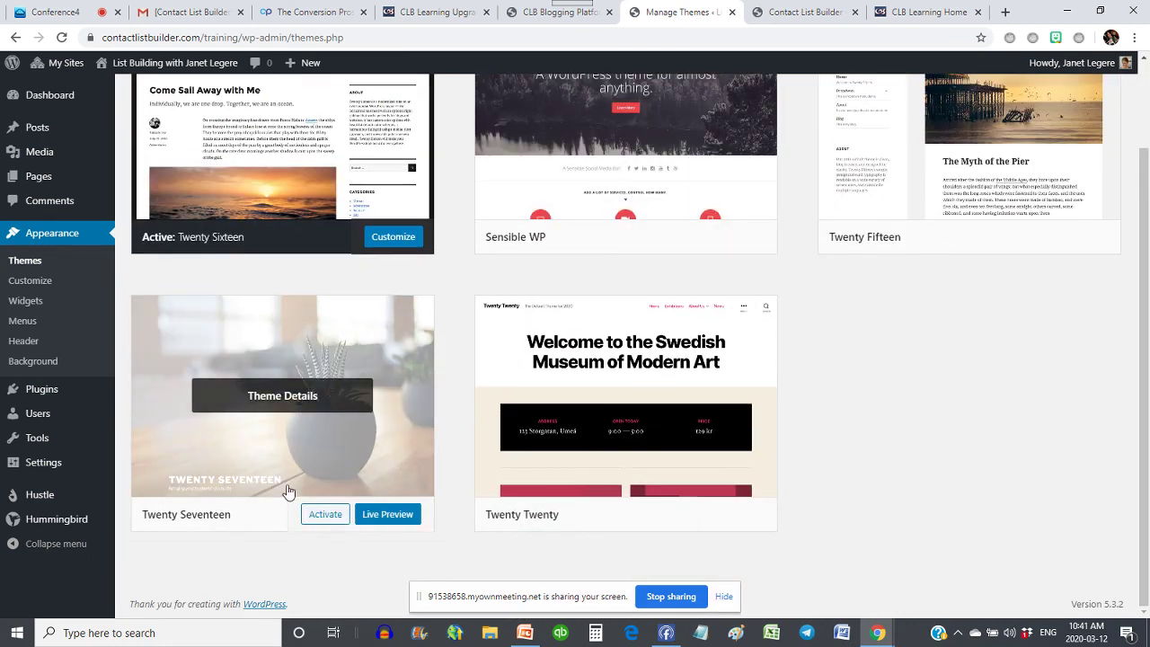
click(388, 515)
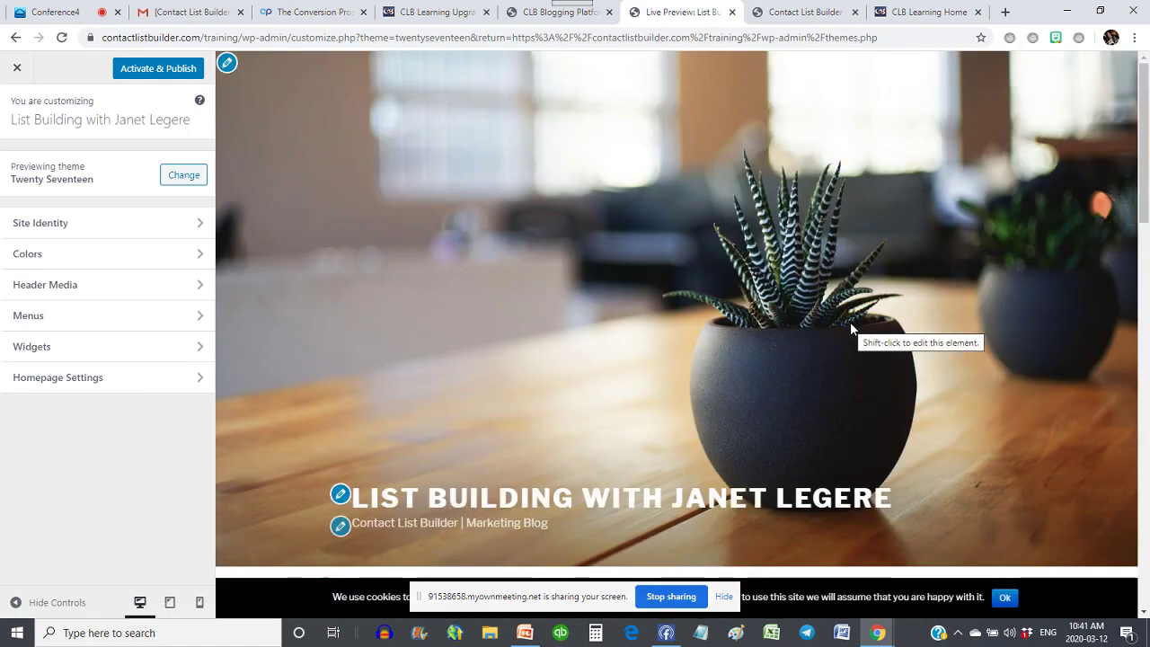
scroll(924, 292, down, 5)
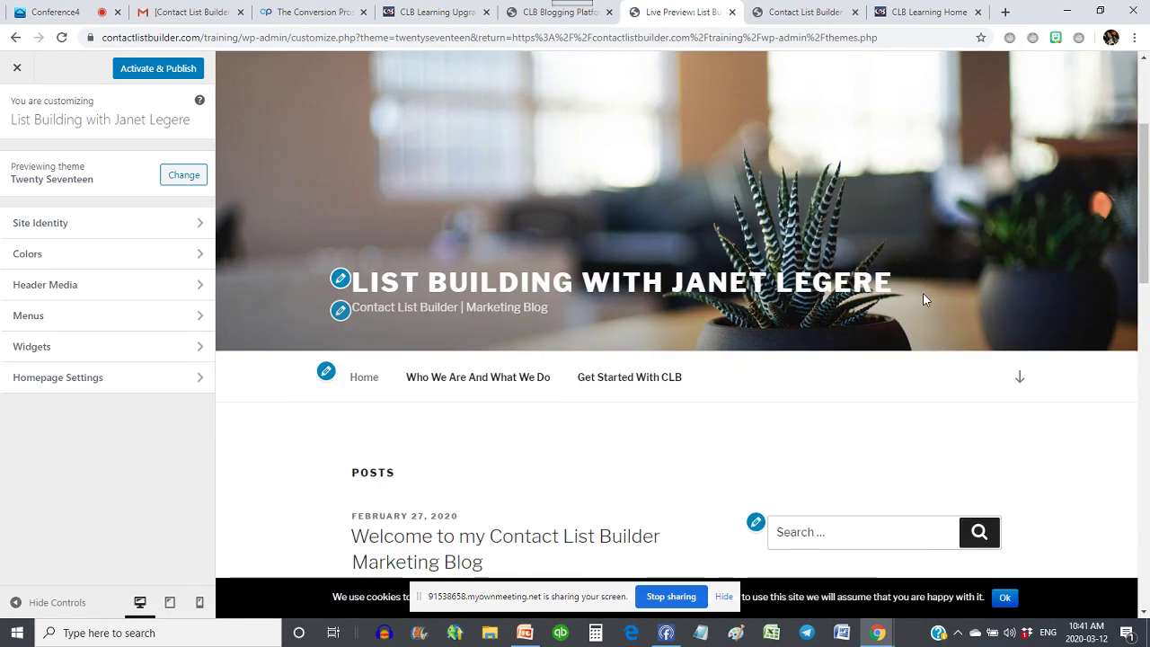
scroll(924, 299, down, 1)
scroll(976, 308, down, 6)
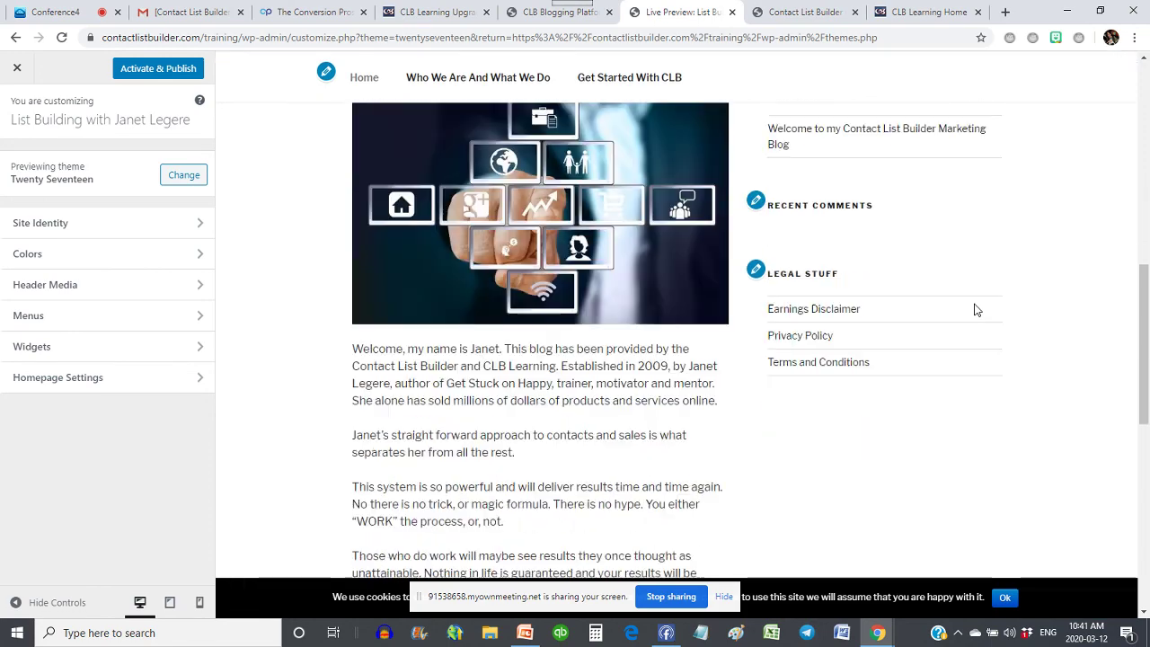
scroll(976, 310, up, 15)
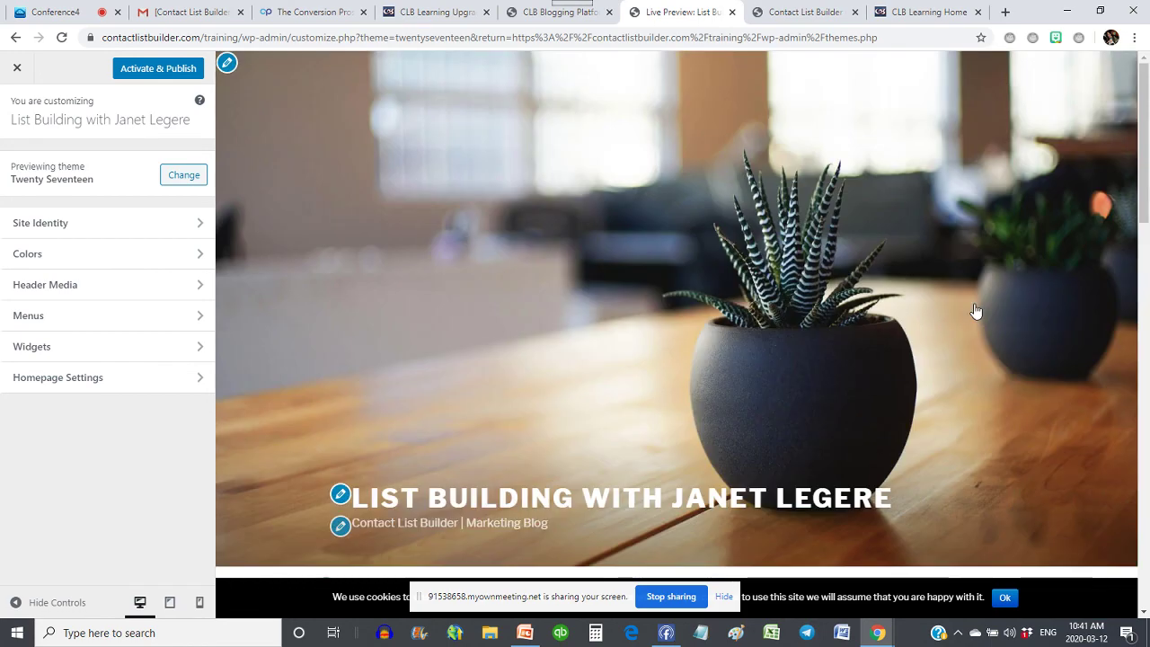
click(566, 14)
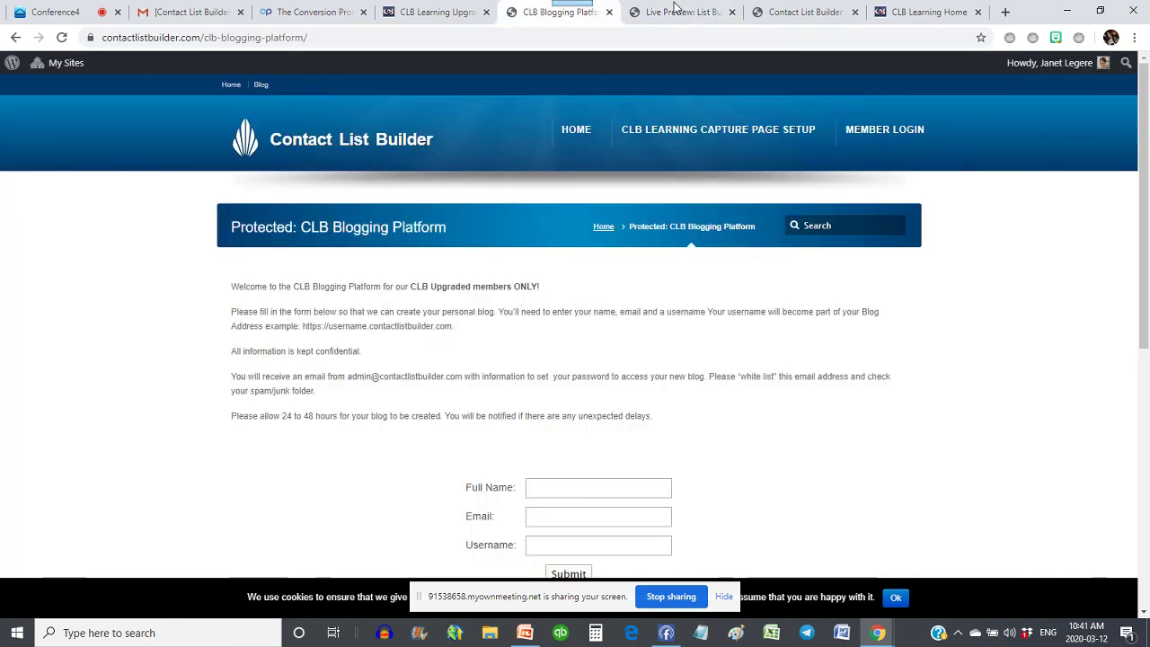
click(676, 11)
click(16, 38)
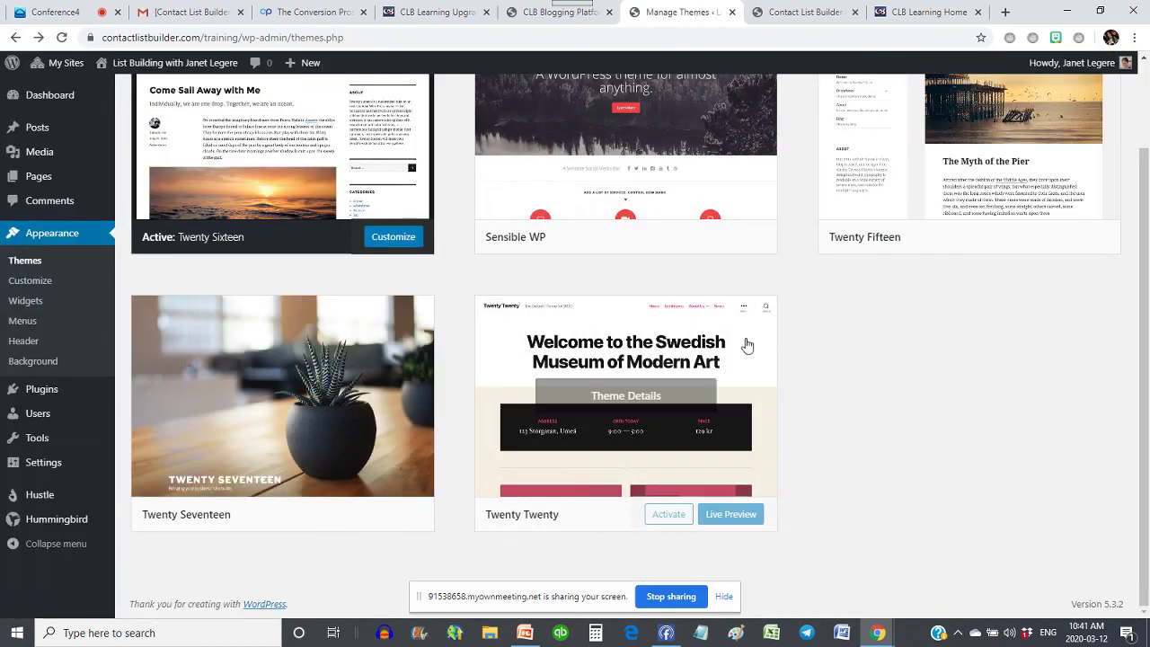
mouse_move(1095, 222)
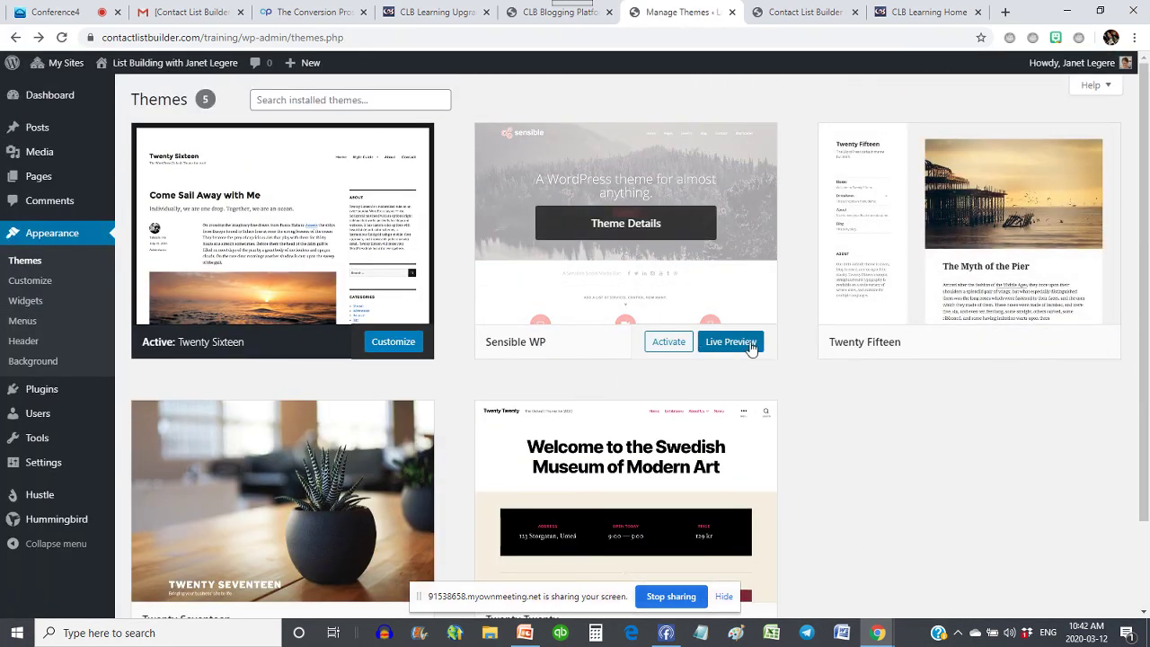
click(746, 348)
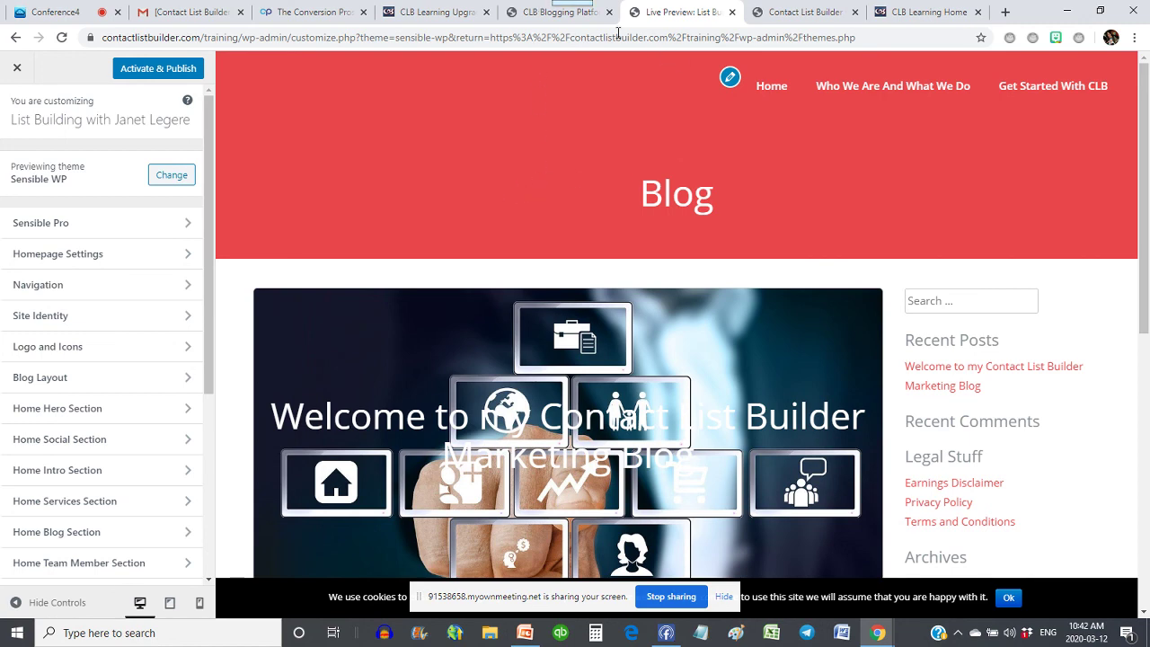
click(15, 72)
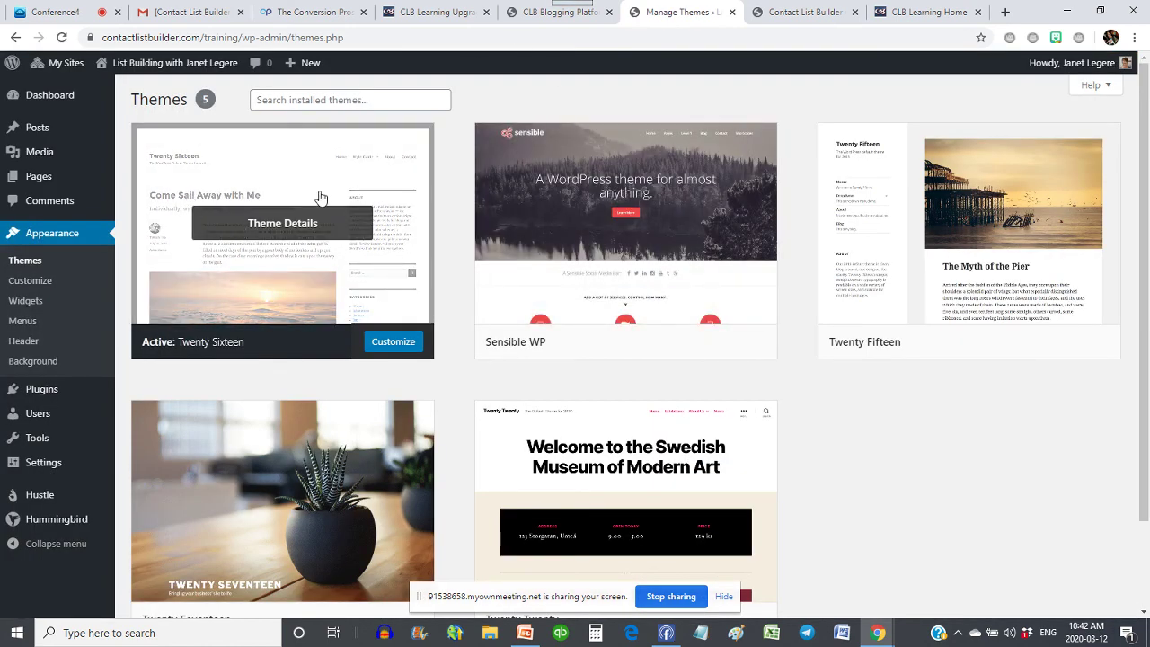
click(24, 289)
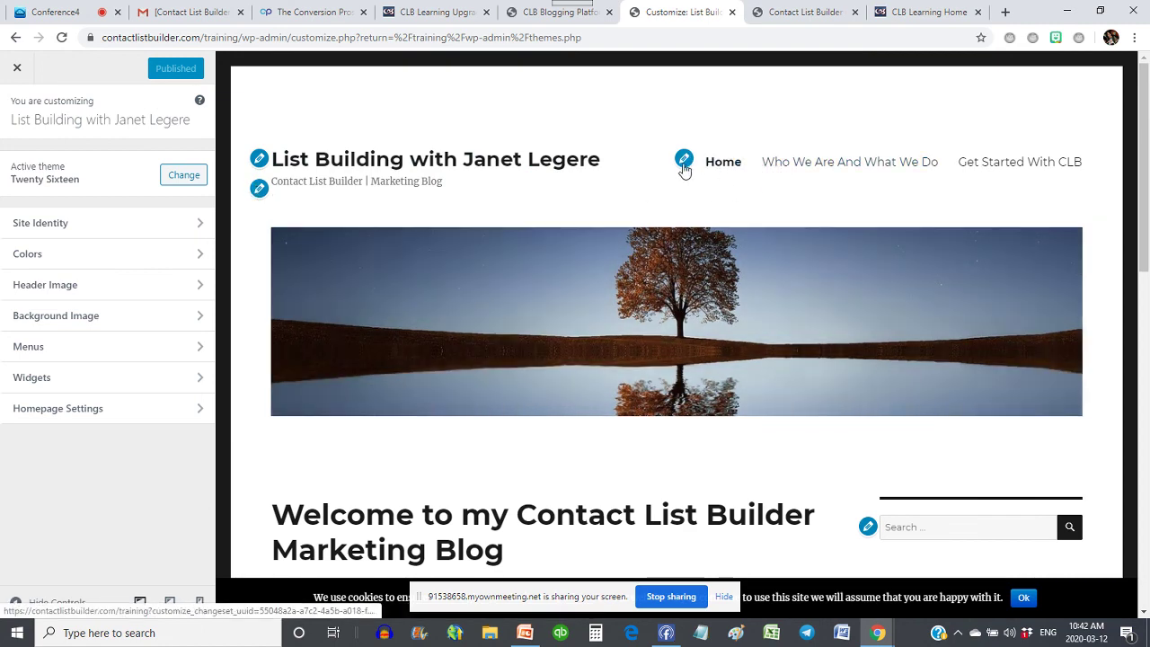
scroll(369, 414, down, 3)
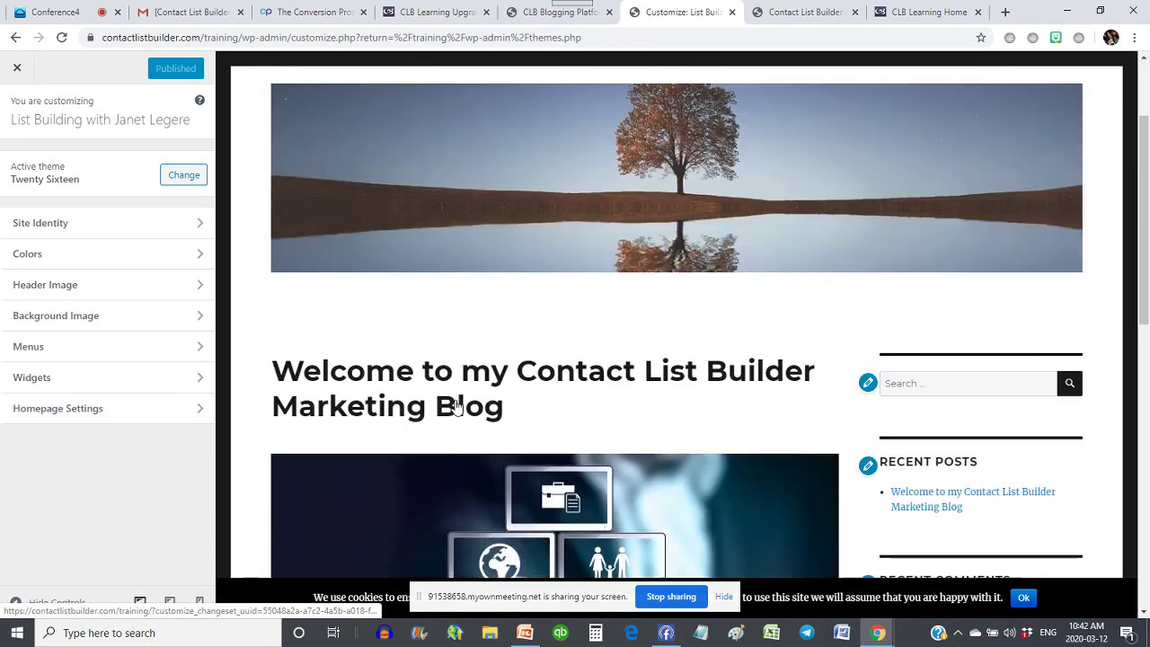
scroll(867, 336, down, 2)
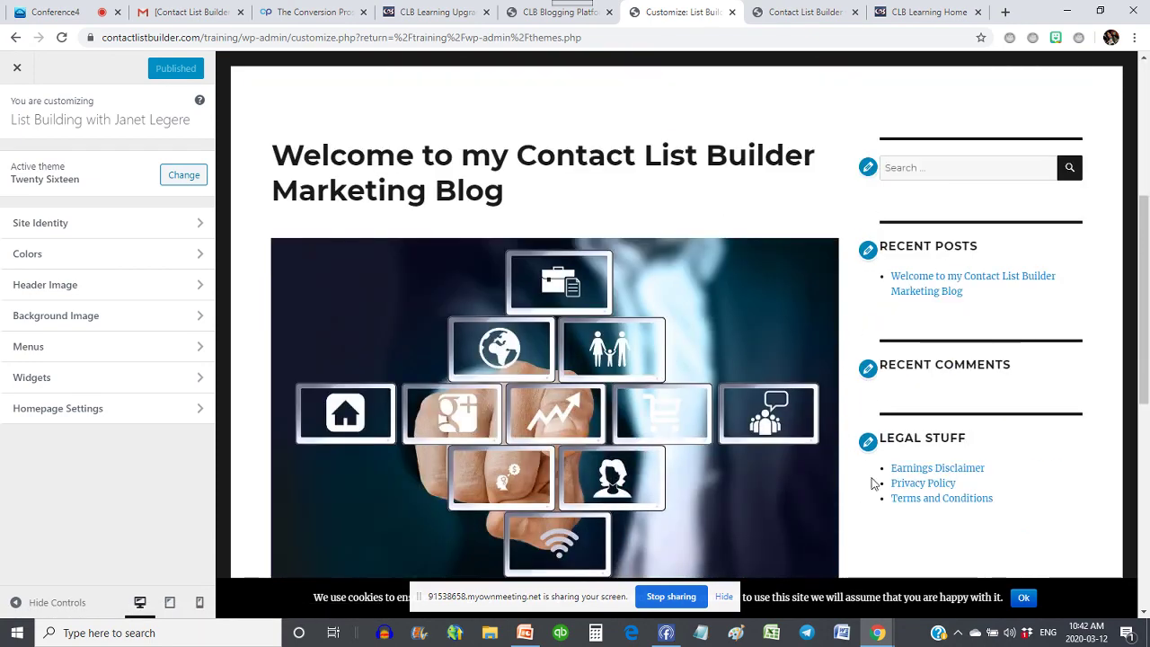
scroll(267, 126, up, 5)
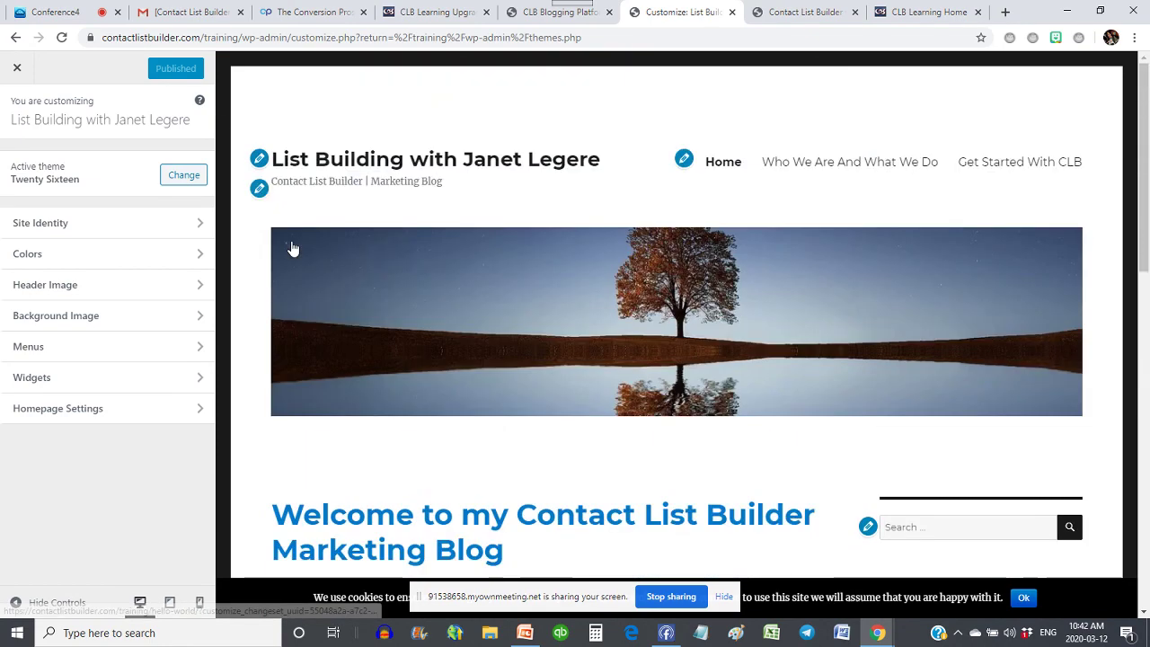
scroll(293, 249, down, 15)
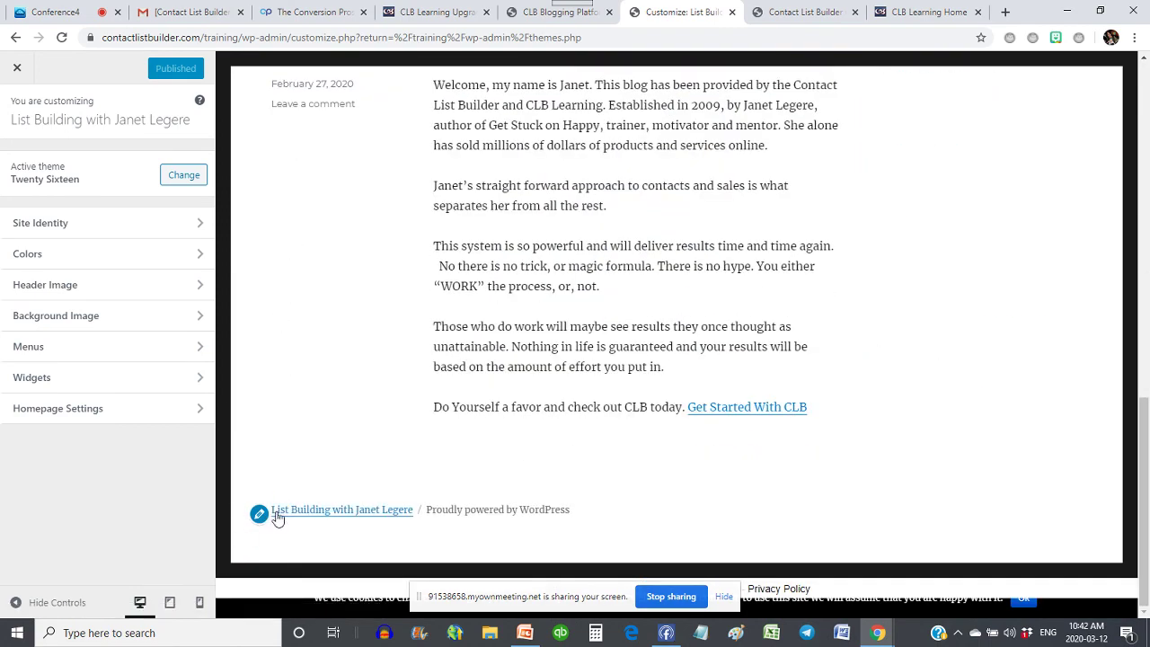
scroll(332, 324, up, 15)
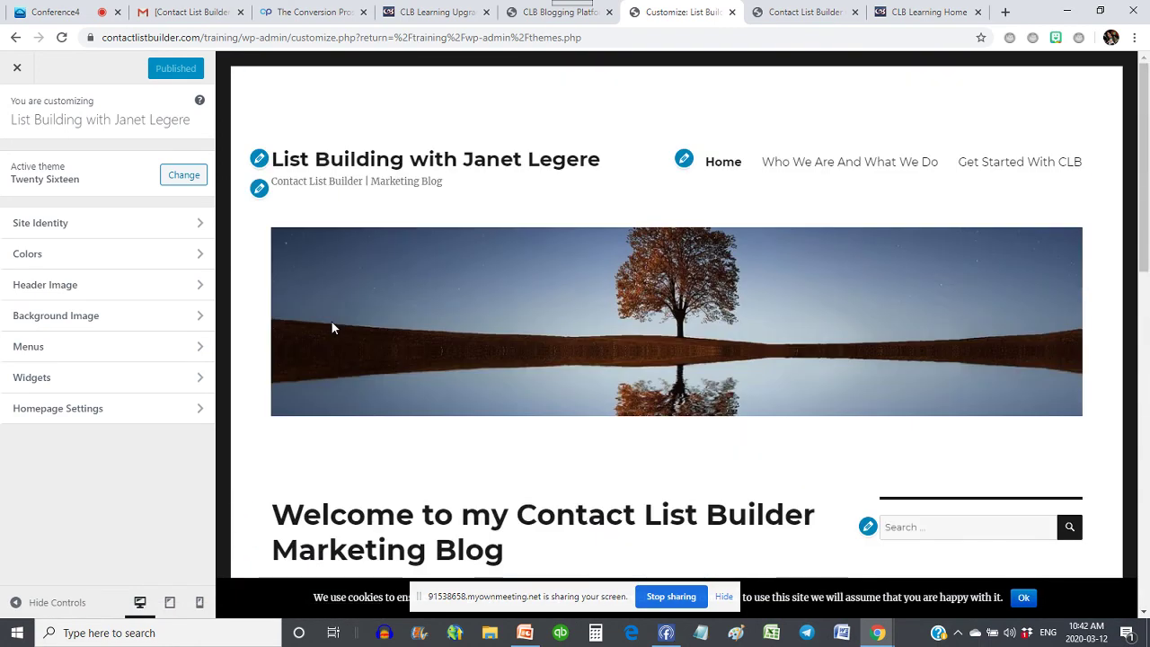
click(259, 160)
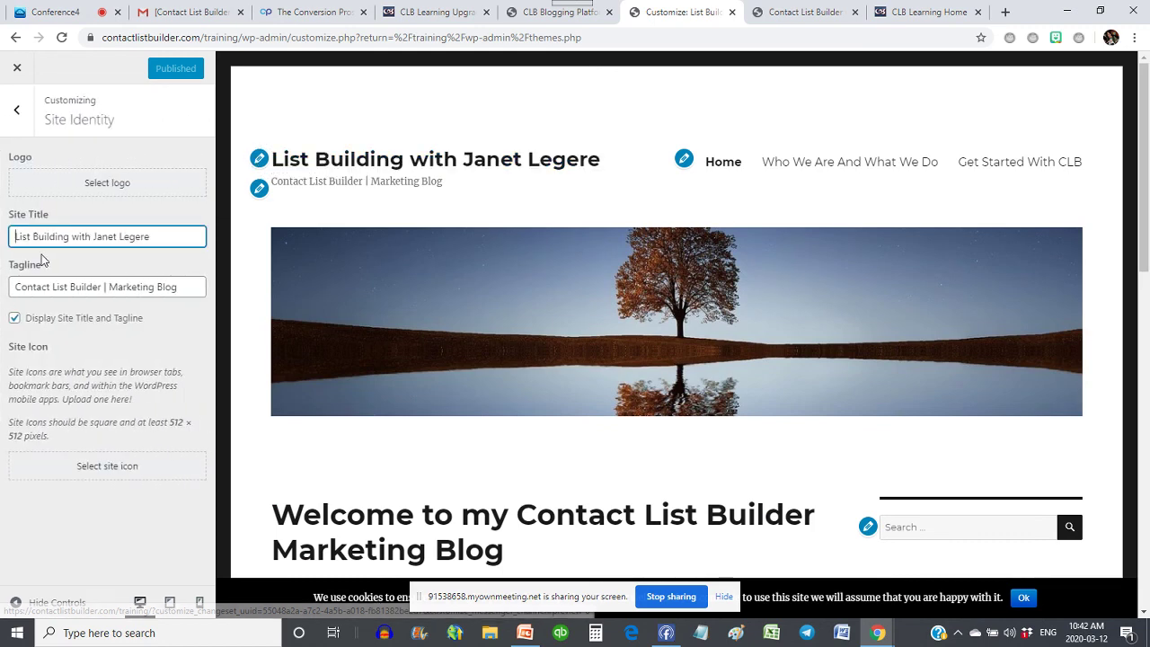
click(259, 188)
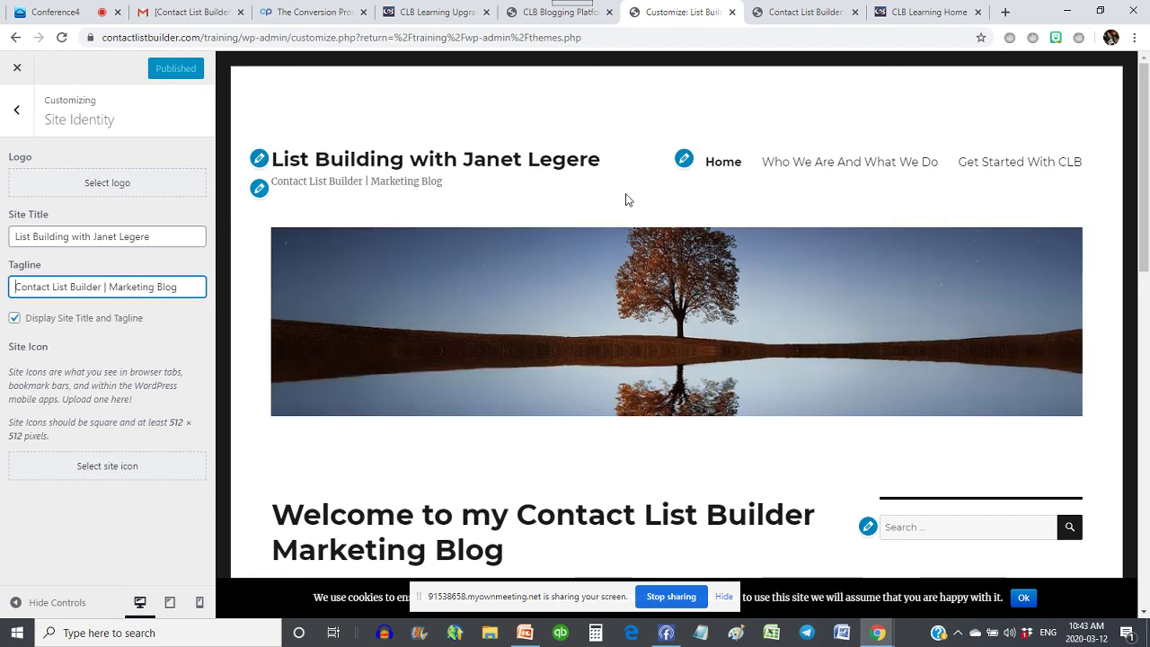
click(685, 160)
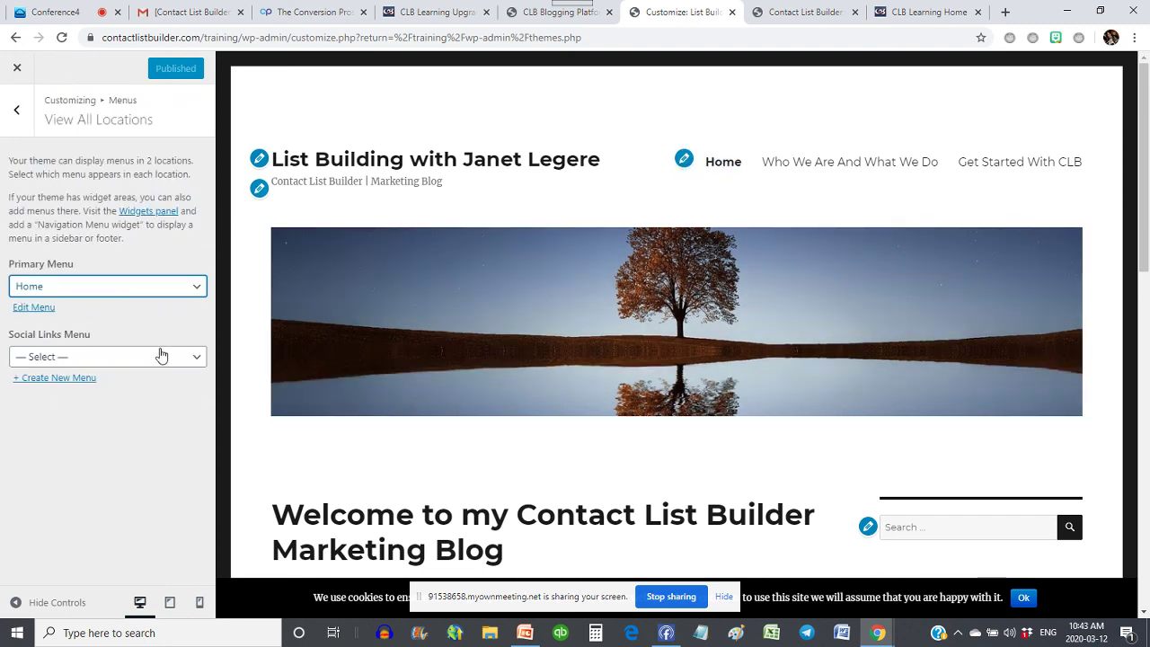
click(30, 308)
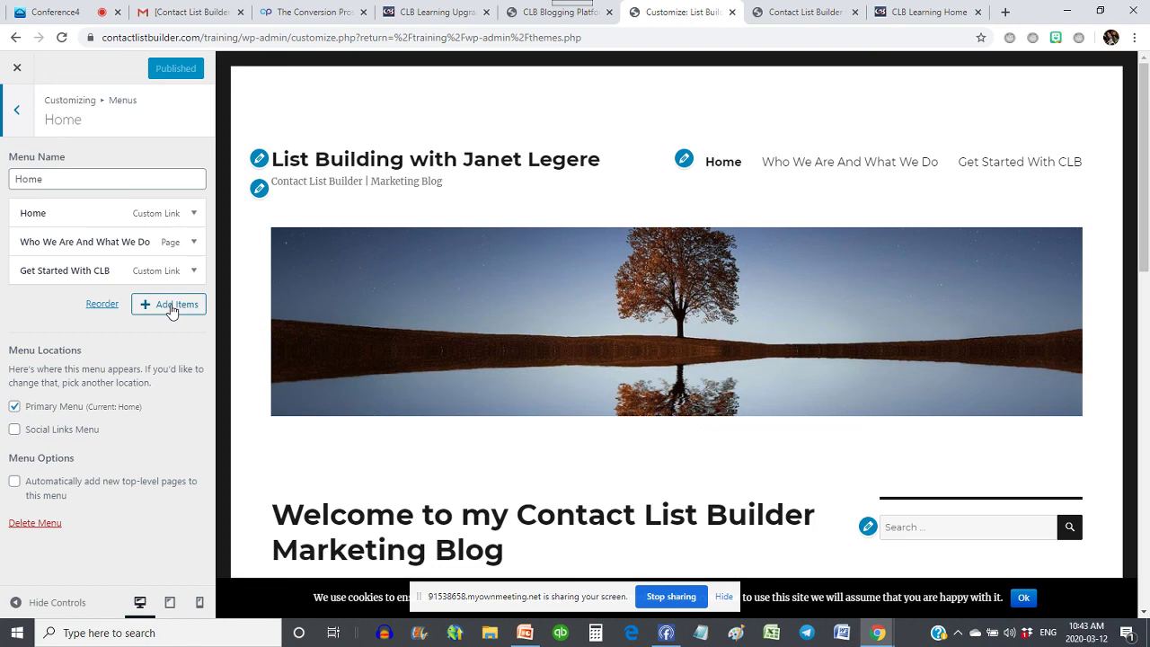
click(14, 118)
click(16, 121)
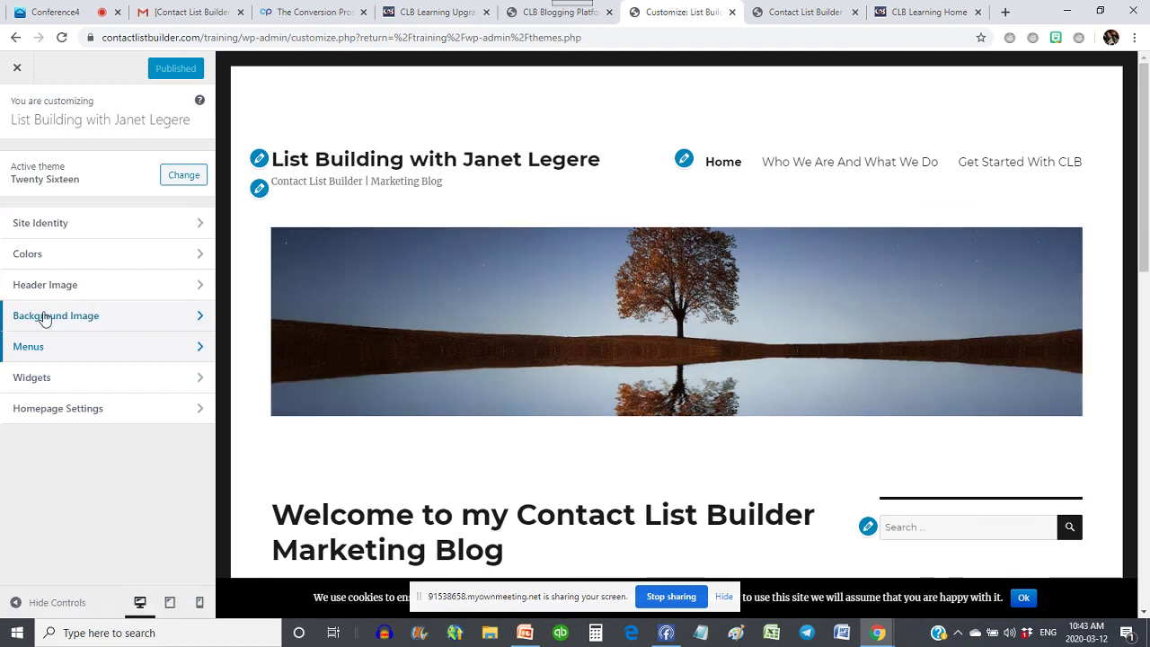
click(102, 285)
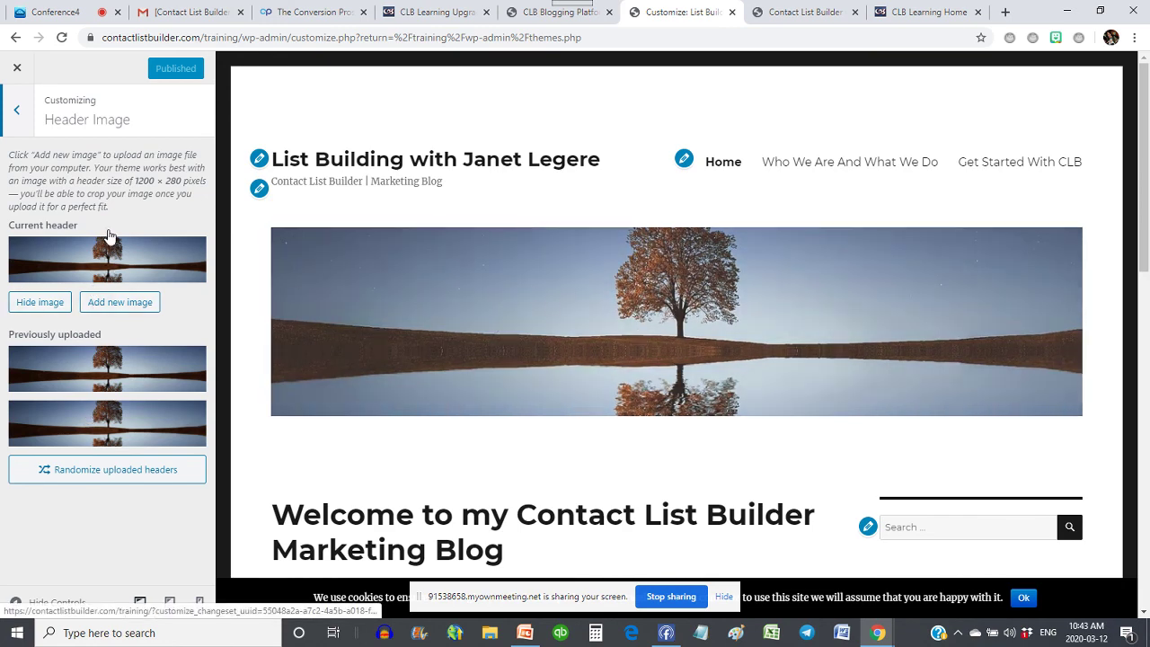
click(15, 111)
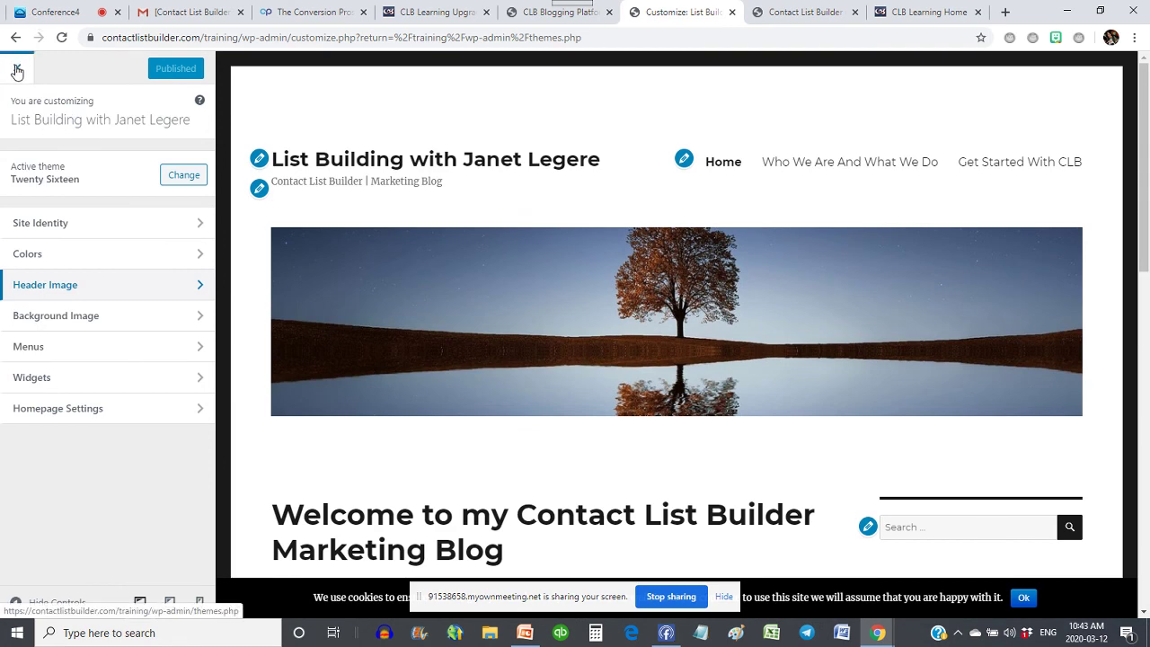
click(16, 71)
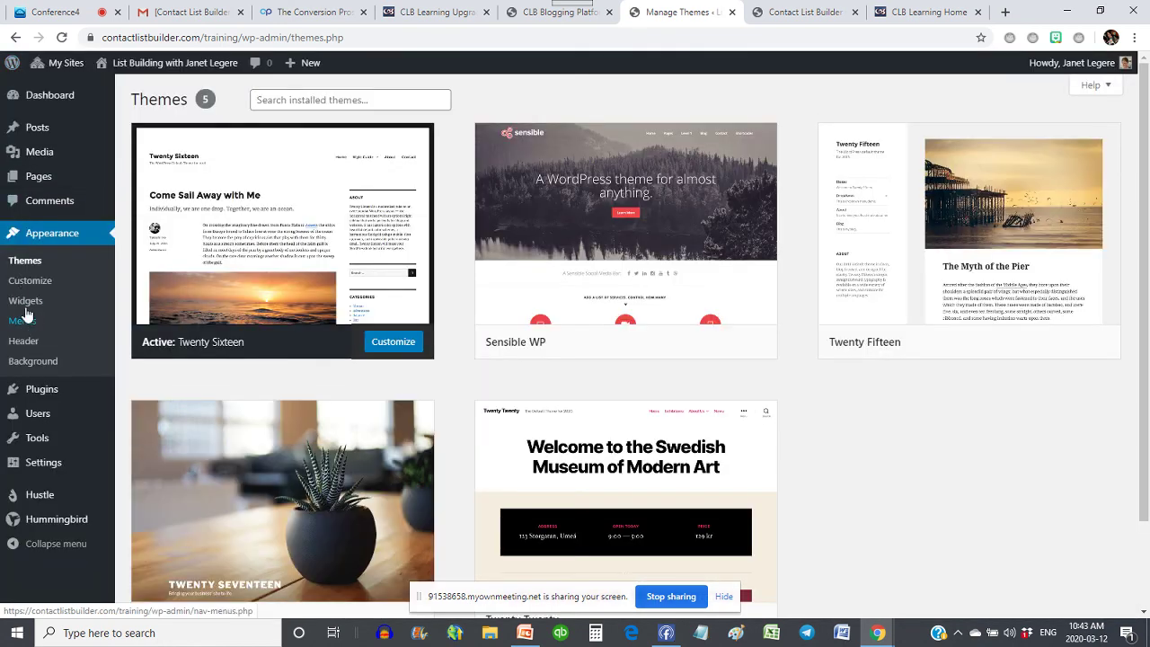
- Add a Text widget to the top of the Sidebar on the Widgets page
click(27, 304)
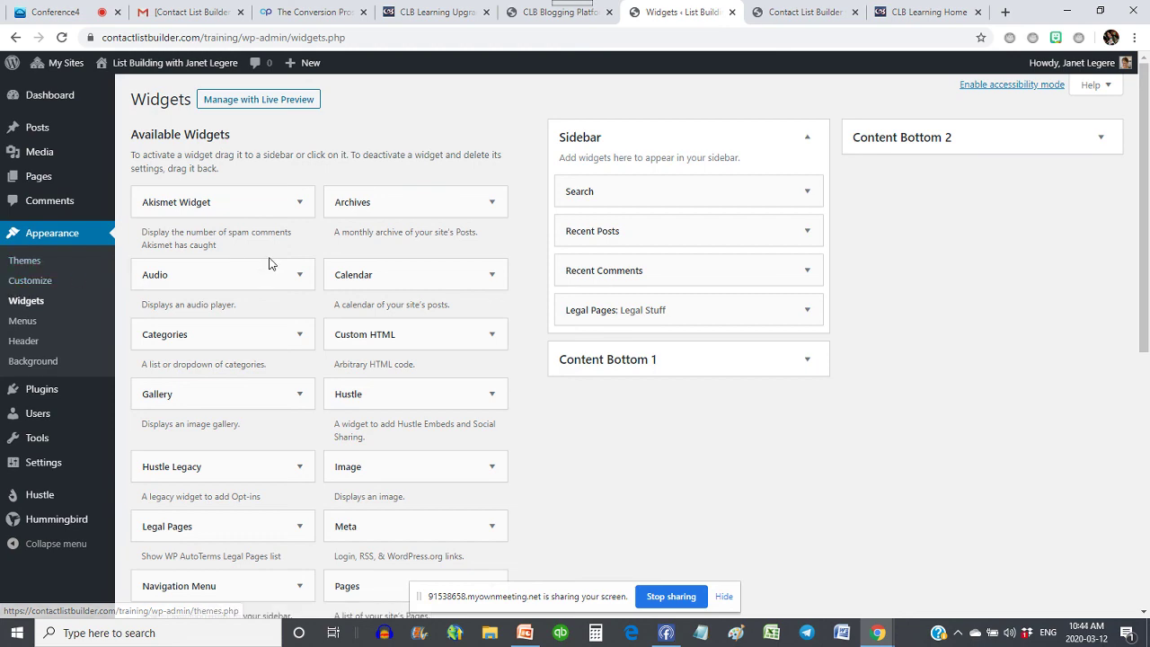
scroll(269, 263, down, 3)
scroll(268, 263, down, 3)
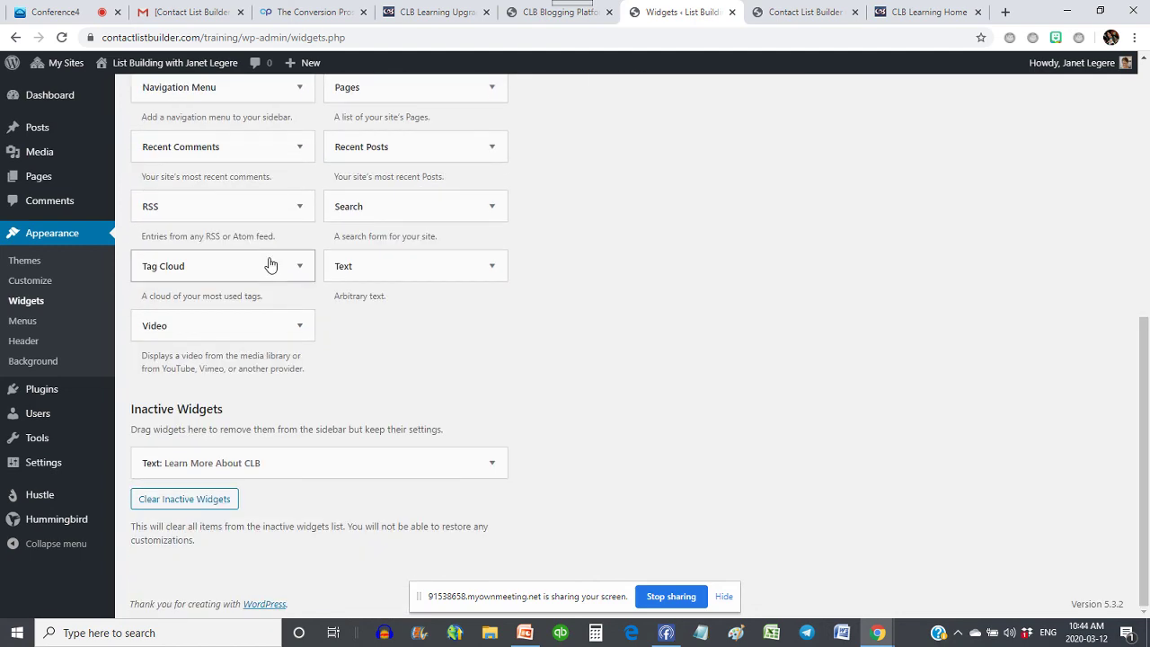
scroll(269, 261, up, 6)
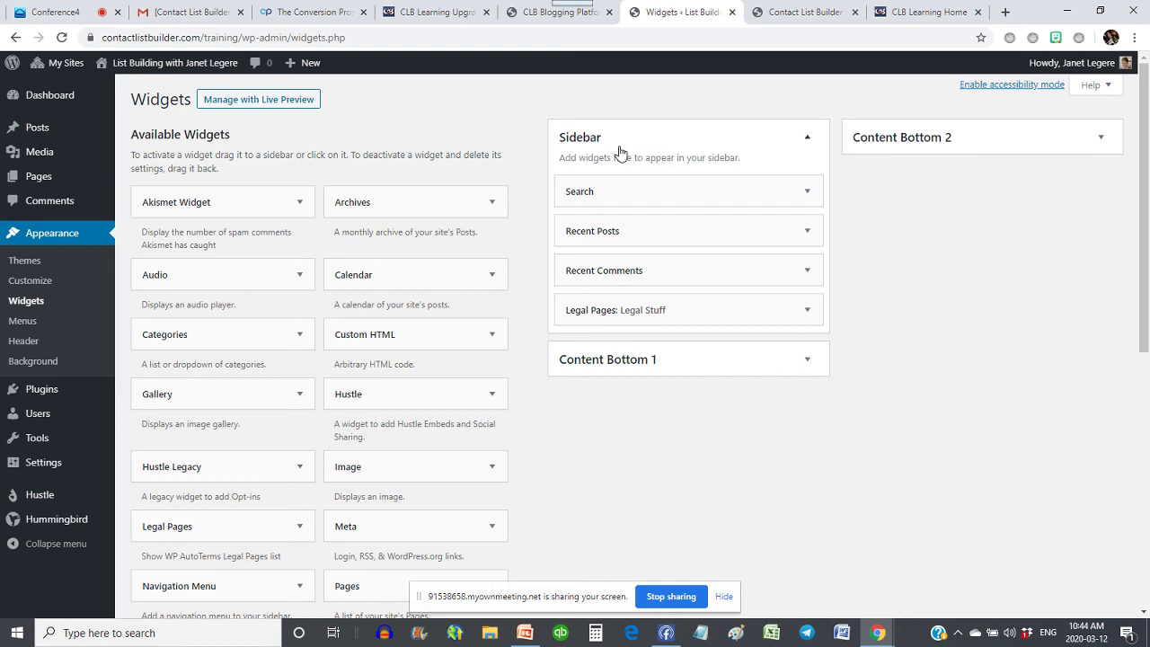
scroll(406, 356, down, 1)
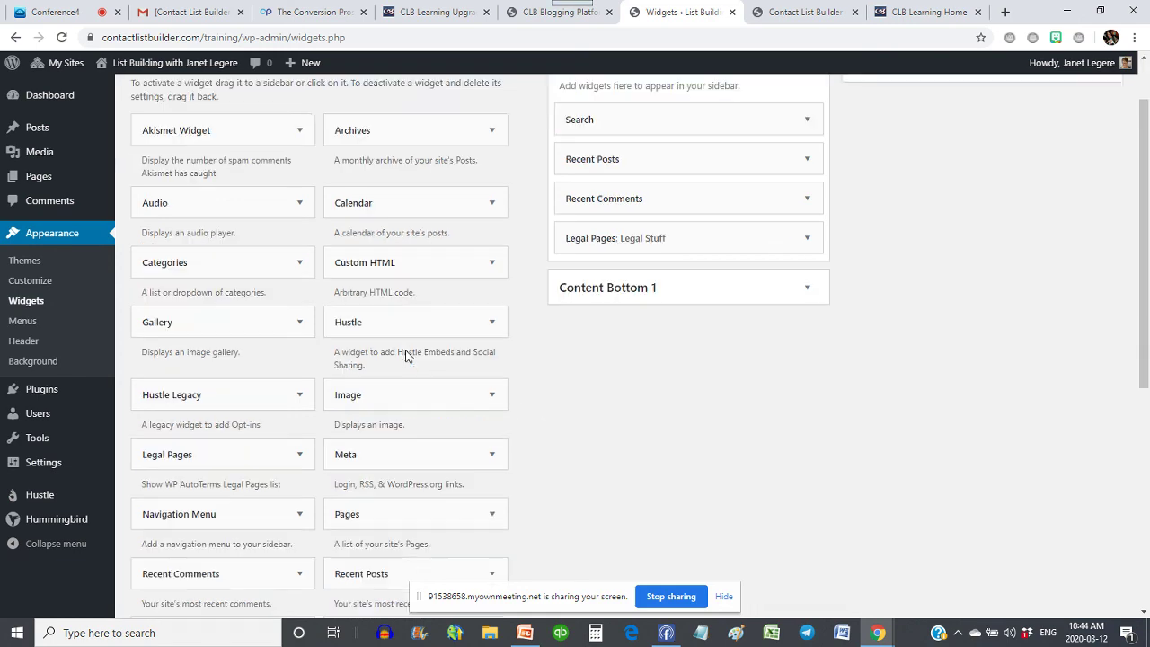
scroll(406, 356, down, 2)
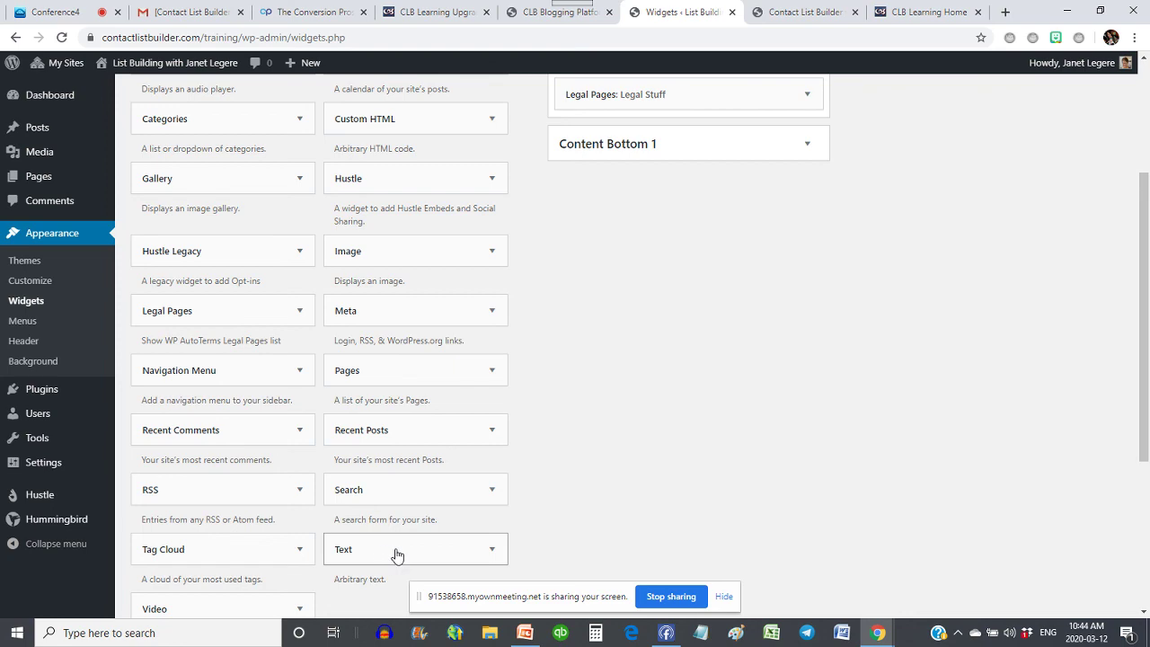
drag(397, 555, 636, 192)
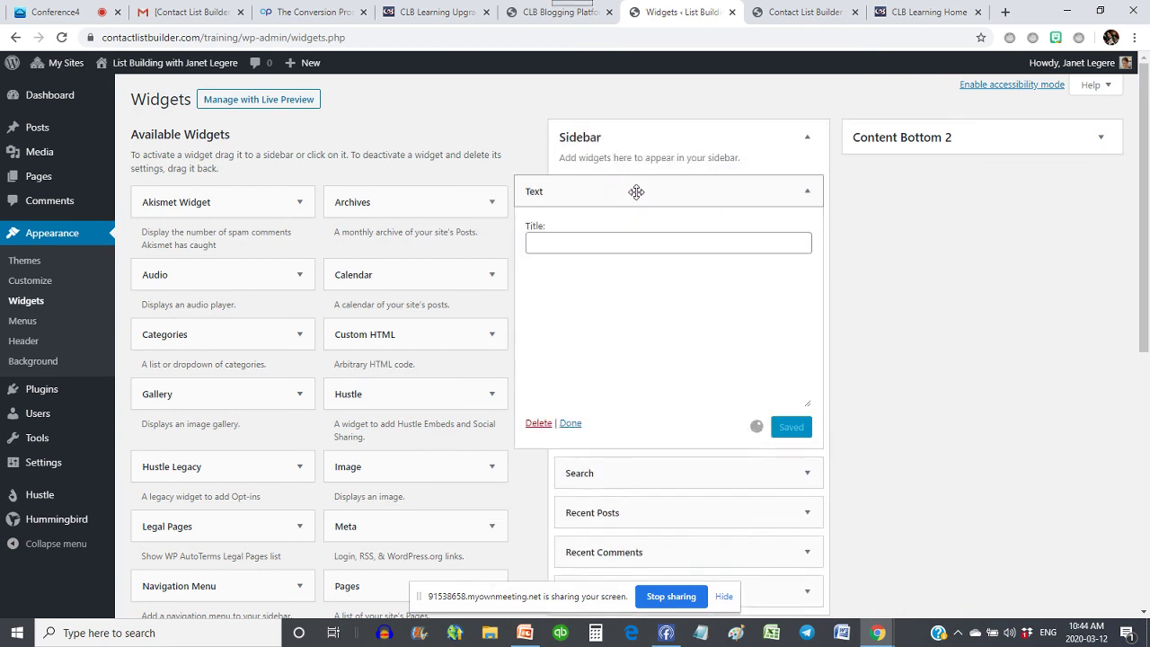
- Title the new Text widget 'Learn More About CLB'
click(581, 235)
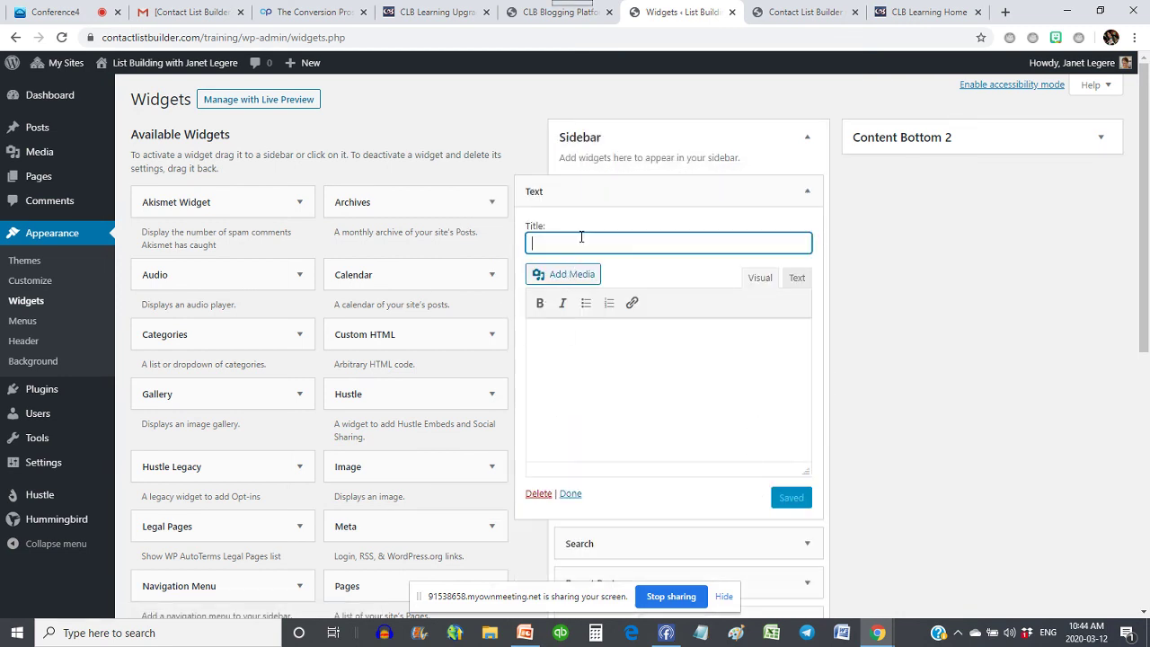
text(Learn More a)
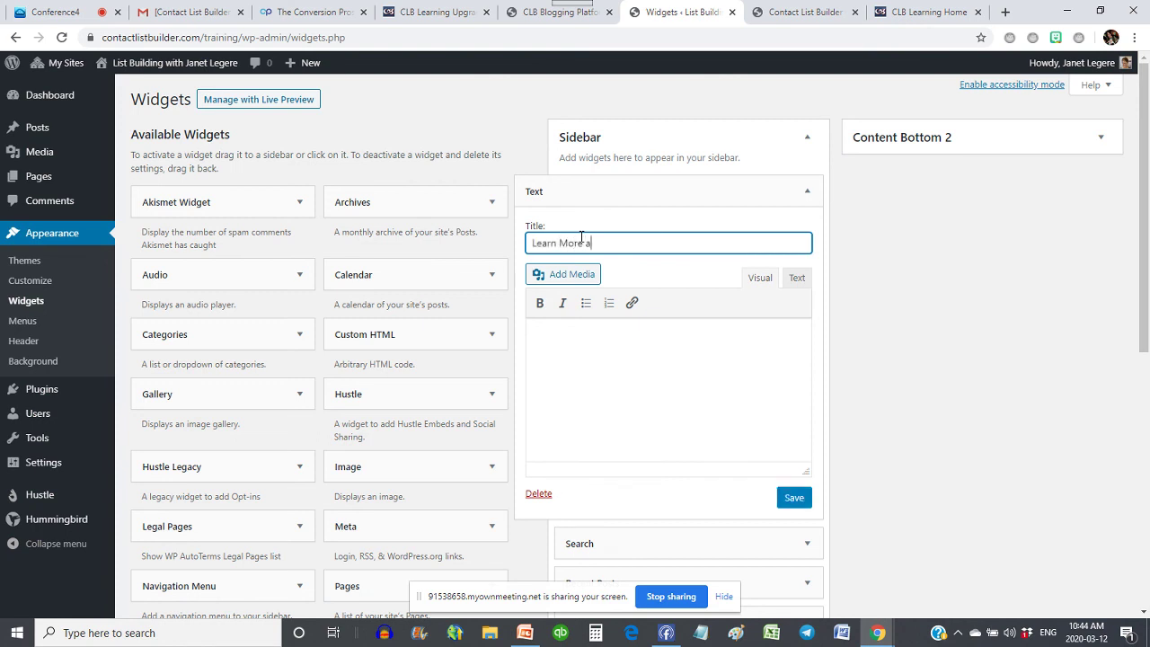
key(BackSpace)
text(About CLB)
click(654, 403)
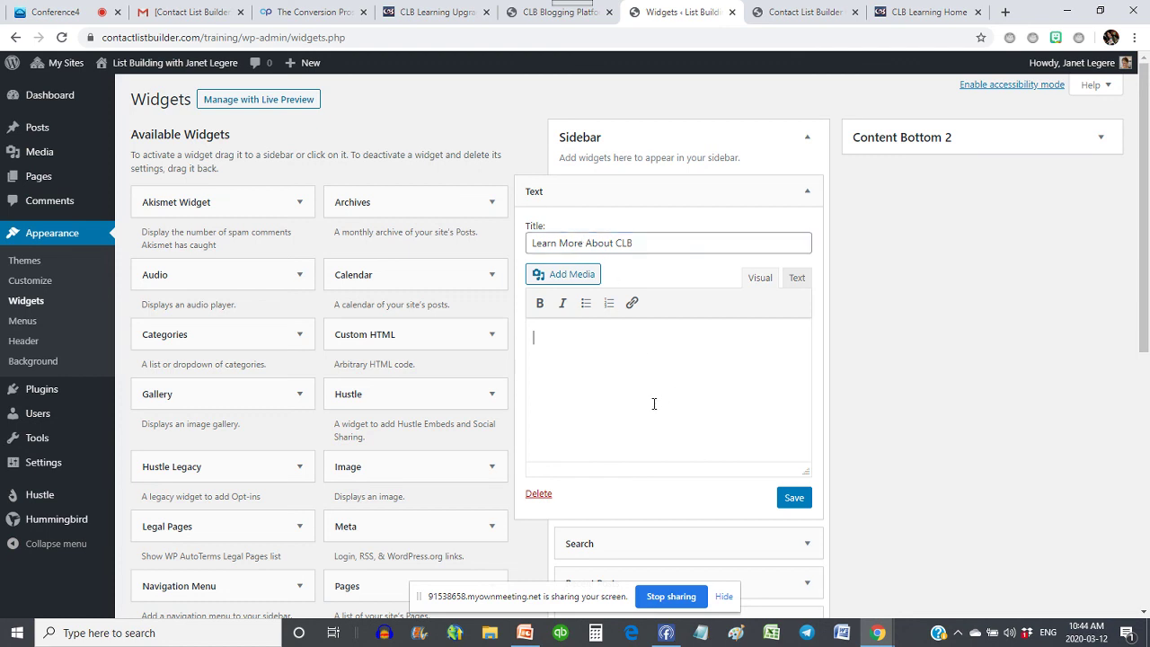
click(275, 14)
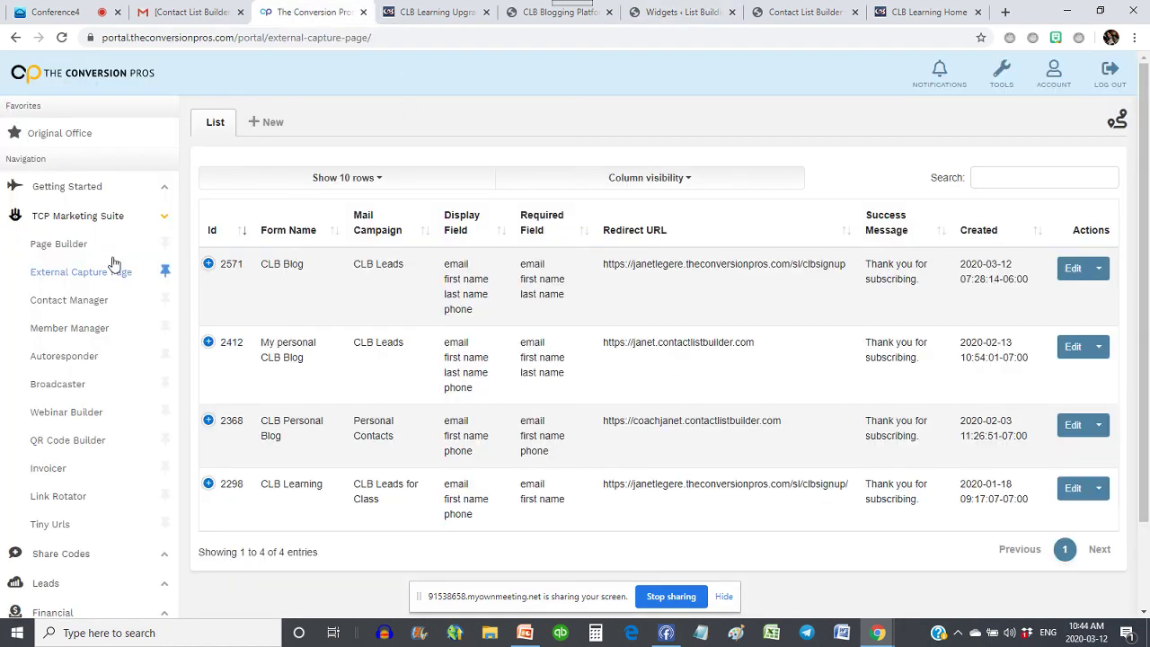
- Copy the CLB Blog redirect URL from the External Capture Page list and start a new capture form
click(49, 277)
drag(847, 266, 600, 276)
key(ctrl+c)
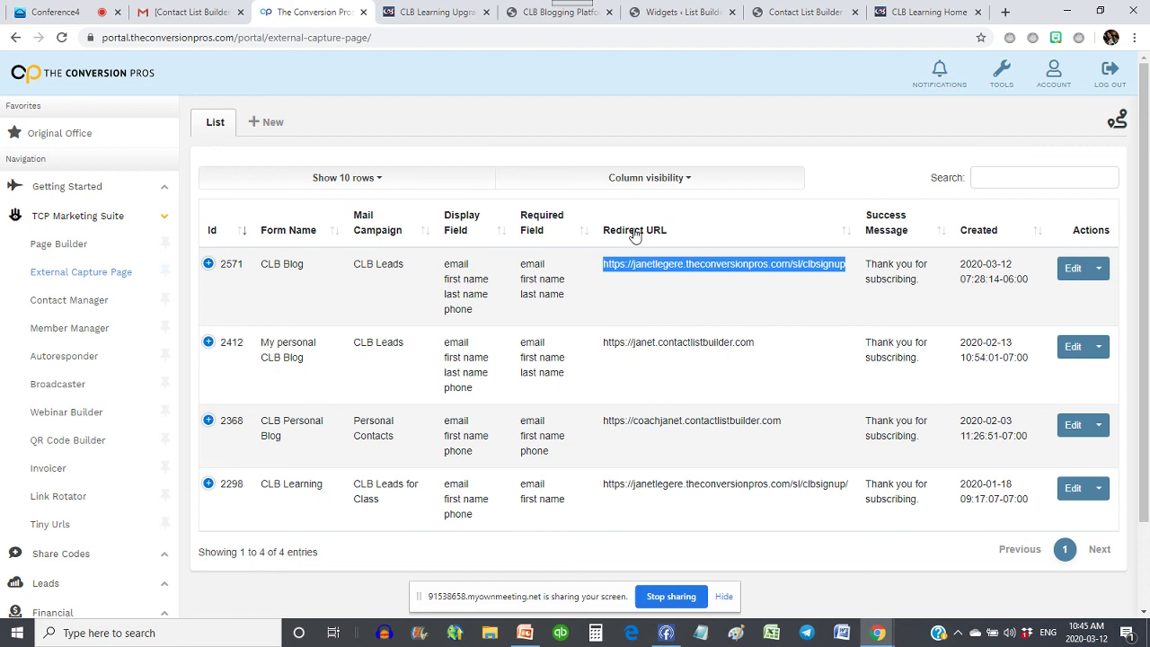
click(266, 122)
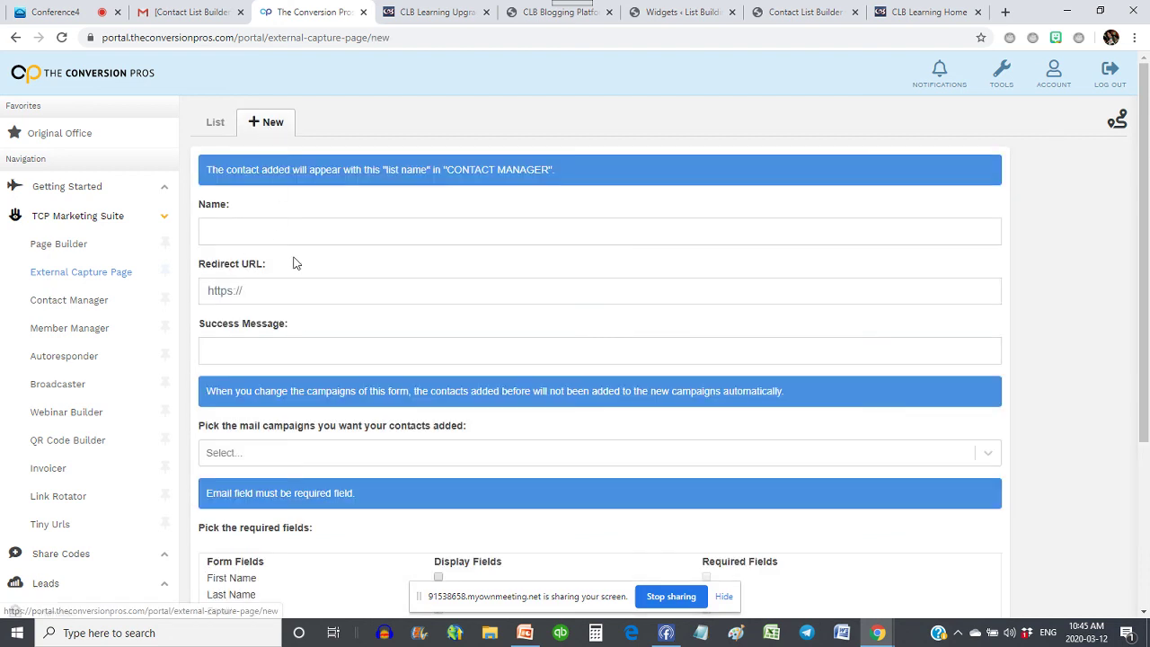
- Name the form 'CLB Blog for CLass', paste the redirect URL and fill in the success message
click(234, 226)
text(LC)
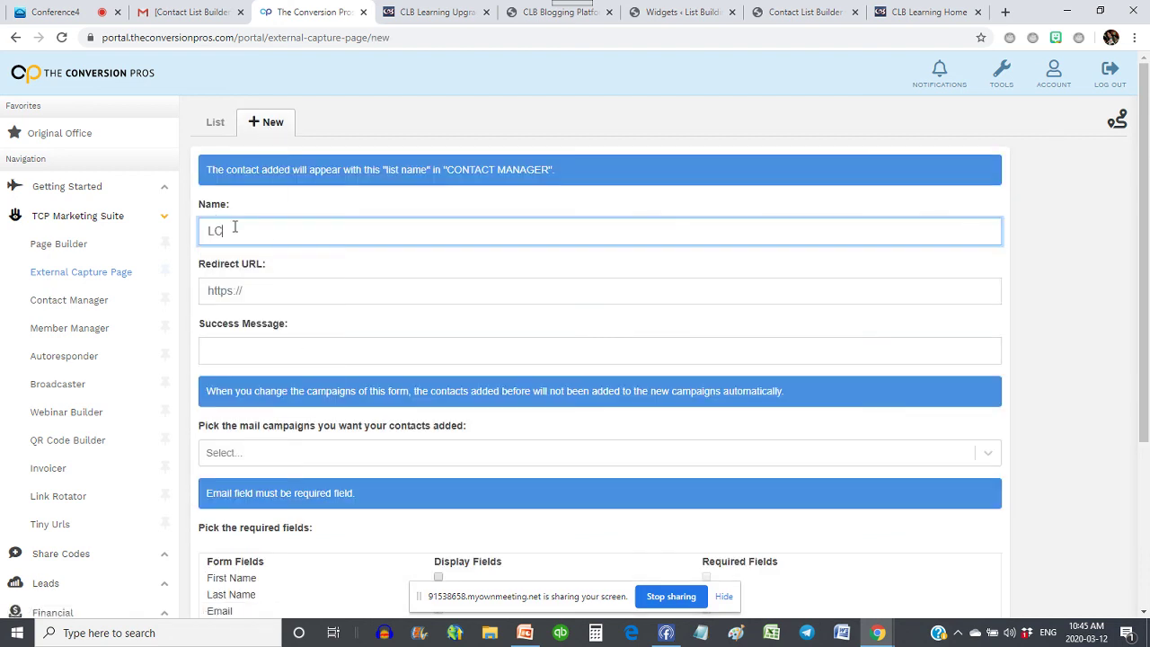
key(BackSpace)
key(BackSpace)
text(CLB Blog for CLass)
click(251, 298)
key(ctrl+v)
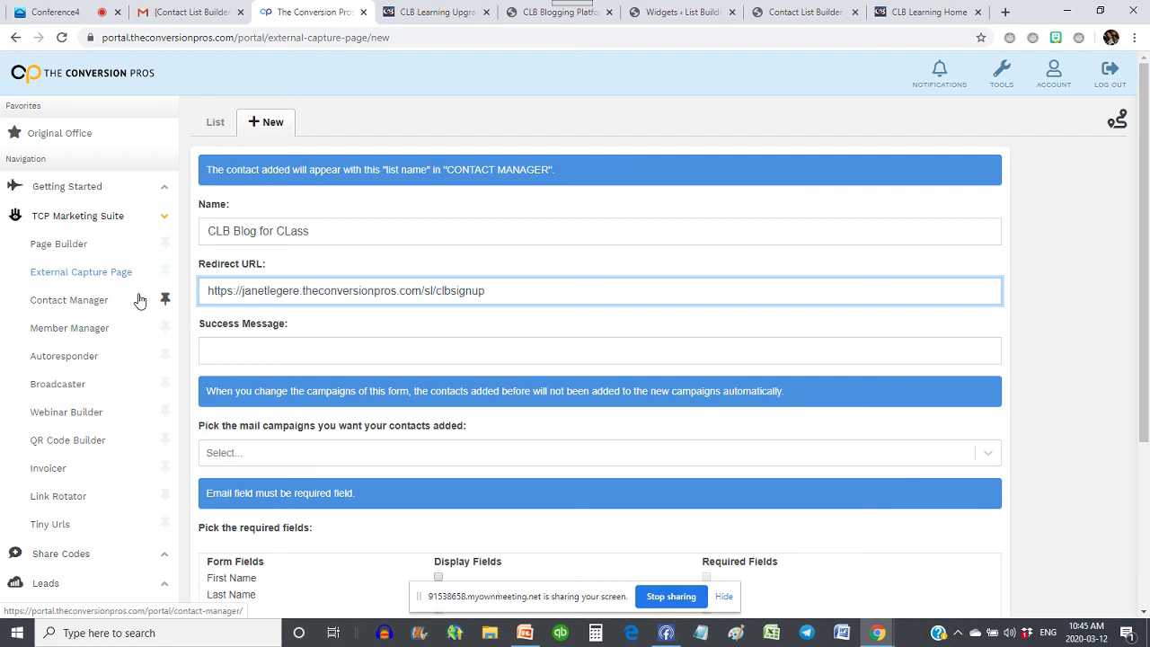
click(249, 358)
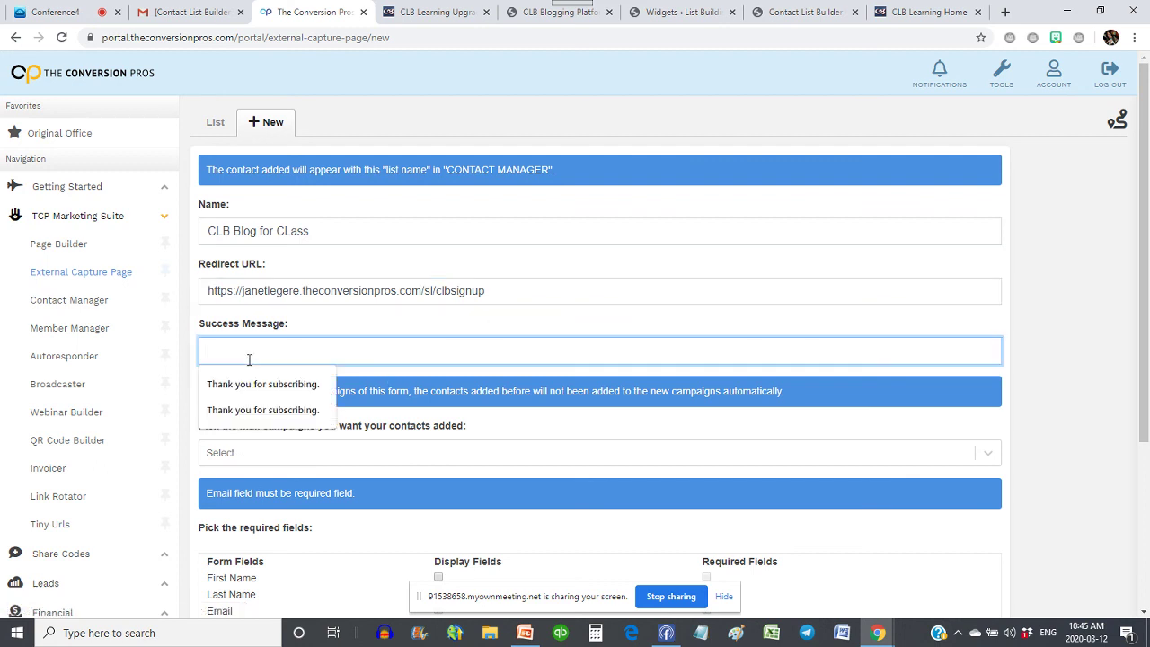
click(292, 377)
- Send contacts to the CLB Leads campaign and show First Name, Last Name and Phone, with First and Last Name required
scroll(619, 300, down, 3)
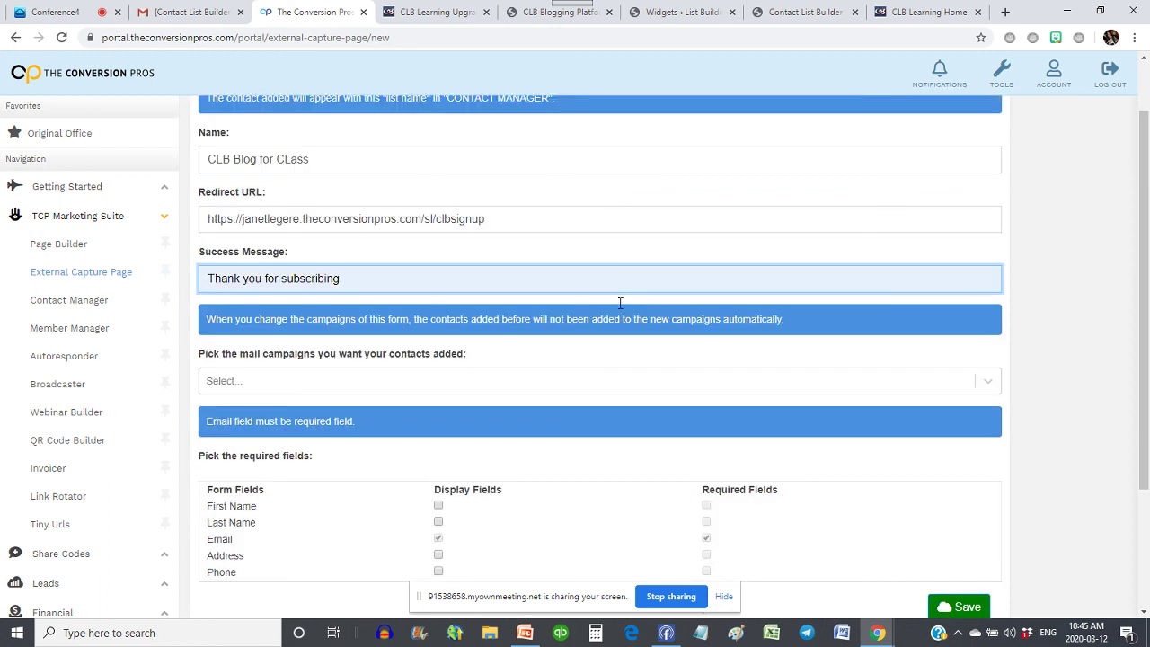
click(292, 309)
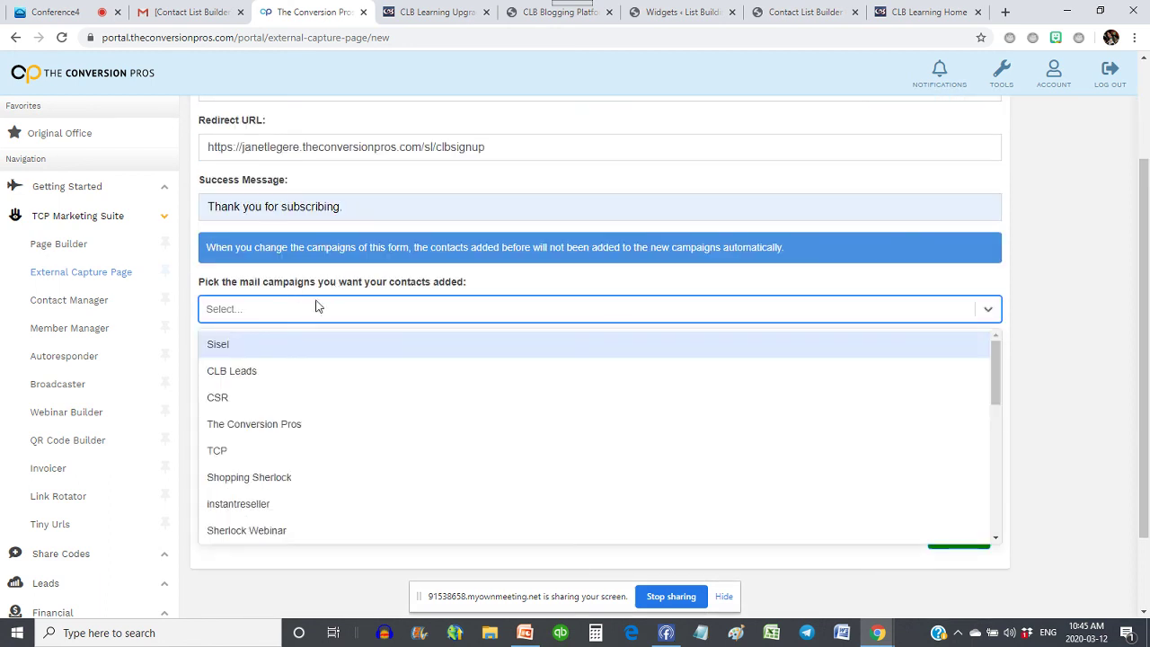
click(224, 372)
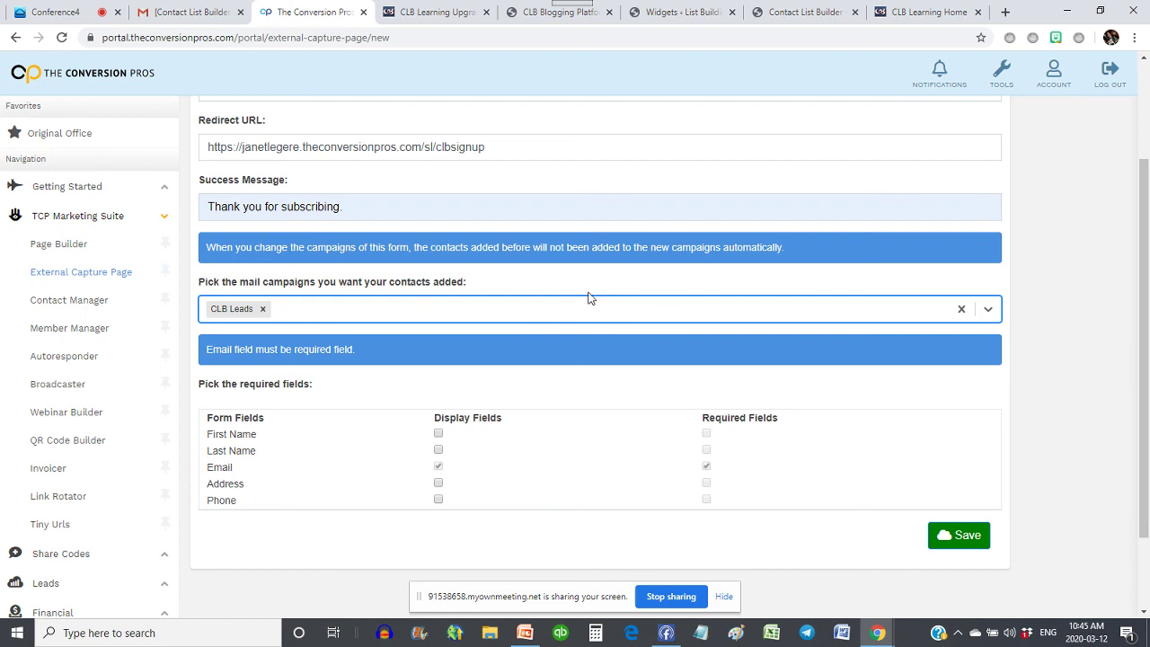
scroll(564, 313, down, 2)
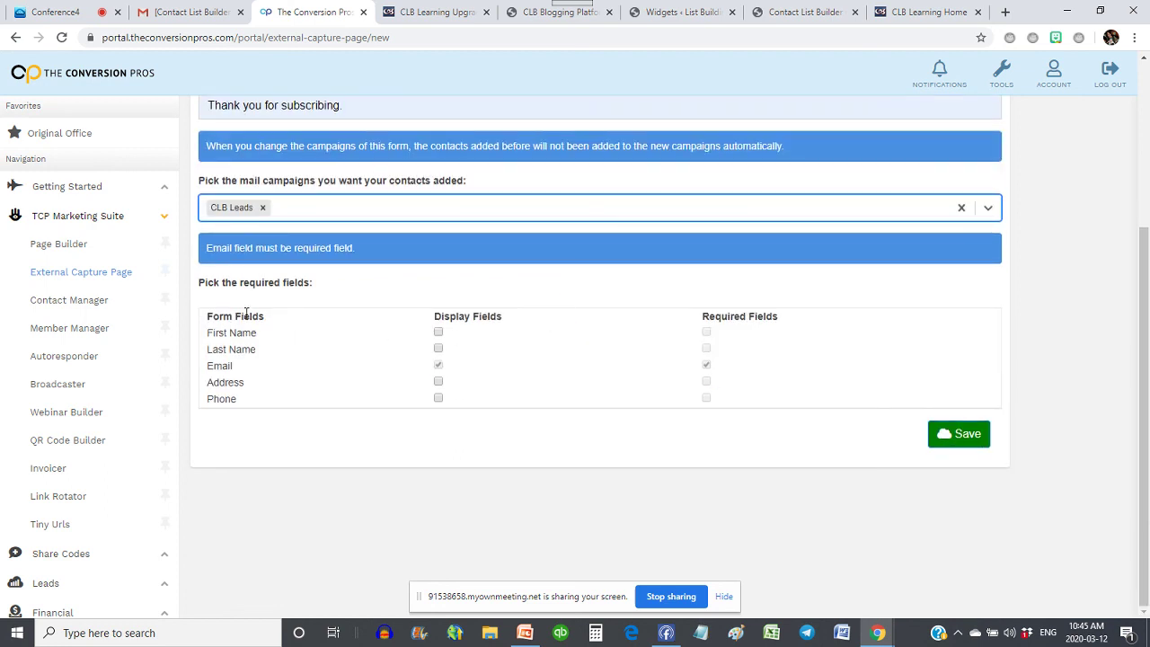
click(440, 333)
click(438, 349)
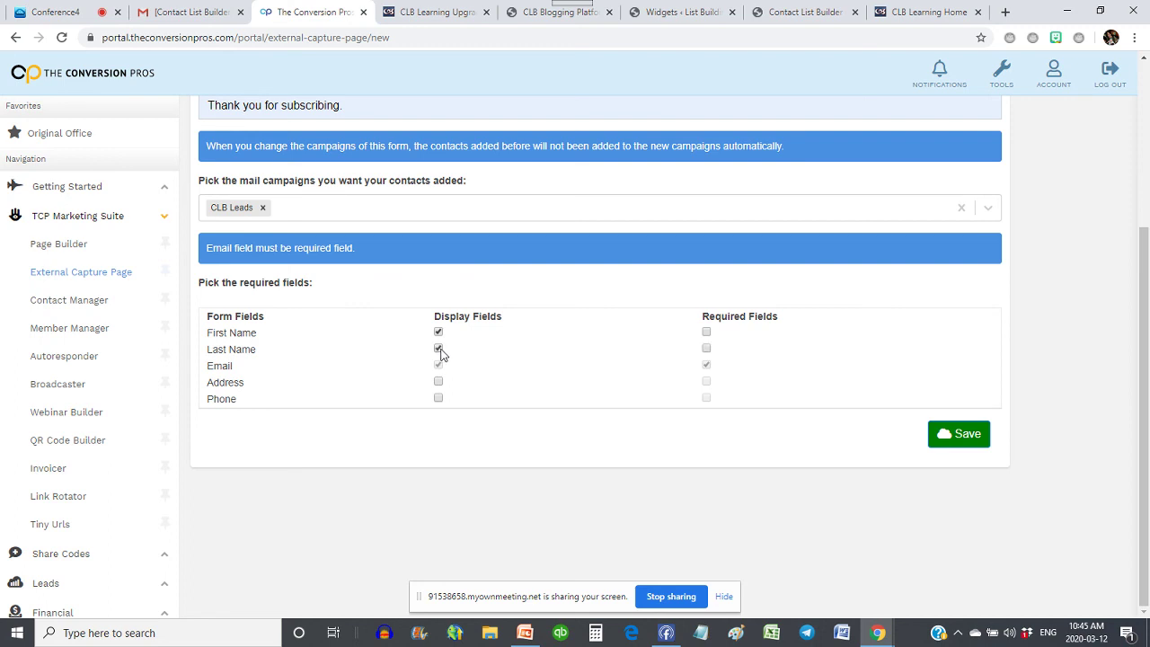
click(438, 400)
click(706, 332)
click(706, 349)
- Save the capture form and copy its JavaScript embed code
click(964, 439)
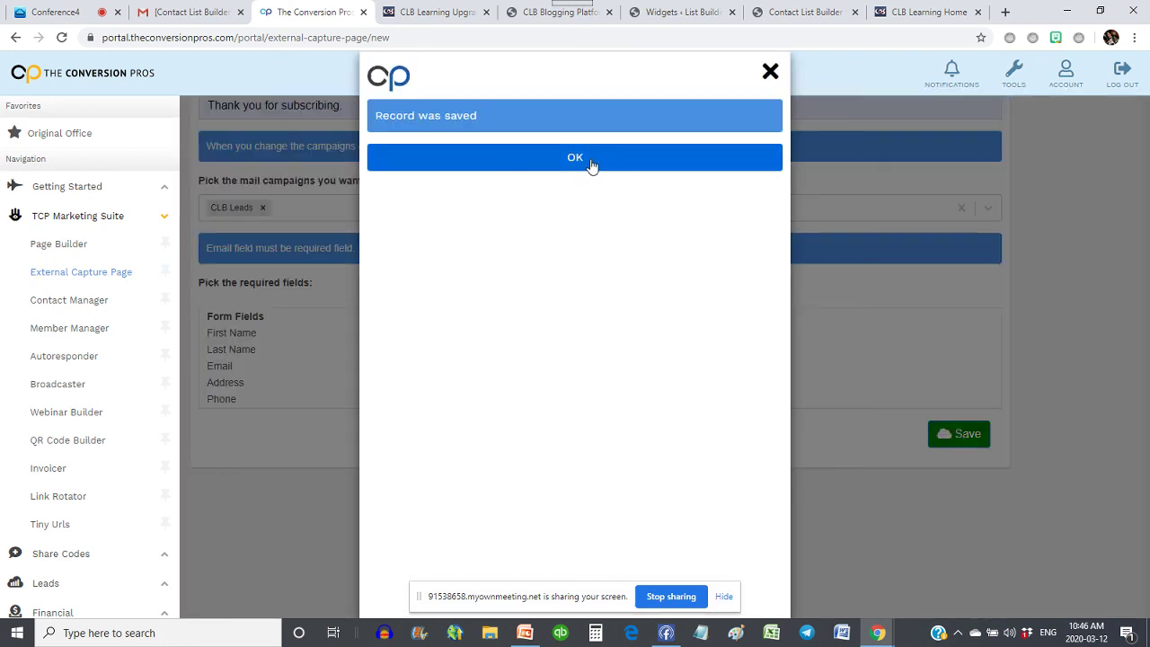
click(590, 159)
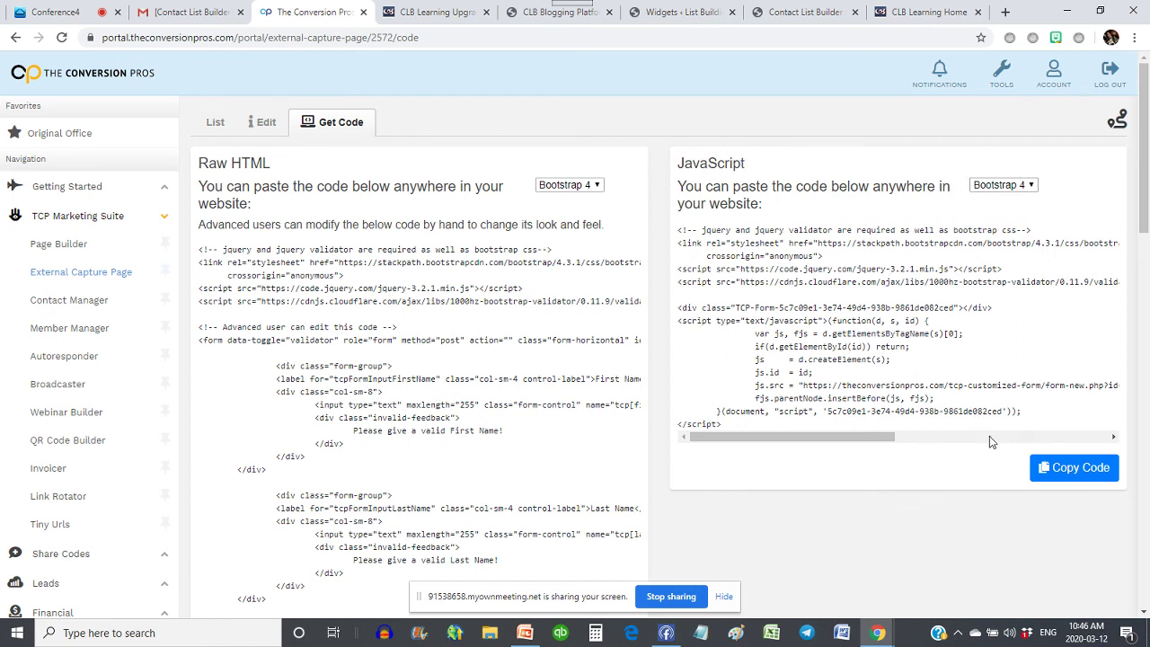
click(1078, 474)
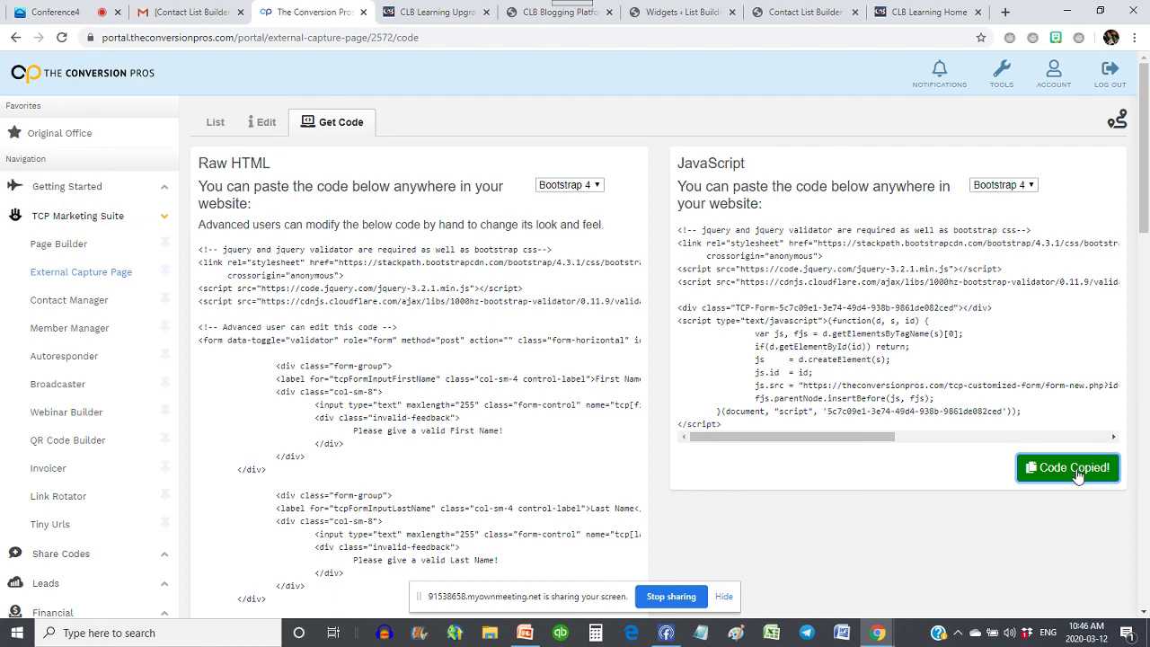
click(539, 21)
click(649, 21)
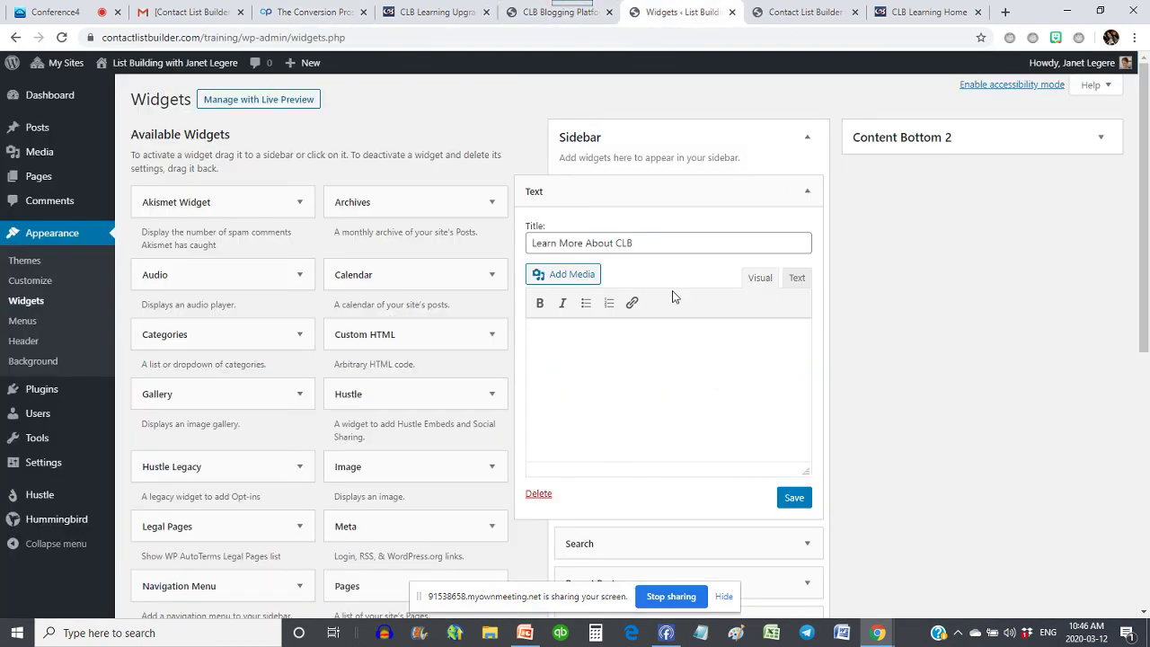
- Paste the form code into the Learn More About CLB widget's Text tab and save it
click(585, 398)
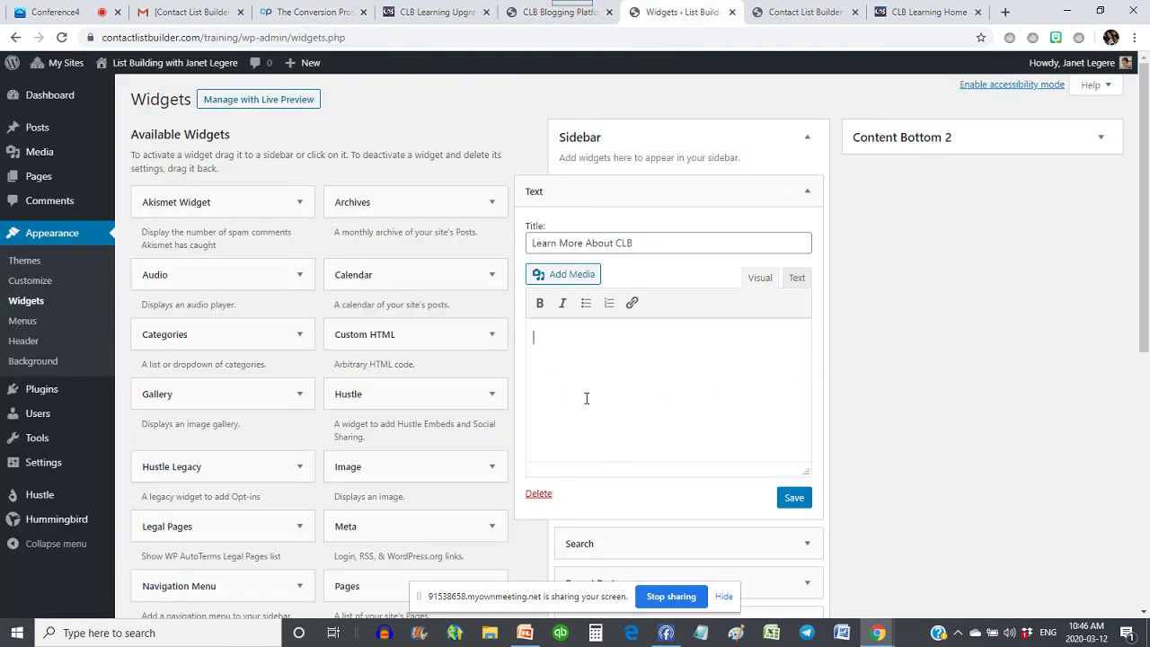
click(797, 280)
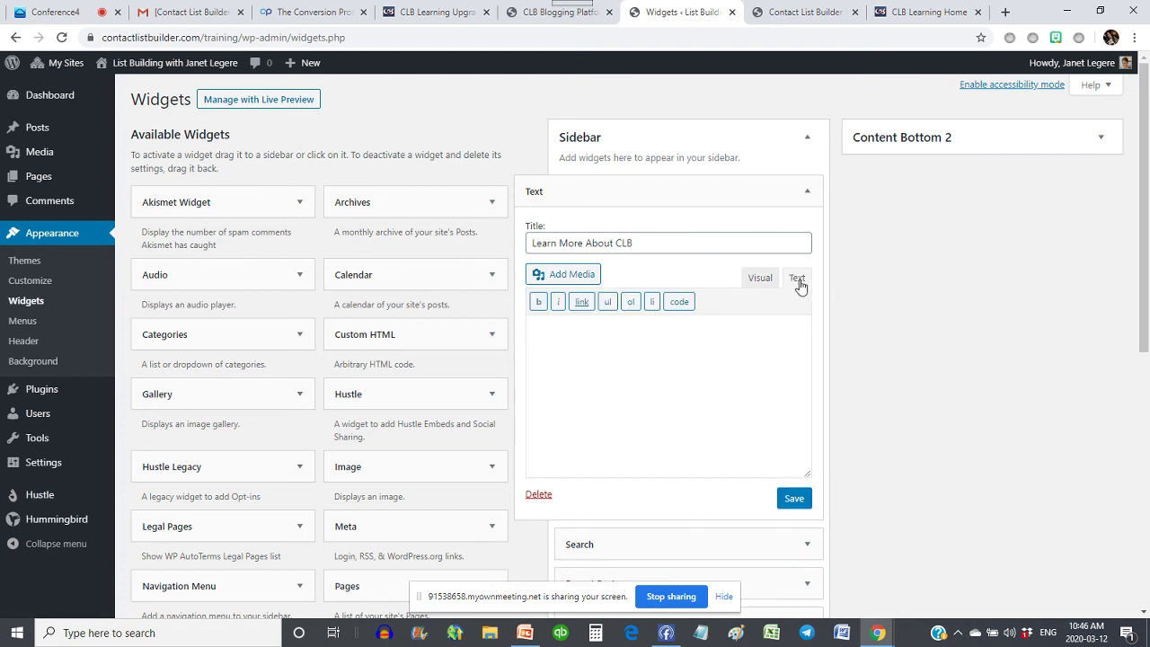
click(760, 280)
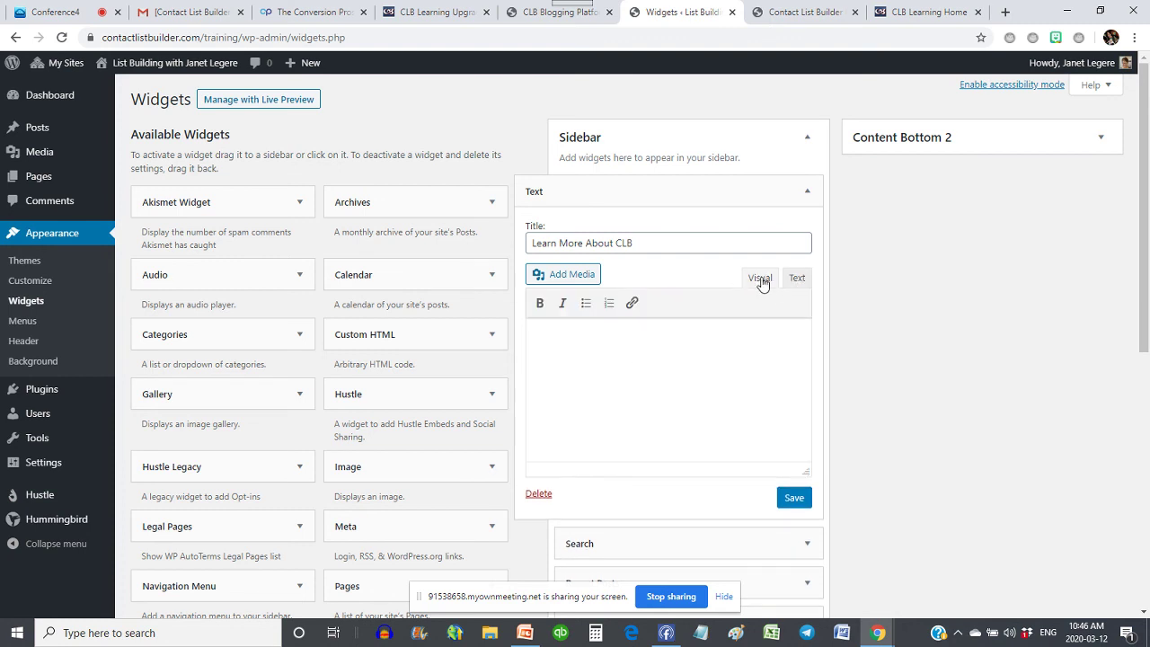
click(800, 282)
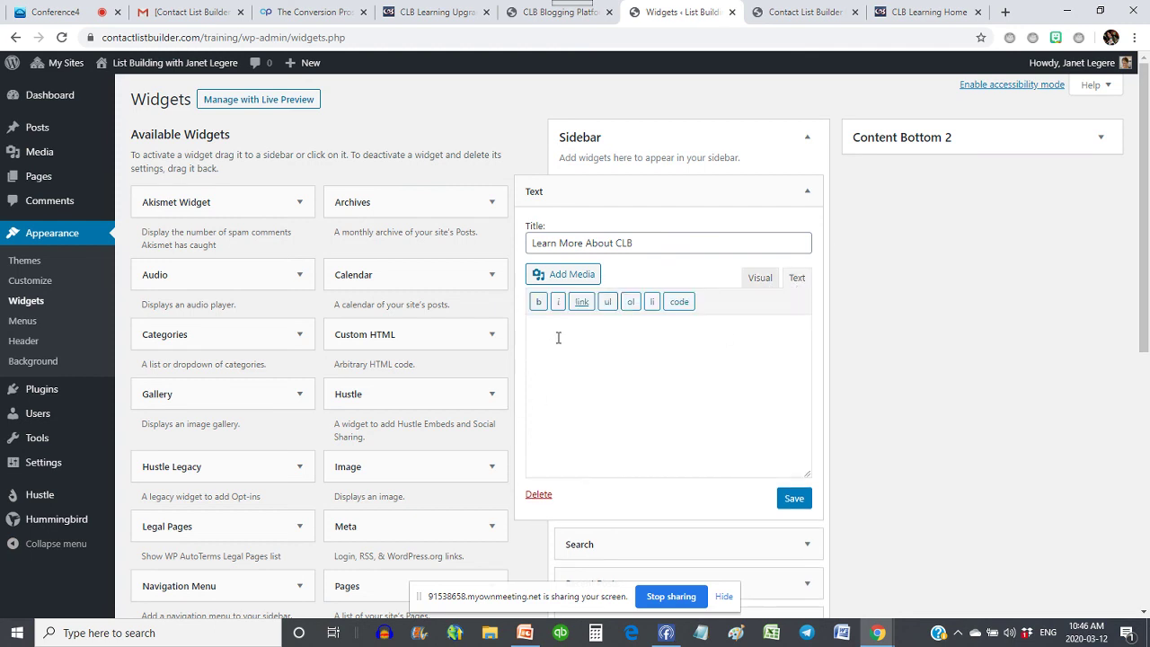
key(ctrl+v)
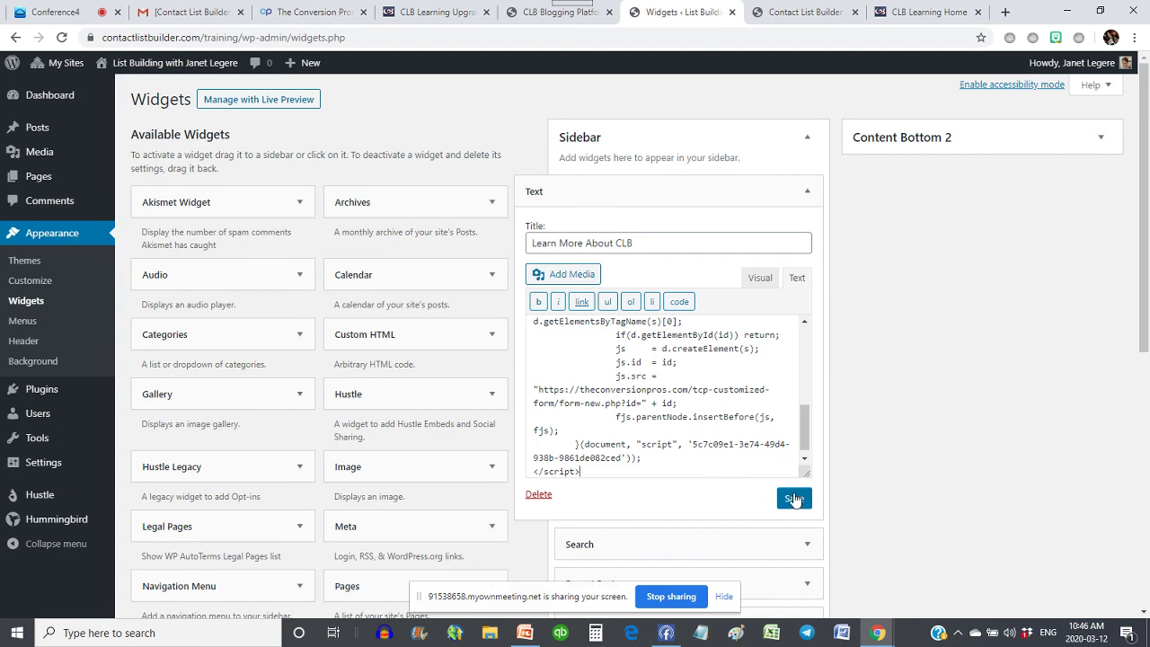
click(795, 500)
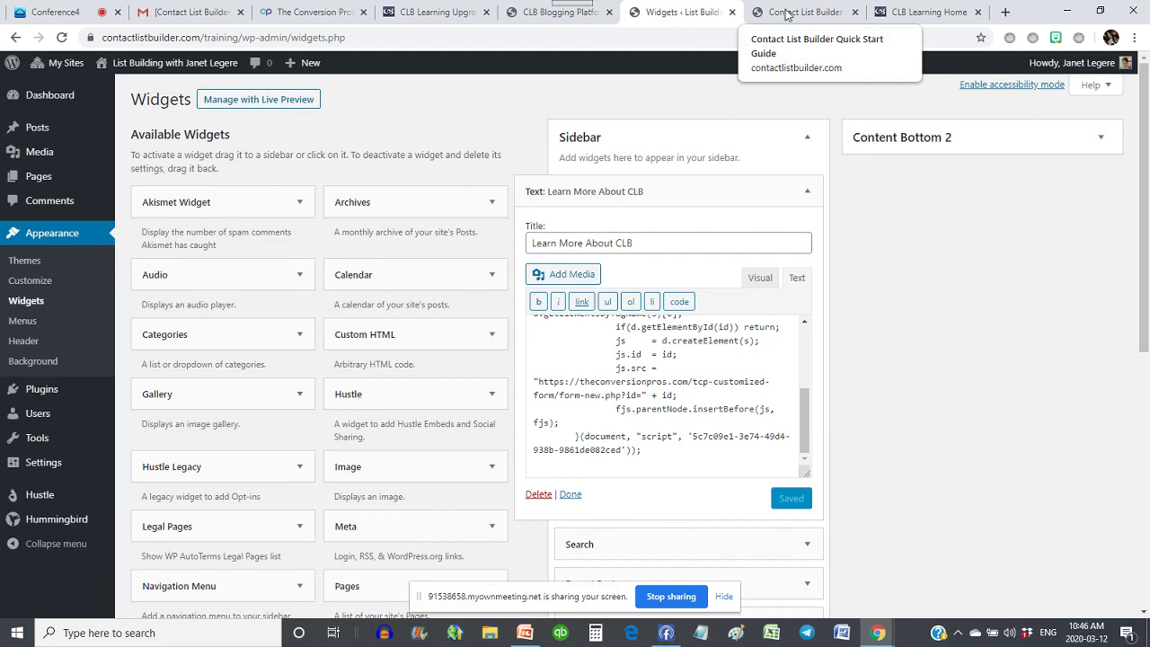
- Open the live blog in a new tab to check the sidebar, then launch Microsoft Edge
click(785, 14)
click(710, 14)
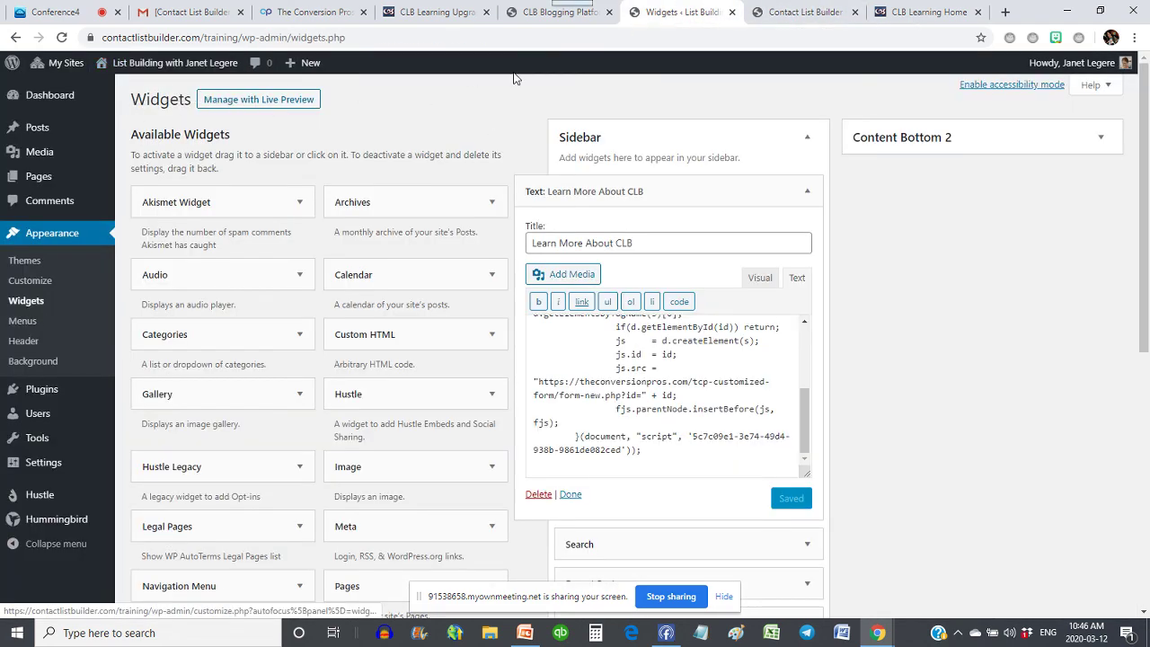
right_click(258, 103)
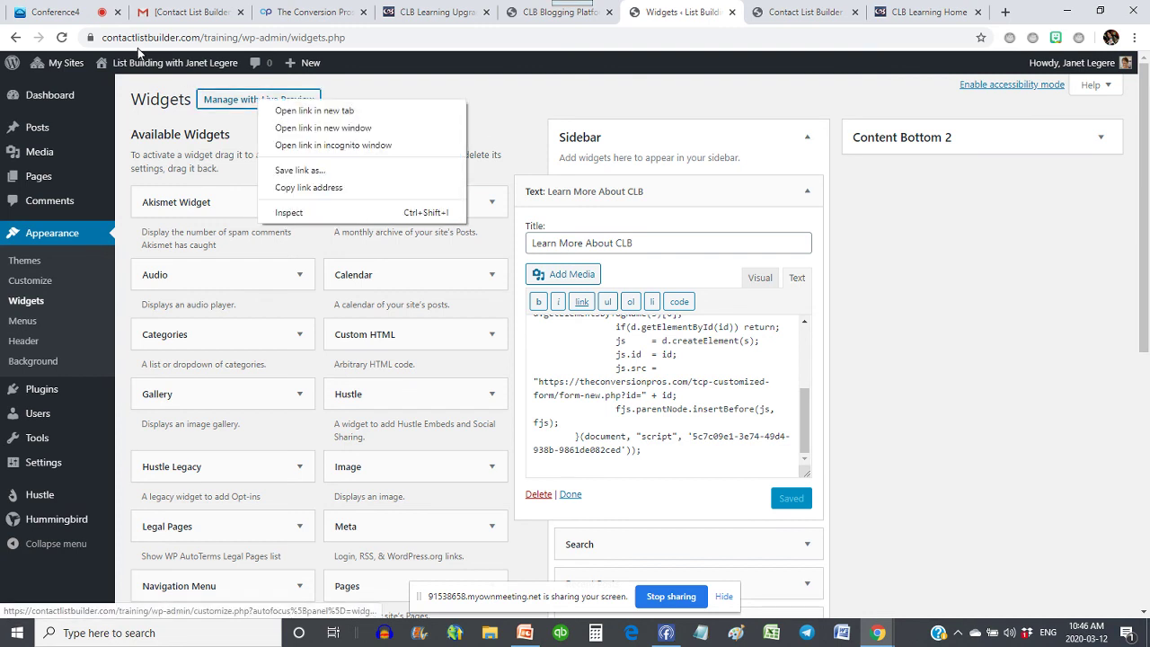
right_click(179, 65)
click(225, 70)
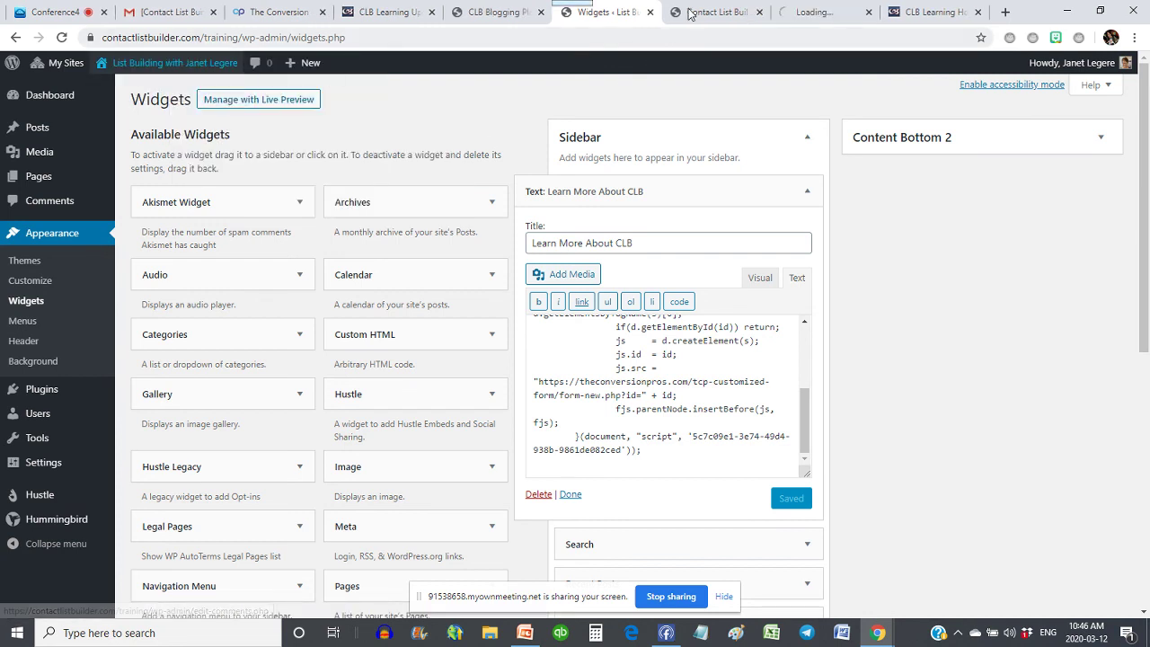
click(701, 12)
click(761, 12)
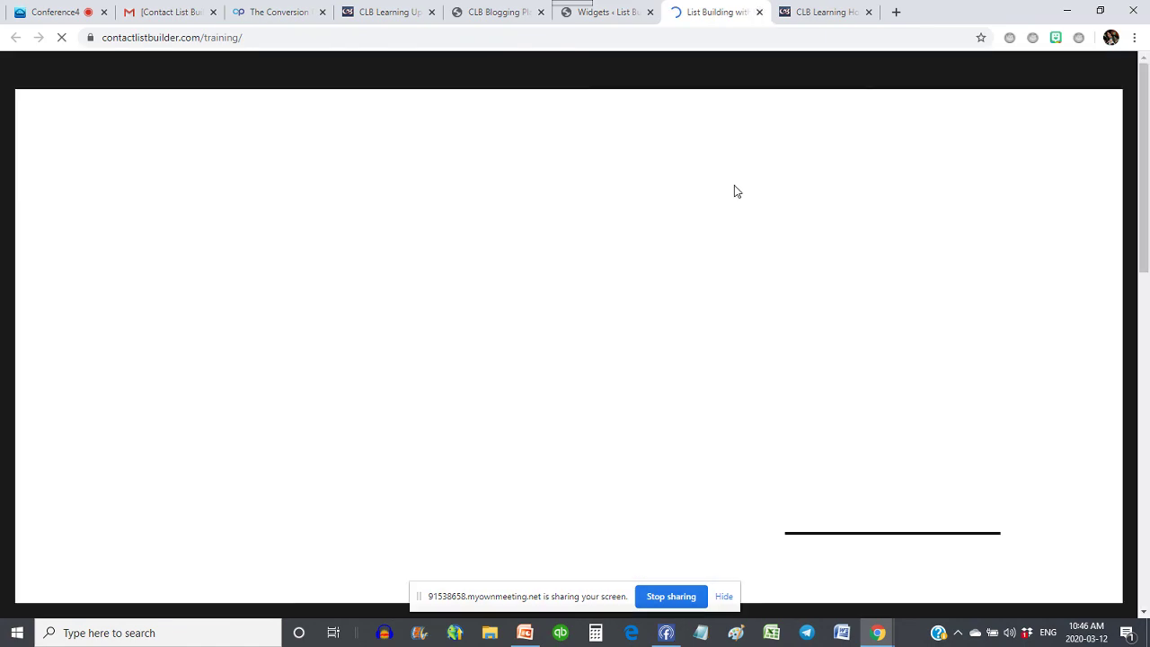
scroll(911, 289, down, 2)
scroll(912, 296, down, 1)
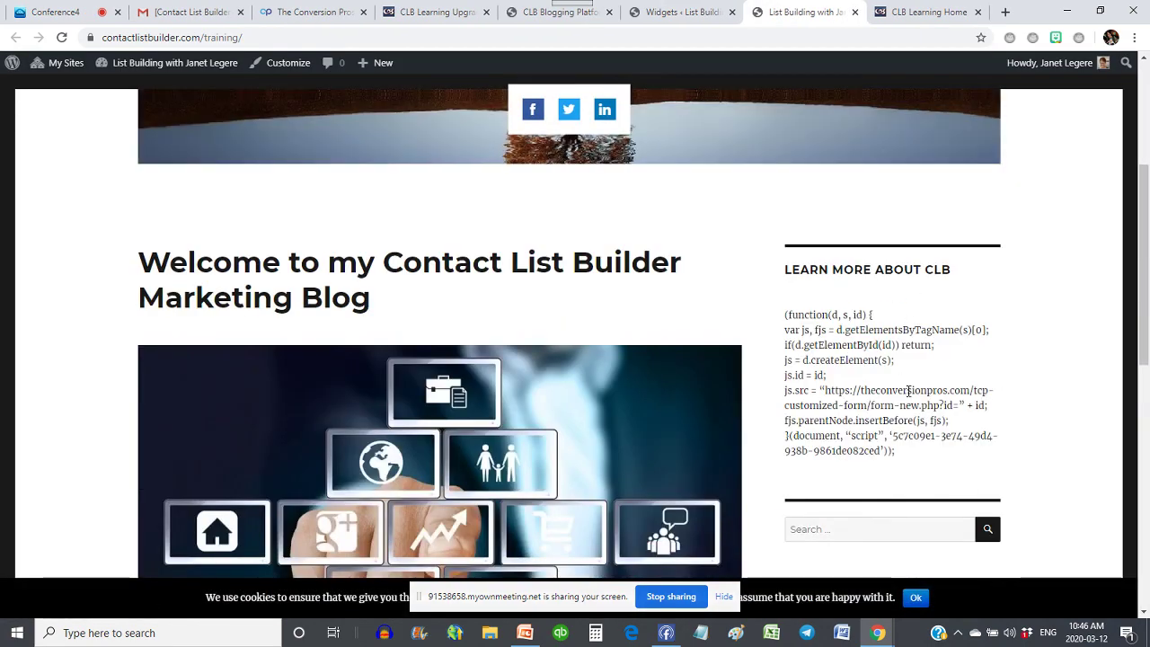
click(631, 636)
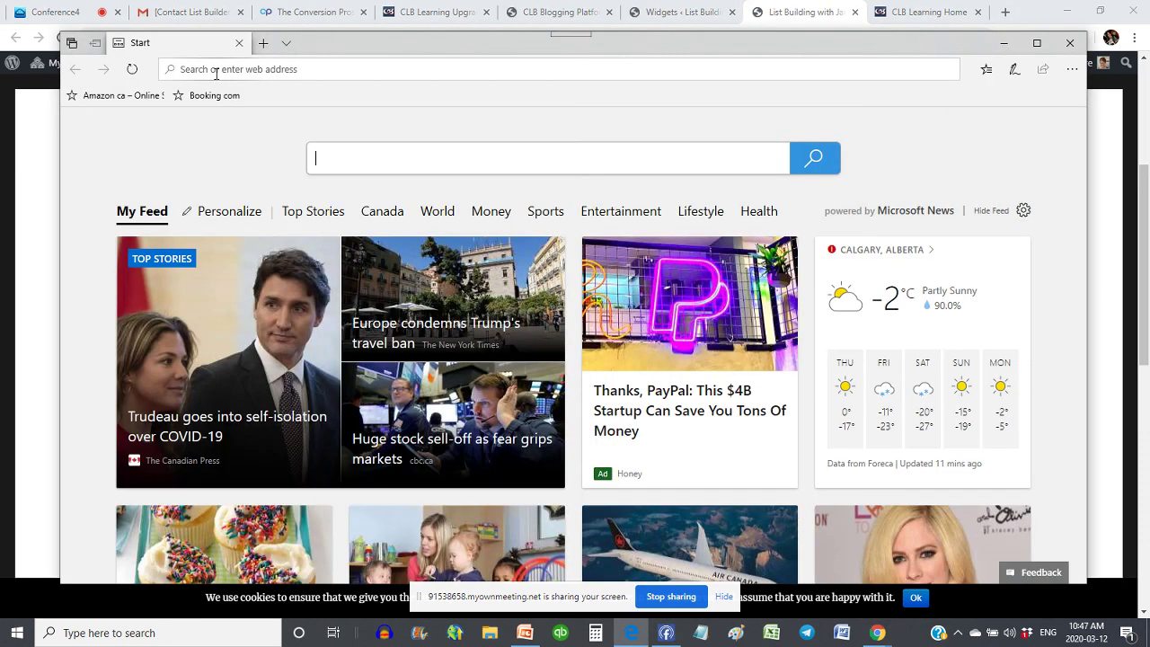
- Log in to the WordPress admin in Edge and go to Appearance > Widgets
click(215, 70)
text(contact)
key(Escape)
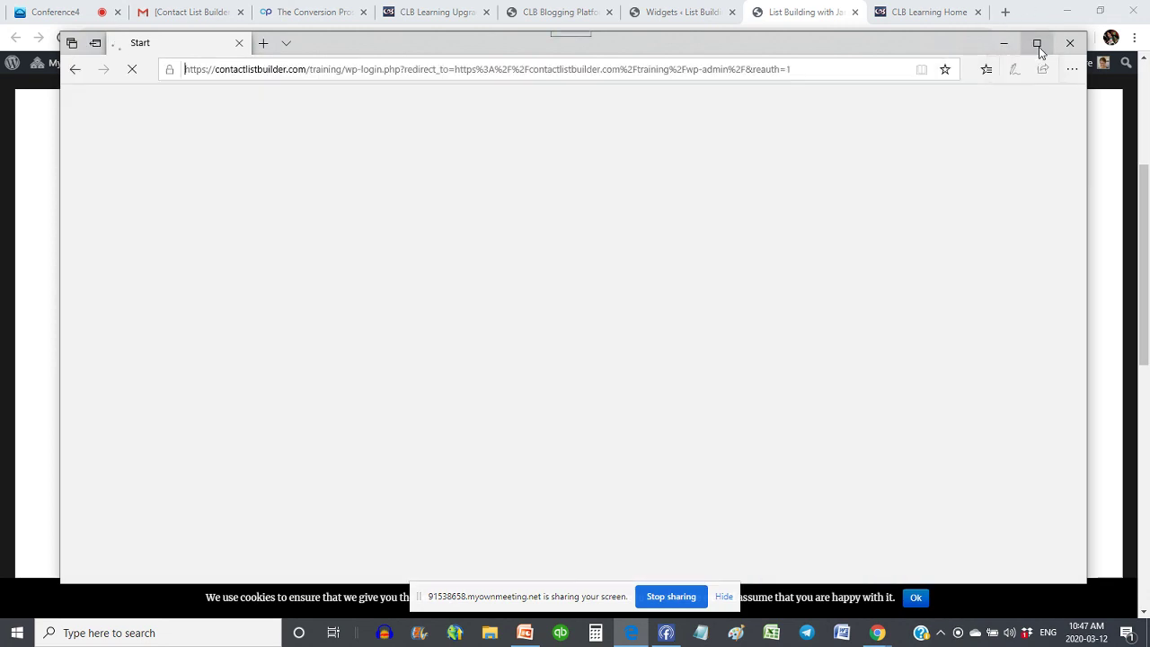
click(659, 396)
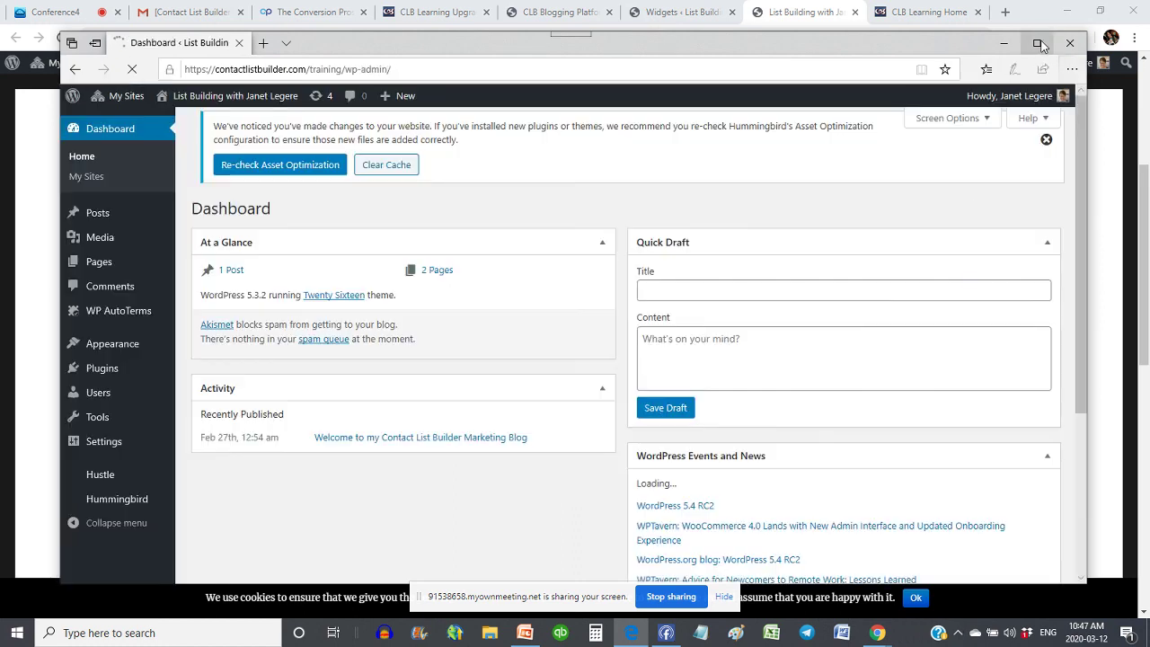
mouse_move(127, 395)
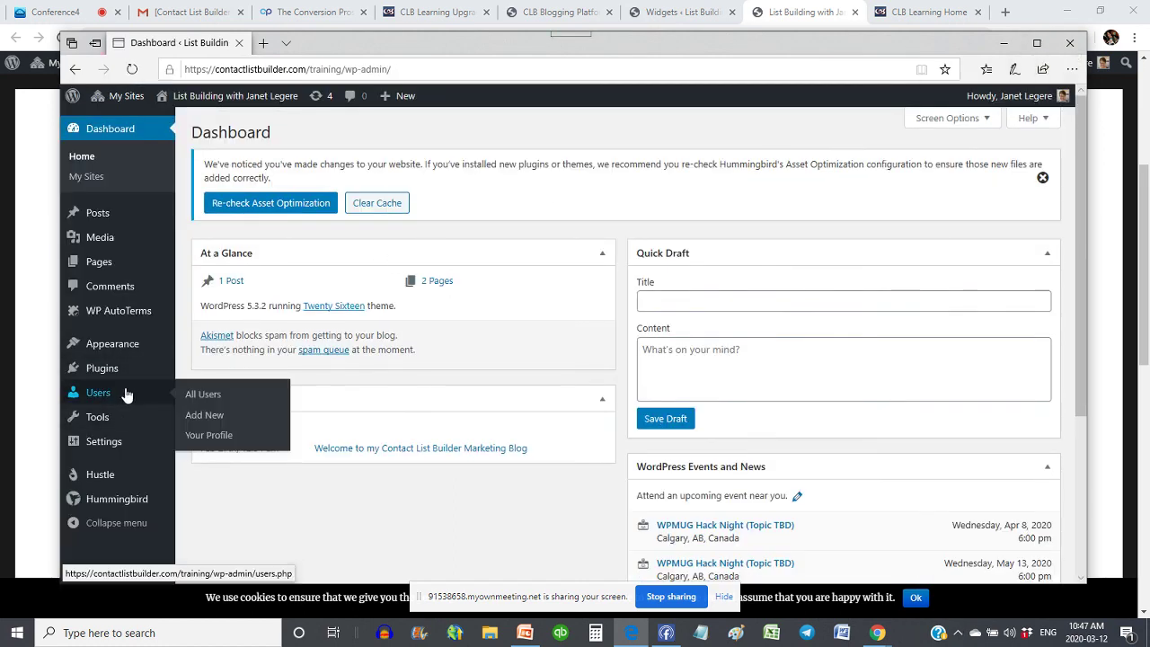
click(100, 346)
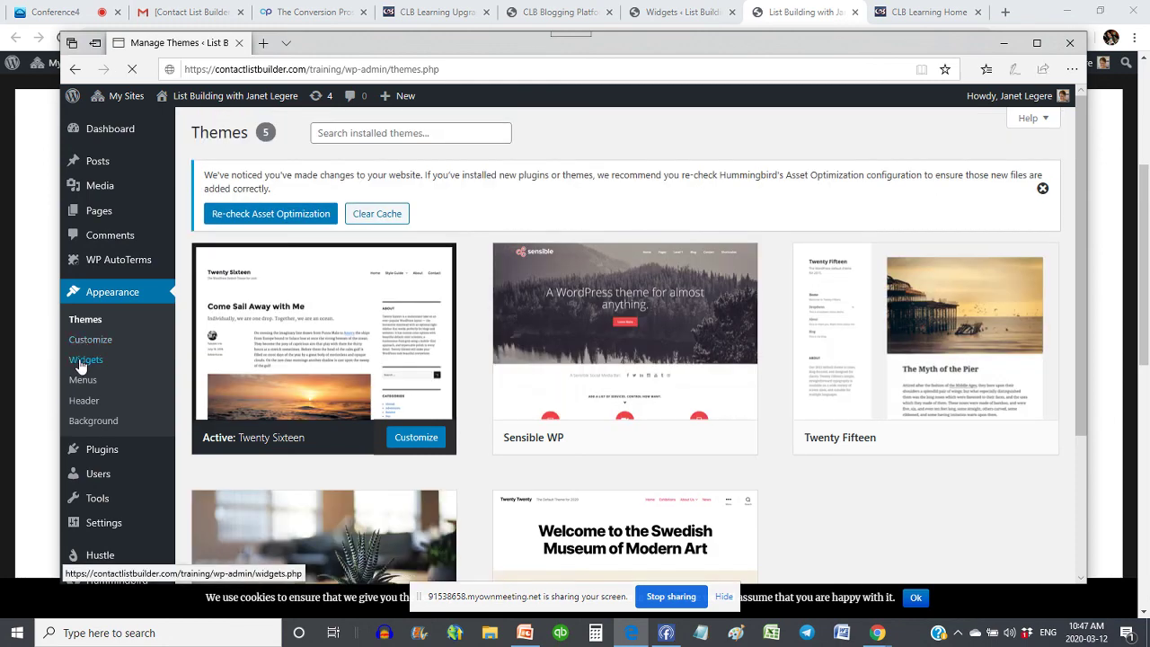
click(79, 359)
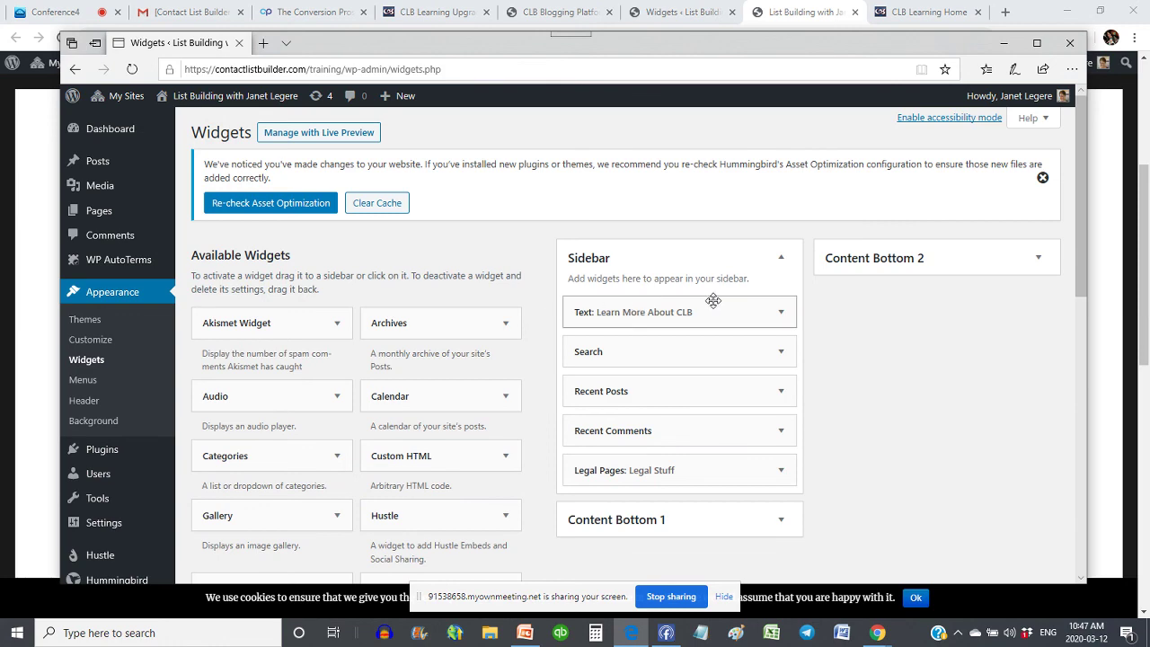
- Replace the Learn More About CLB widget's content with the copied form script and save
click(781, 318)
scroll(788, 315, down, 2)
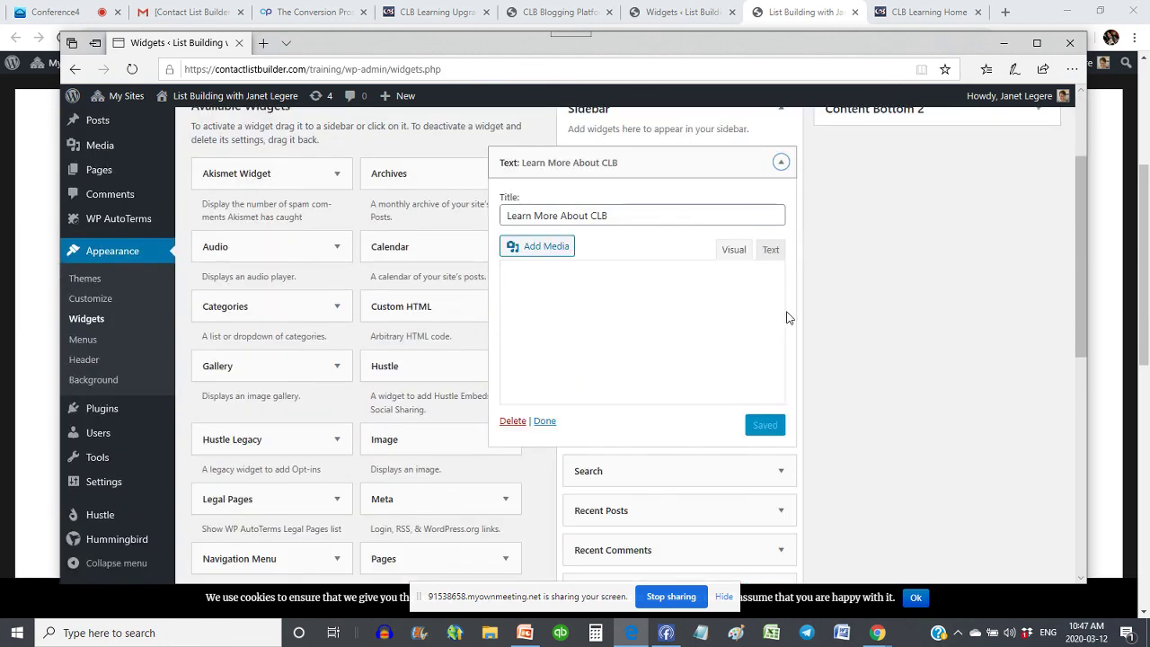
click(771, 250)
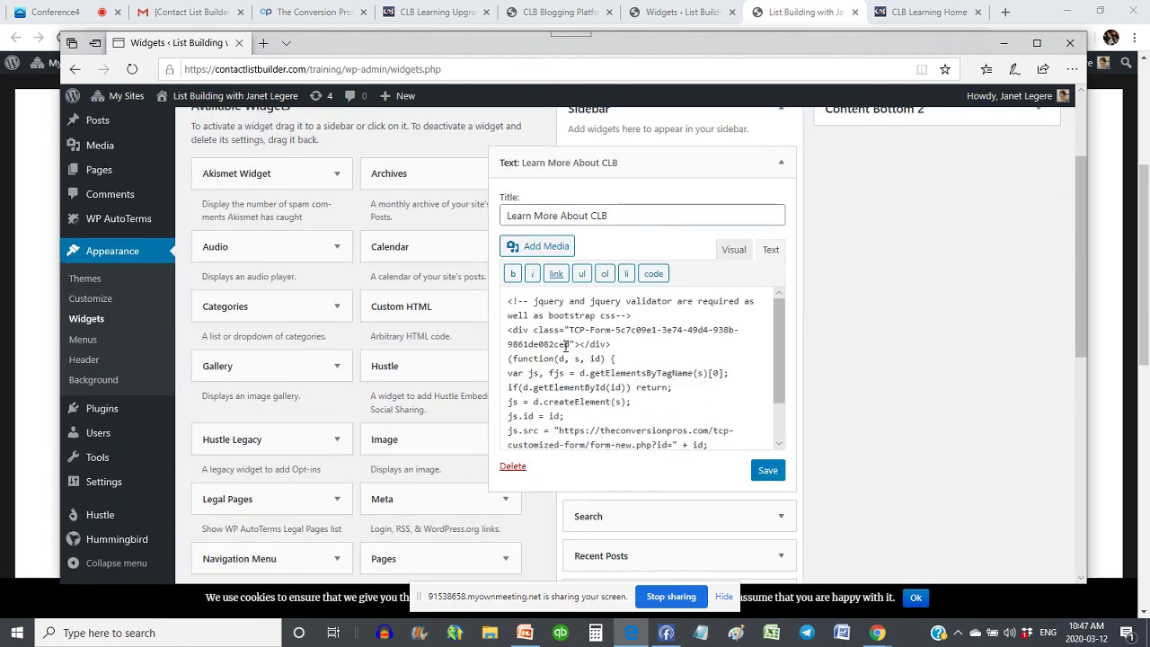
key(ctrl+a)
key(ctrl+v)
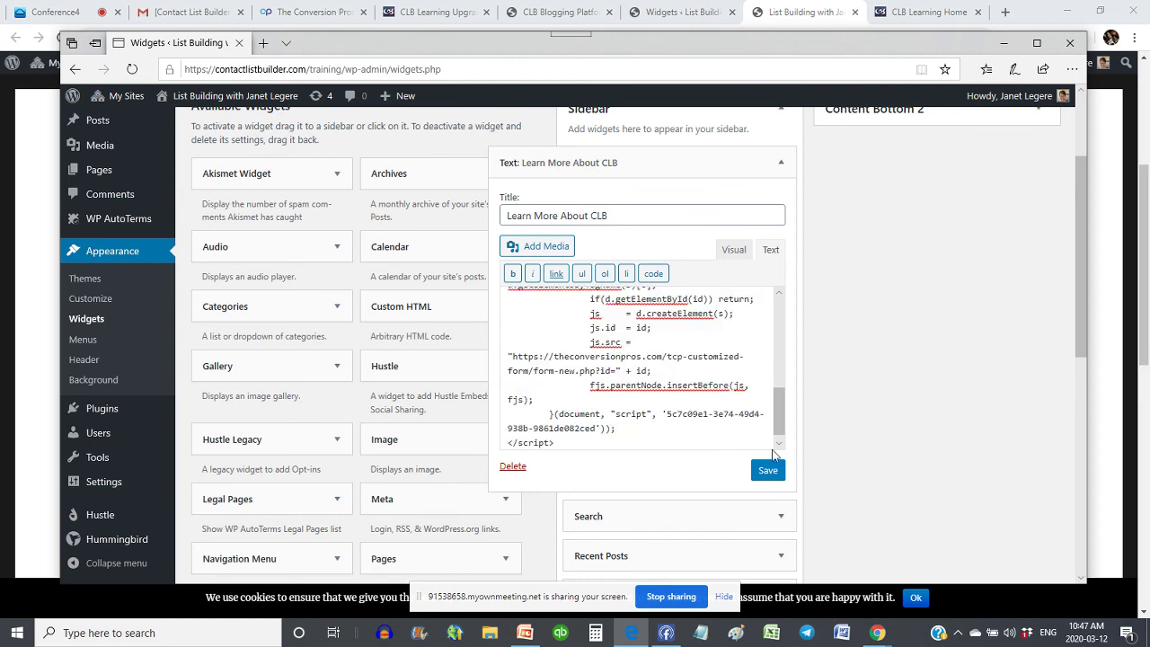
click(769, 470)
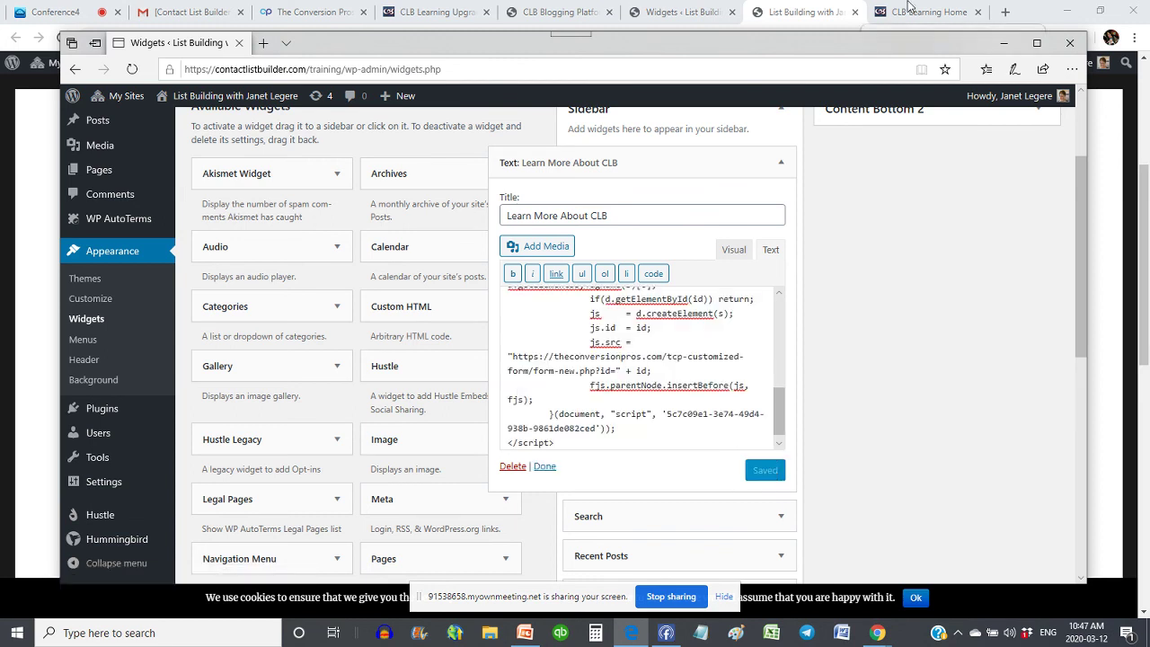
click(908, 9)
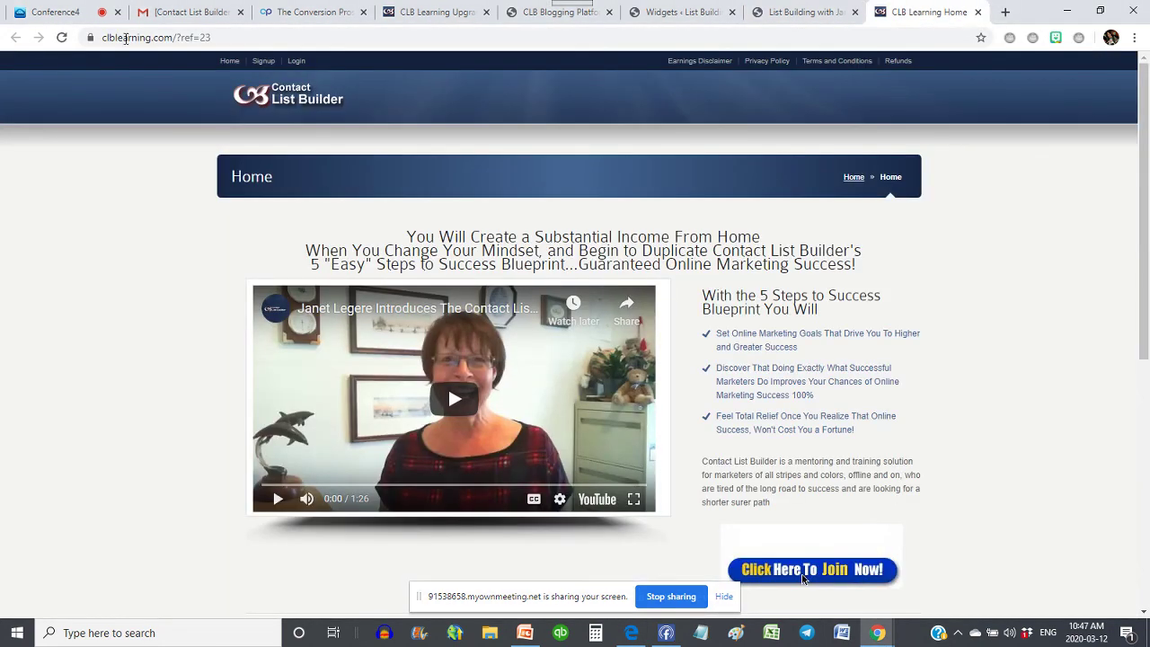
- Submit a test signup through the blog sidebar form using autofilled contact details and dismiss the thank-you alert
click(821, 9)
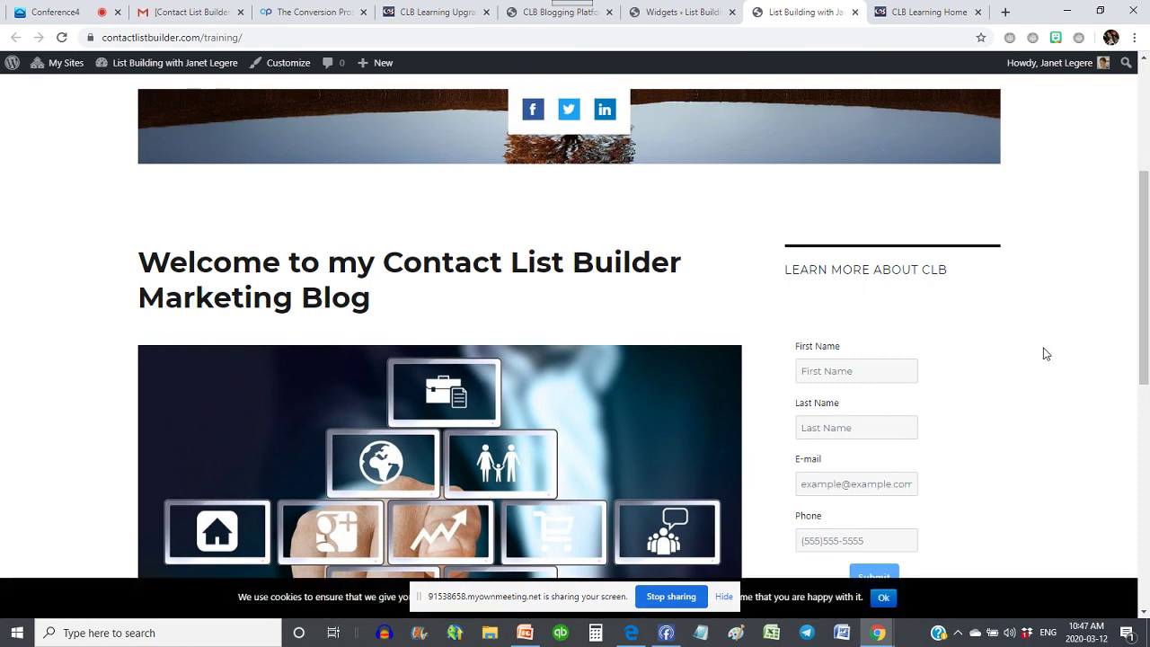
scroll(883, 333, down, 2)
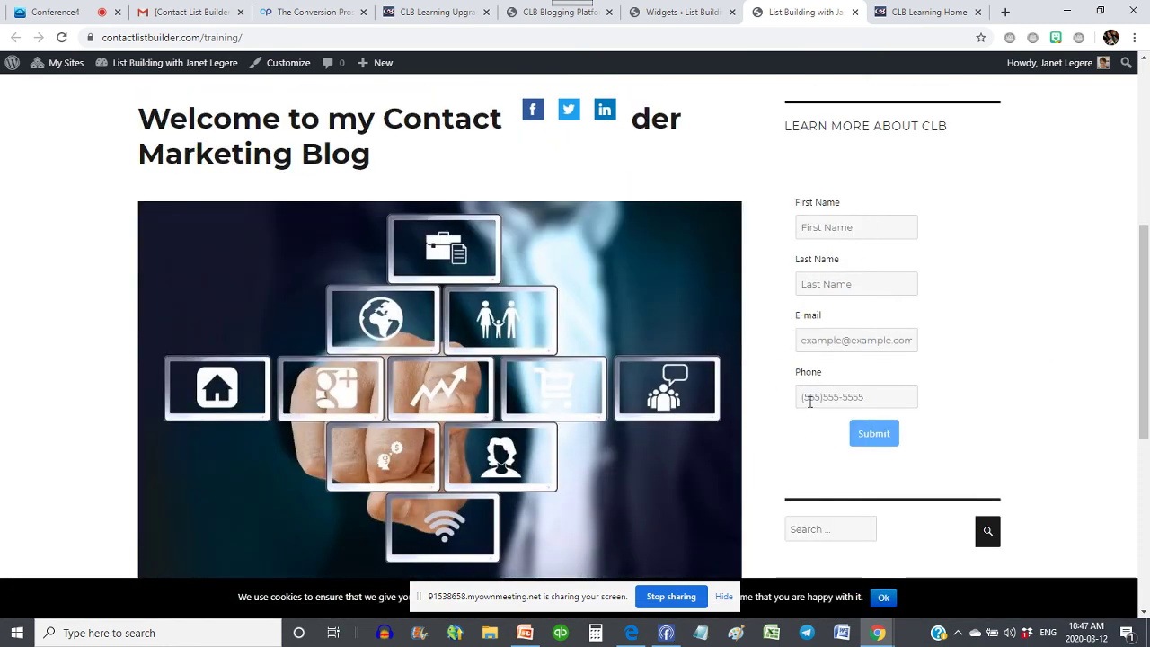
click(827, 227)
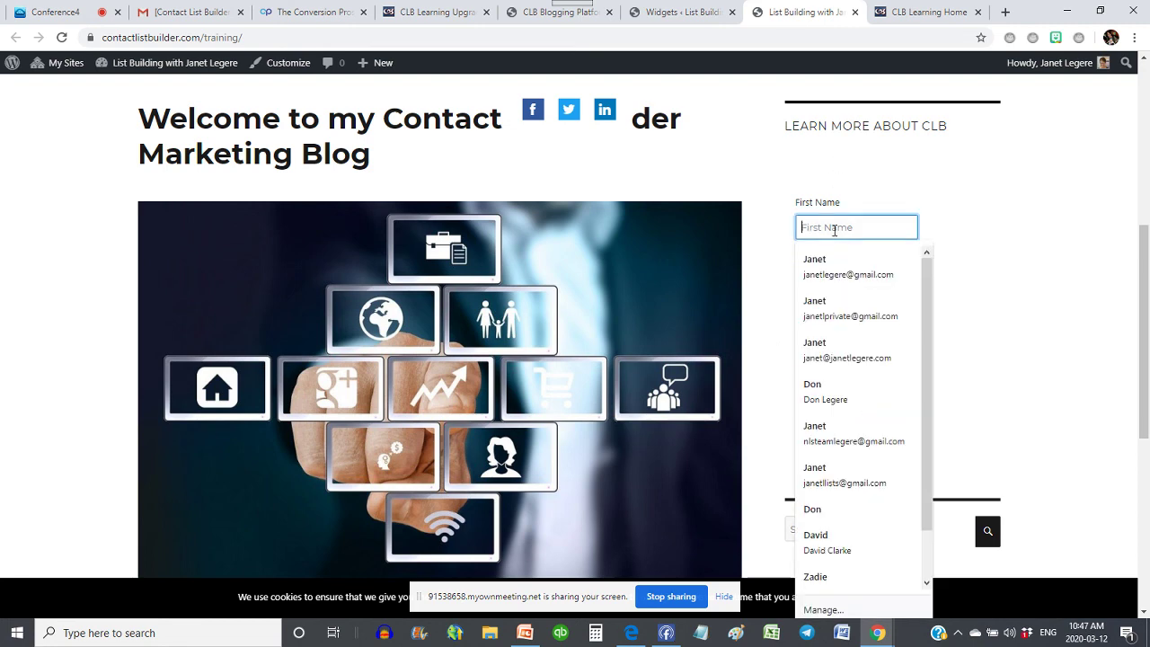
click(833, 278)
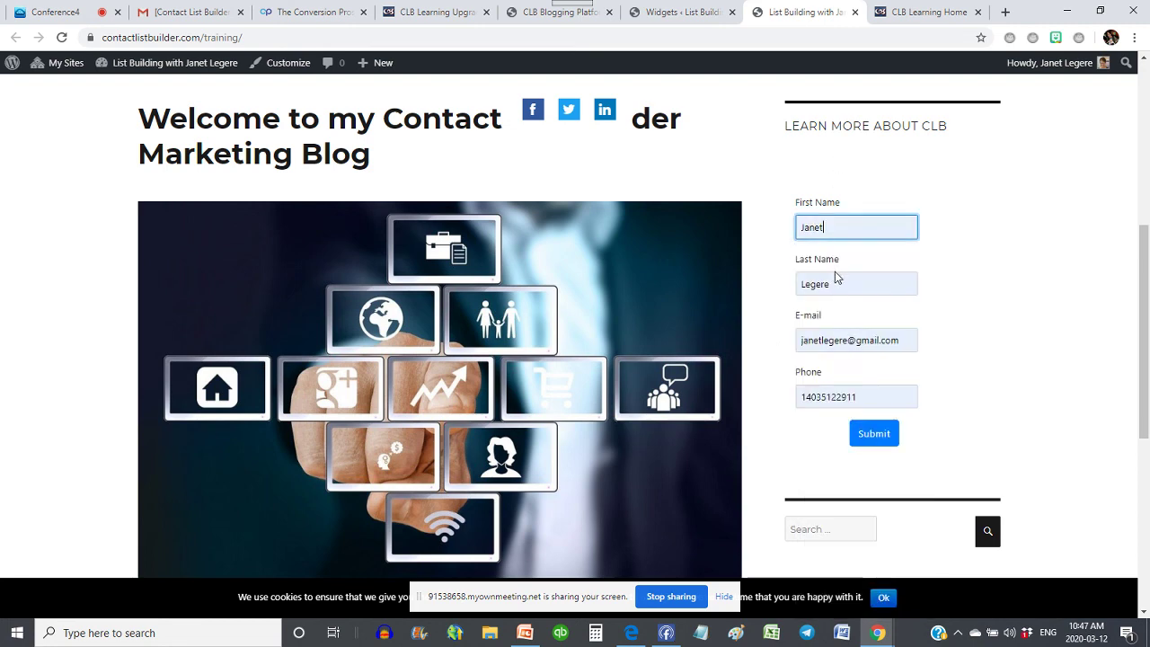
click(869, 439)
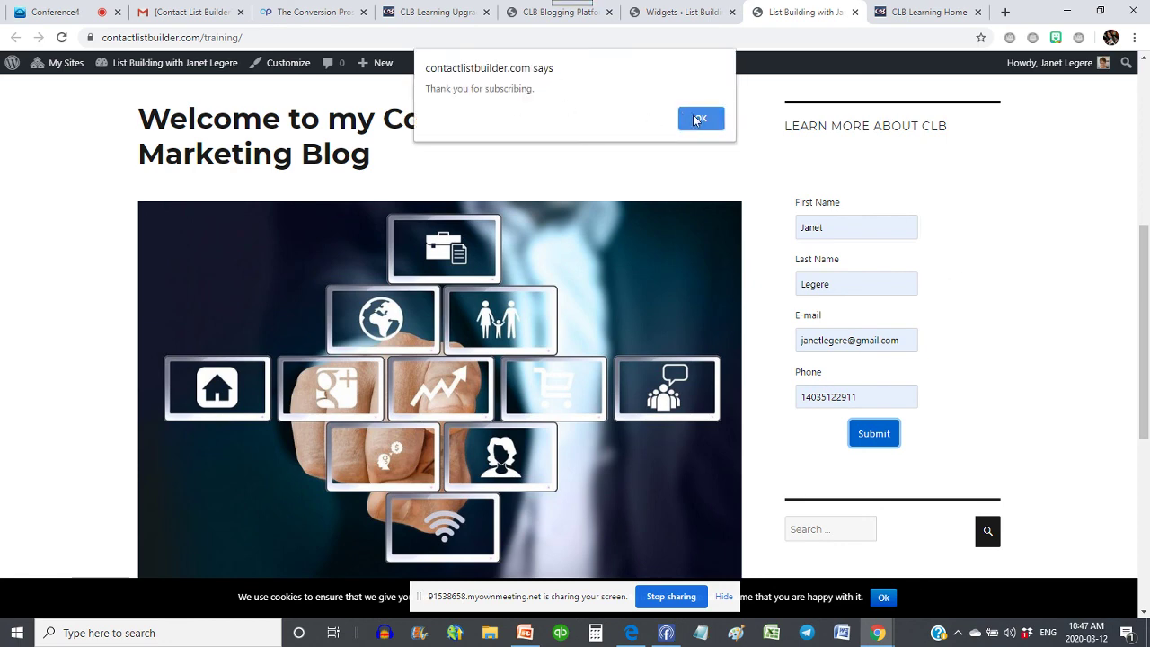
click(700, 122)
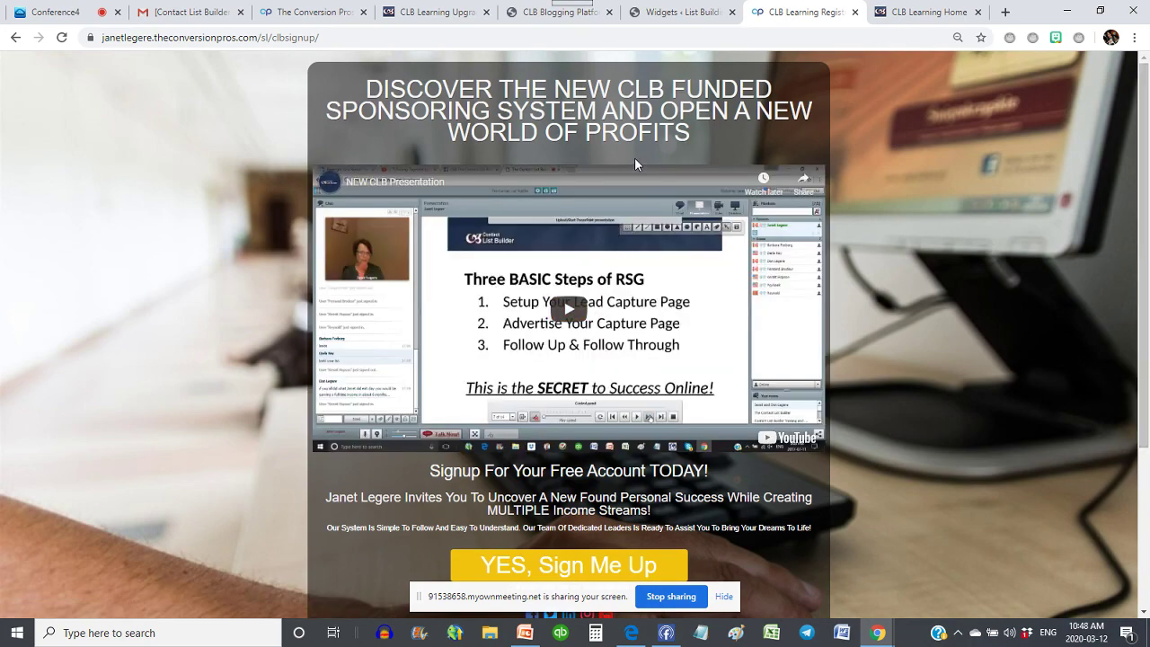
scroll(635, 157, down, 2)
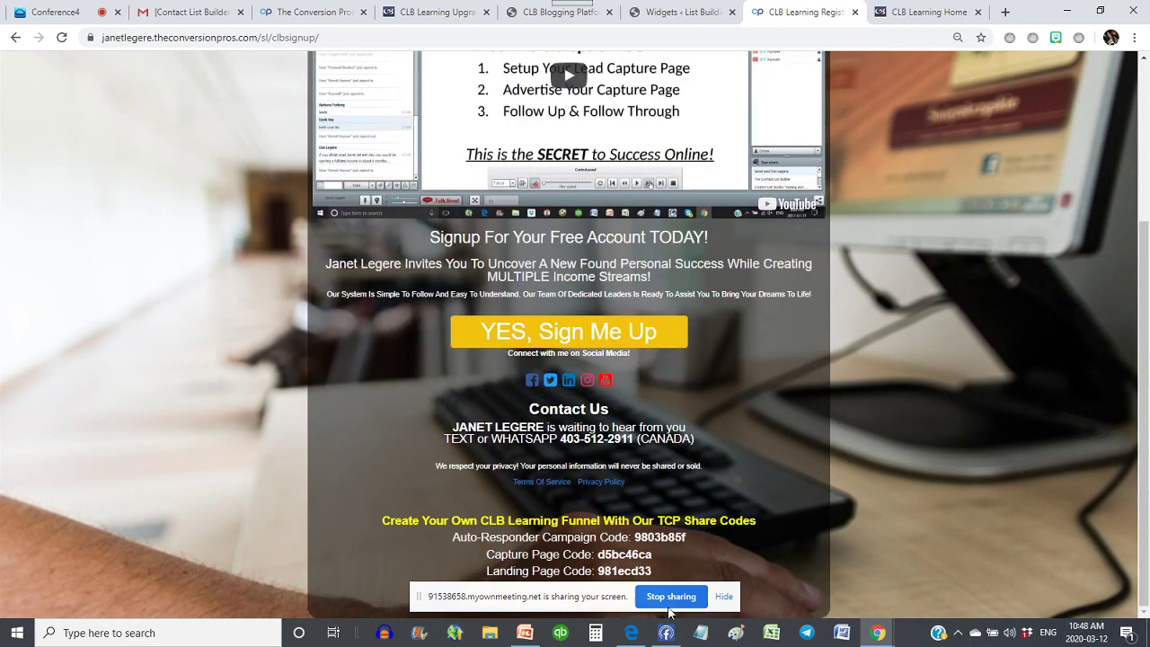
scroll(900, 212, up, 3)
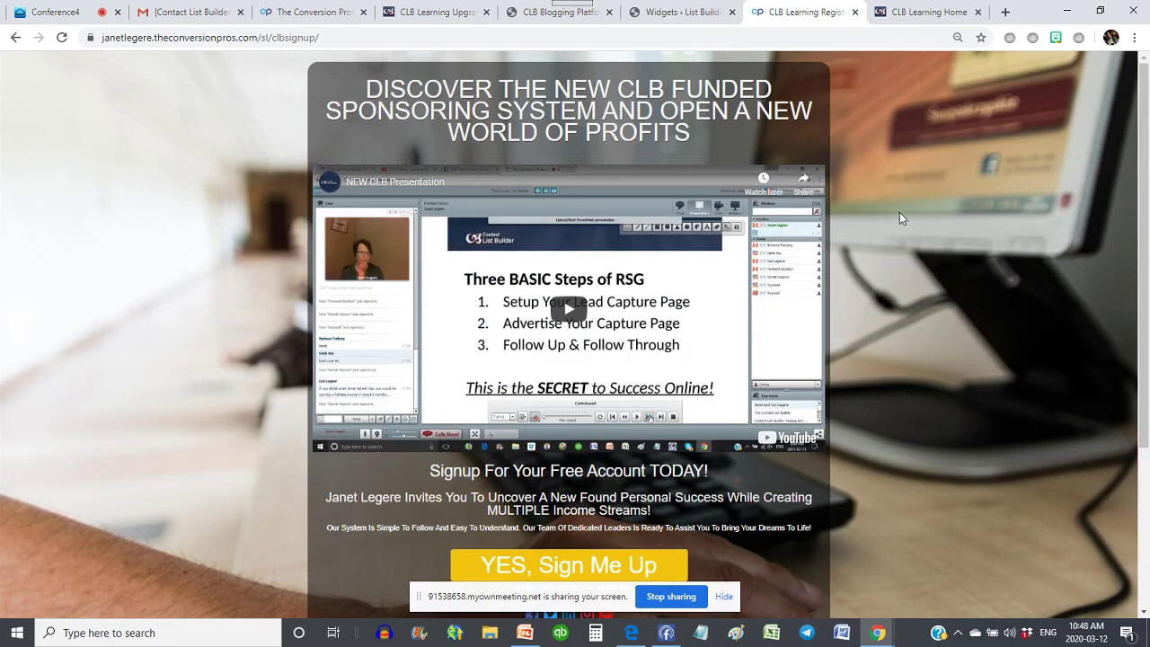
click(663, 11)
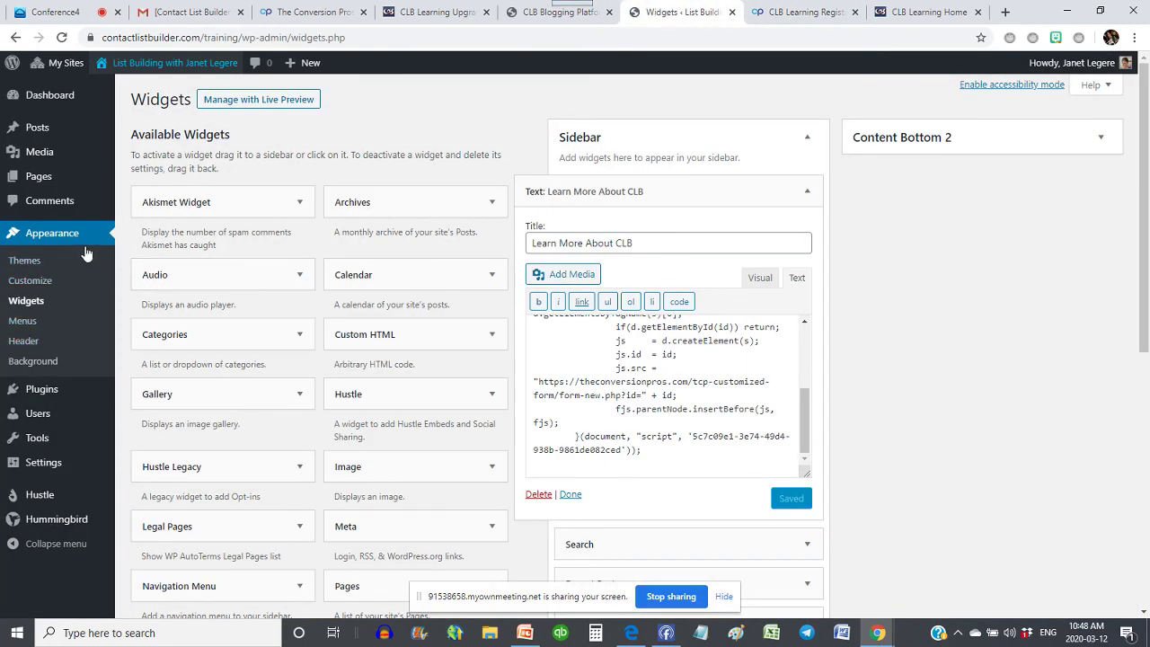
- Open the Plugins page listing Akismet Anti-Spam
scroll(5, 411, down, 1)
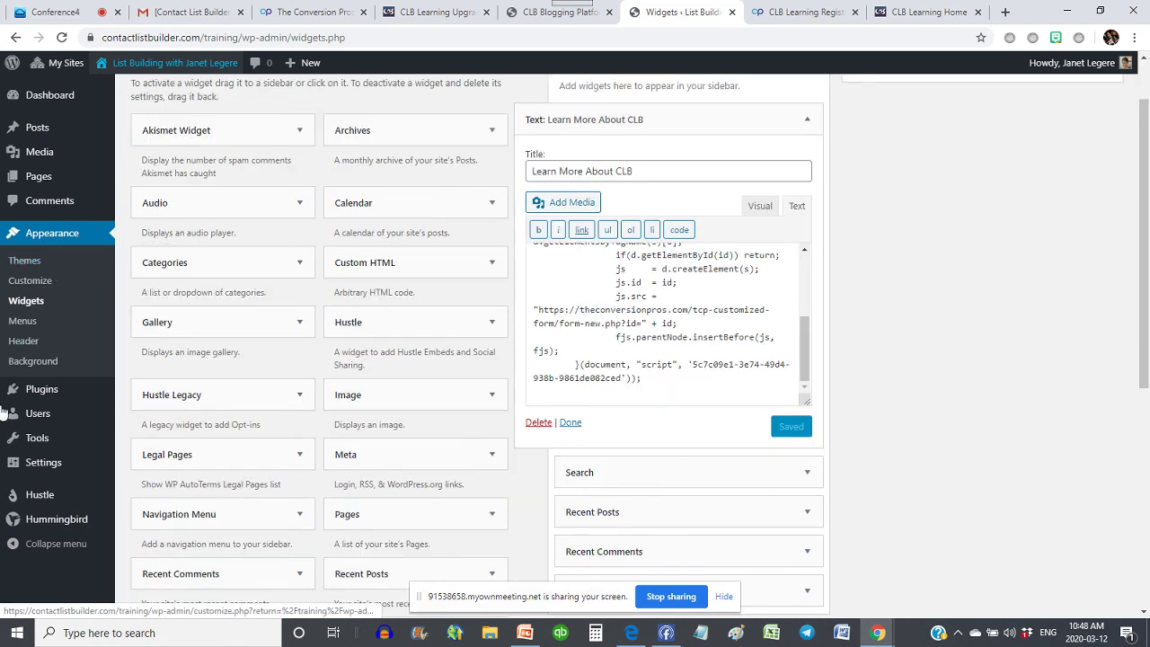
click(41, 393)
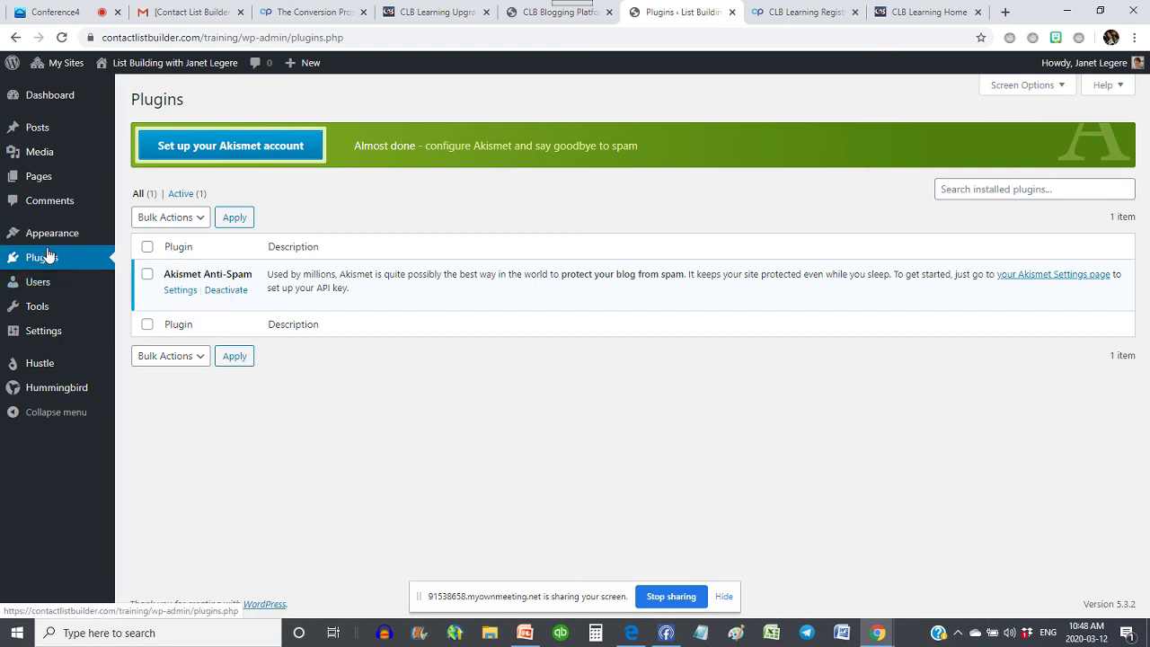
- Open the Akismet Anti-Spam settings and start setting up an Akismet account
mouse_move(41, 339)
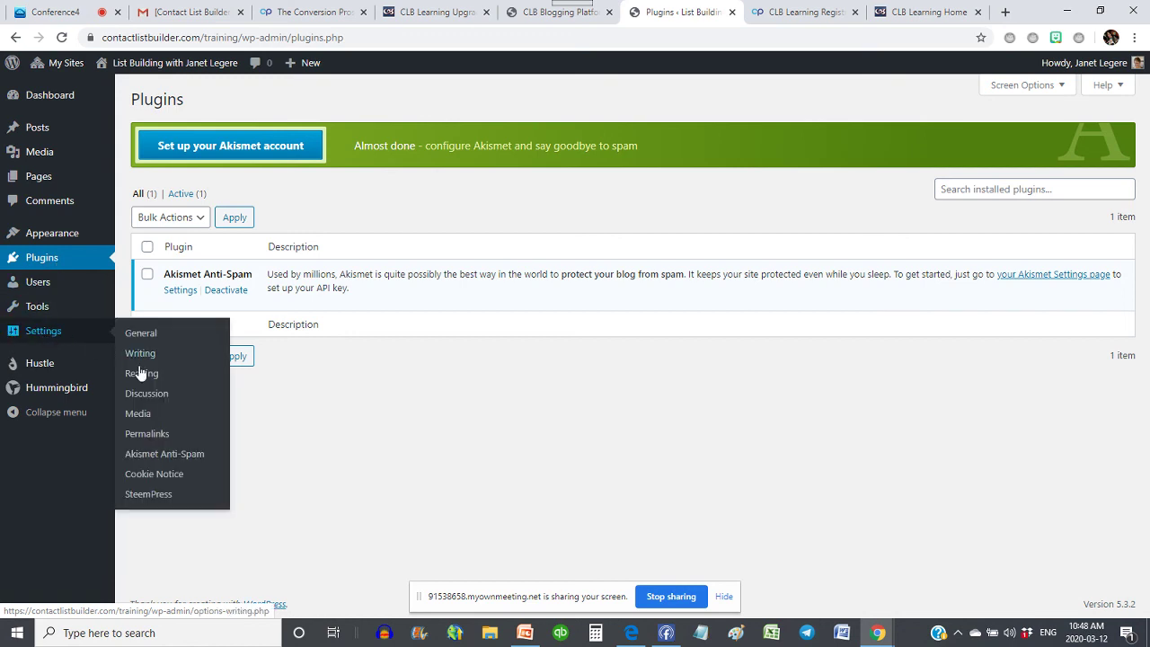
click(179, 291)
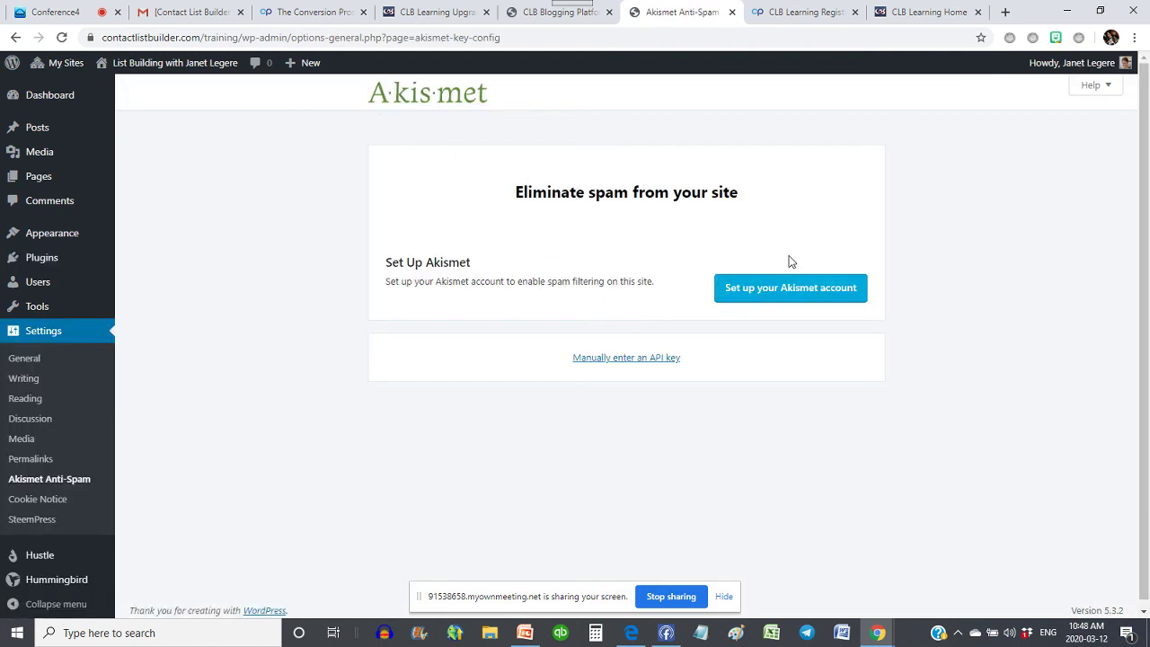
click(811, 297)
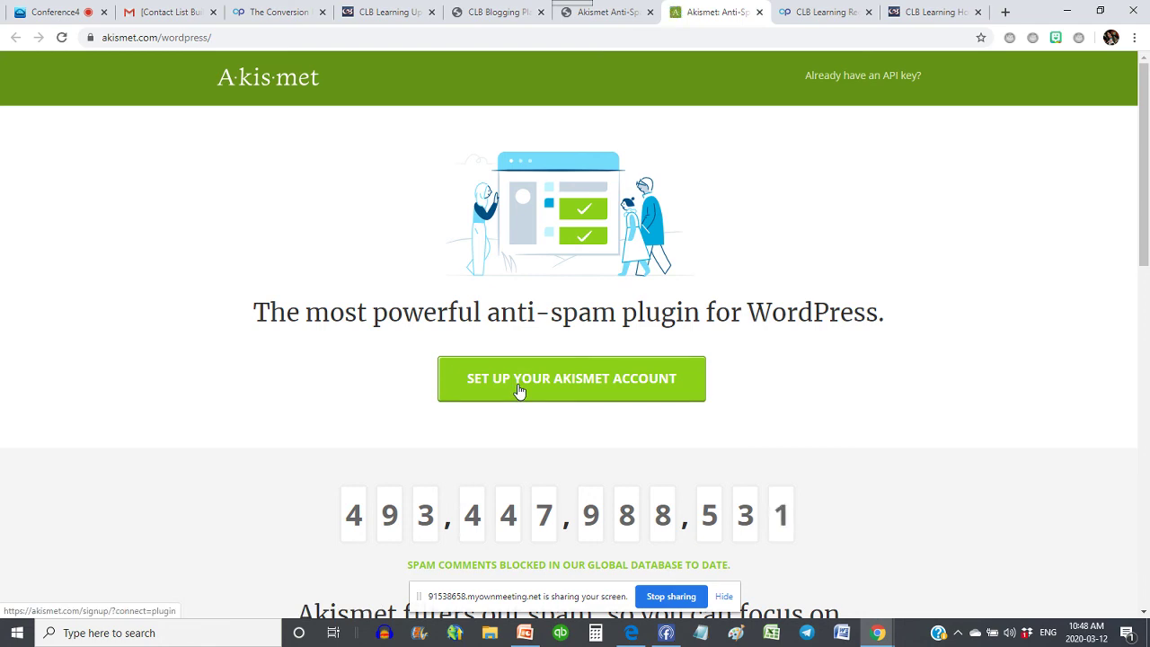
- Check the existing API key help, then reveal the manual API key field in WordPress
scroll(860, 333, down, 5)
scroll(860, 334, up, 5)
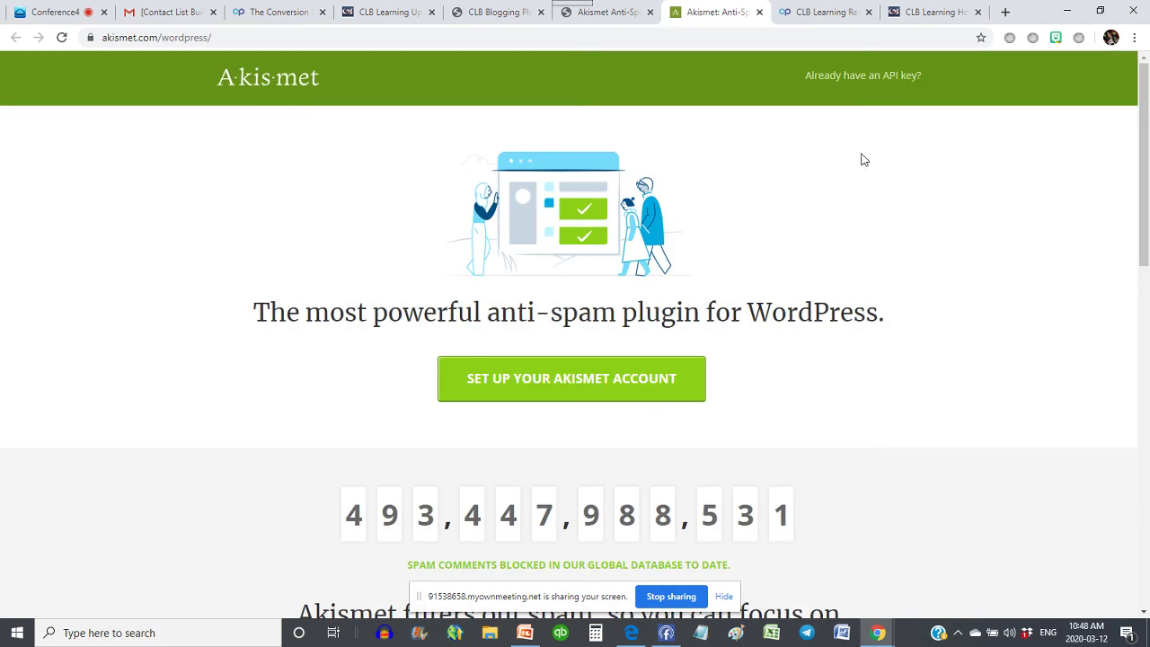
click(866, 79)
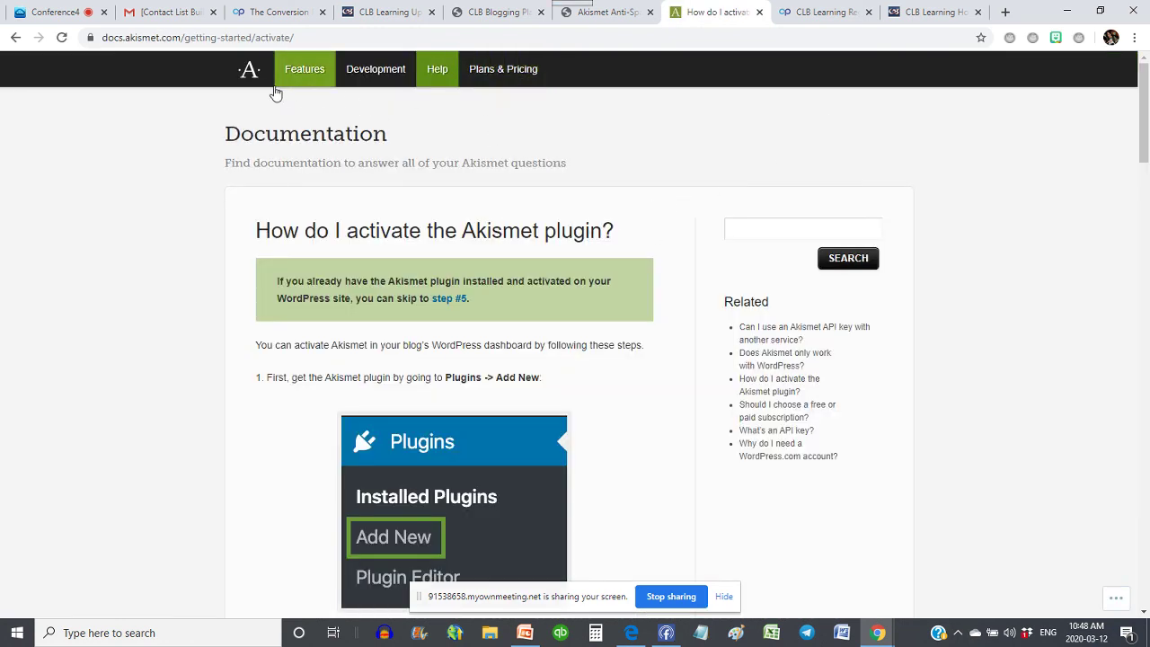
click(14, 39)
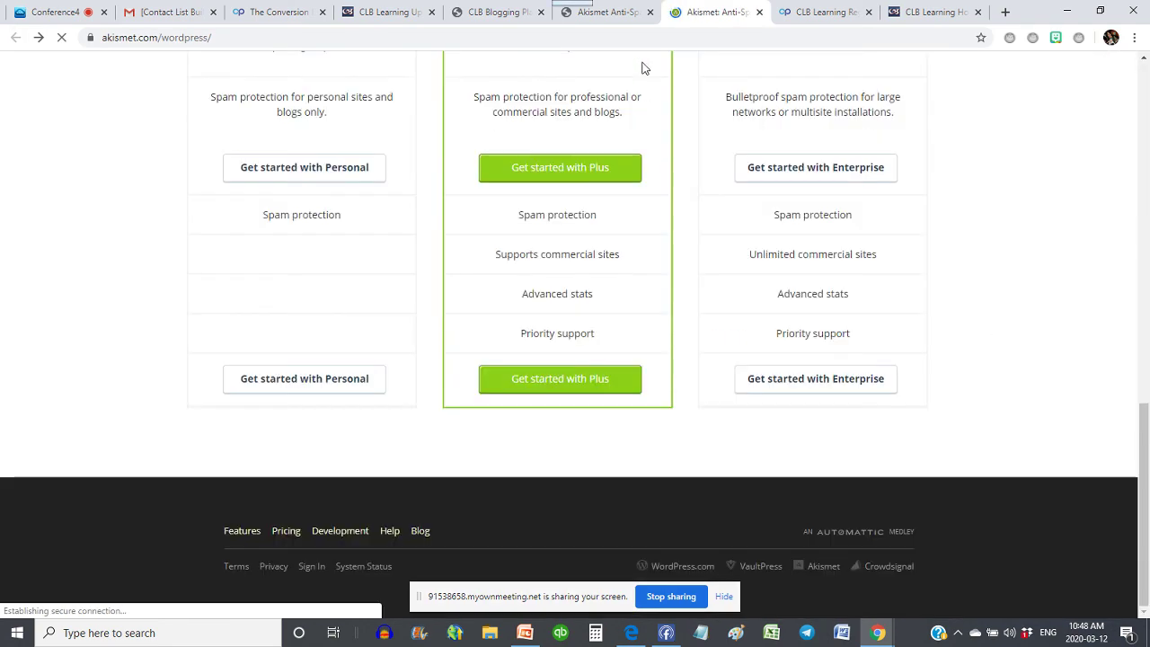
click(608, 14)
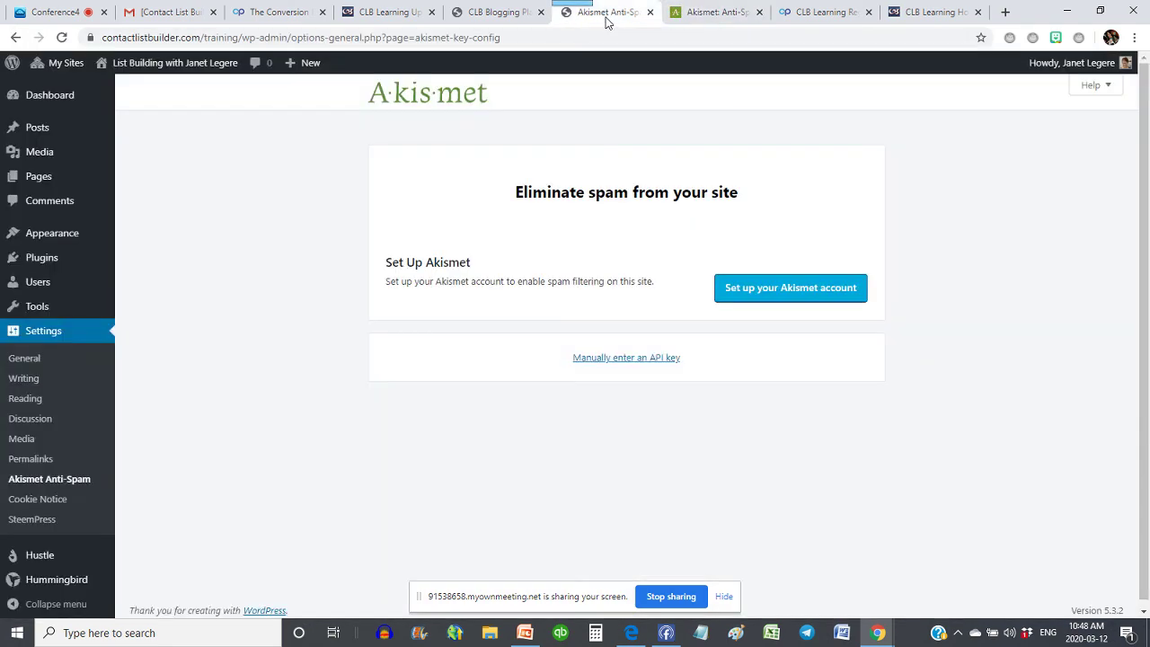
click(607, 359)
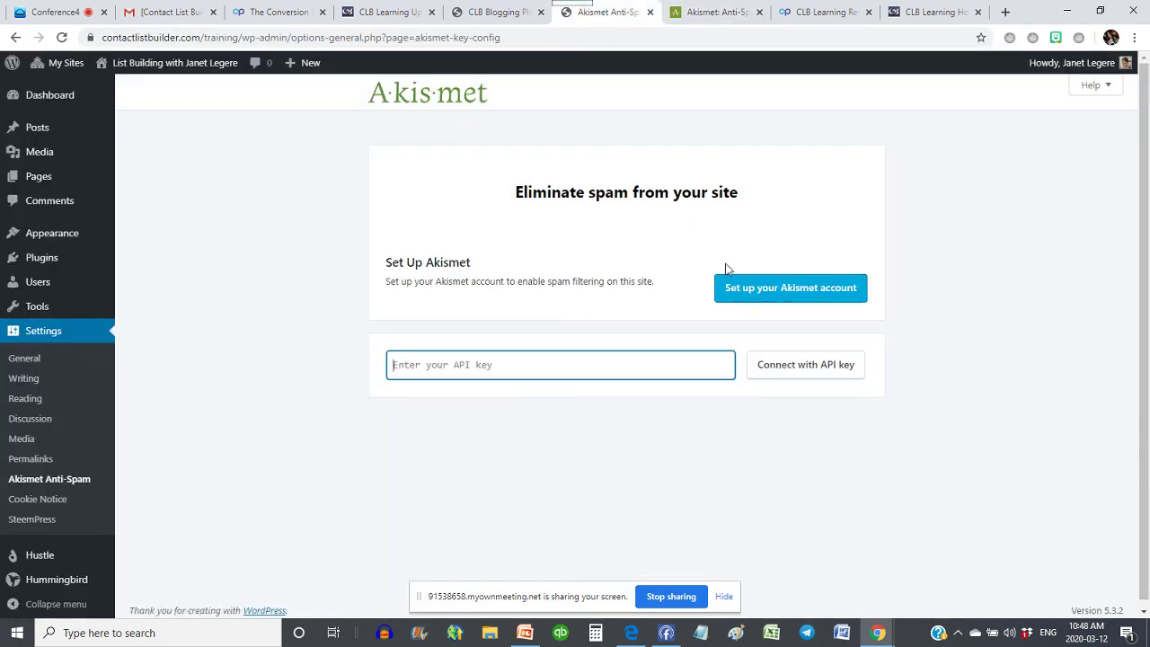
- Choose the Akismet Personal plan, showing checkout at C$48.60 per year
click(692, 9)
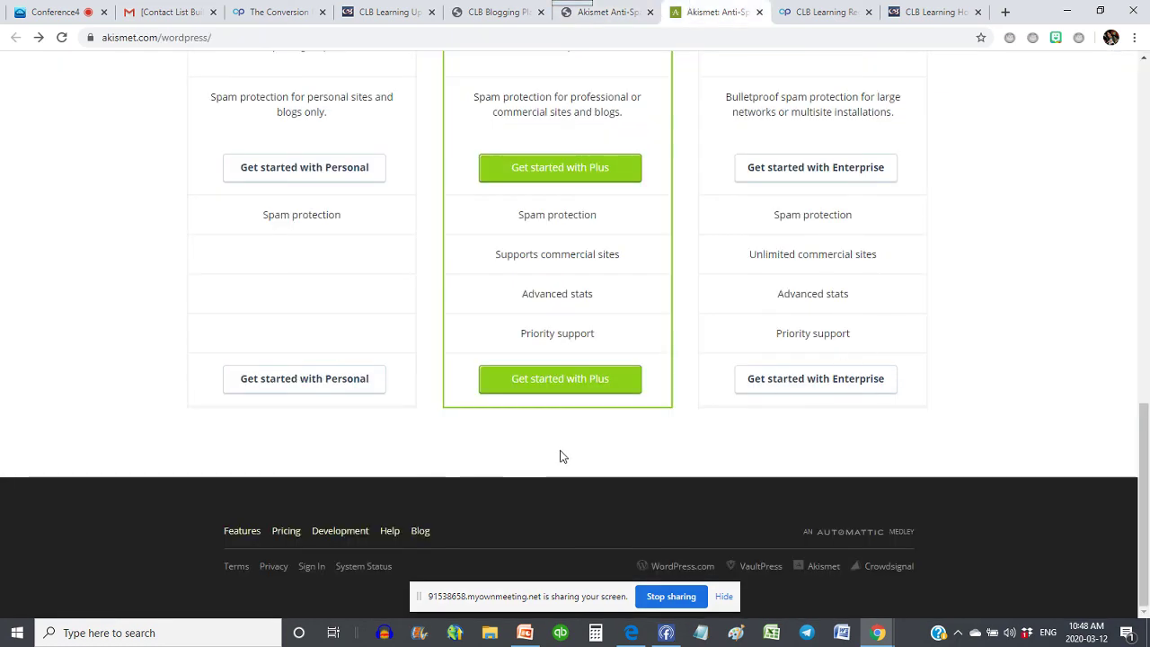
scroll(329, 231, up, 3)
scroll(311, 287, down, 2)
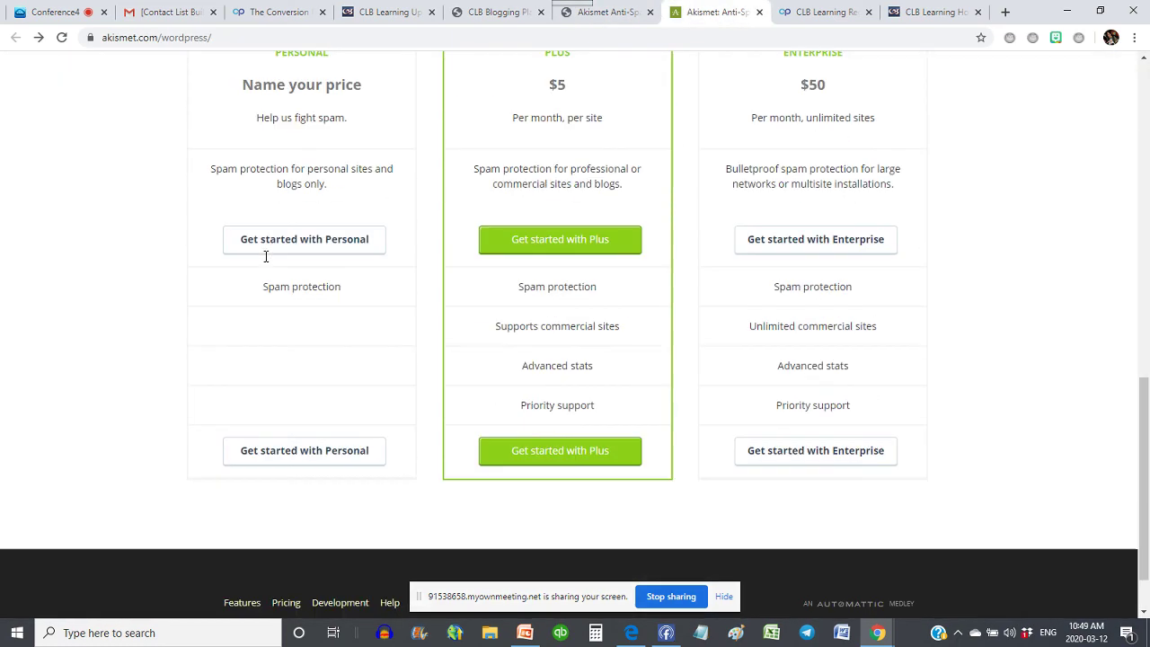
click(274, 452)
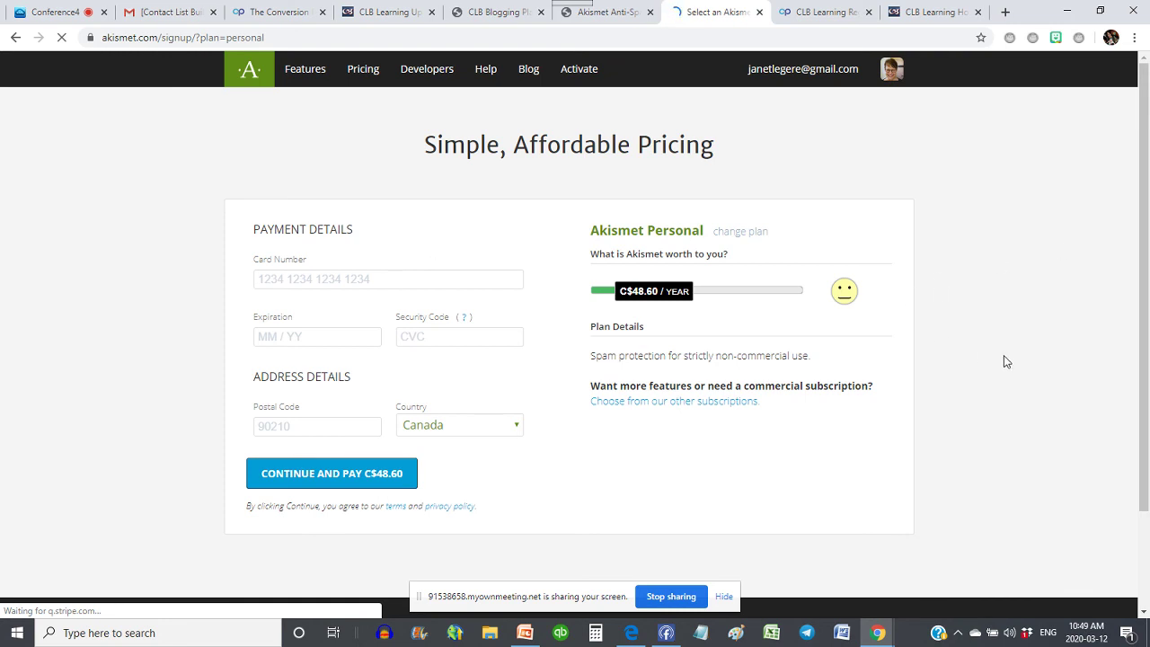
- Reselect the Personal plan and drag its price slider down to C$0 per year
scroll(1002, 359, down, 2)
scroll(999, 362, up, 2)
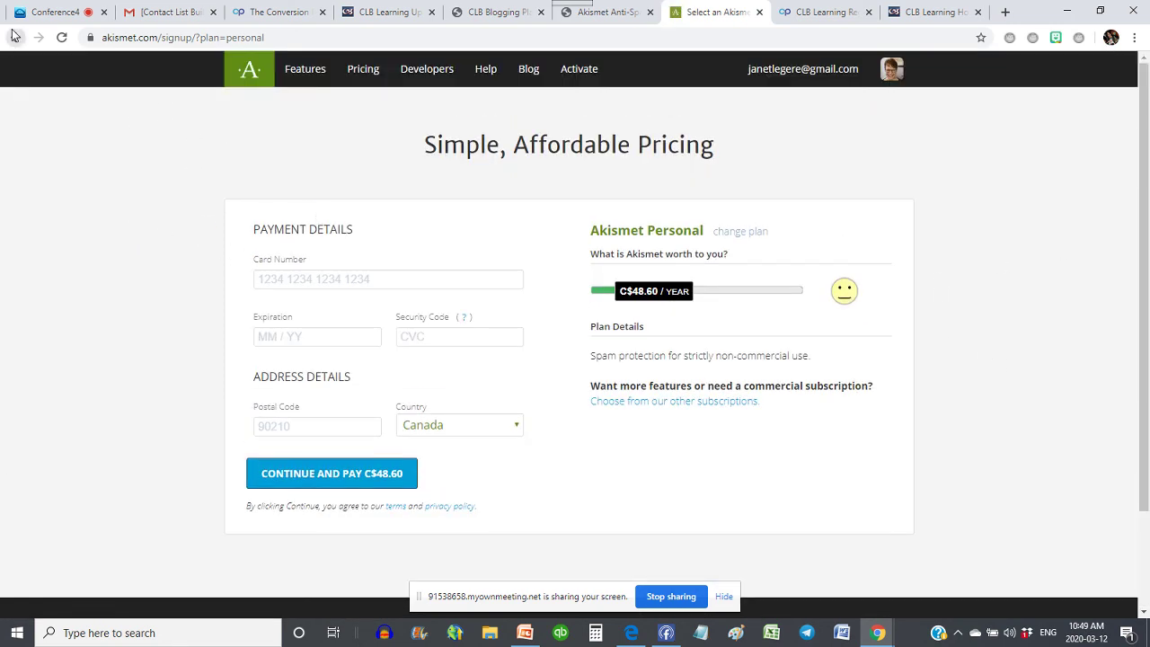
click(15, 37)
click(259, 244)
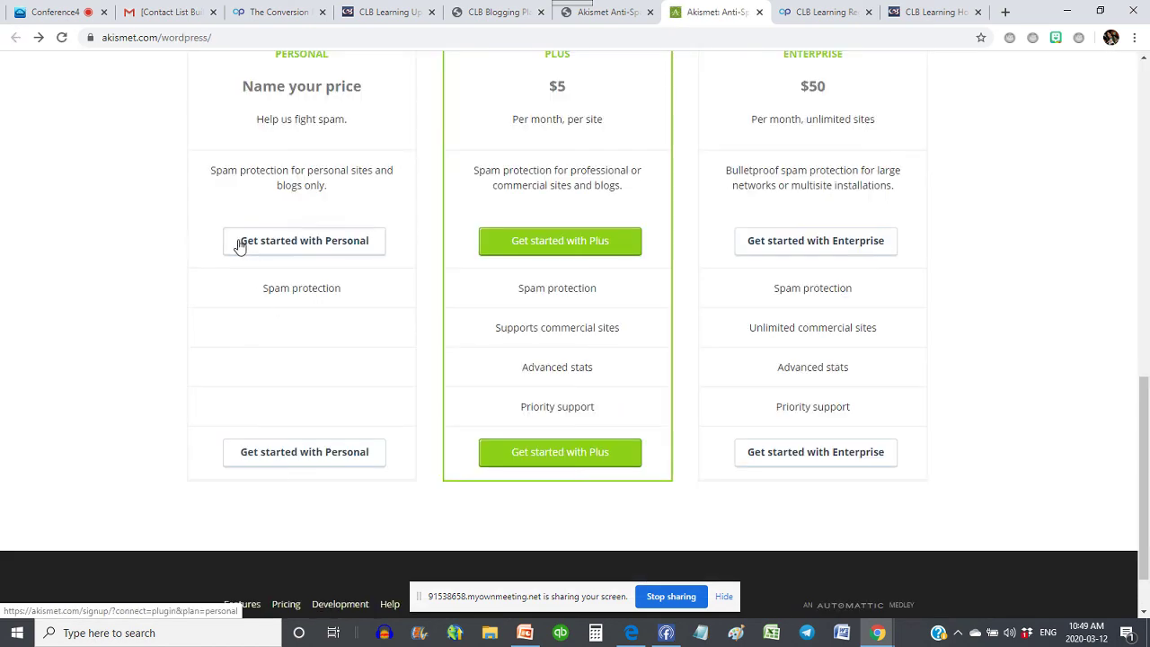
scroll(212, 229, up, 1)
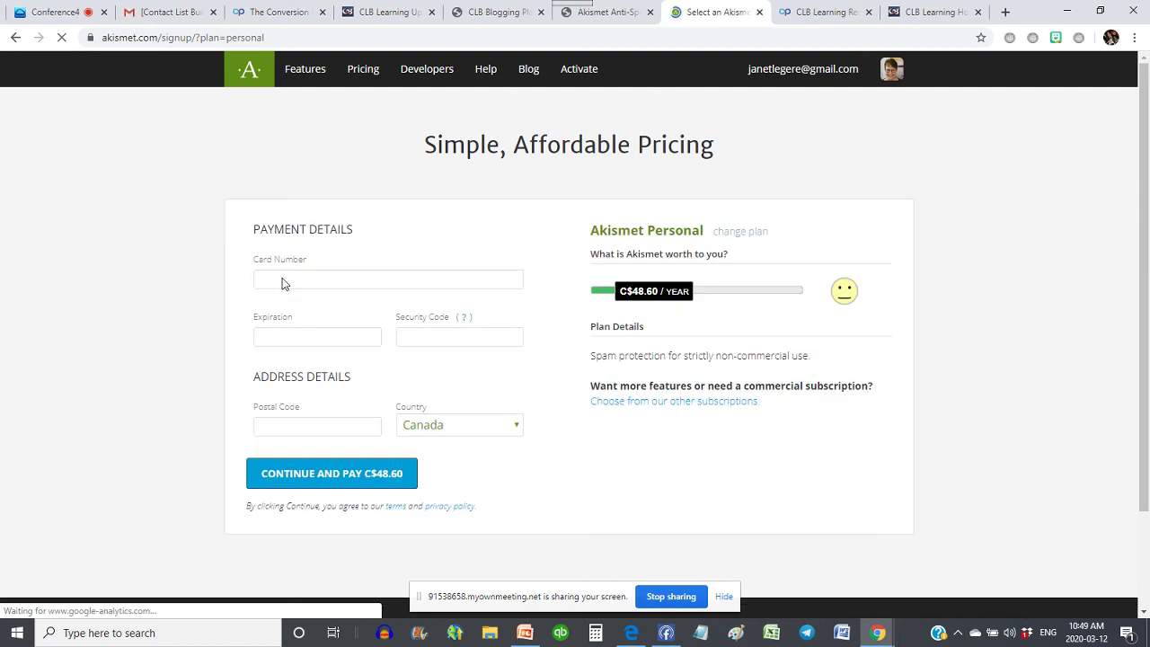
scroll(203, 259, down, 2)
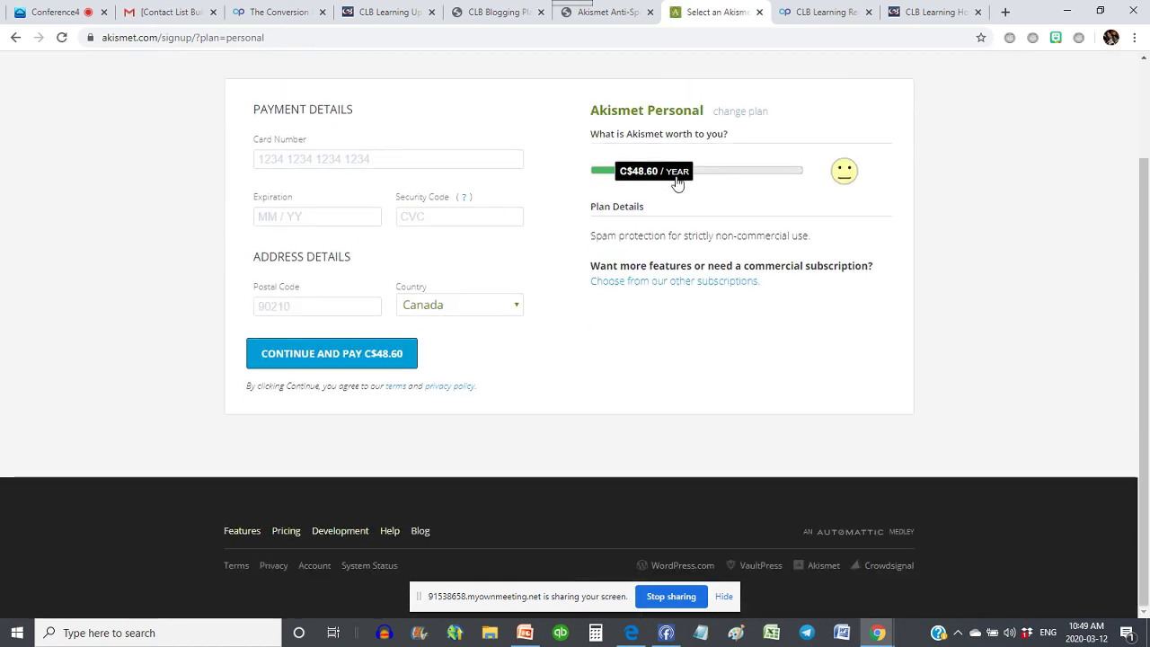
drag(678, 182, 586, 173)
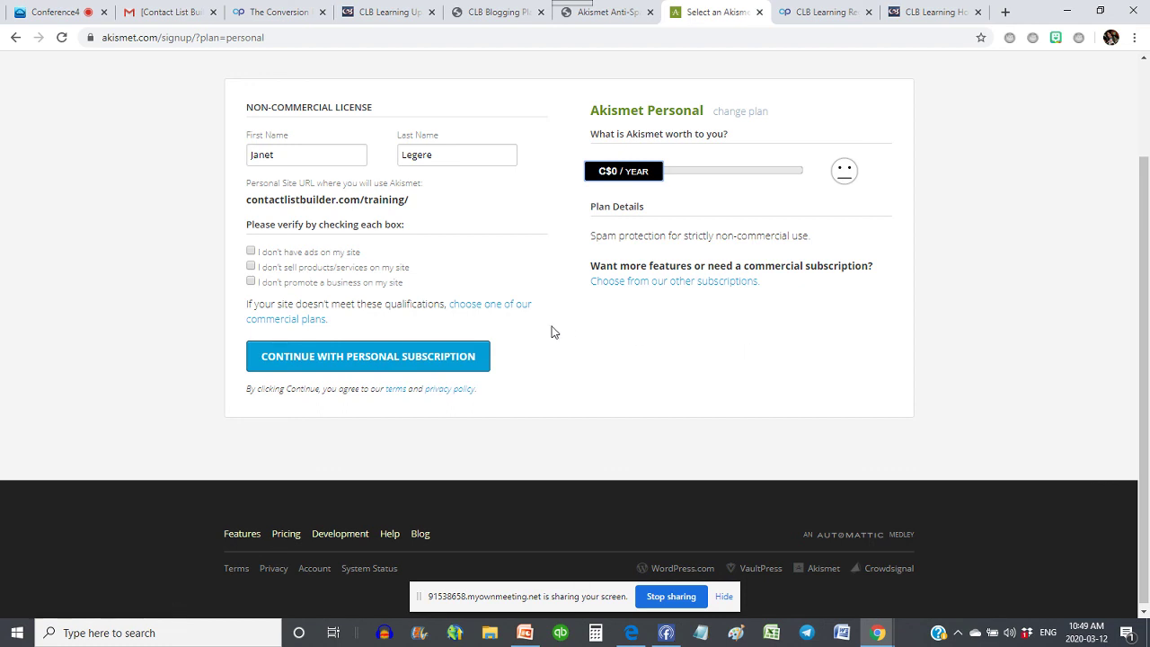
- Confirm no ads, no products or services, and no business promotion, then submit the free subscription
click(396, 358)
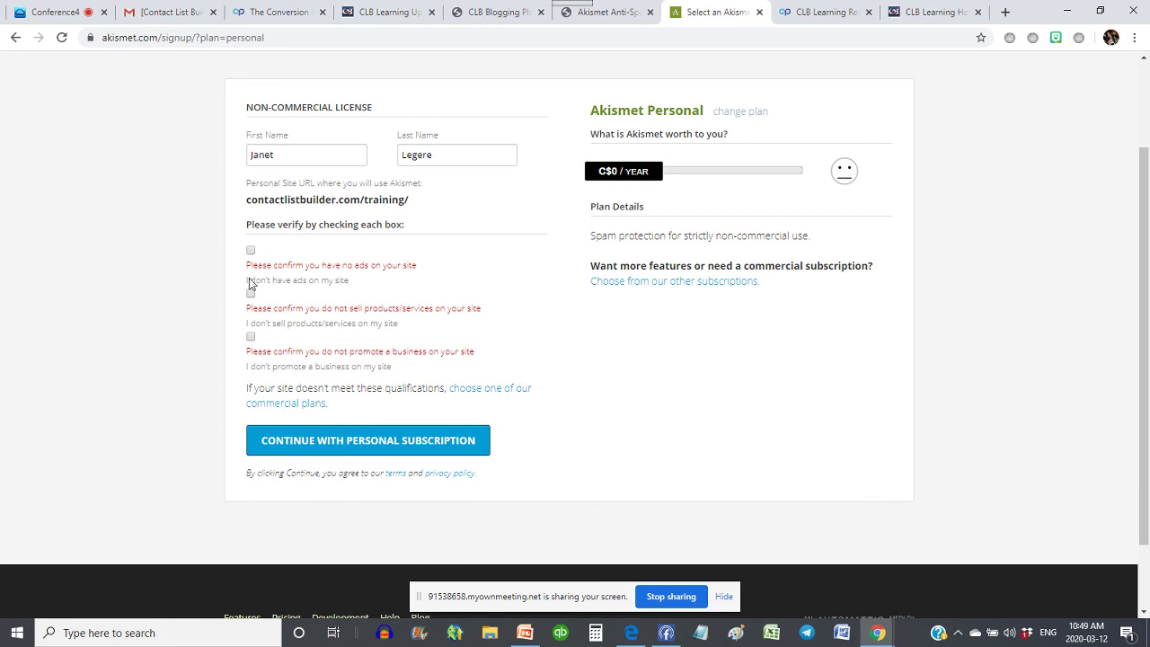
click(250, 250)
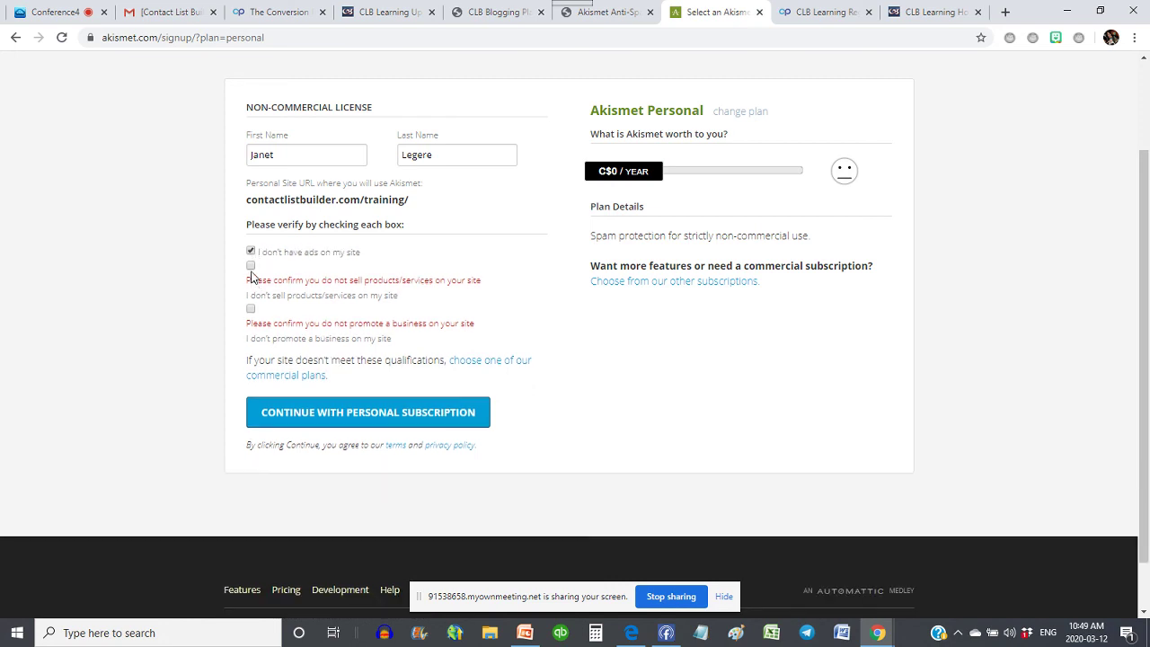
click(252, 268)
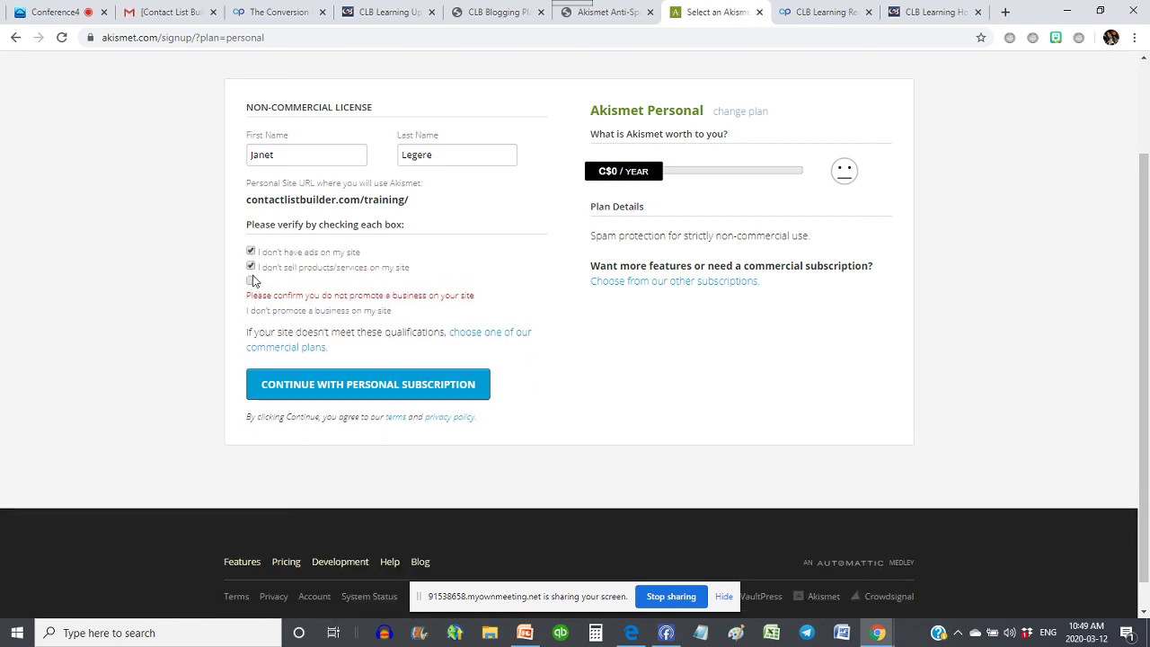
click(252, 284)
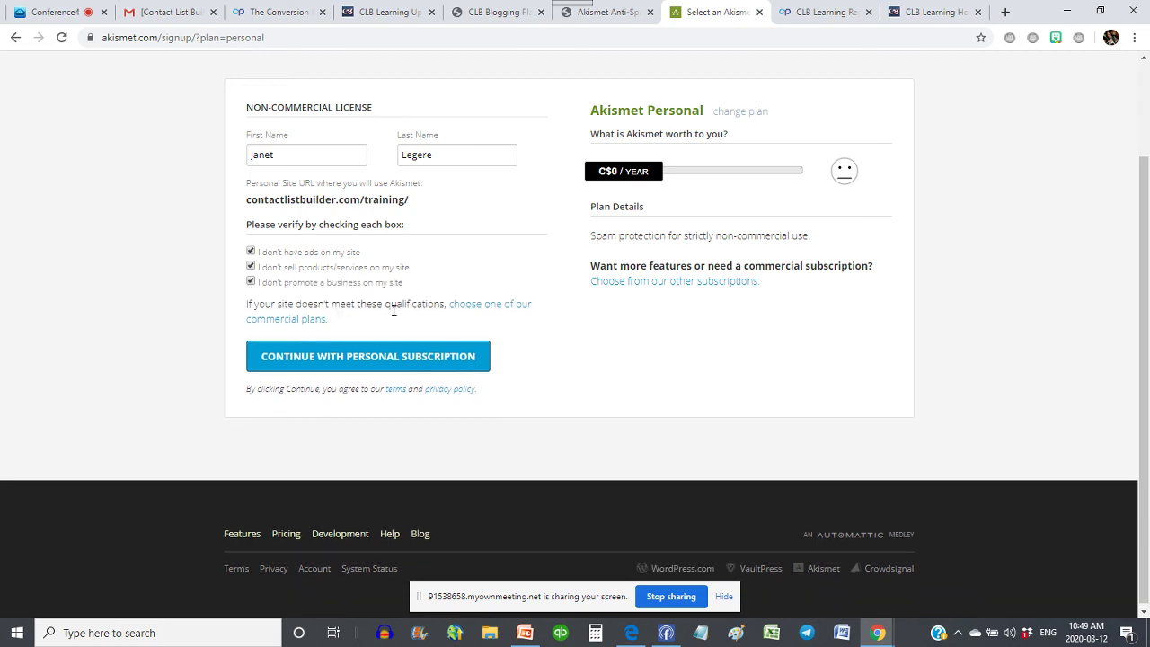
click(406, 364)
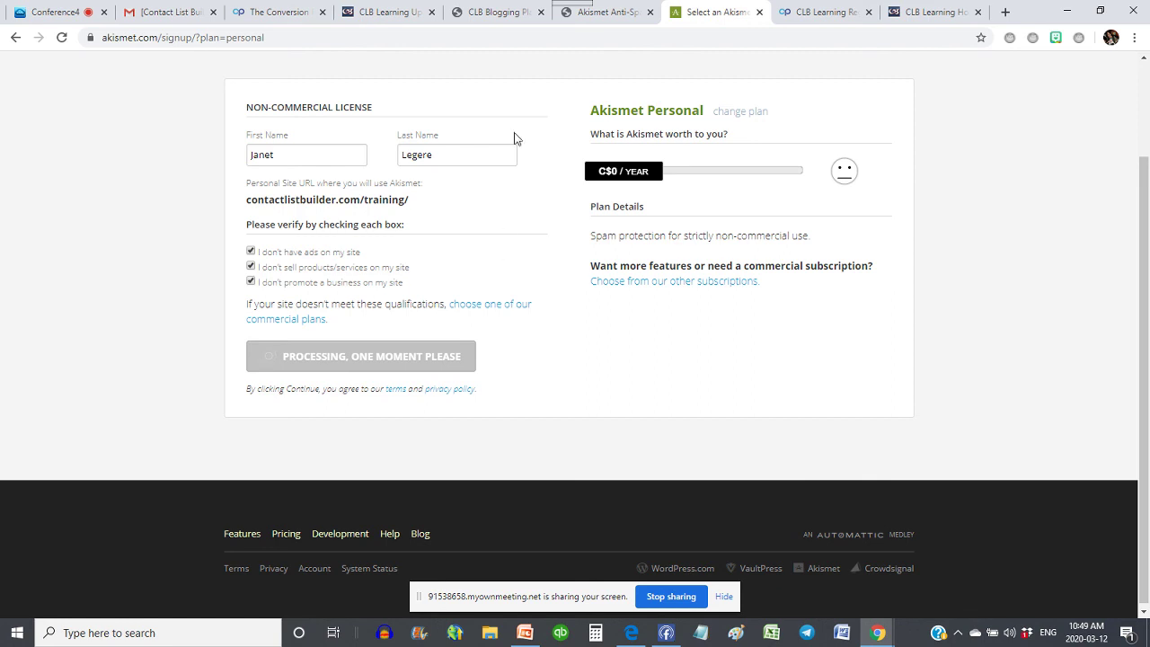
click(609, 14)
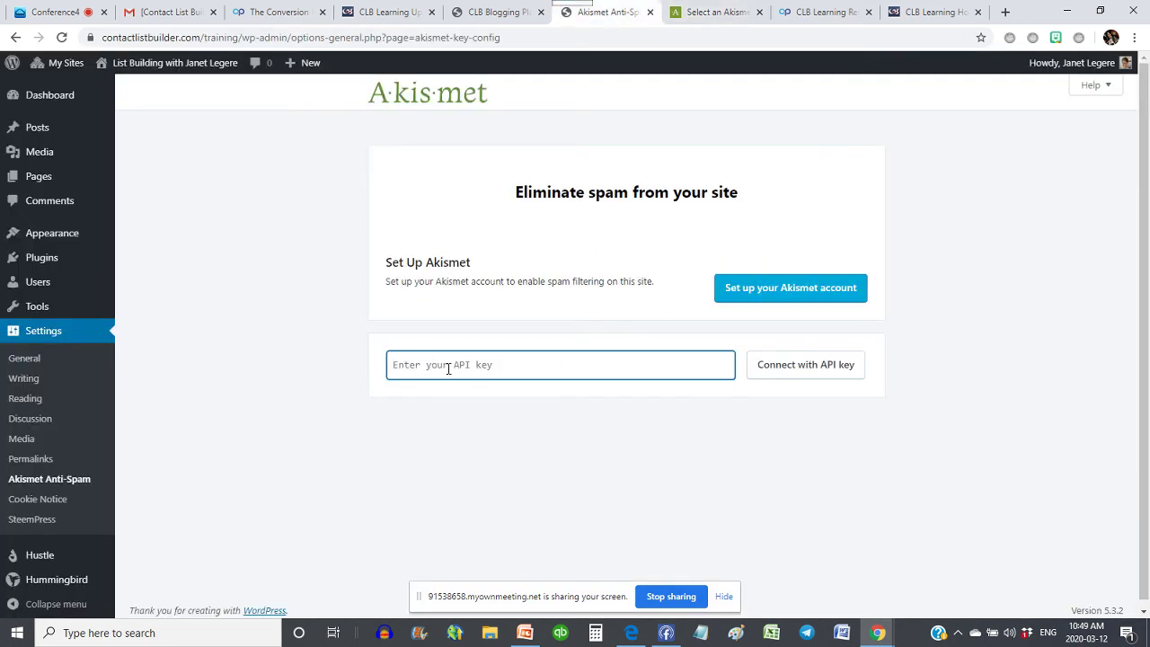
- Autofill the API key, connect Akismet, and compare the key against the new akismet.com key
click(448, 369)
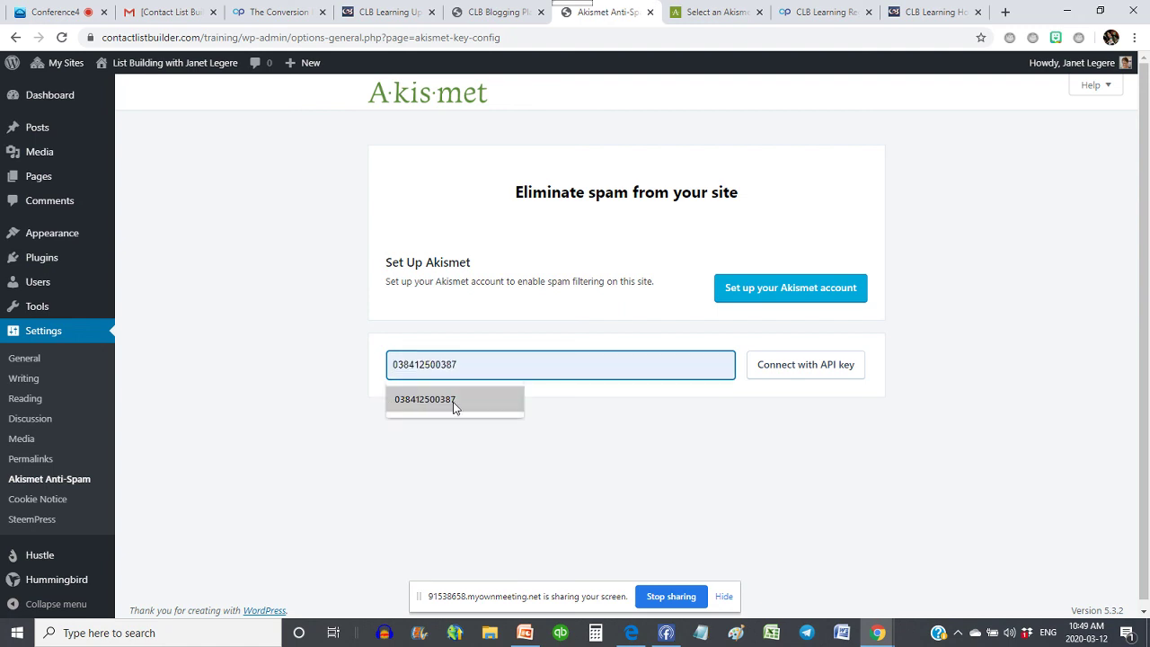
click(455, 404)
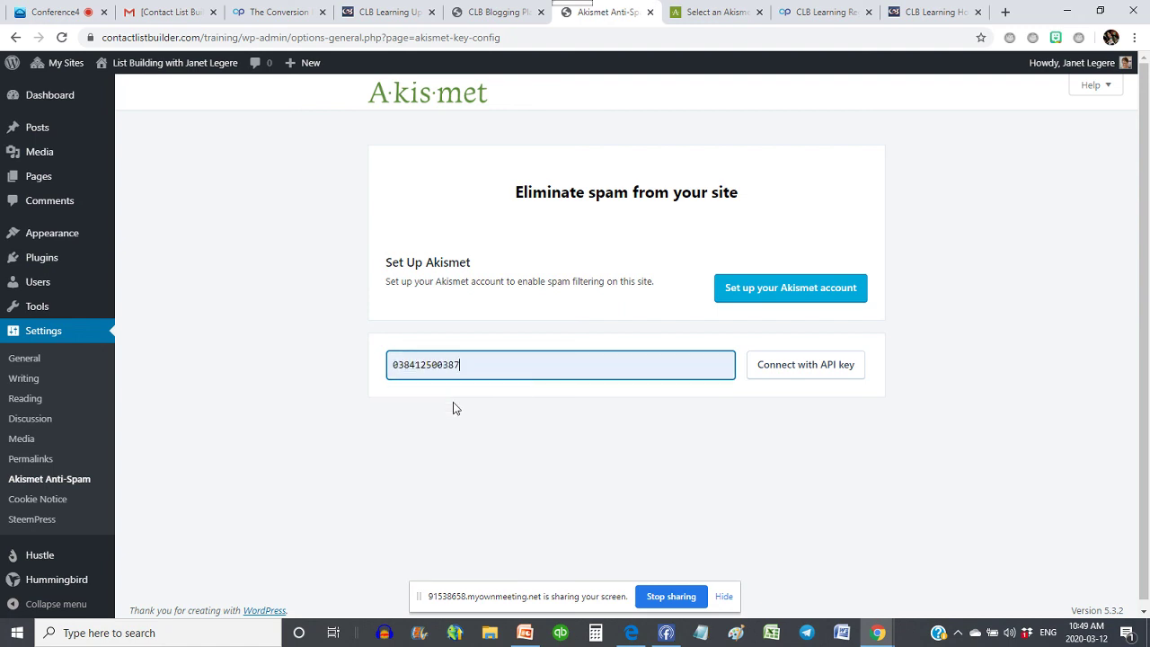
click(814, 369)
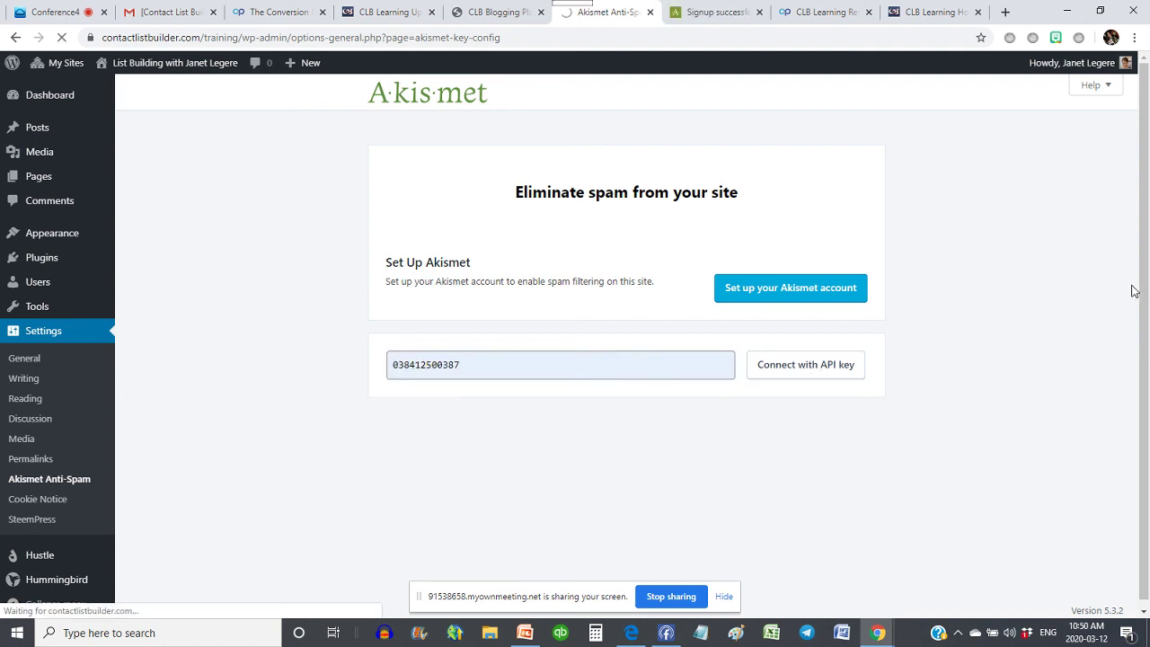
click(706, 12)
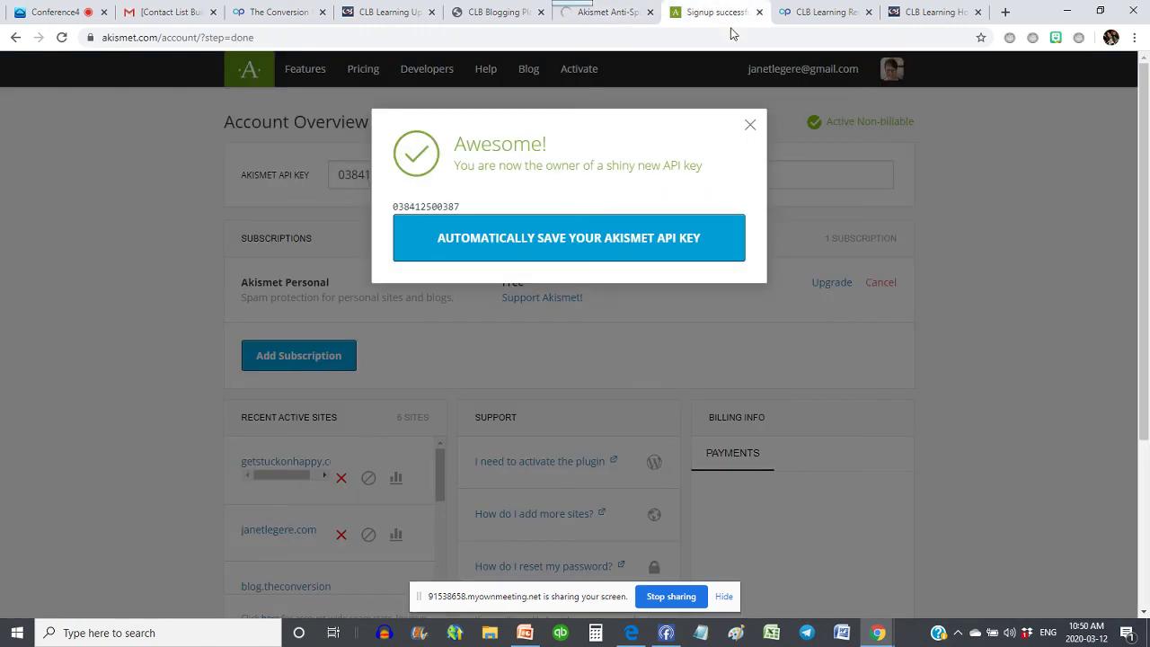
drag(464, 206, 380, 211)
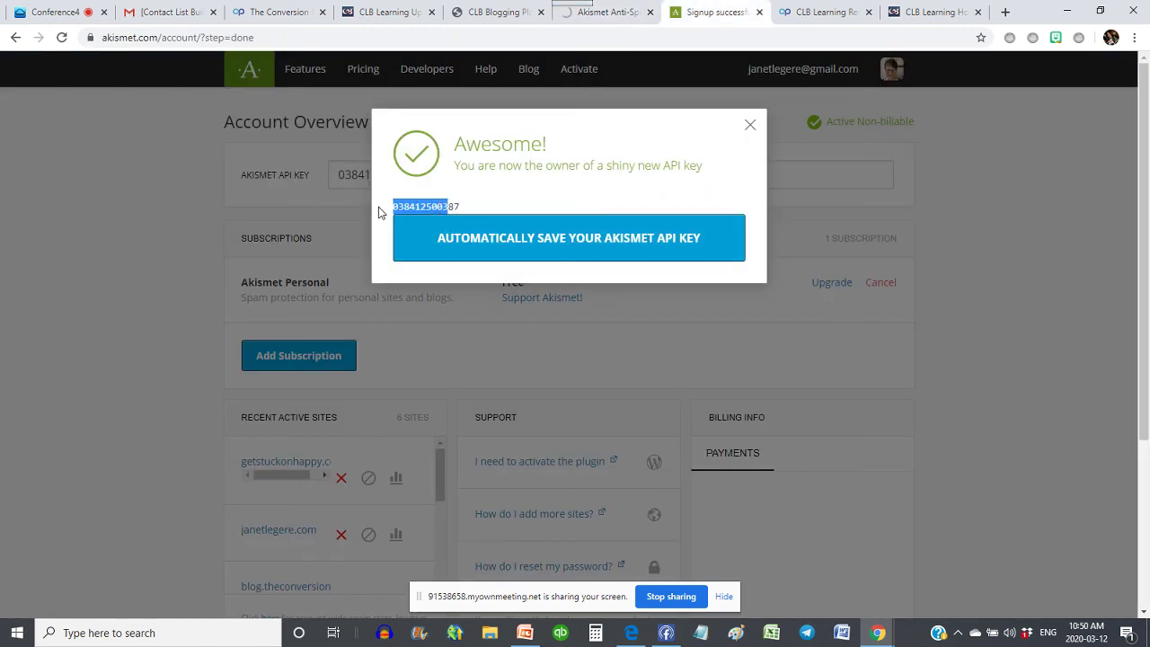
click(478, 211)
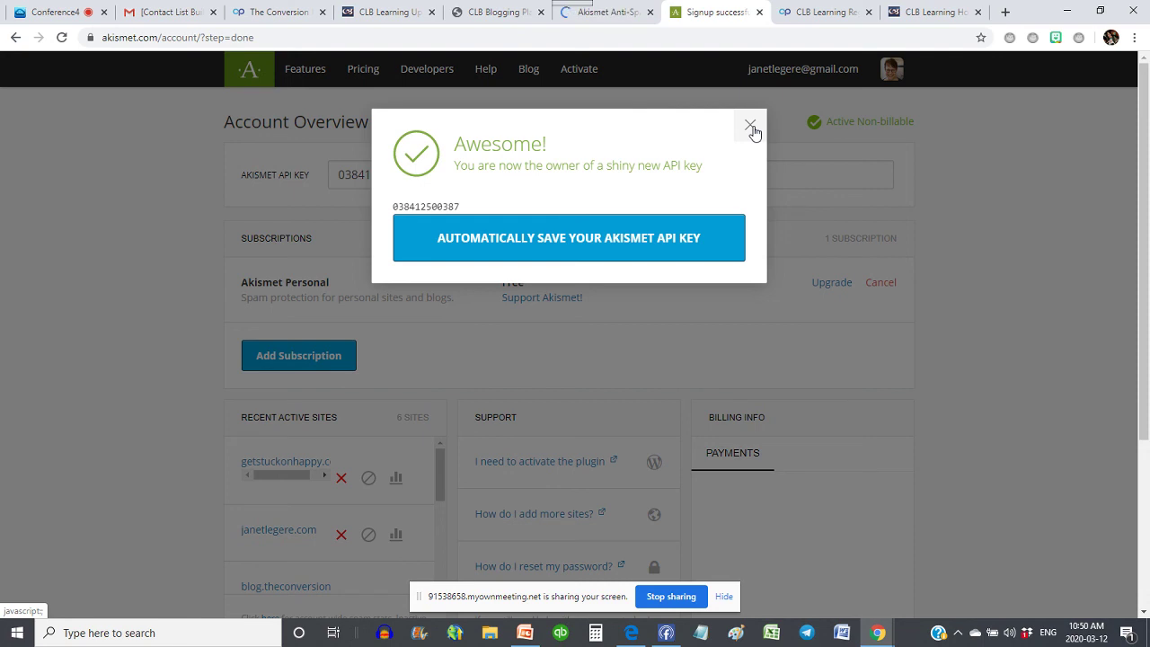
click(751, 125)
click(608, 12)
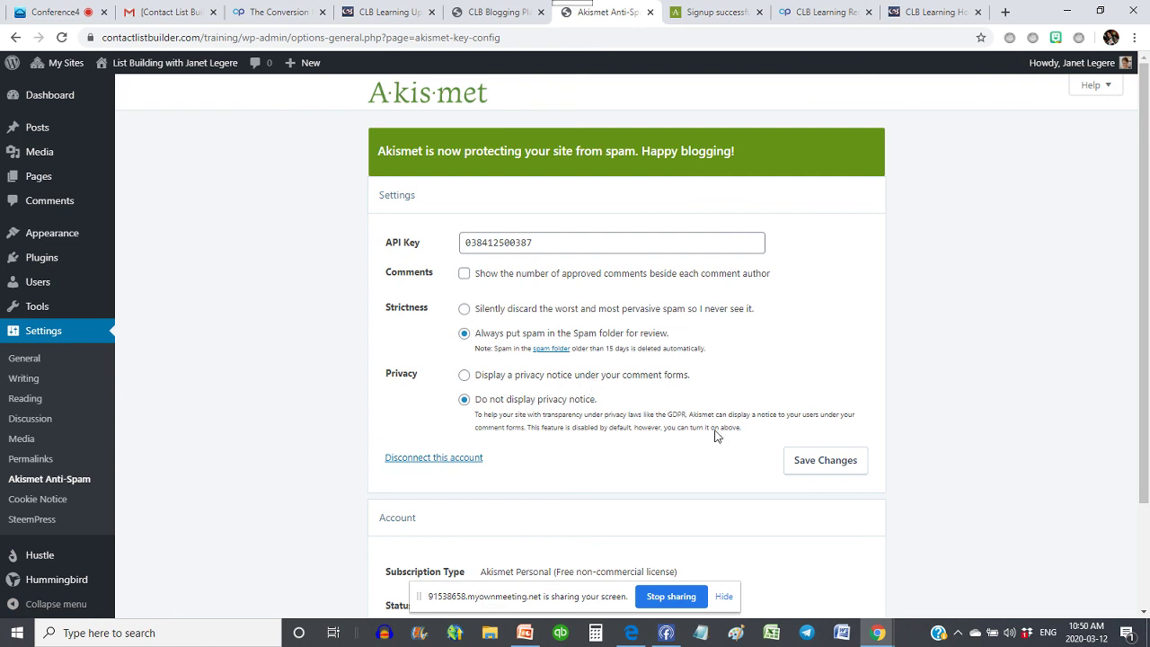
scroll(157, 293, down, 1)
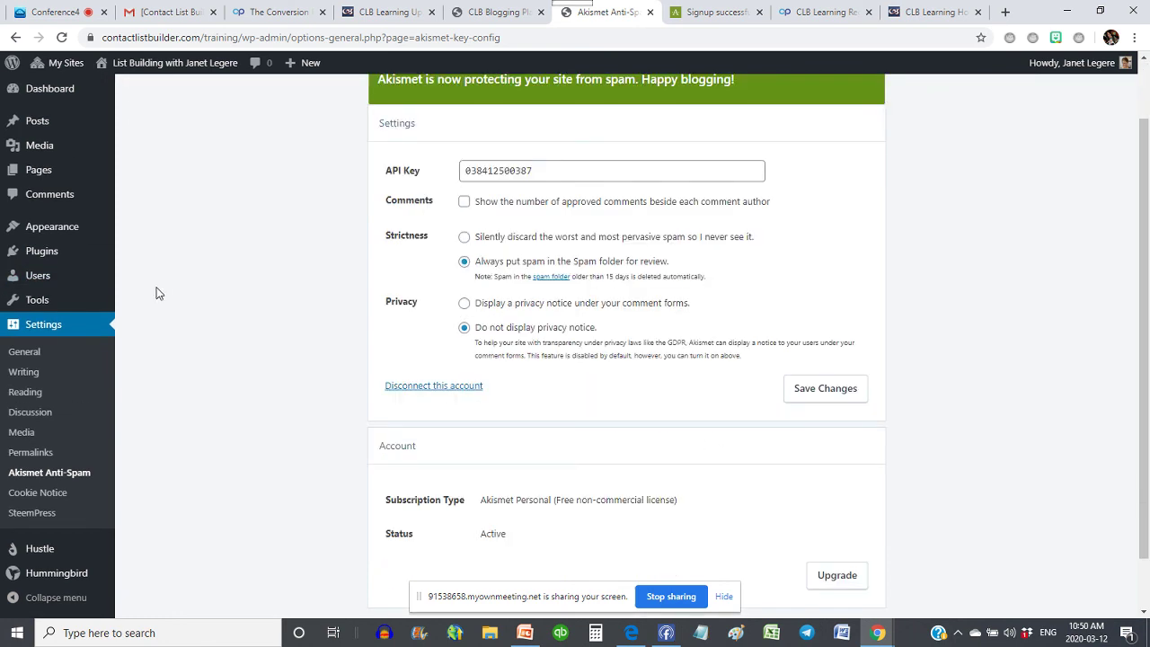
scroll(156, 293, down, 1)
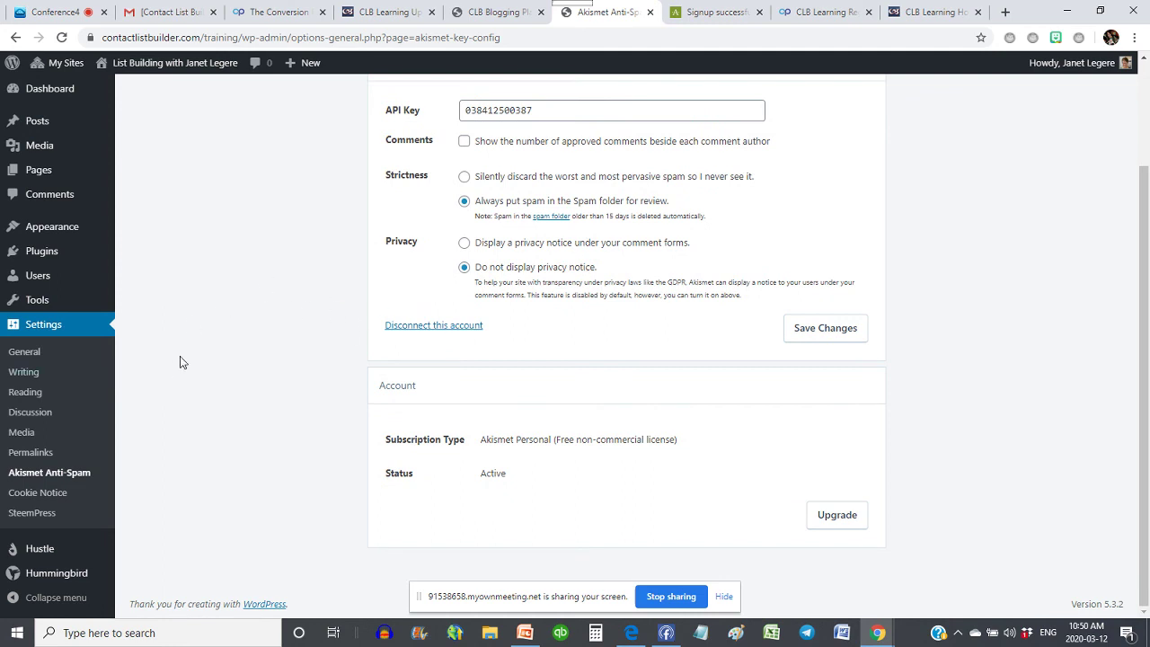
mouse_move(32, 281)
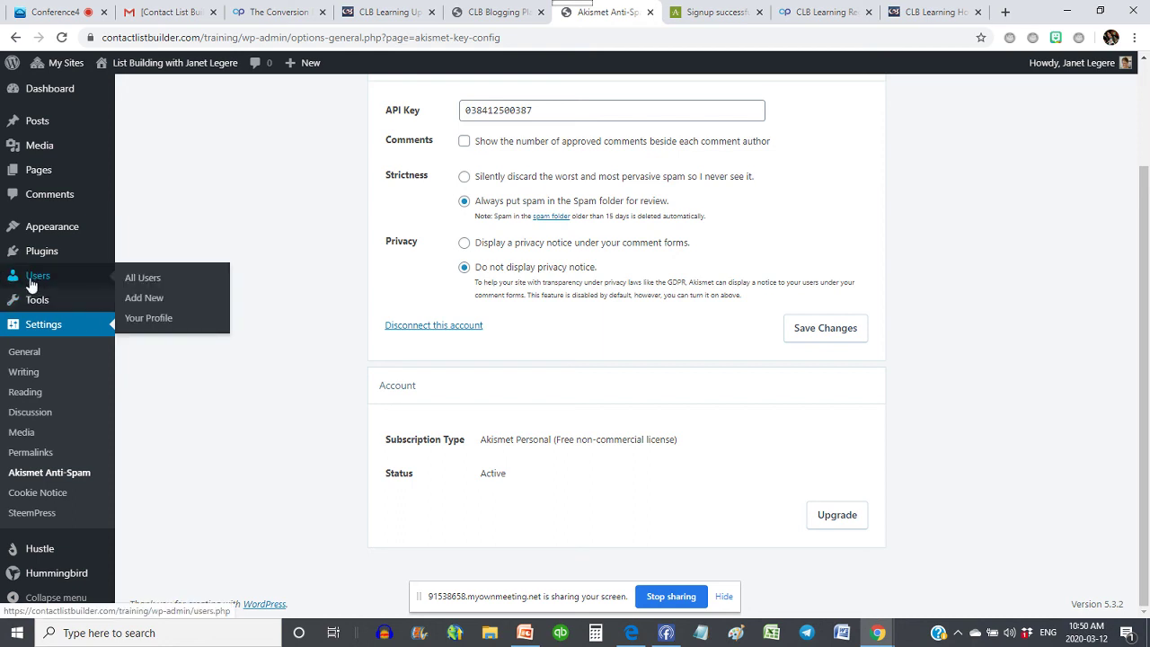
- Open the Your Profile page from the Users menu and look over its settings
click(148, 324)
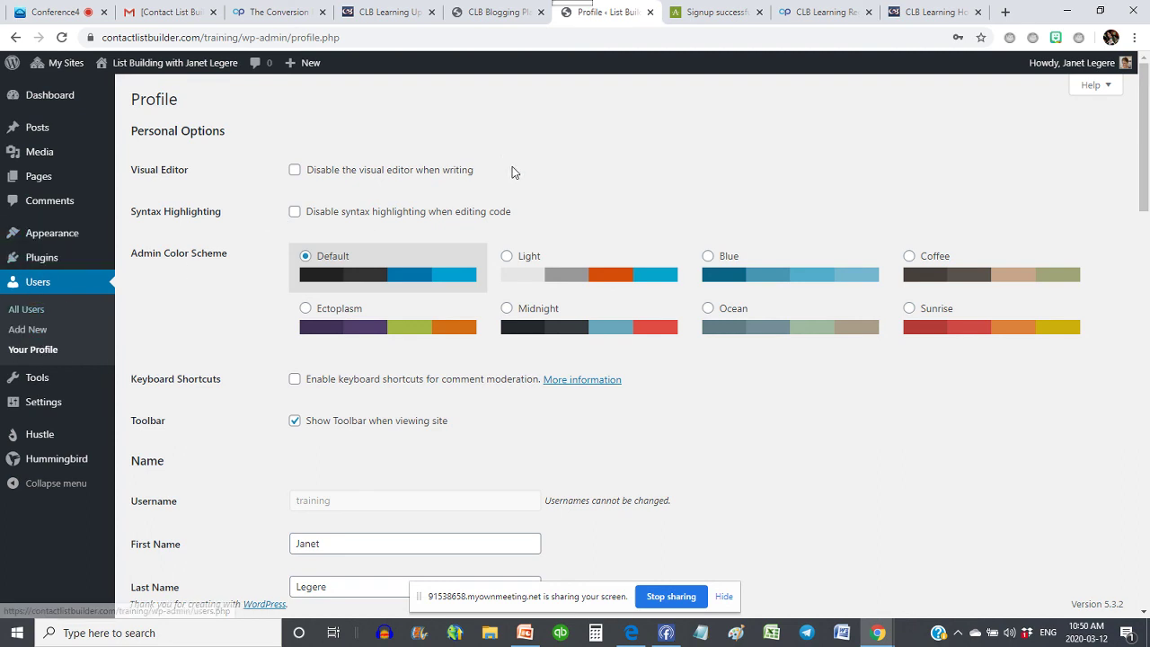
scroll(640, 189, down, 3)
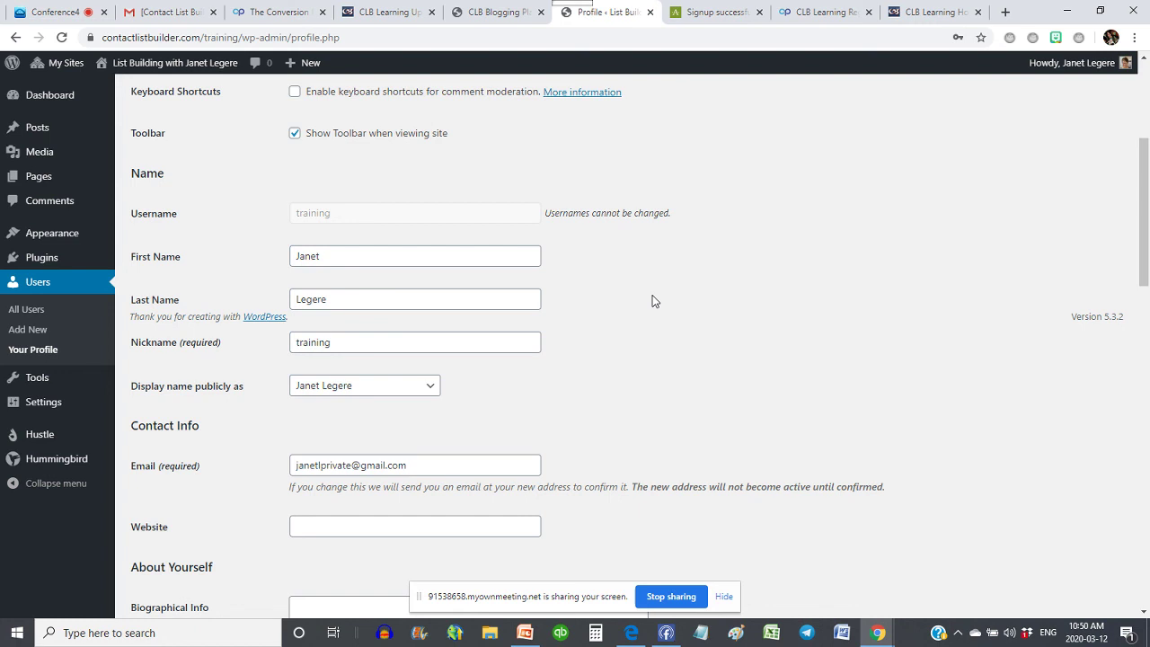
scroll(739, 341, down, 1)
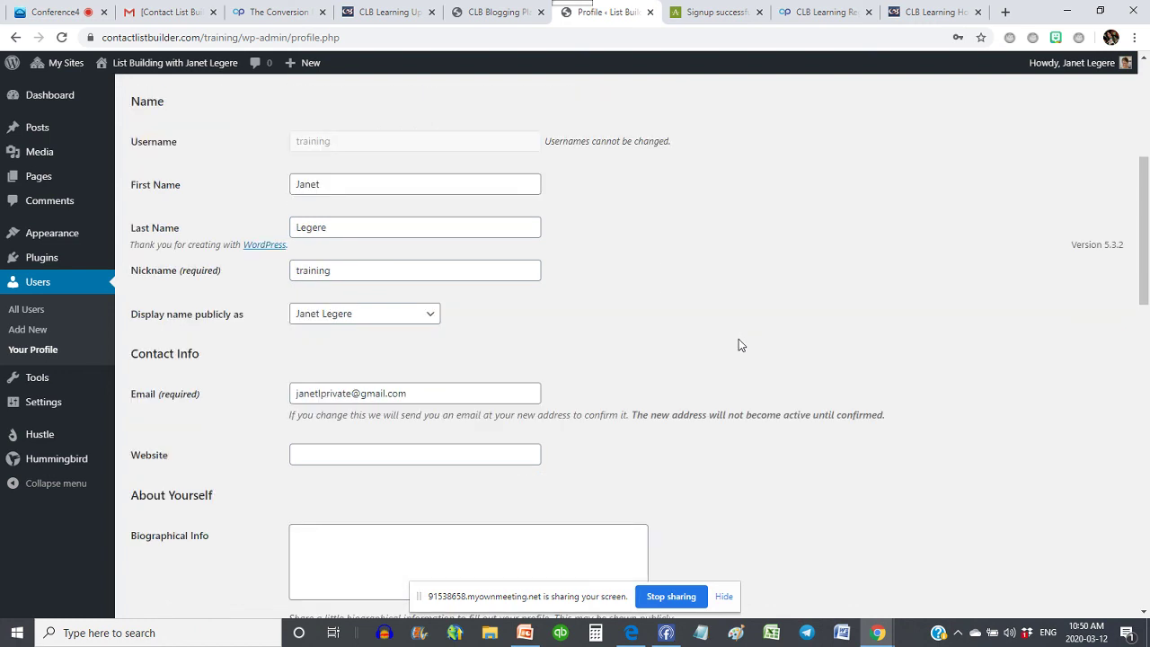
scroll(738, 341, down, 1)
- Leave the public display name set to the full name and review the remaining profile sections
click(334, 242)
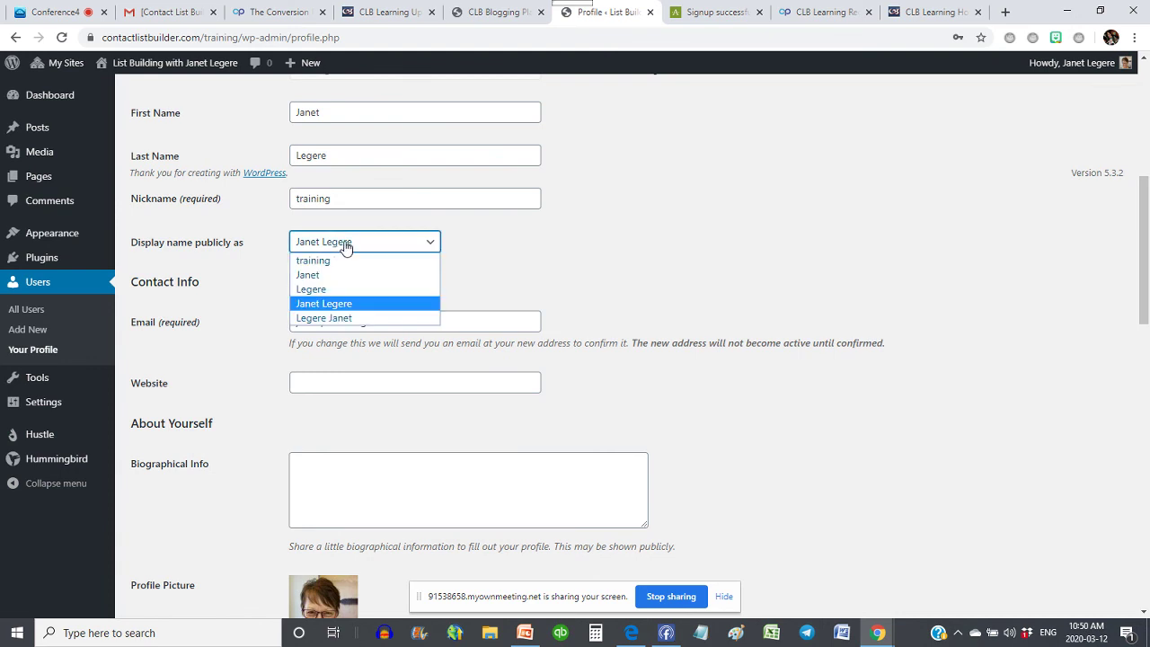
click(328, 305)
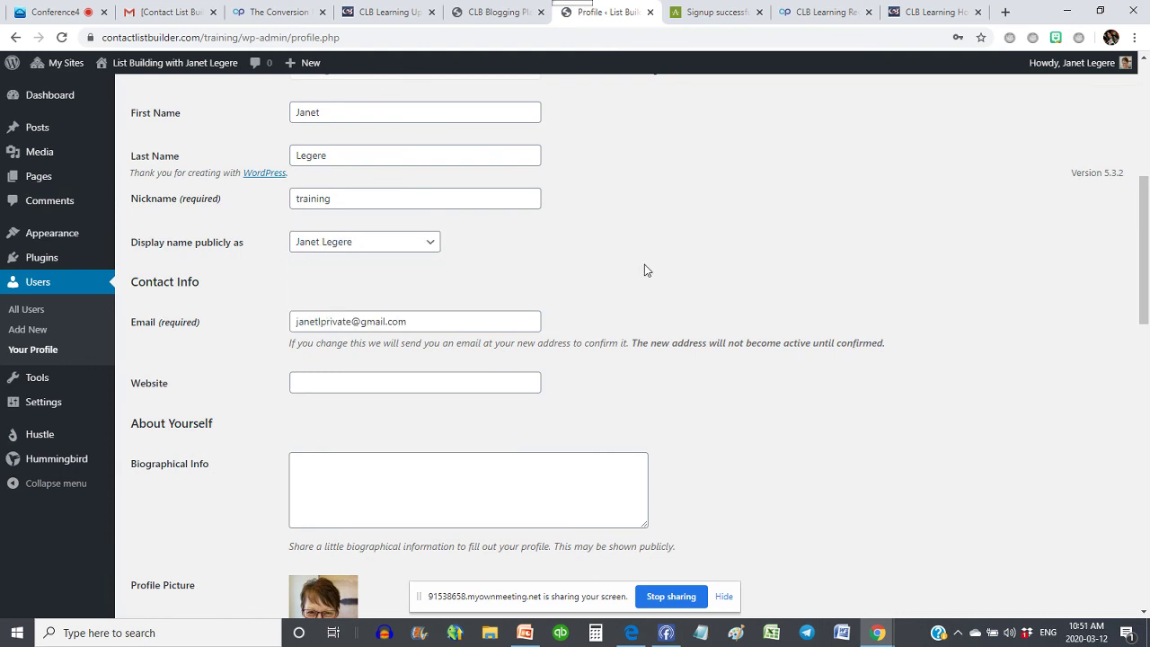
scroll(644, 270, down, 2)
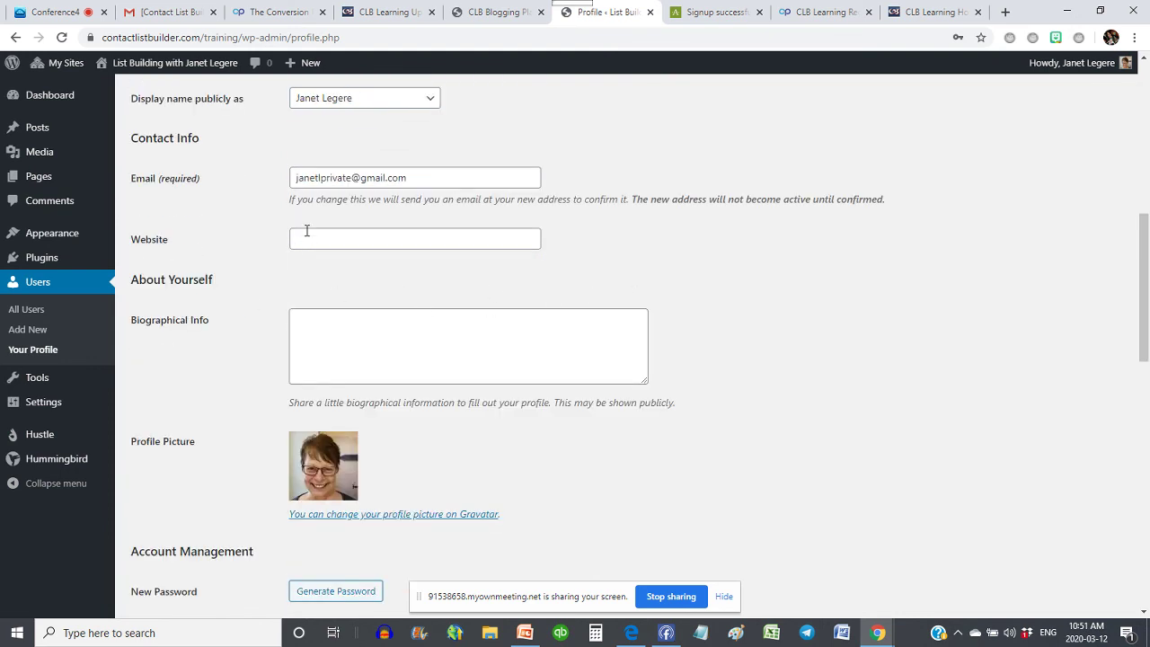
scroll(842, 290, down, 2)
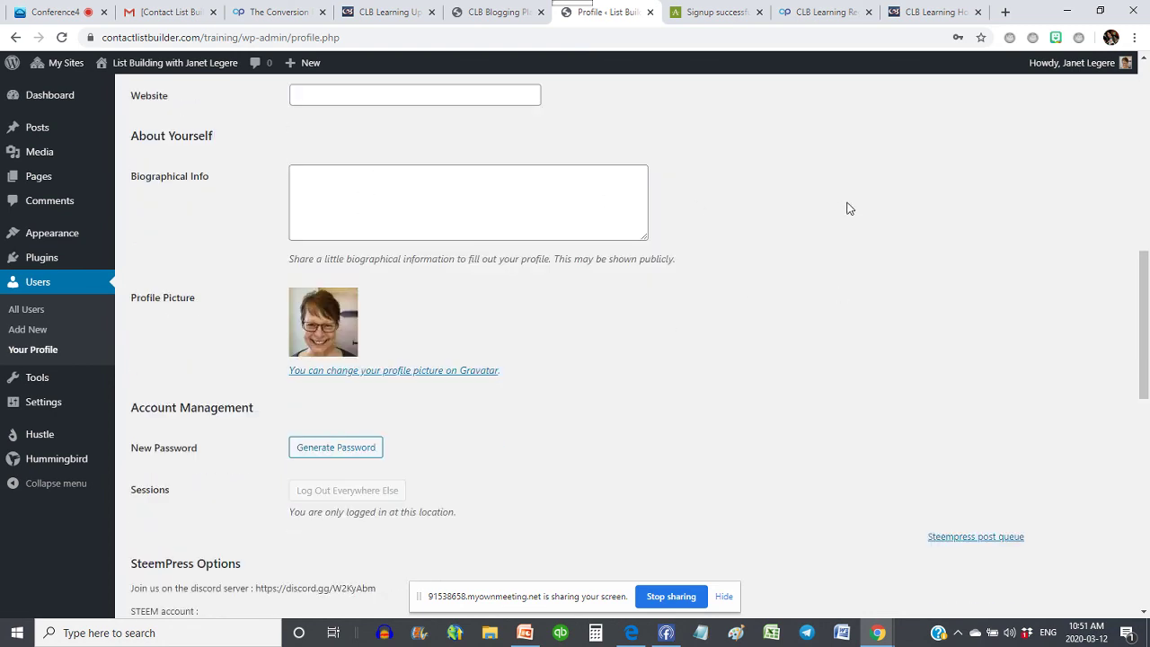
scroll(847, 206, down, 1)
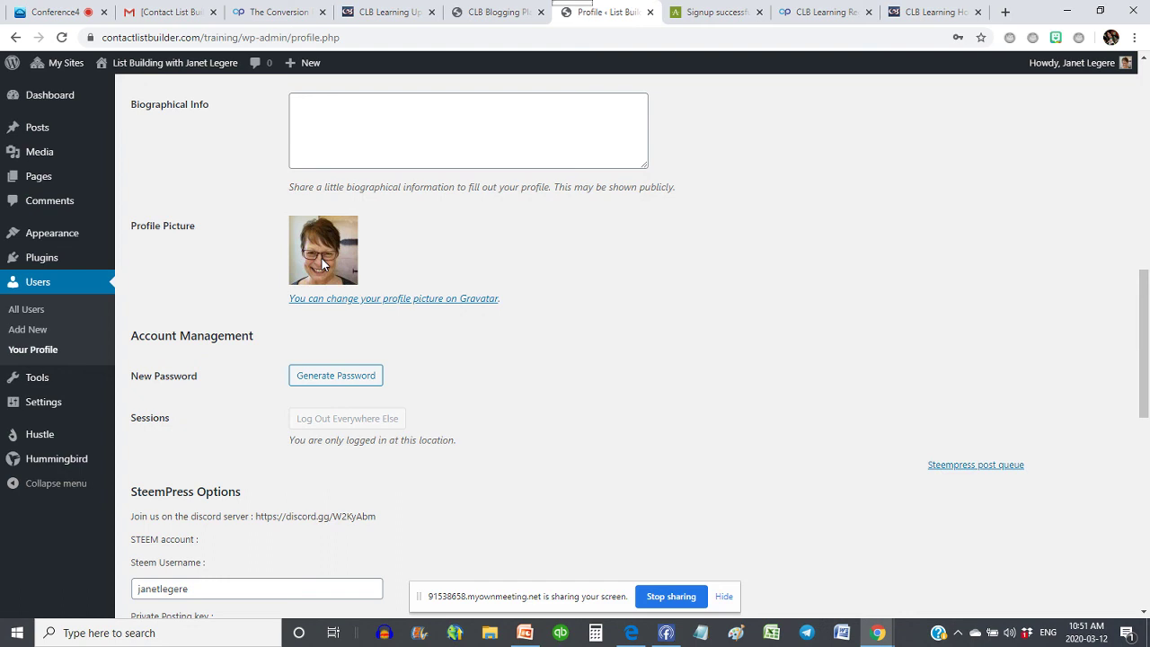
- Scroll down to SteemPress Options on the profile and check the Steem username entry
scroll(663, 354, down, 2)
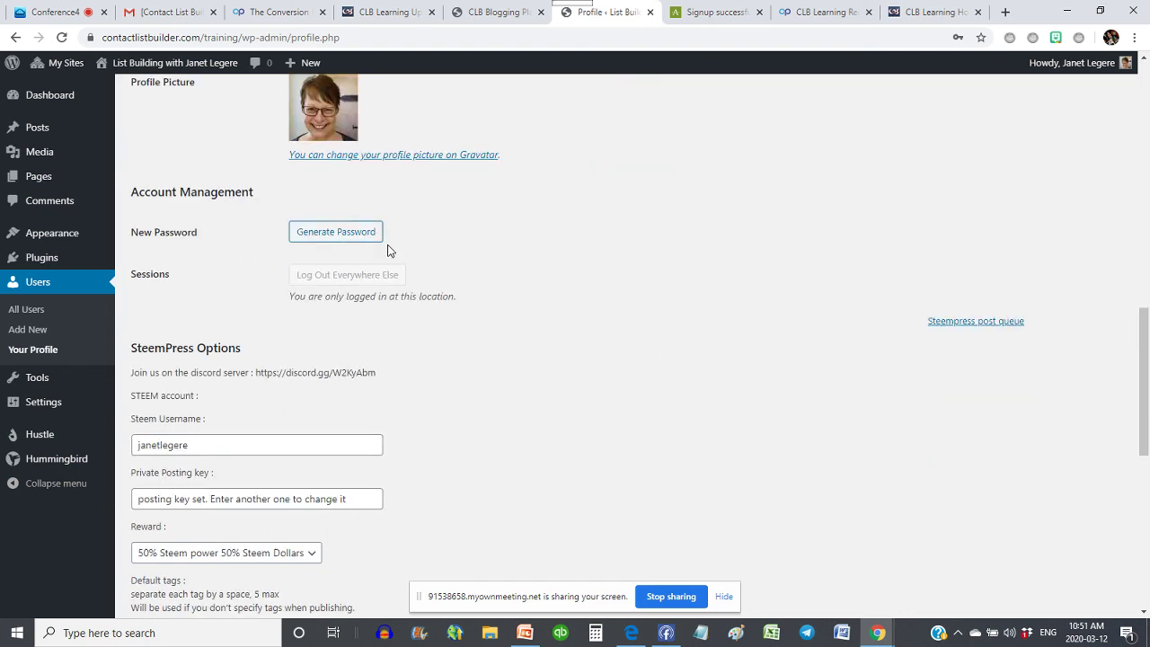
scroll(602, 297, down, 3)
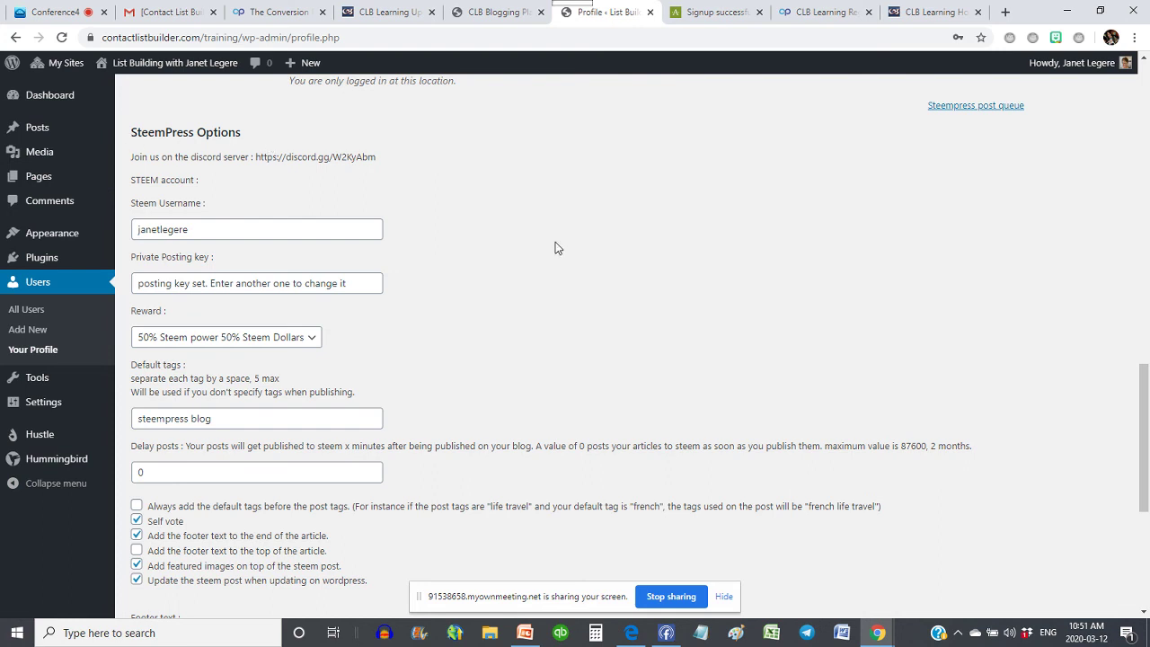
click(205, 229)
scroll(533, 210, down, 1)
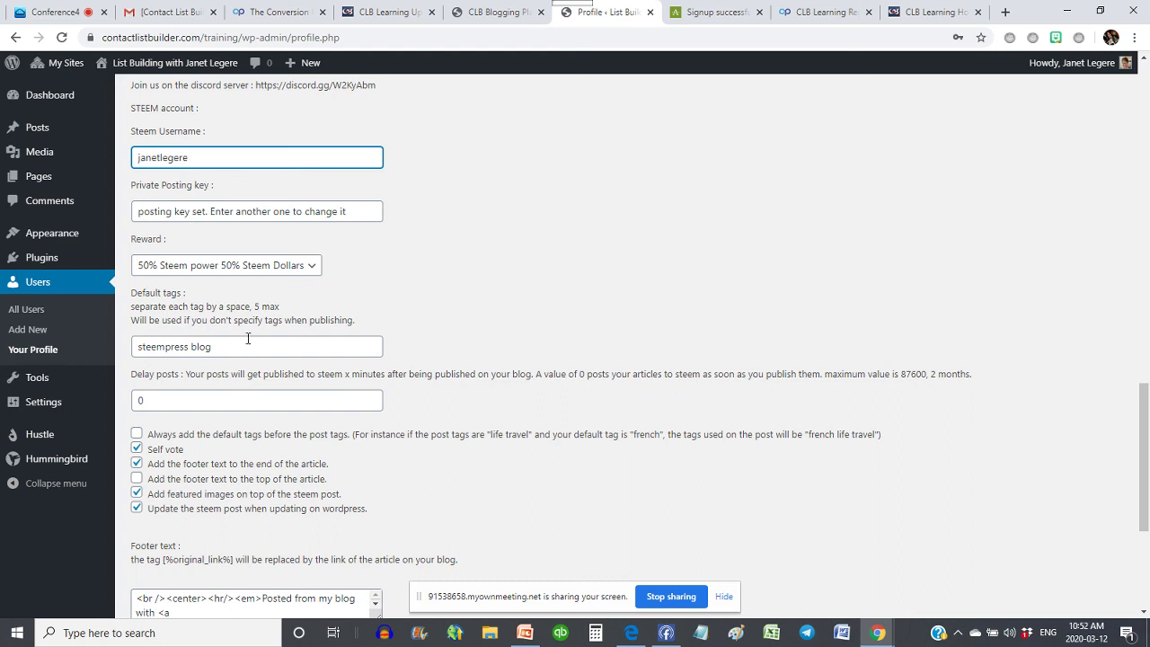
- Set the default tags to 'steempress blog steemit clblearning' and review the private posting key entry
click(280, 352)
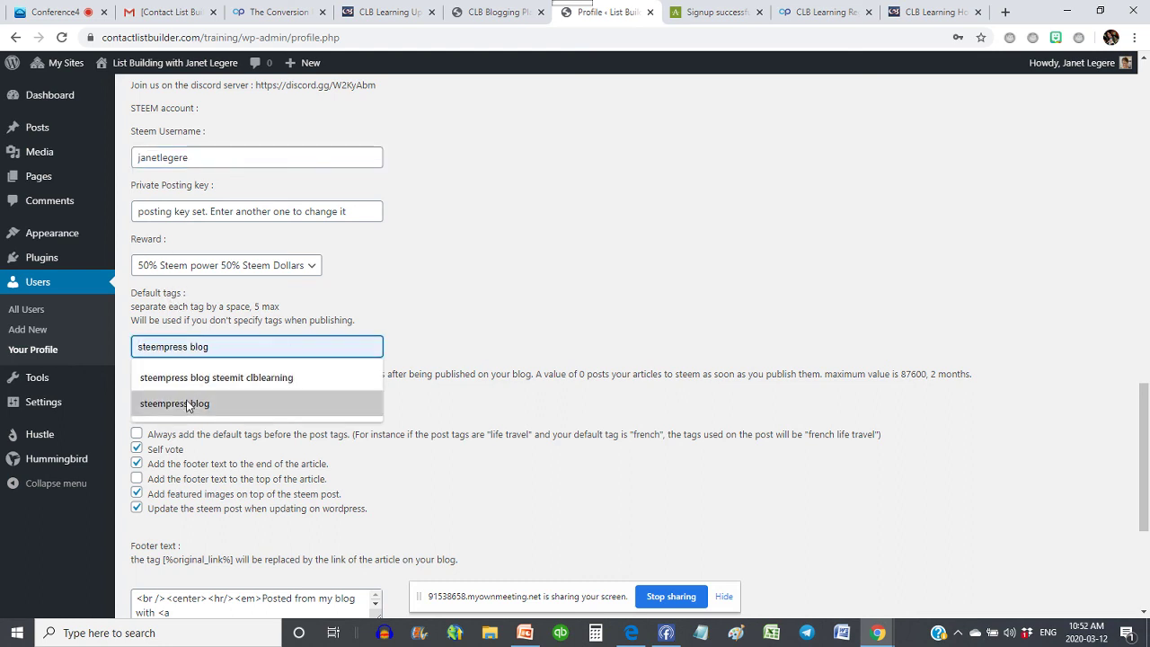
click(235, 381)
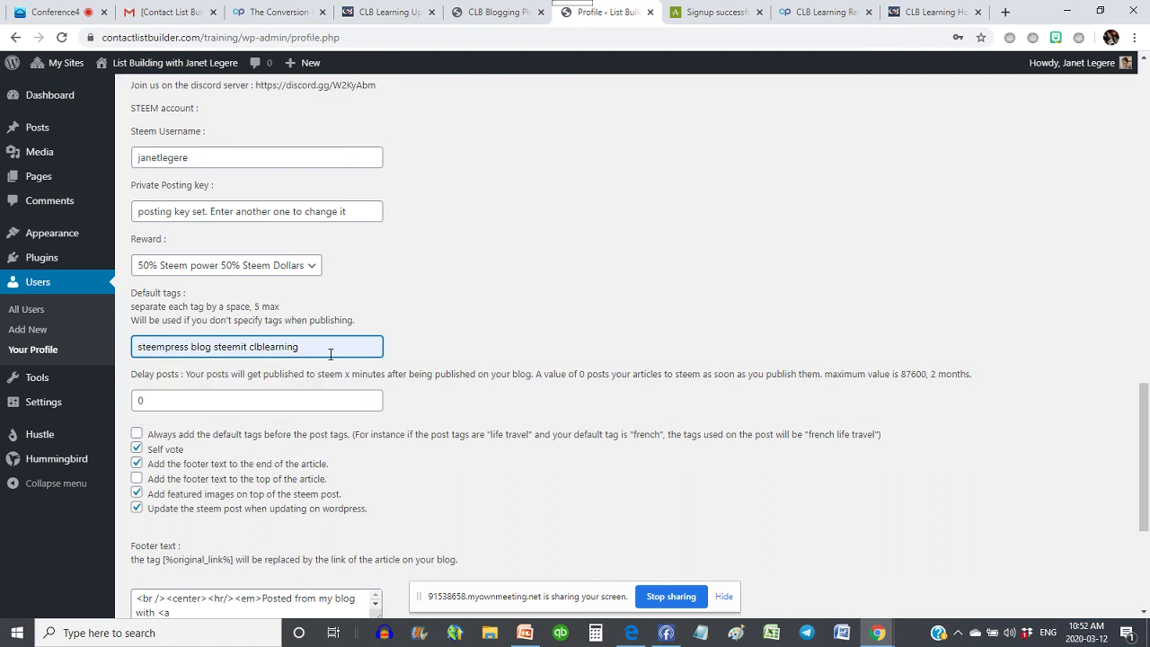
scroll(536, 225, down, 3)
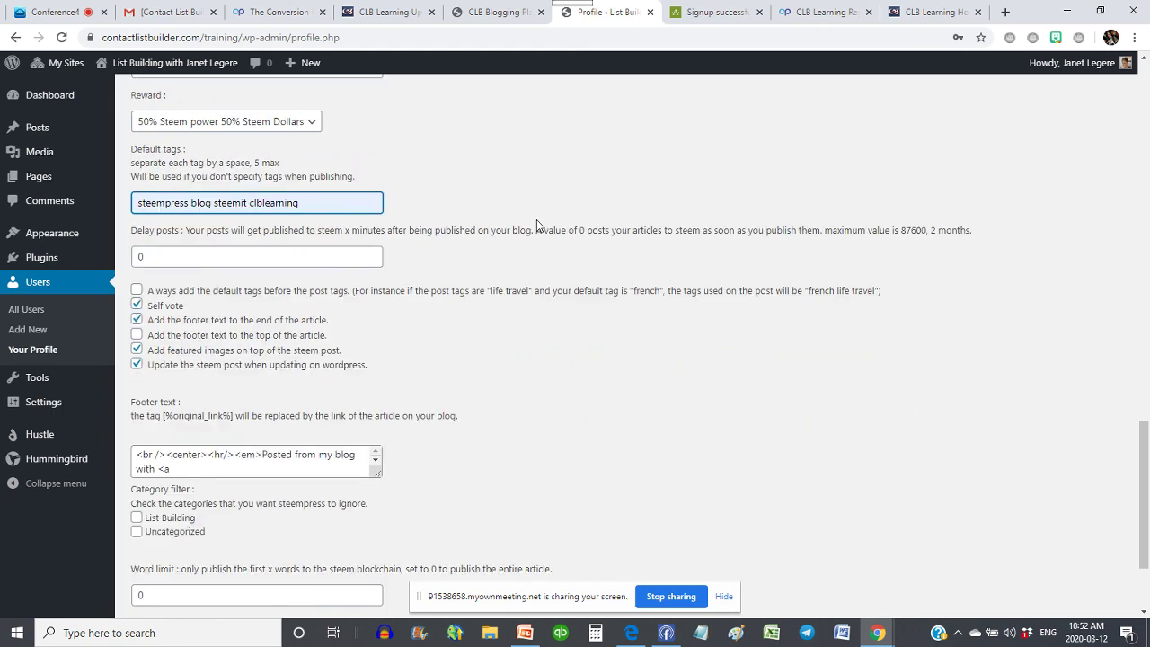
scroll(537, 225, down, 3)
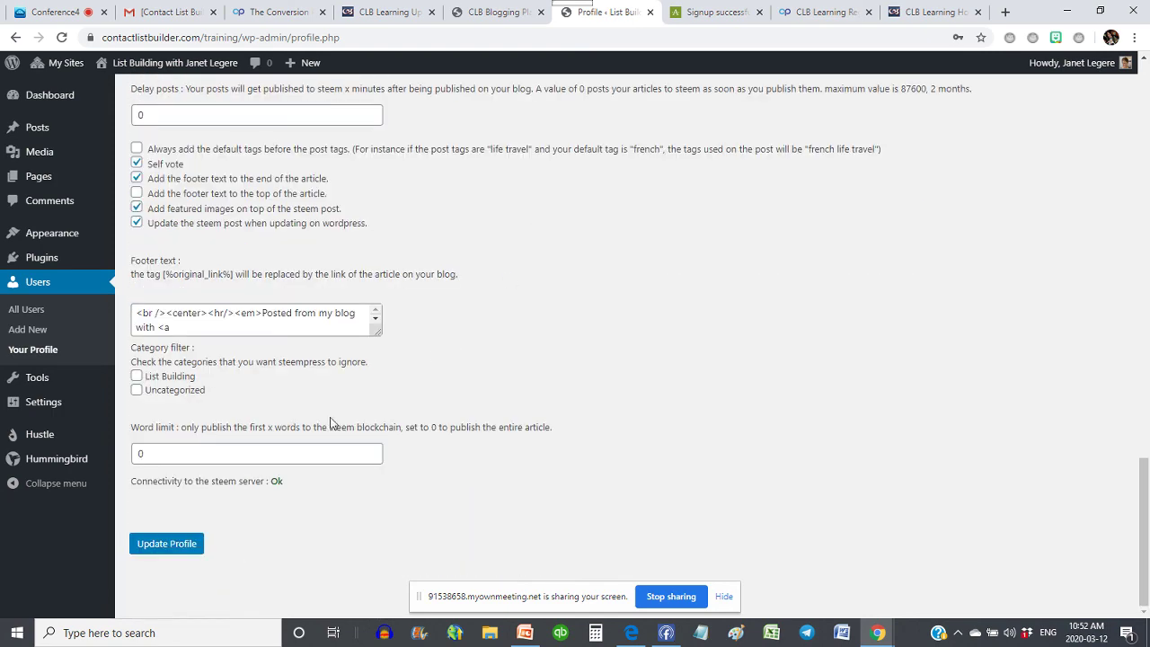
scroll(496, 233, up, 7)
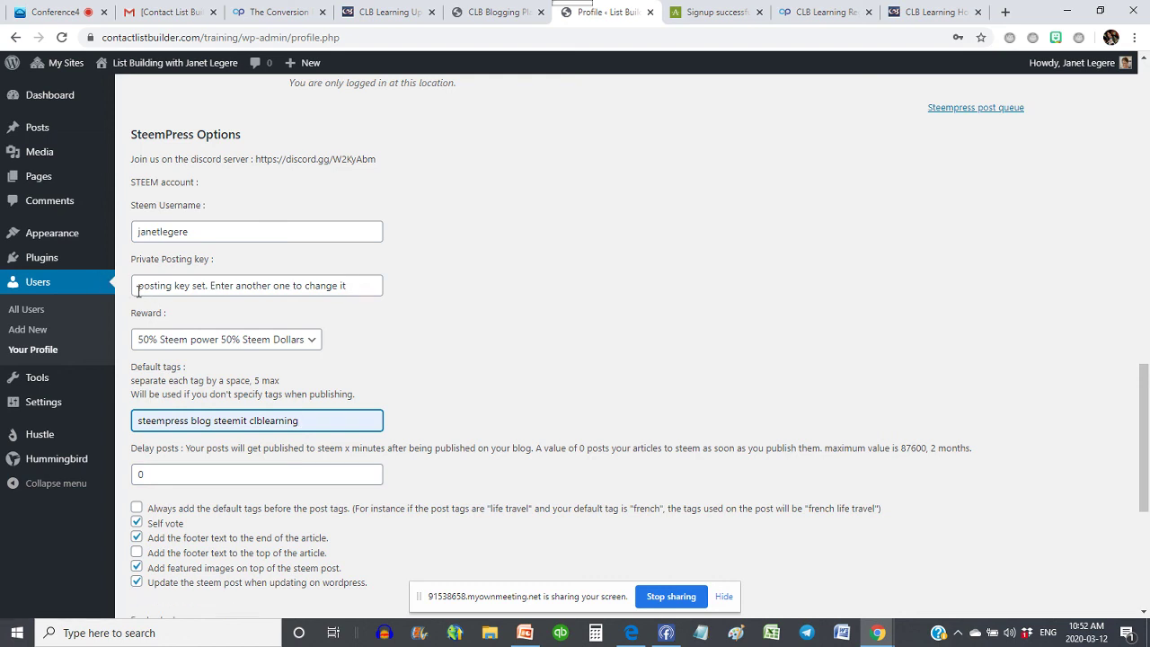
click(171, 290)
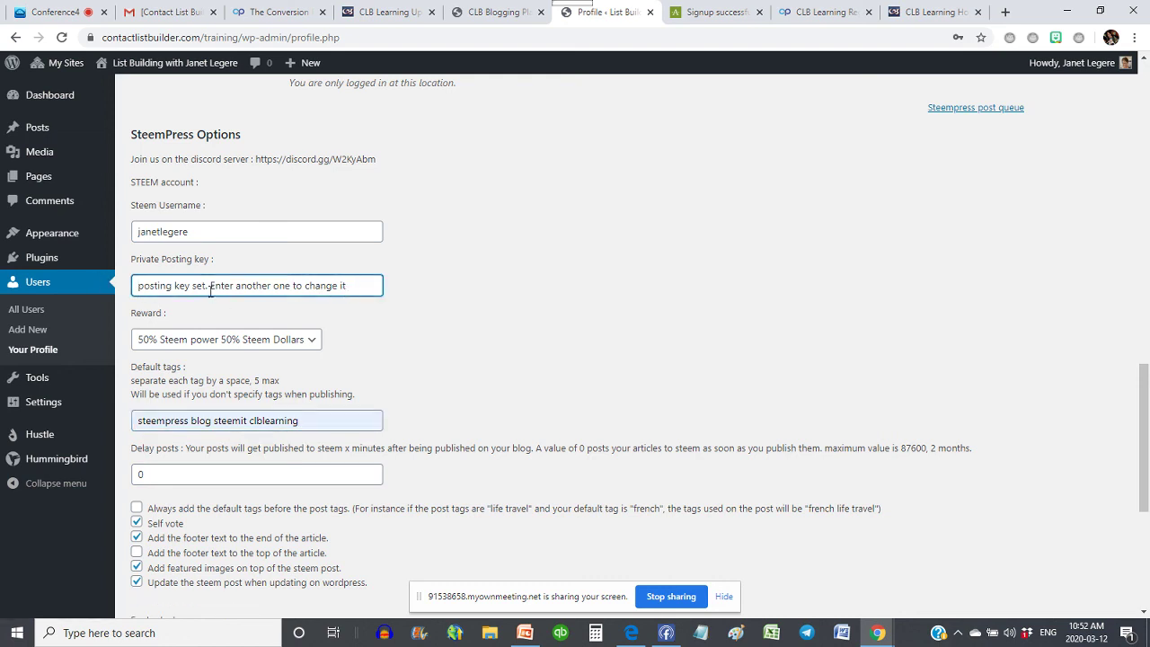
scroll(675, 337, down, 5)
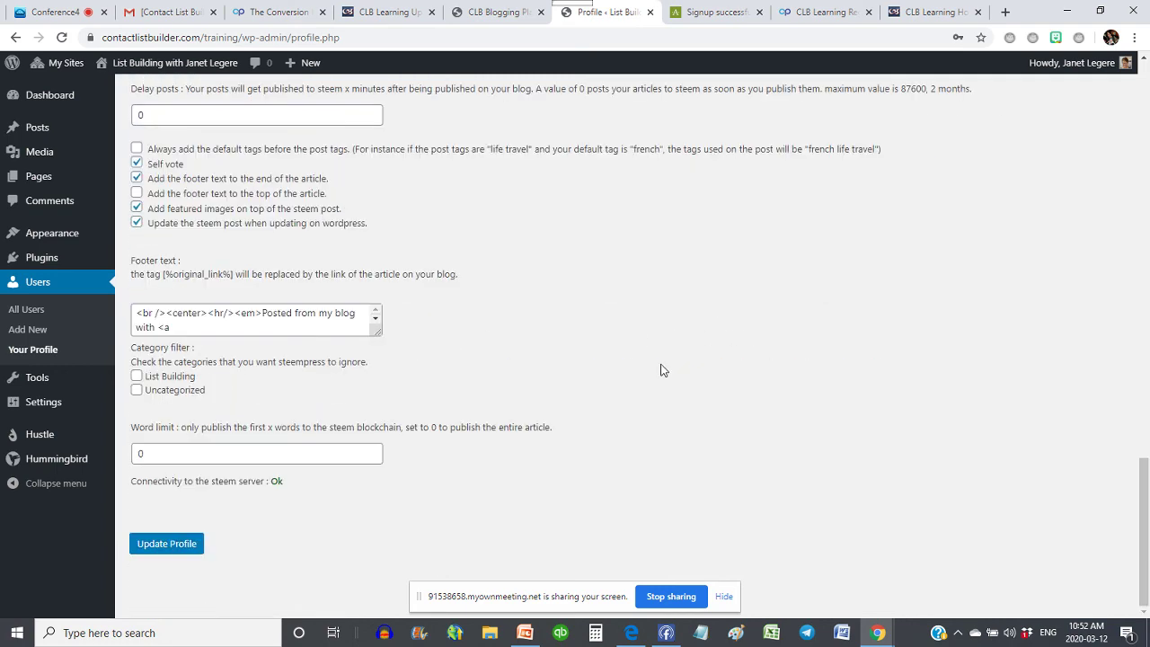
- Save the profile with the new default tags and go to the General Settings page
click(163, 543)
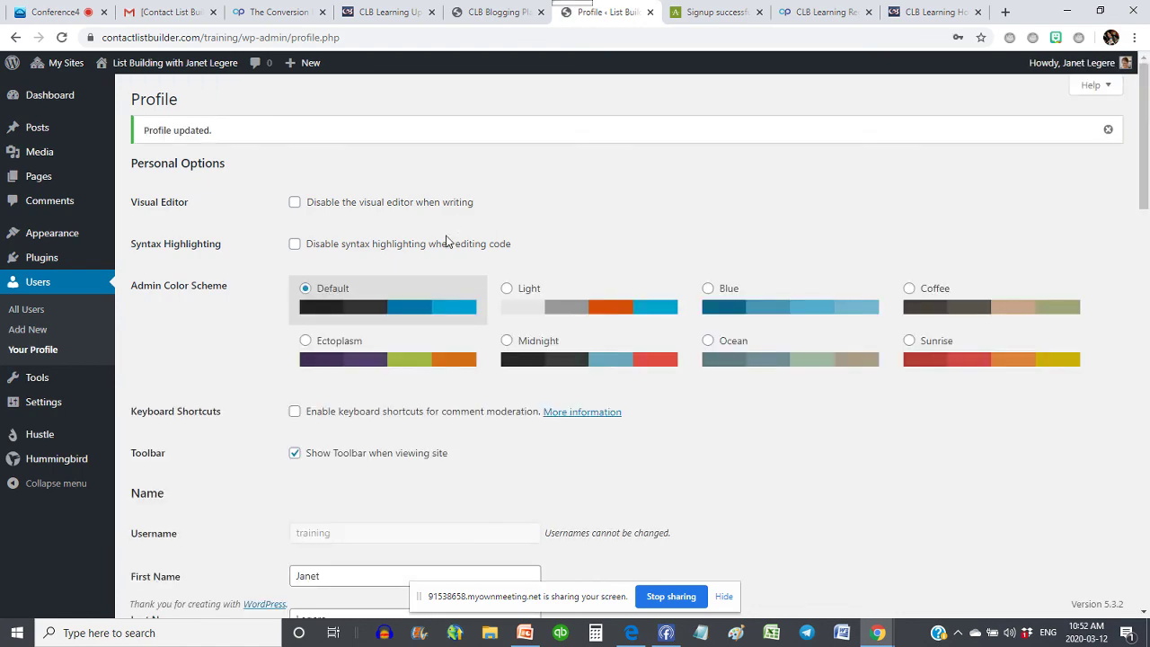
scroll(476, 252, down, 7)
scroll(488, 259, down, 10)
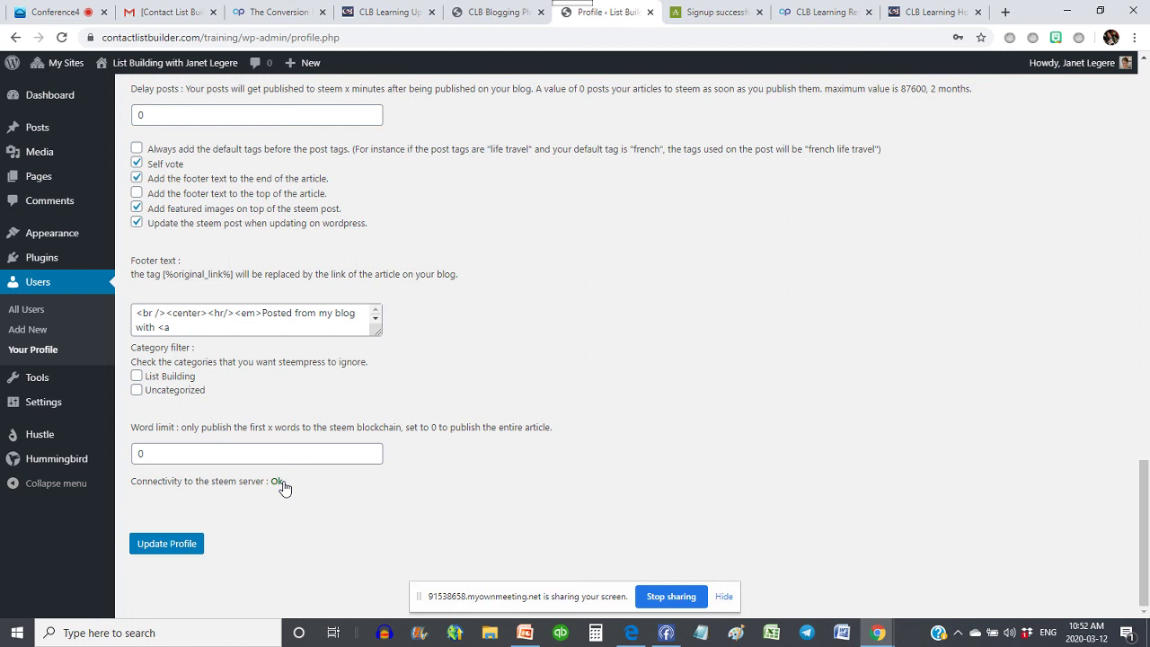
click(31, 410)
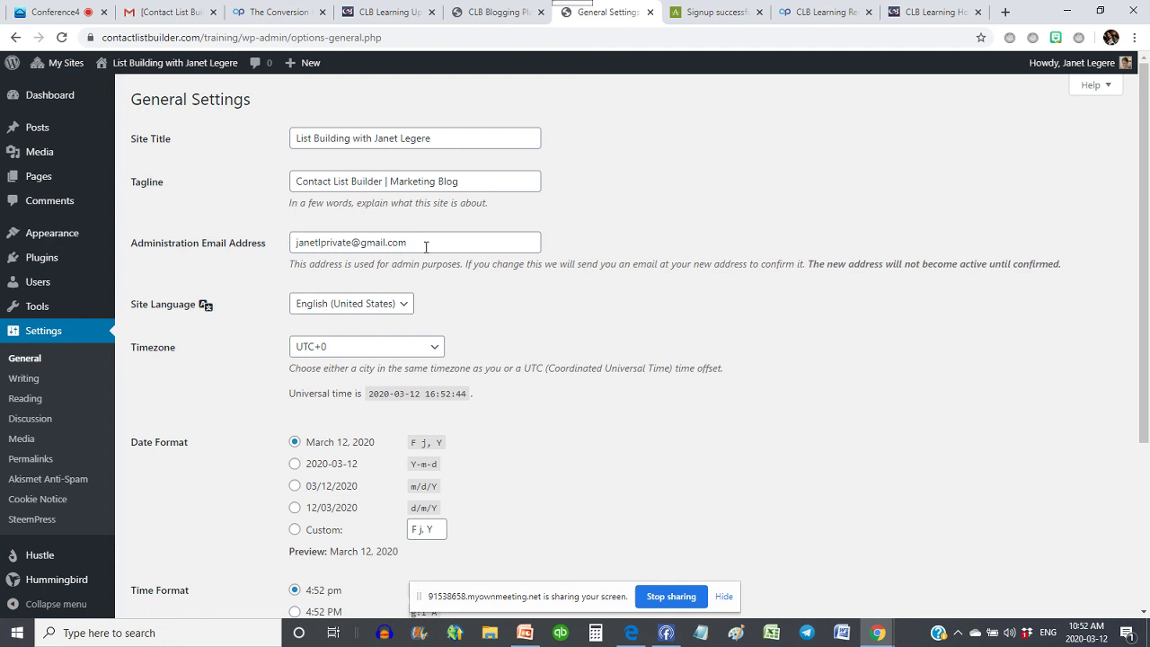
- Review General Settings, including the administration email and date and time formats, leaving them unchanged
drag(426, 244, 267, 260)
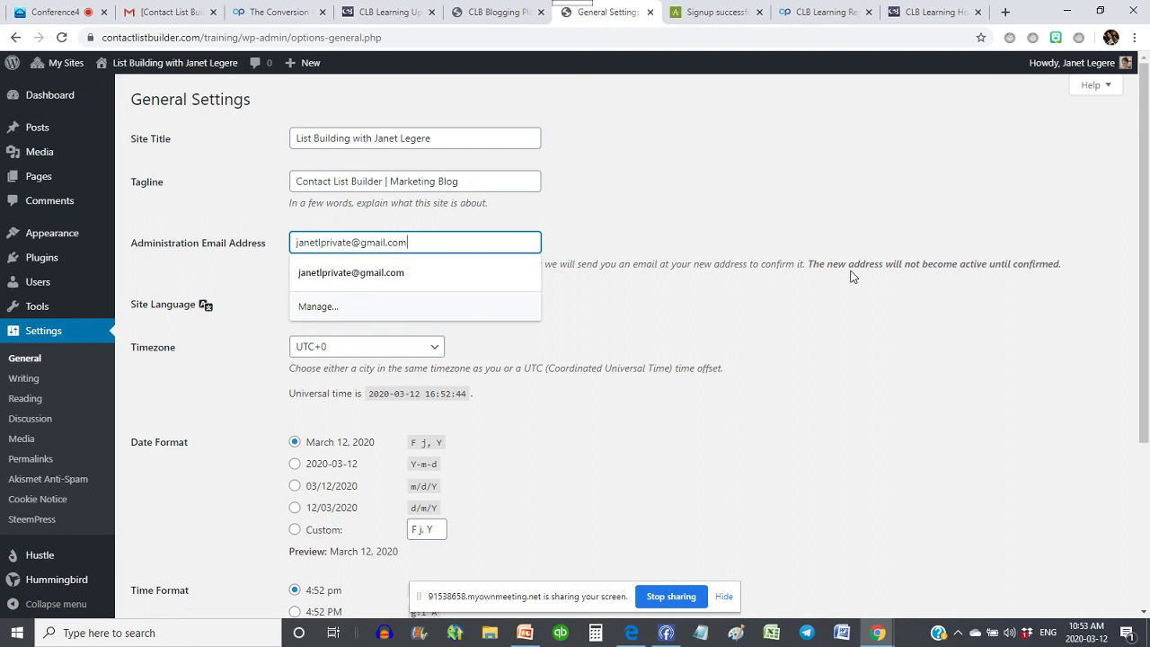
click(867, 279)
scroll(867, 280, down, 3)
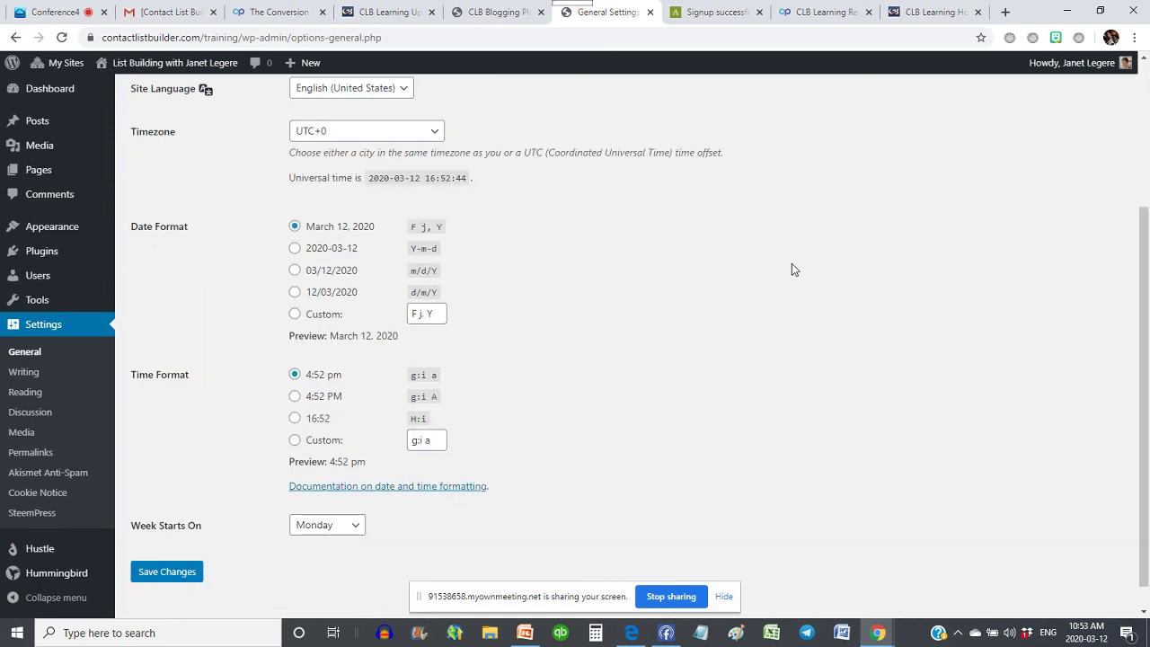
scroll(794, 270, down, 1)
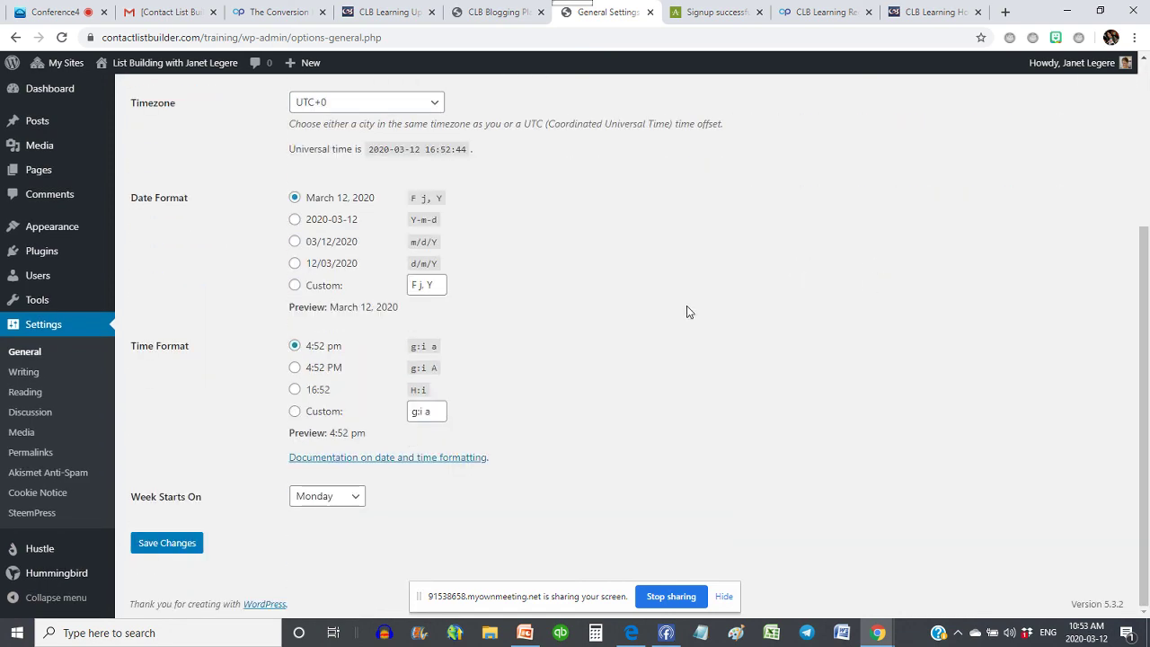
scroll(686, 311, up, 3)
scroll(686, 312, down, 1)
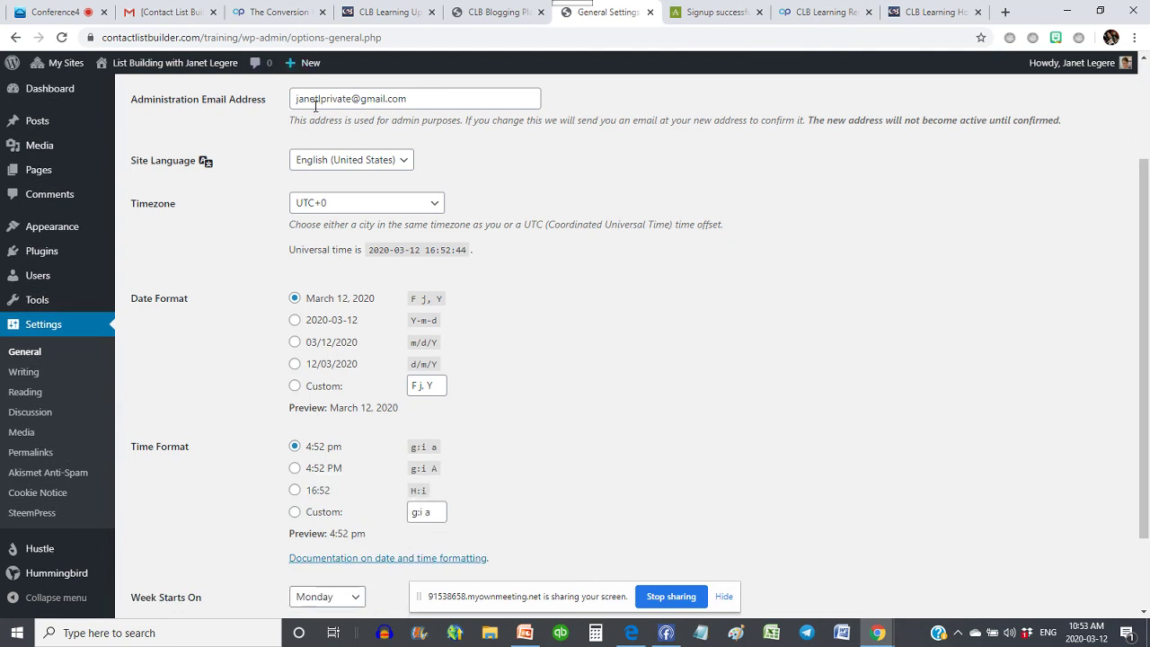
scroll(162, 589, down, 2)
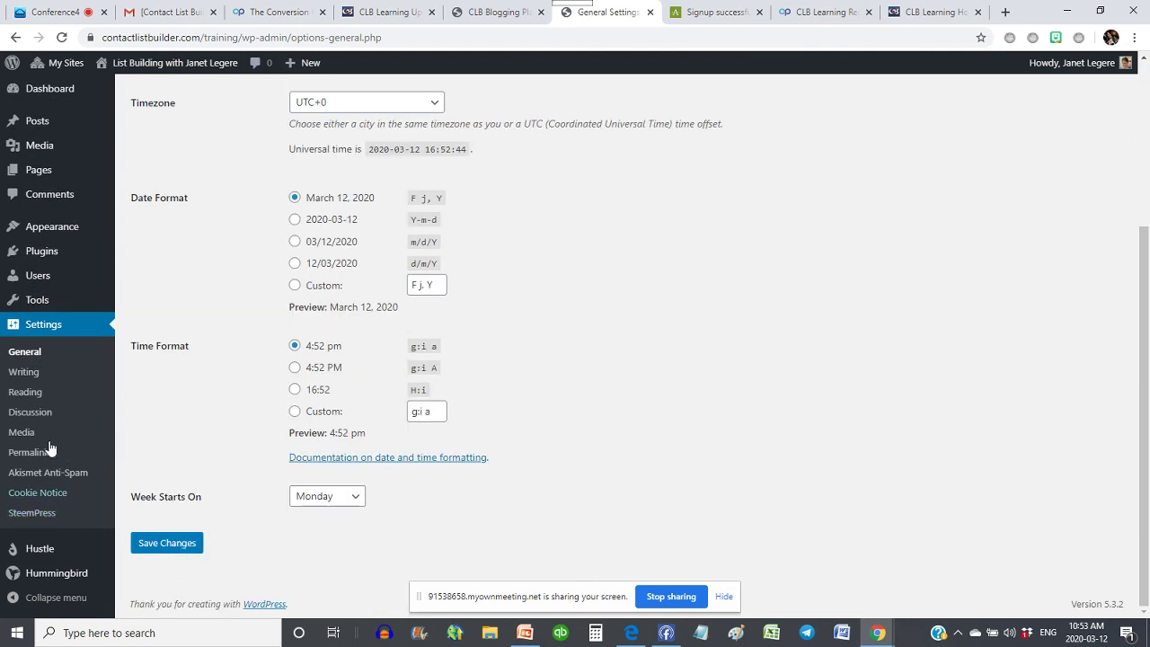
- Make List Building the default post category in Writing Settings and save the changes
click(25, 376)
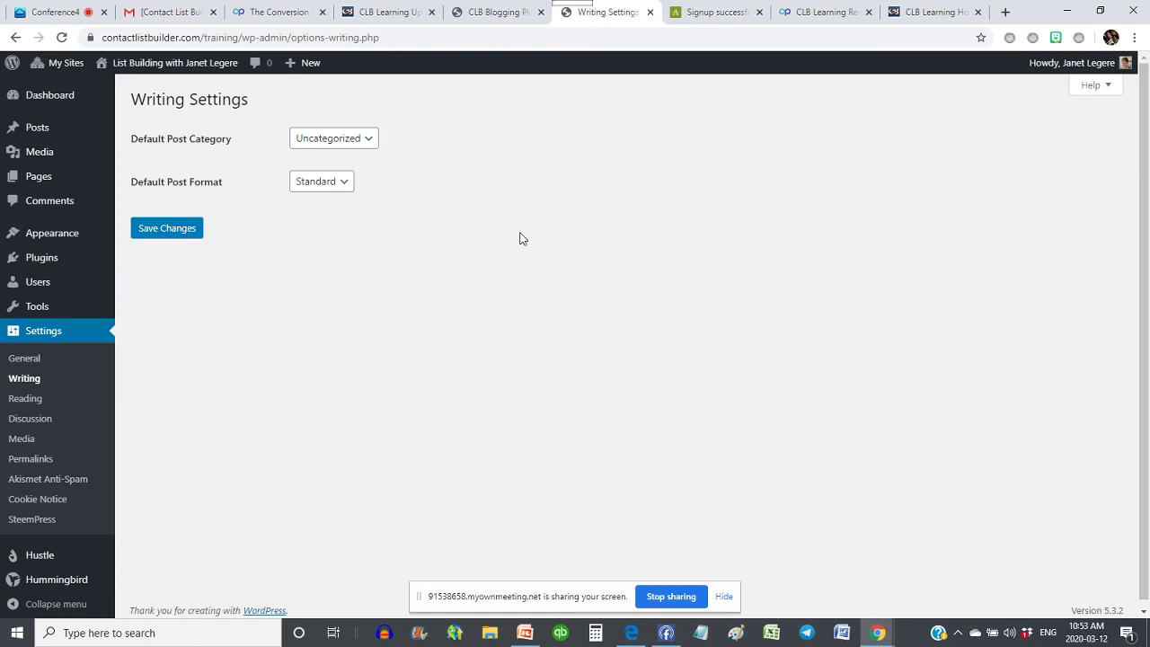
click(311, 142)
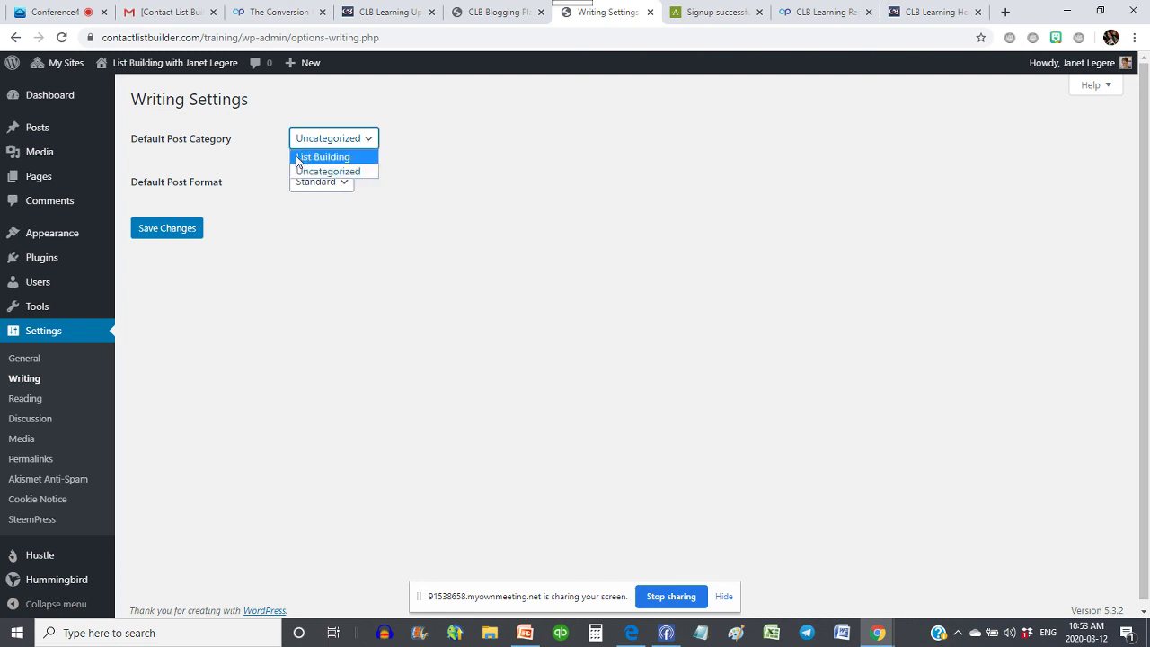
click(314, 158)
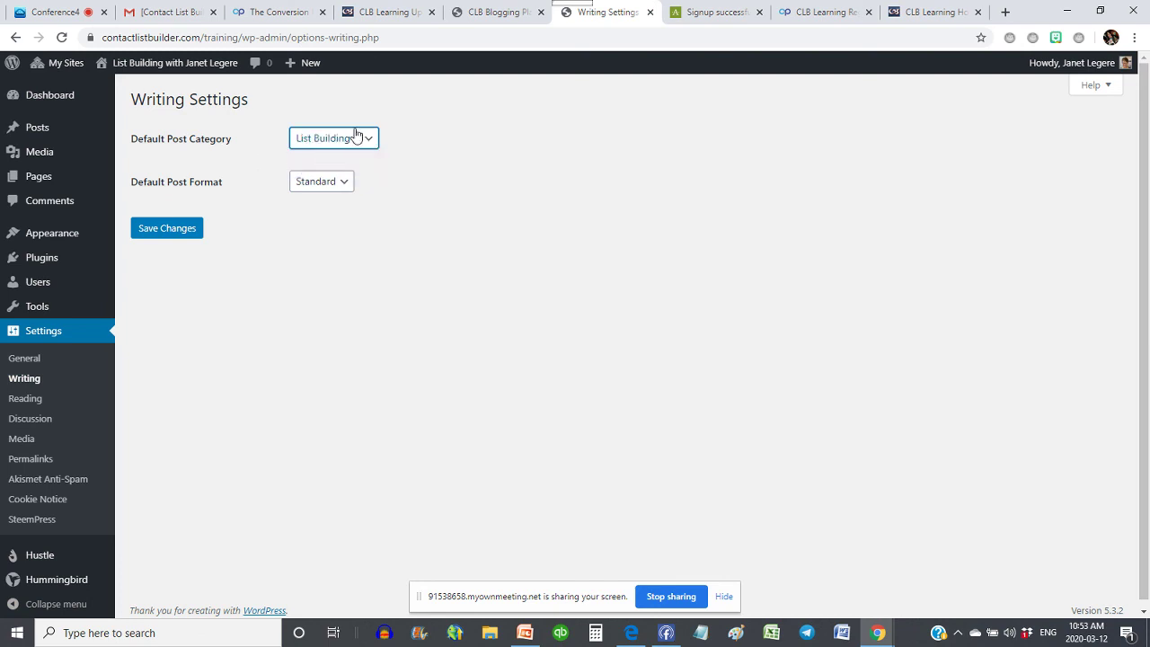
click(167, 230)
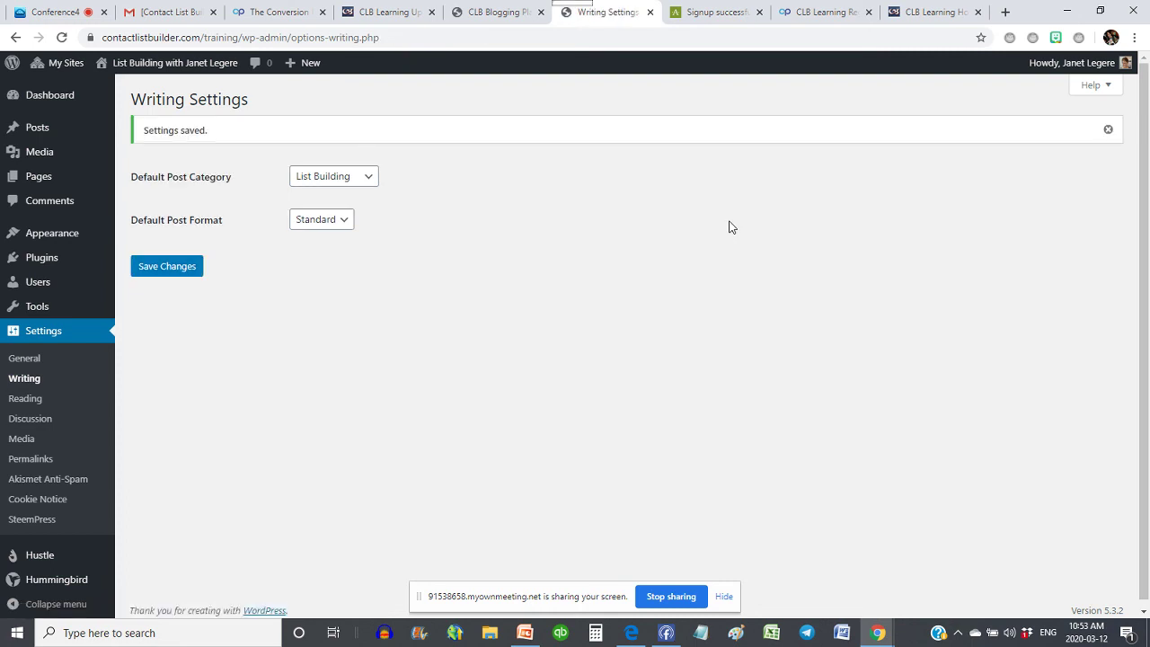
click(18, 407)
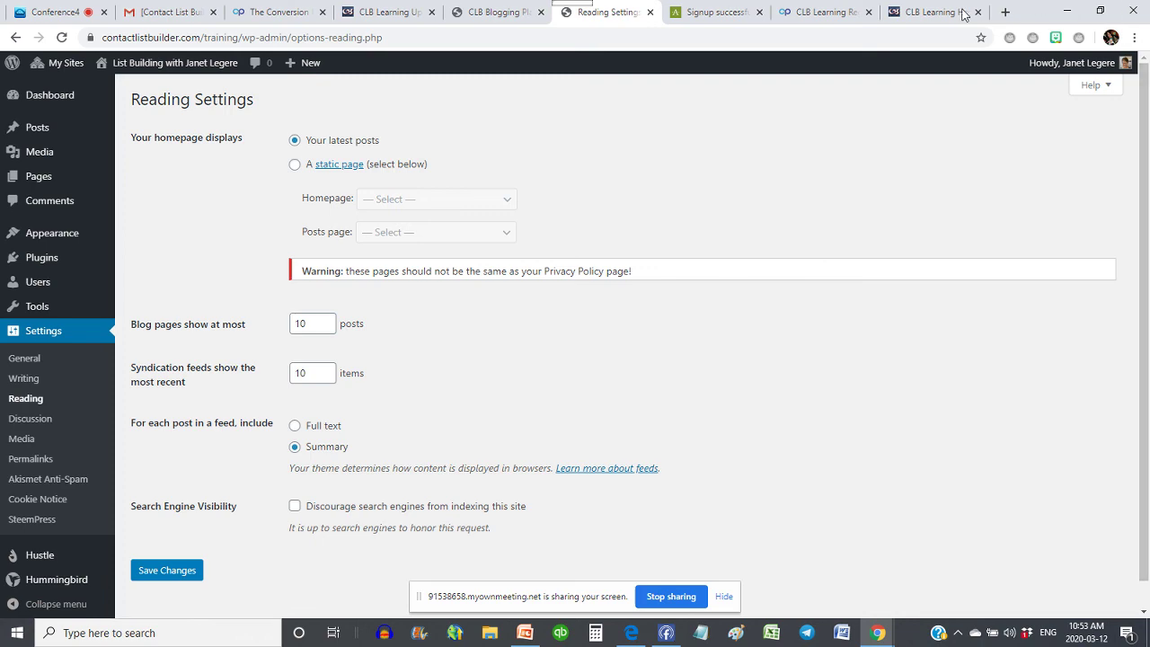
- Look over the Contact List Builder, CLB sponsoring and Blogging Platform tabs, then copy the site's address
click(915, 12)
click(787, 11)
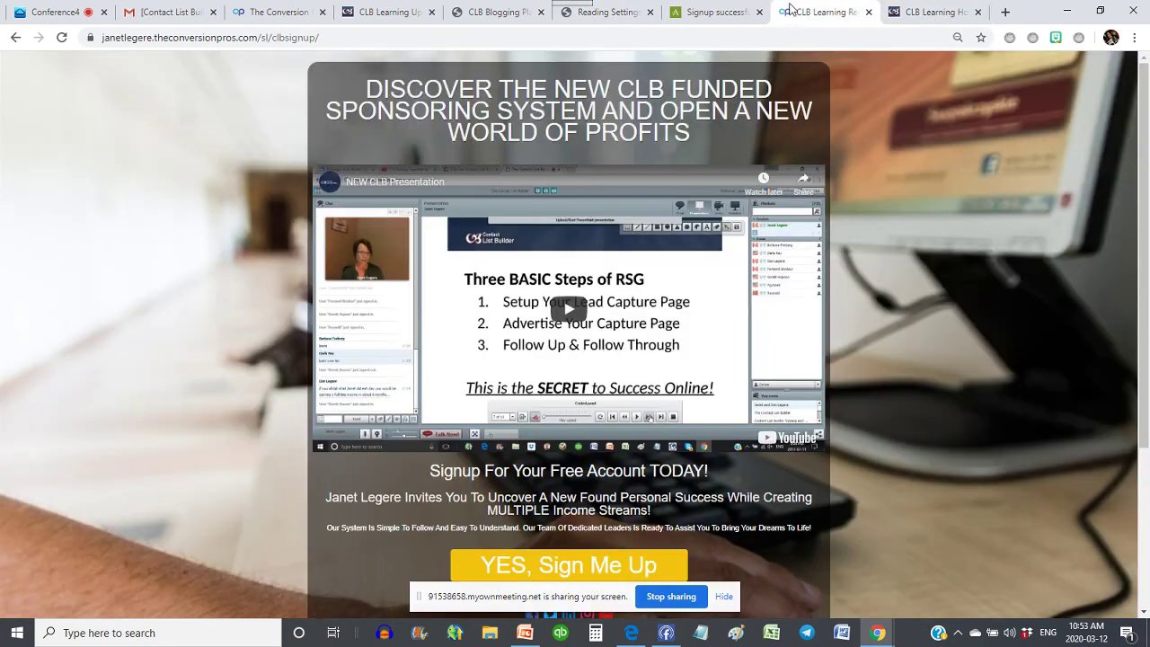
click(621, 17)
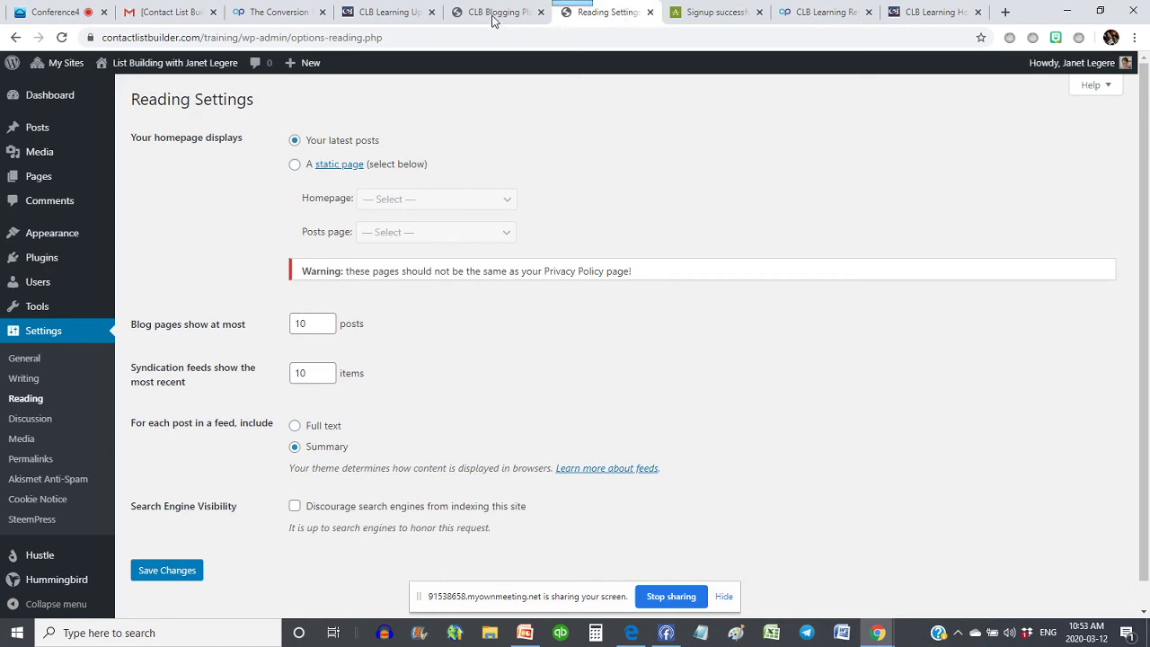
click(496, 20)
click(592, 16)
mouse_move(186, 65)
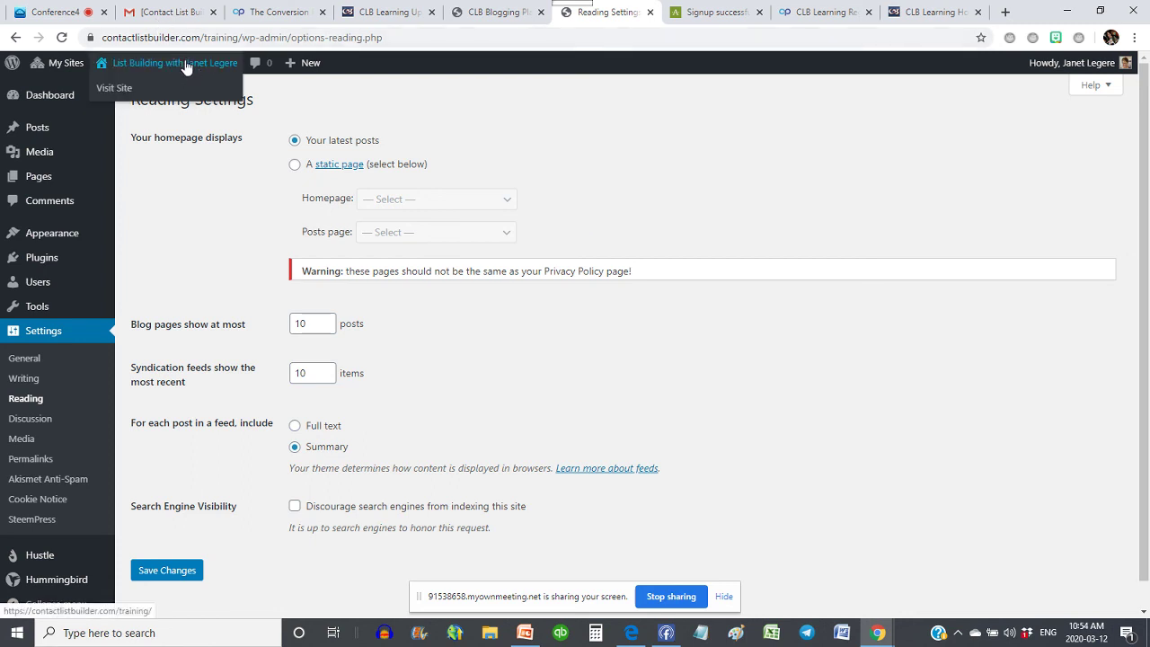
right_click(186, 67)
click(233, 148)
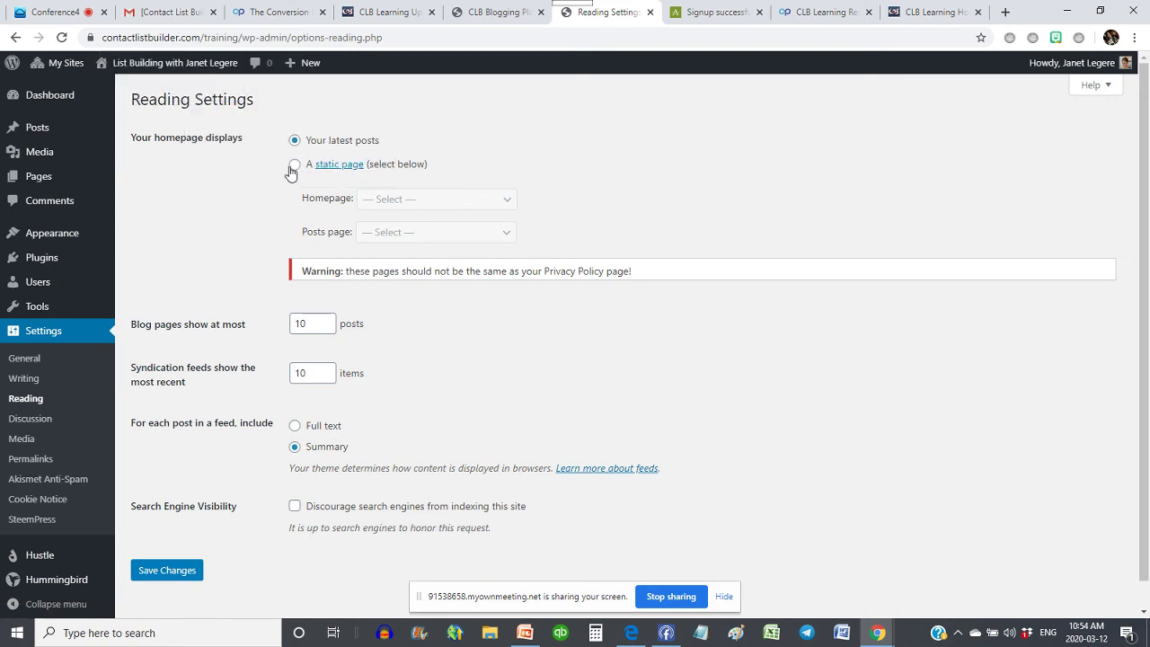
- Choose 'A static page' for the homepage without picking a page, and start a new page
click(295, 166)
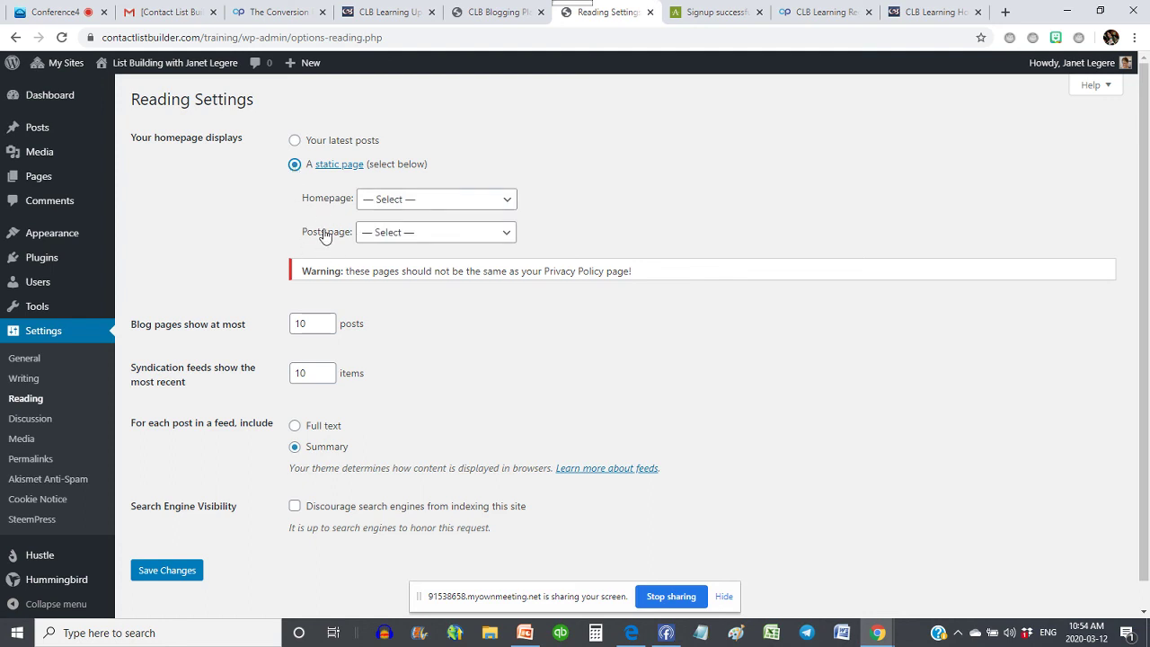
click(419, 199)
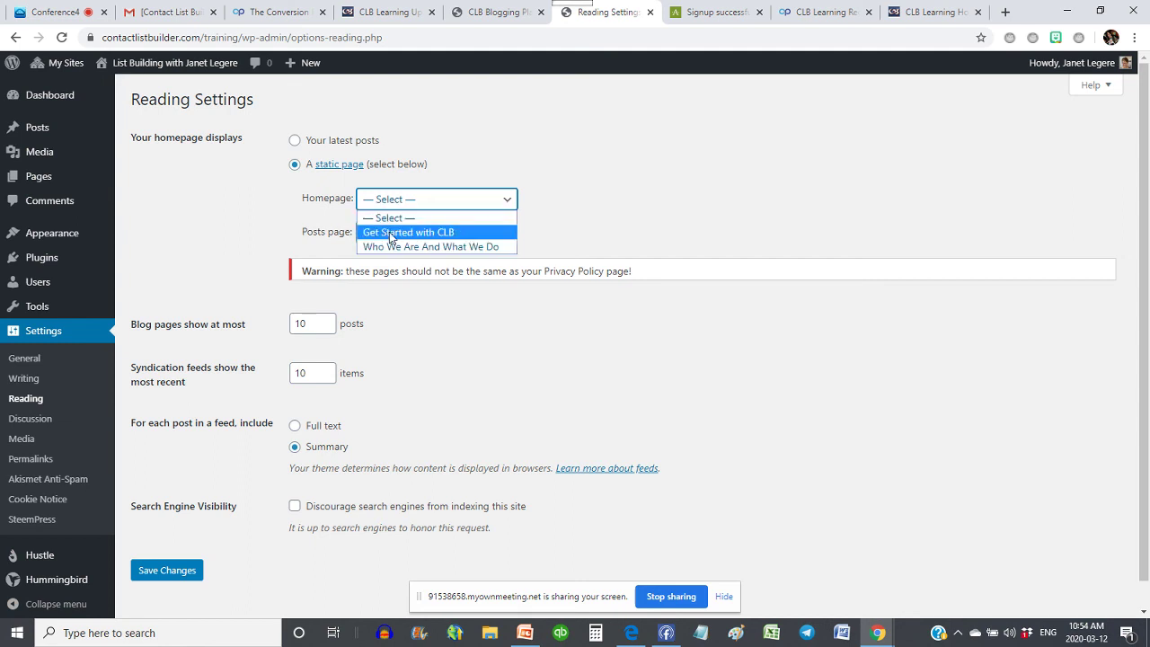
click(647, 185)
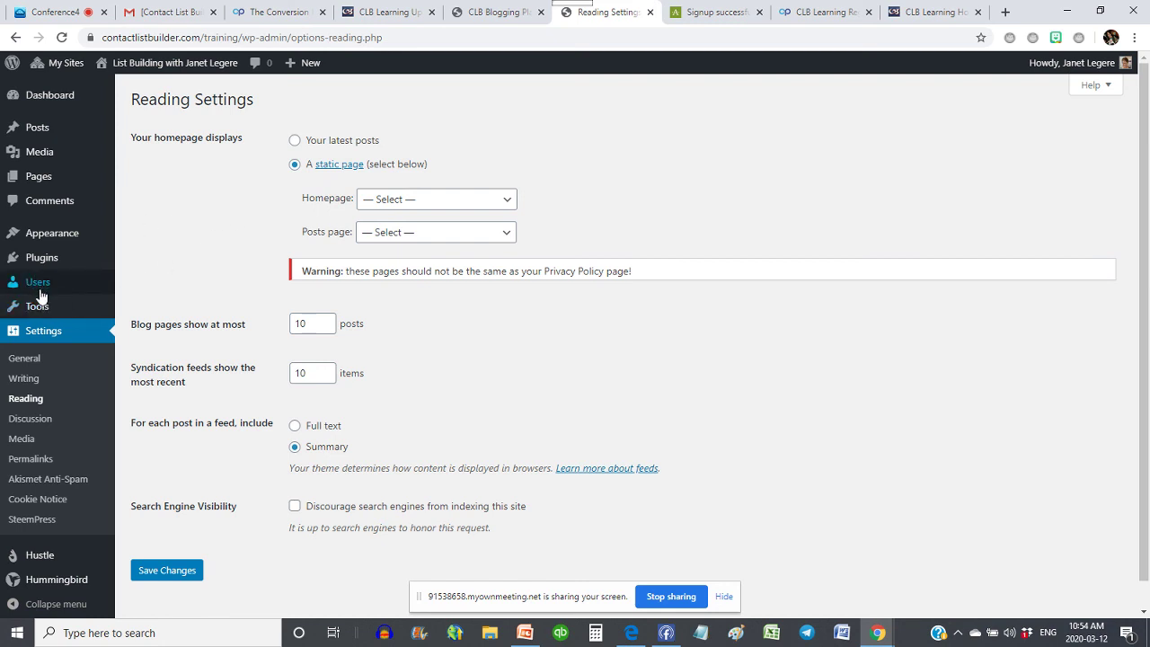
mouse_move(36, 180)
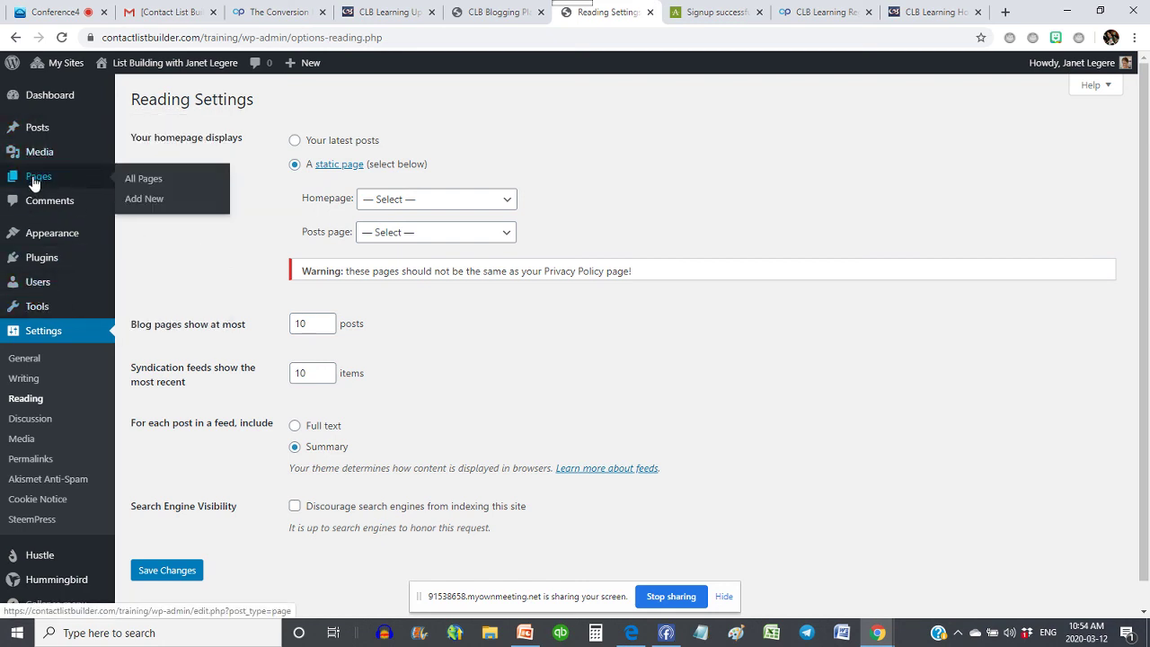
click(144, 199)
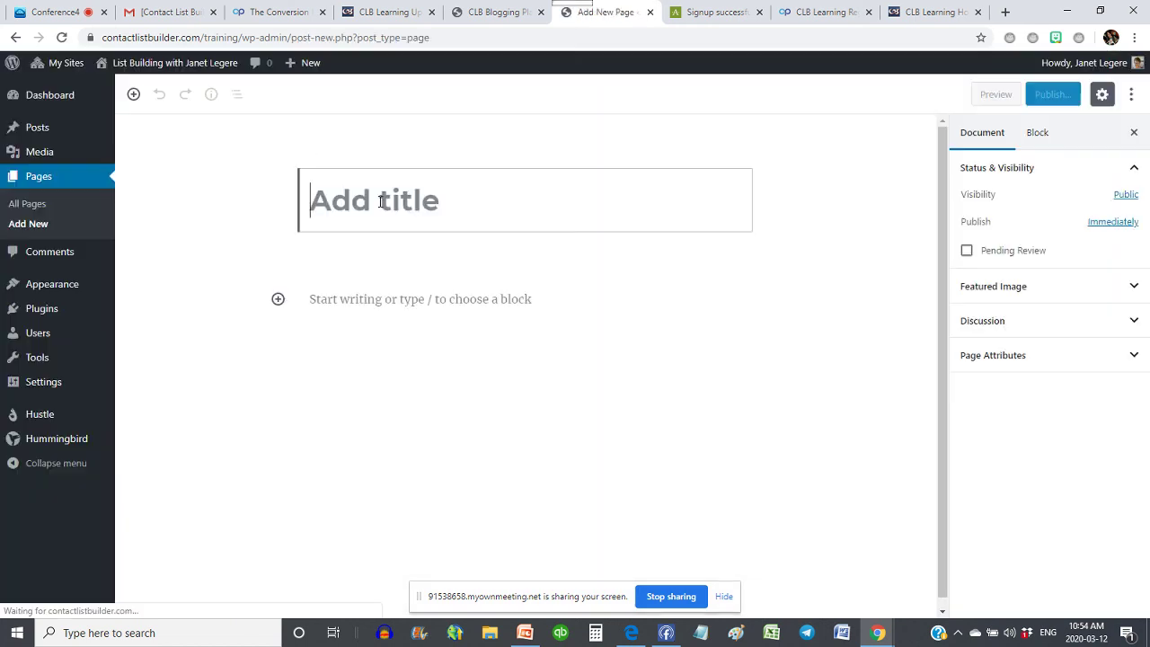
- Publish a new empty page titled 'Posts'
text(Posts)
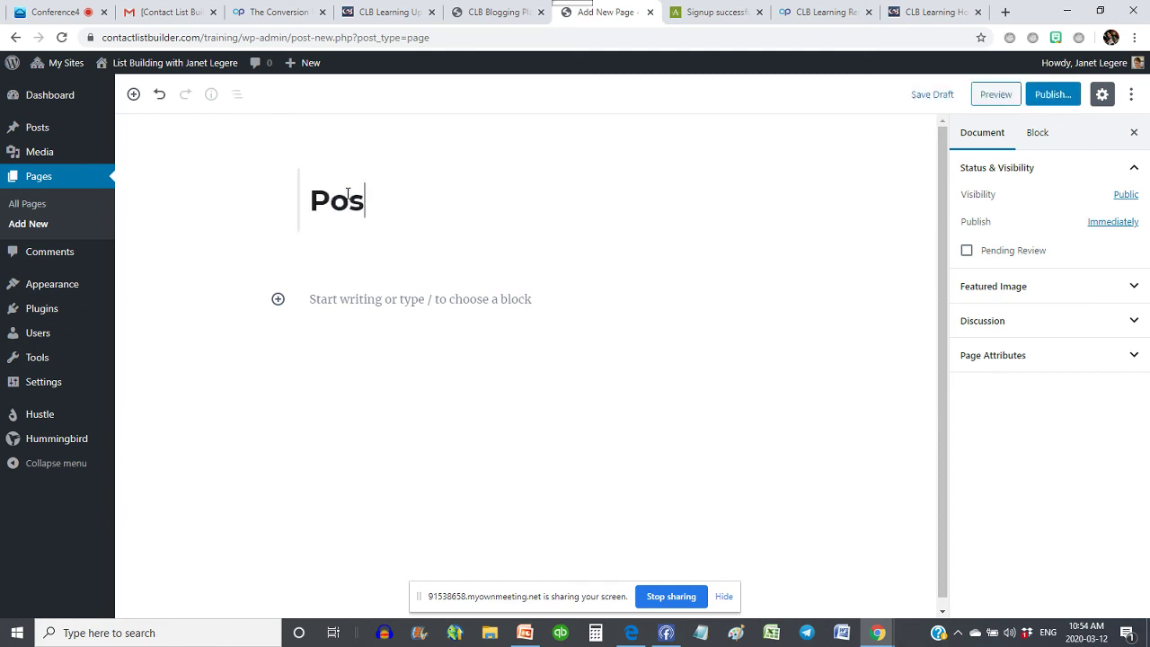
click(1055, 99)
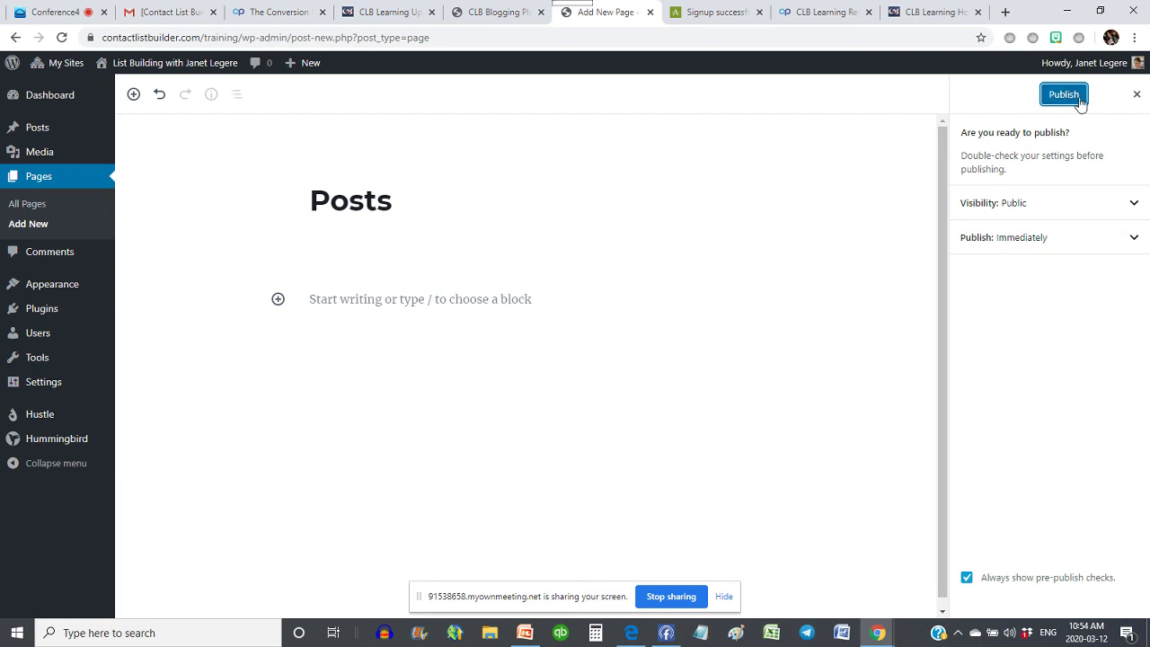
click(1064, 95)
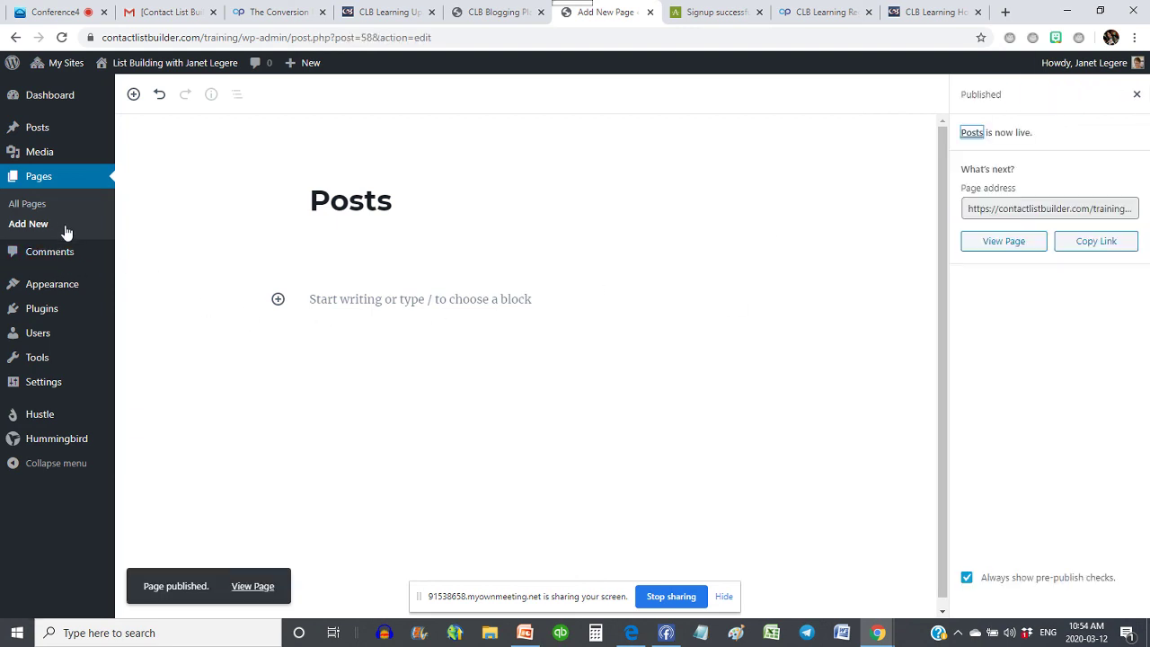
- In Reading Settings, set the static homepage to 'Who We Are And What We Do' and posts page to 'Posts'
mouse_move(43, 395)
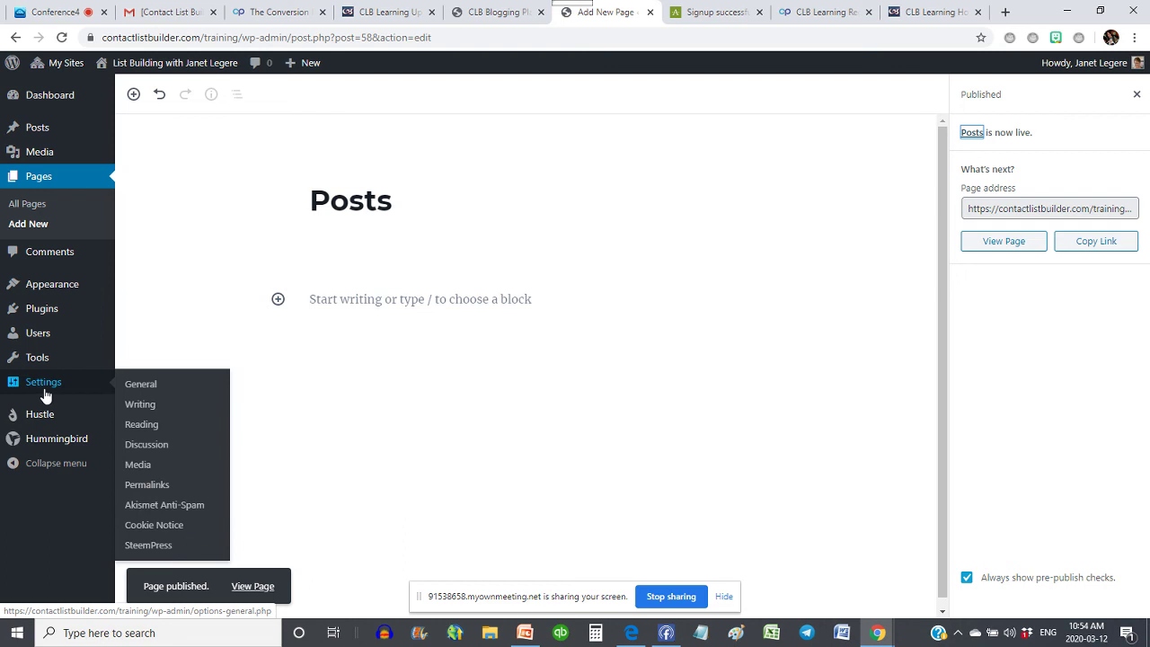
click(141, 407)
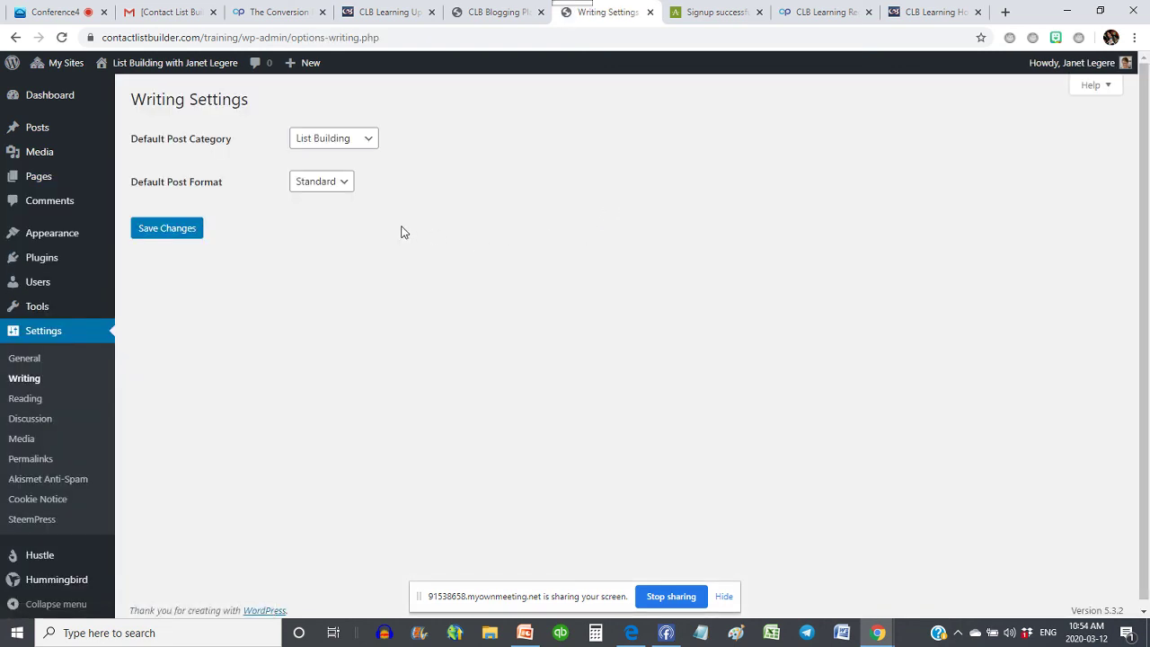
click(29, 403)
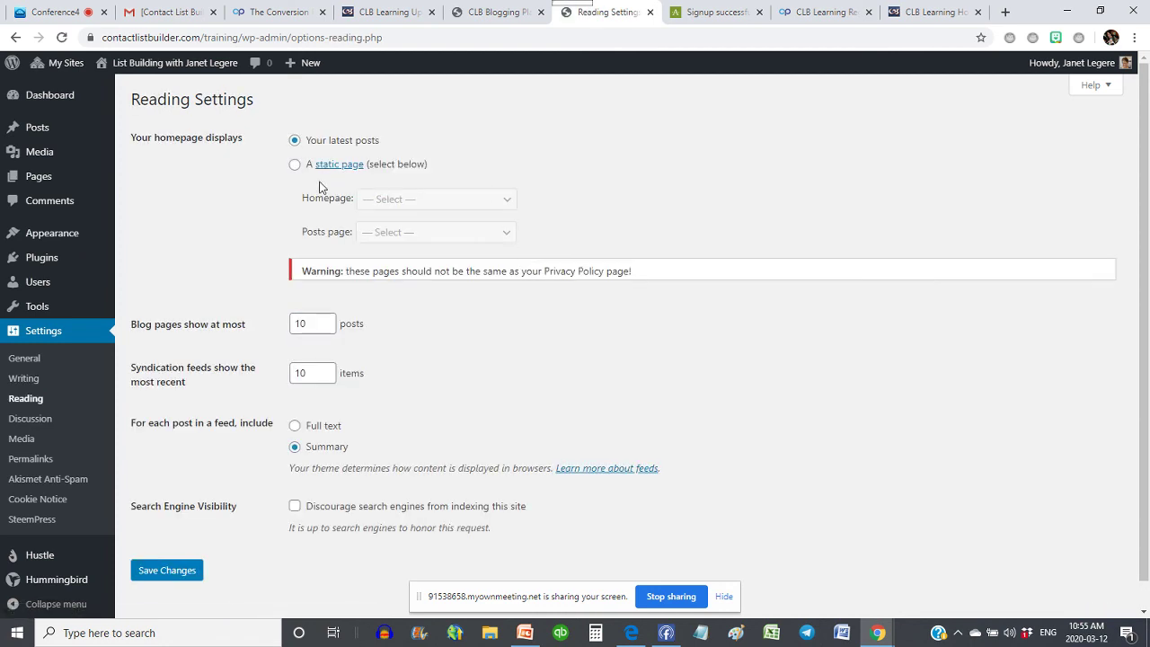
click(295, 164)
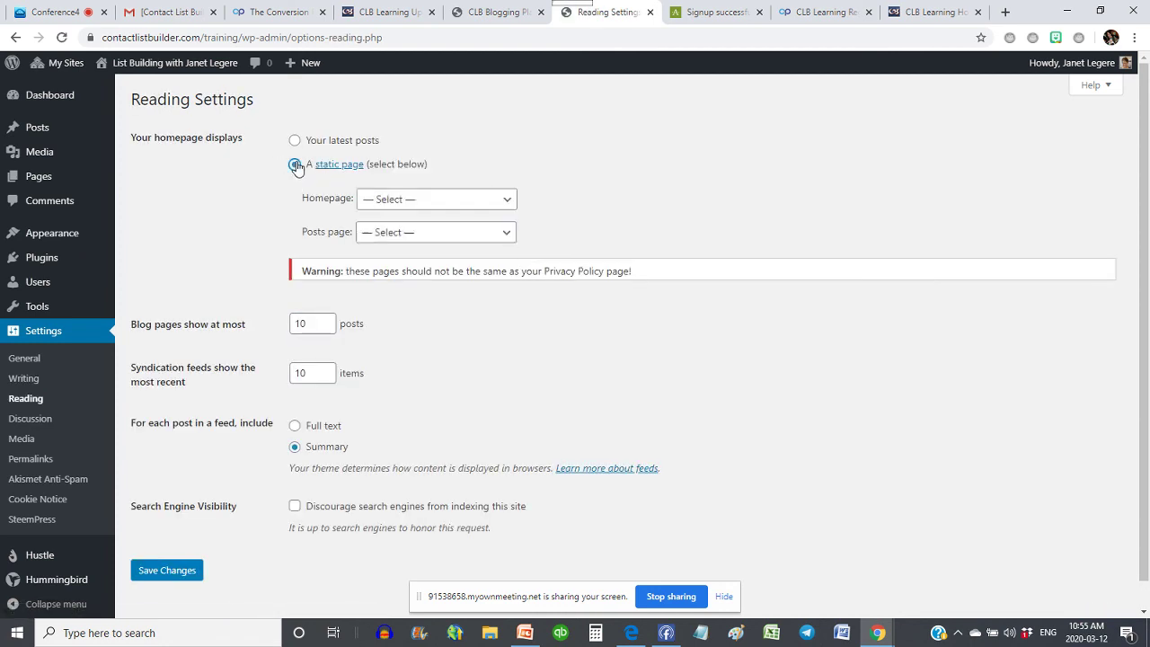
click(418, 200)
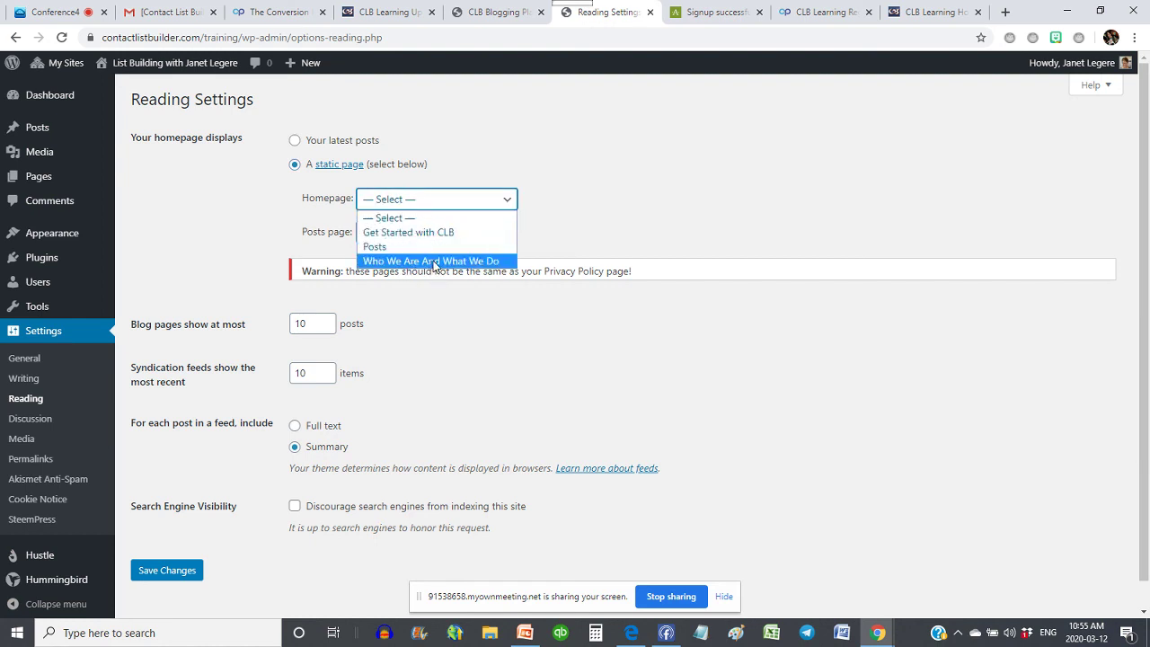
click(434, 262)
click(392, 237)
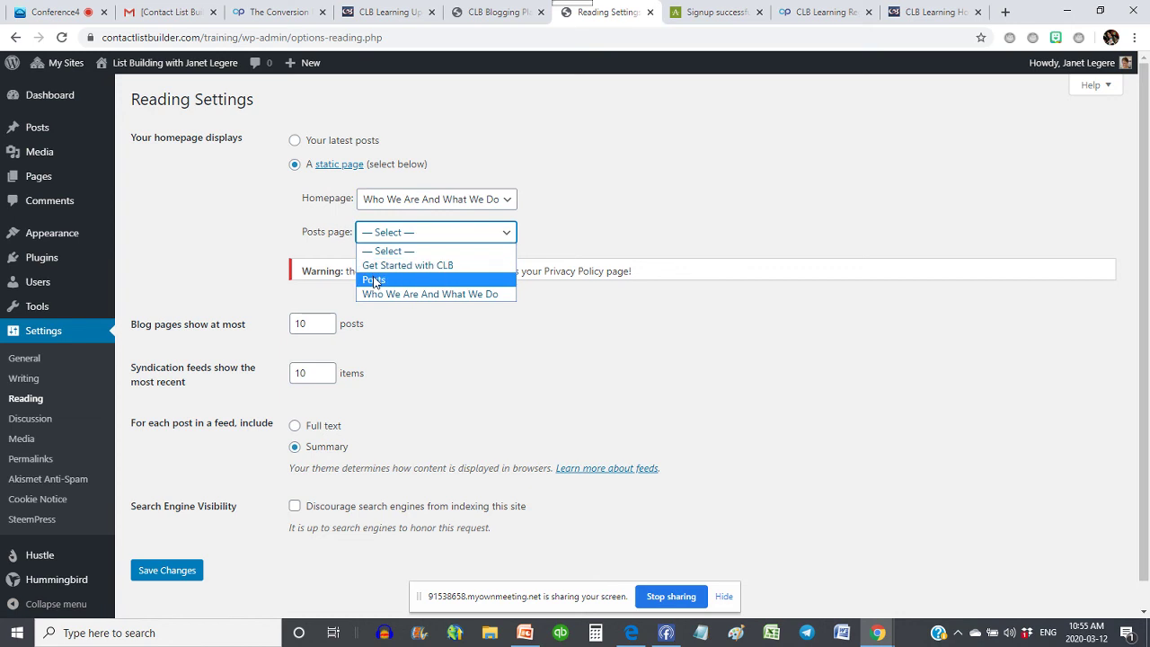
click(375, 281)
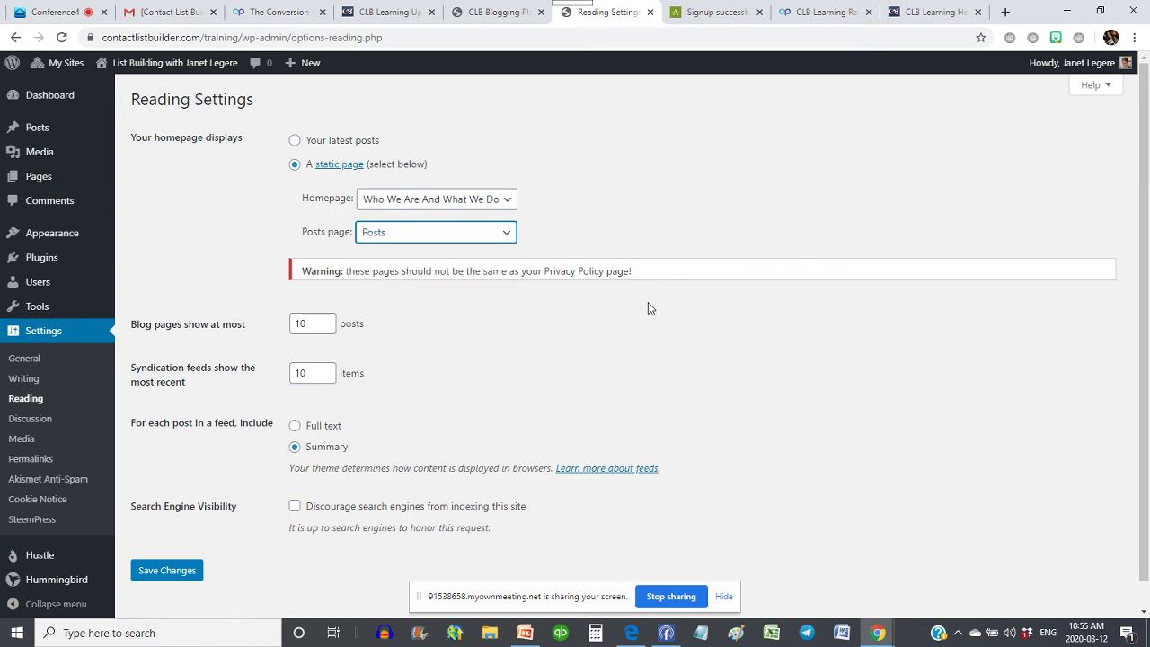
- Save the Reading Settings and open the live site in a new tab
scroll(648, 302, down, 1)
click(168, 542)
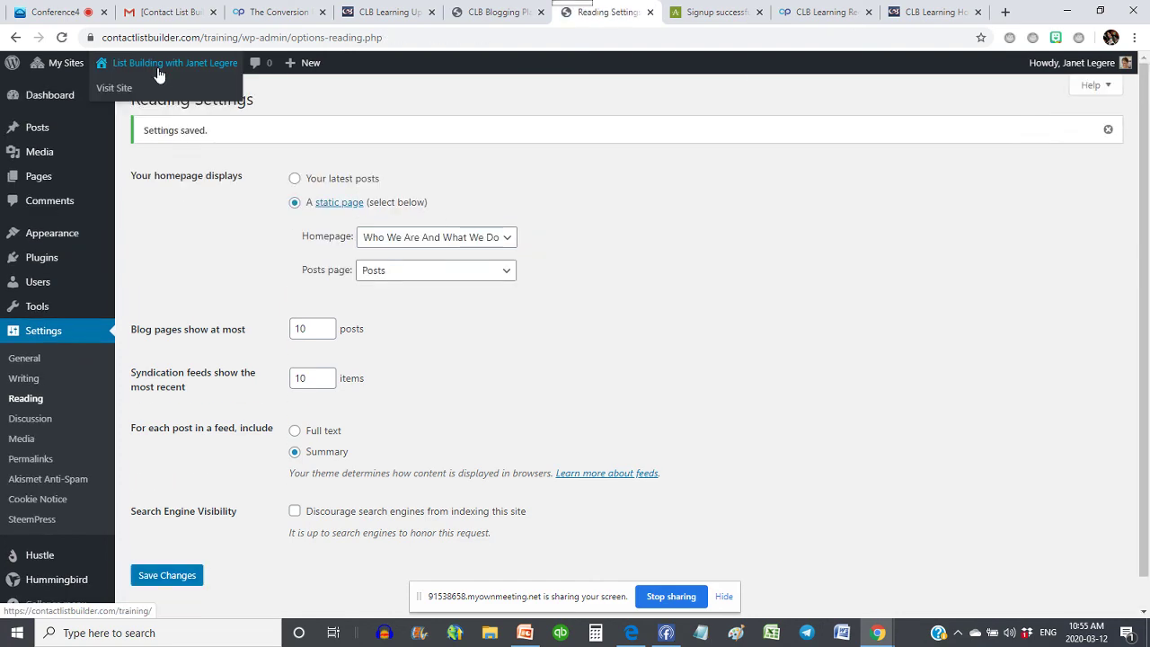
right_click(167, 63)
click(209, 75)
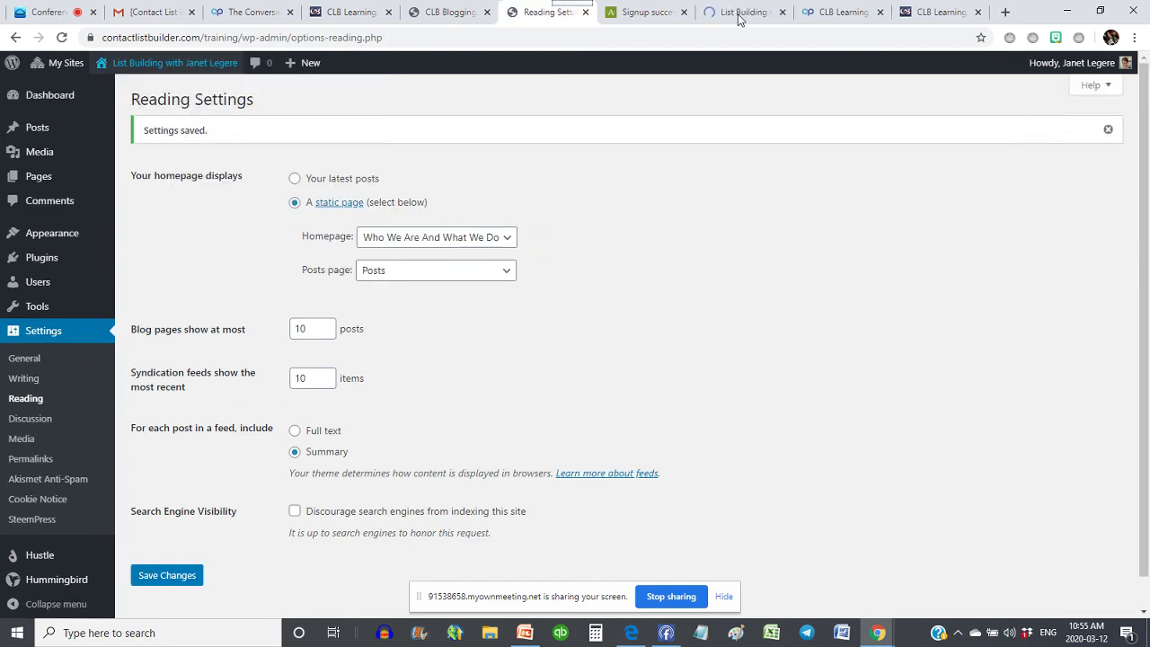
- Scroll through the live homepage now showing the Who We Are And What We Do page
click(740, 18)
scroll(385, 223, down, 7)
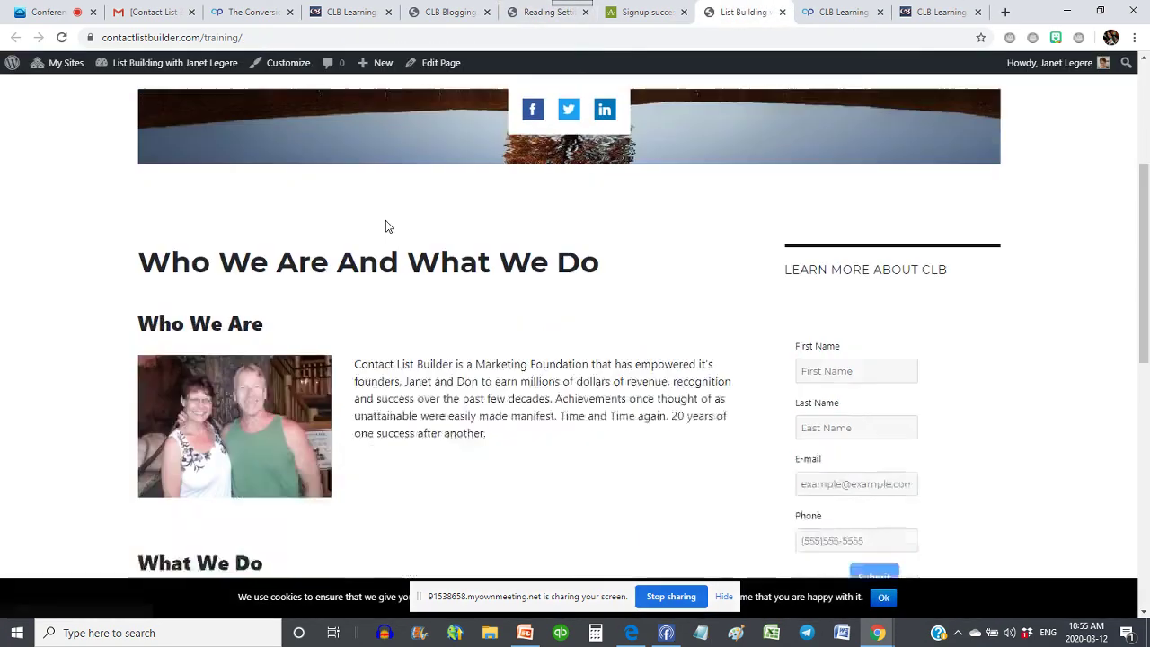
scroll(386, 224, up, 7)
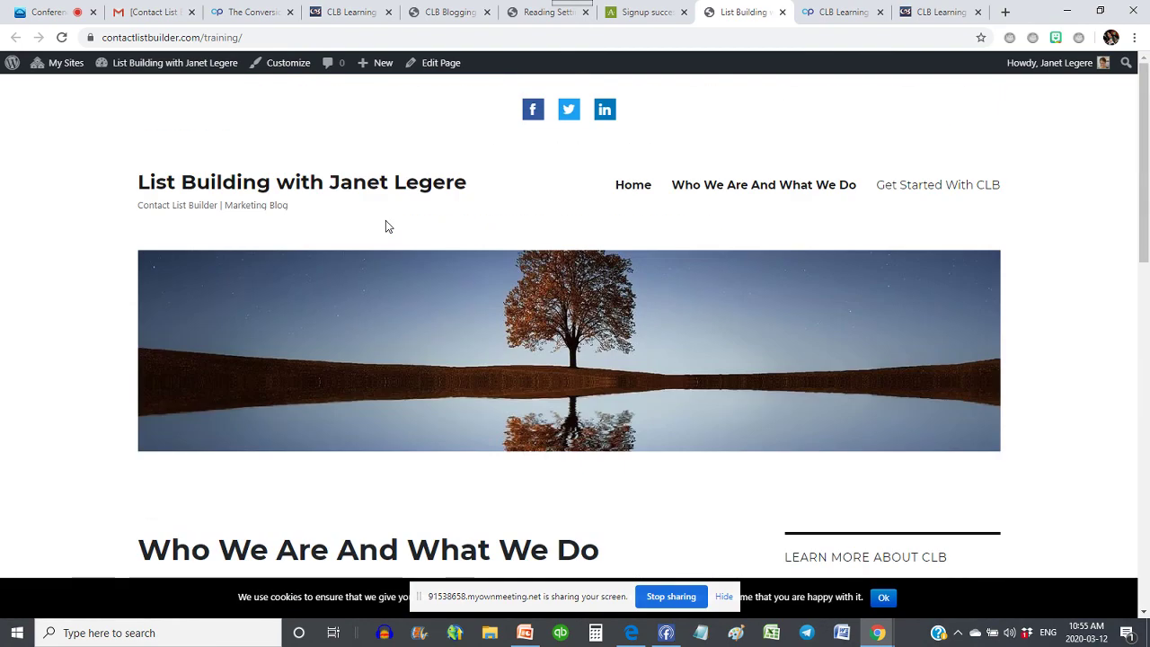
scroll(253, 202, down, 4)
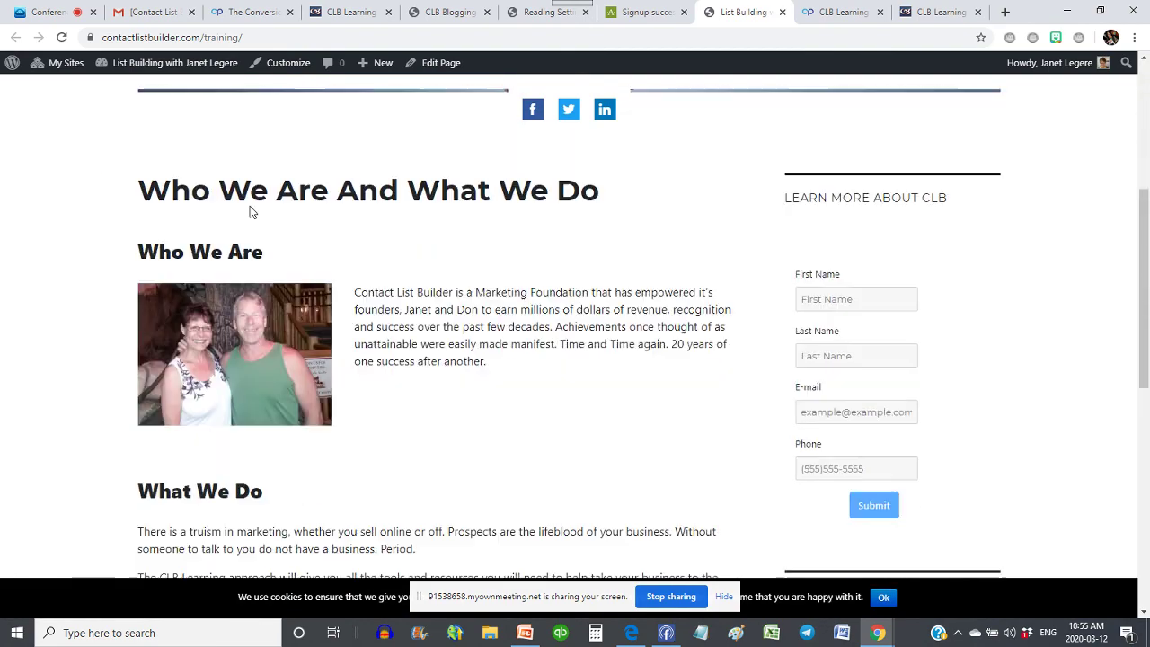
scroll(407, 252, down, 4)
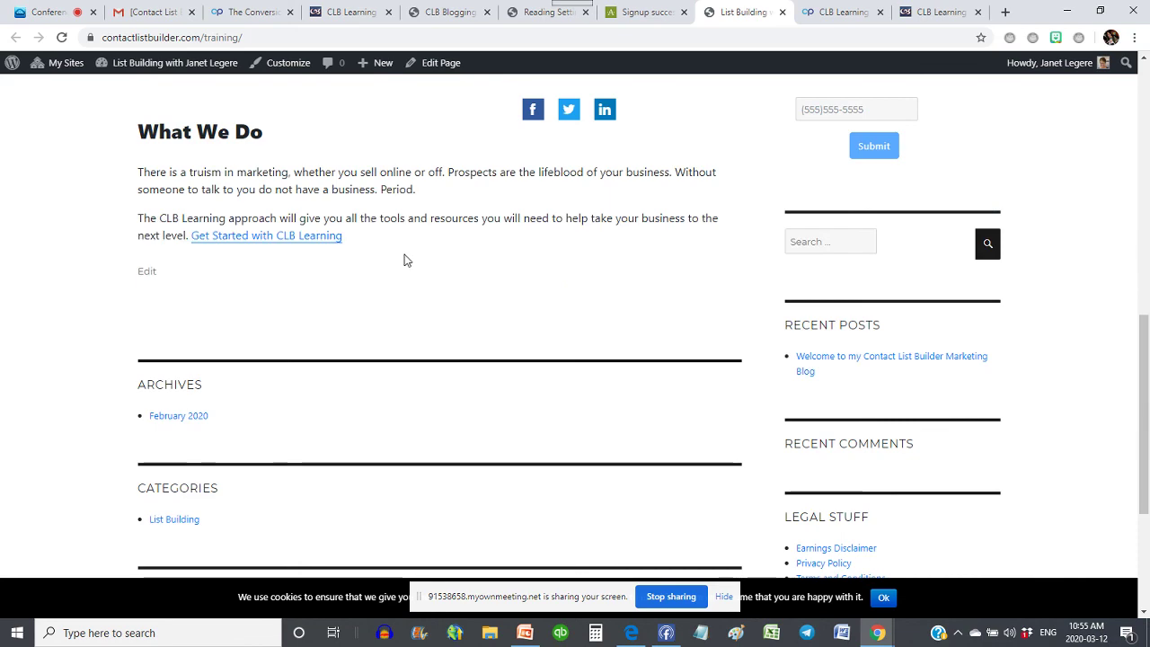
scroll(506, 239, up, 8)
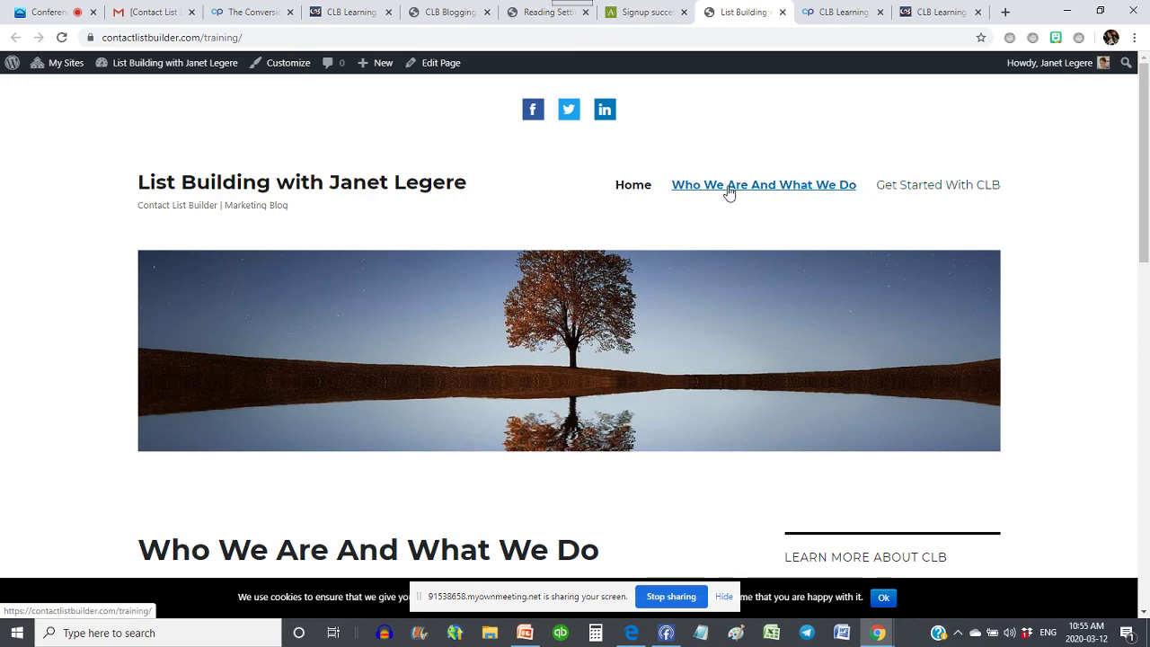
scroll(728, 192, down, 9)
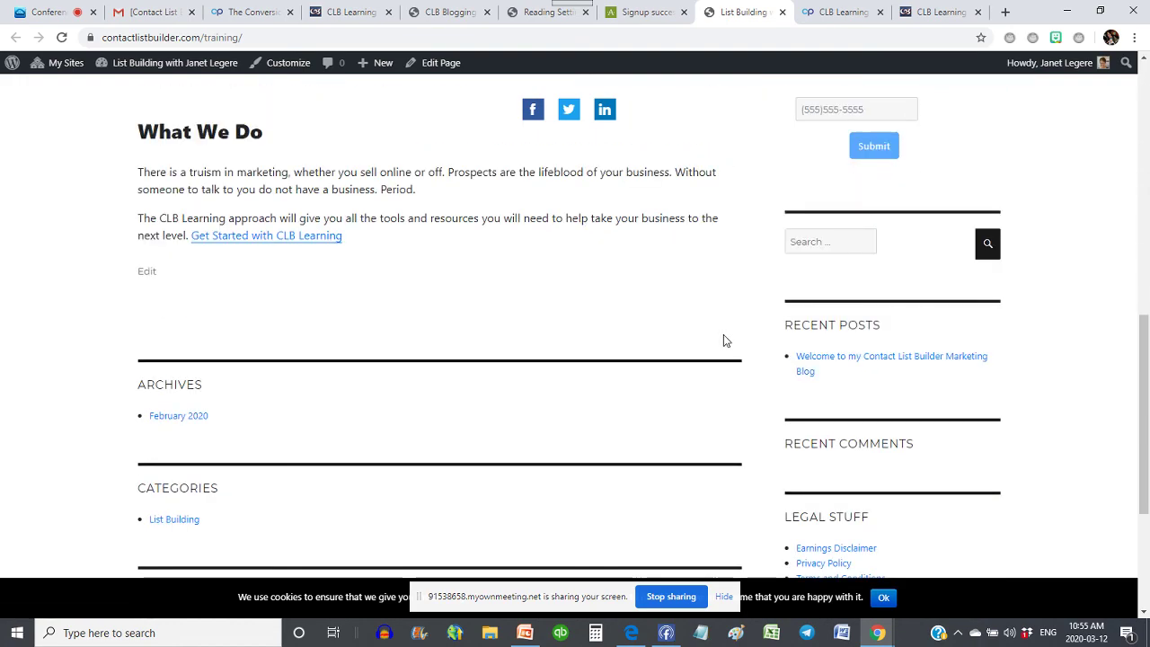
- Read the welcome blog post, return to Home, then go back to the Reading Settings tab
click(875, 362)
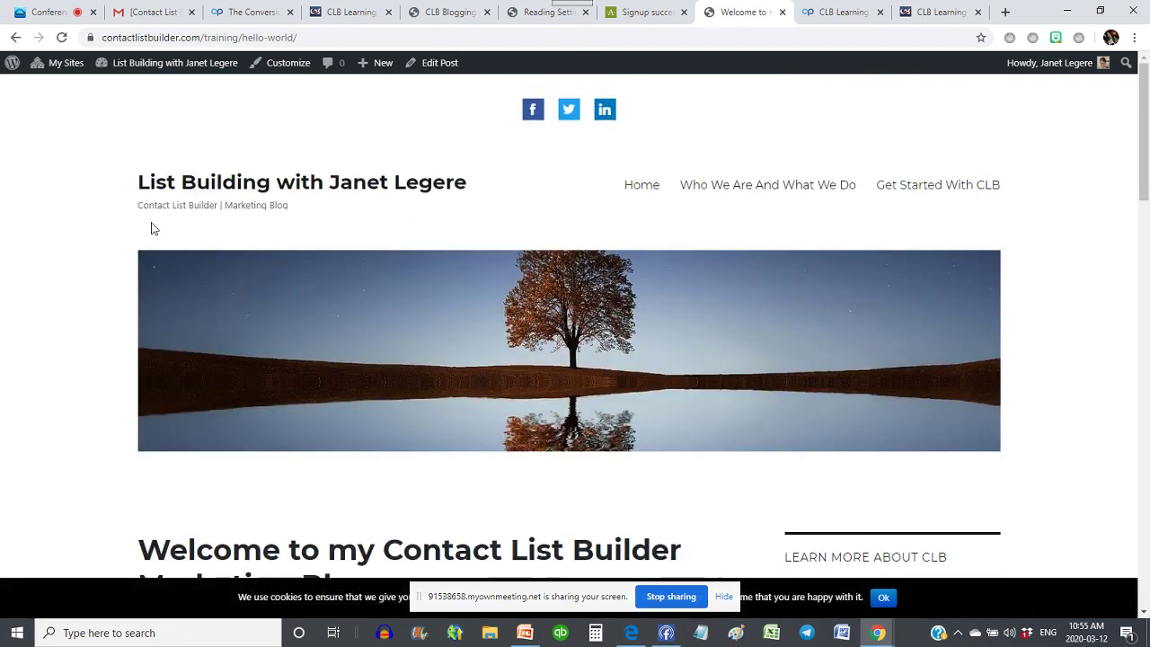
scroll(144, 225, down, 3)
scroll(142, 226, up, 3)
click(652, 189)
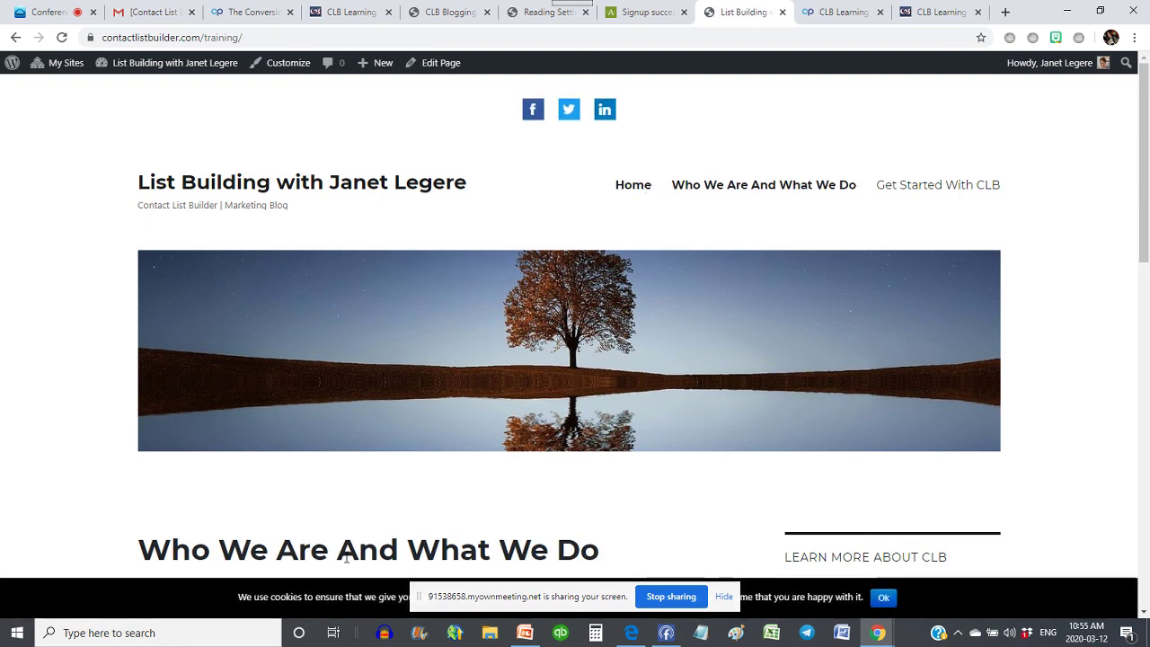
click(544, 11)
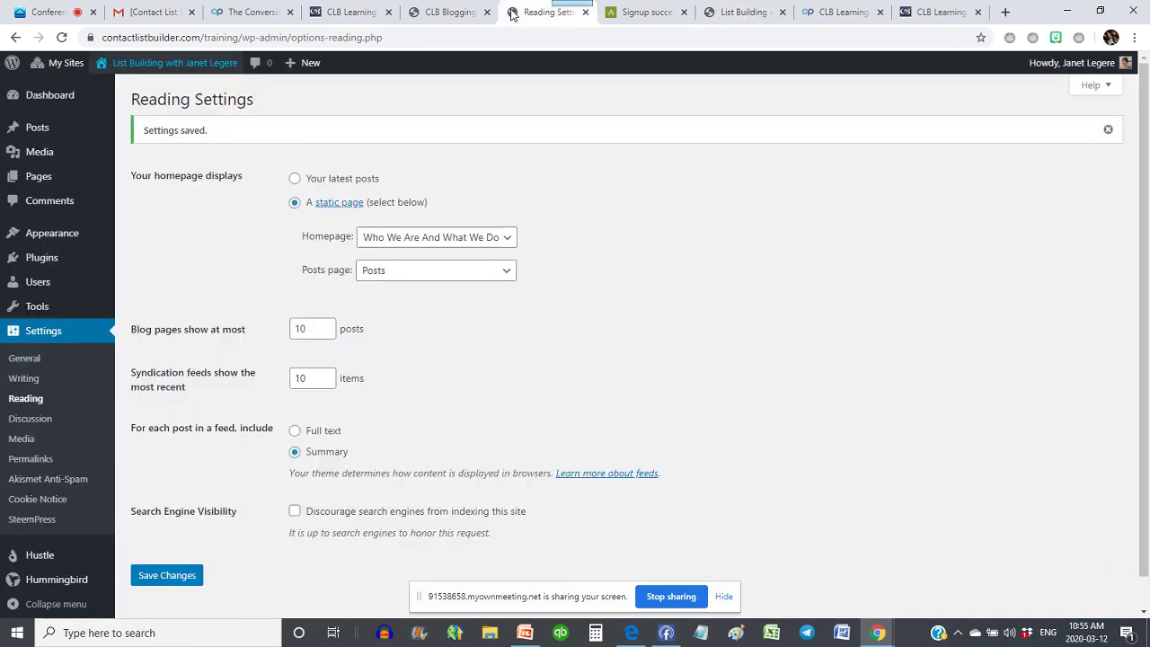
- Switch the homepage back to latest posts and save the Reading Settings
click(295, 177)
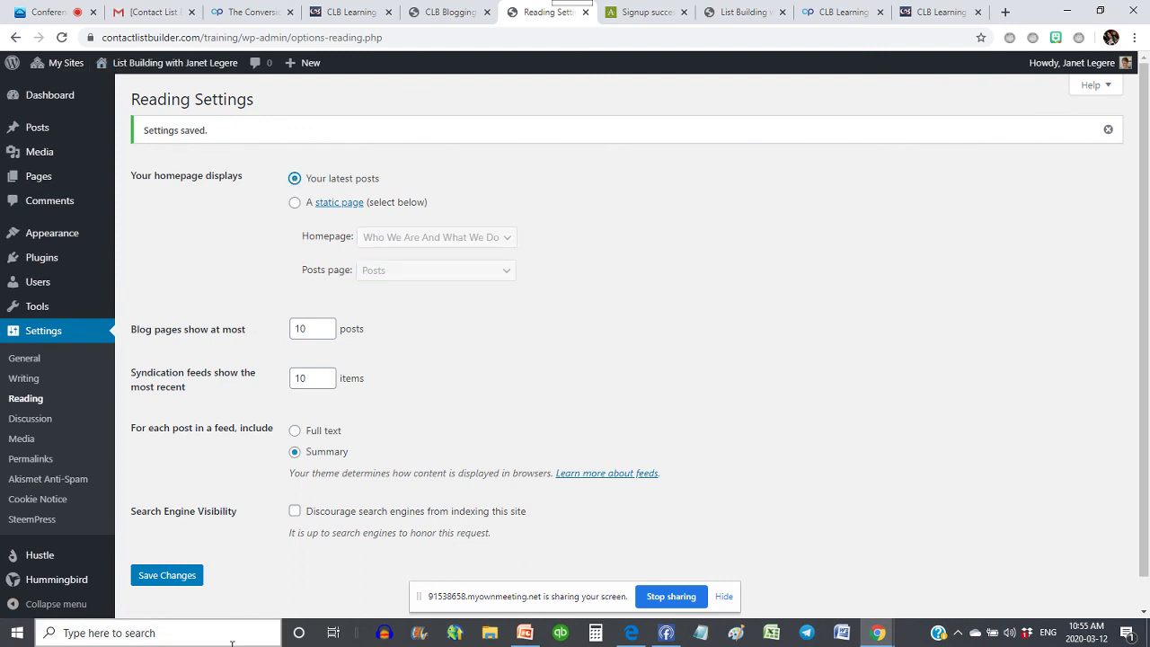
click(160, 578)
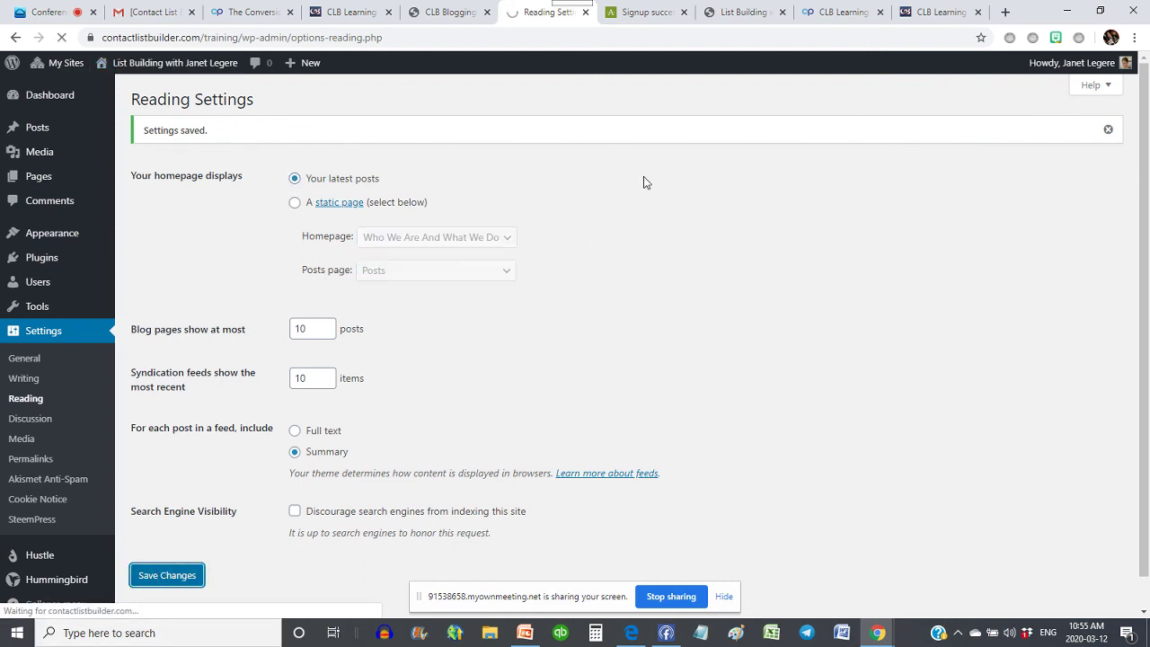
click(30, 423)
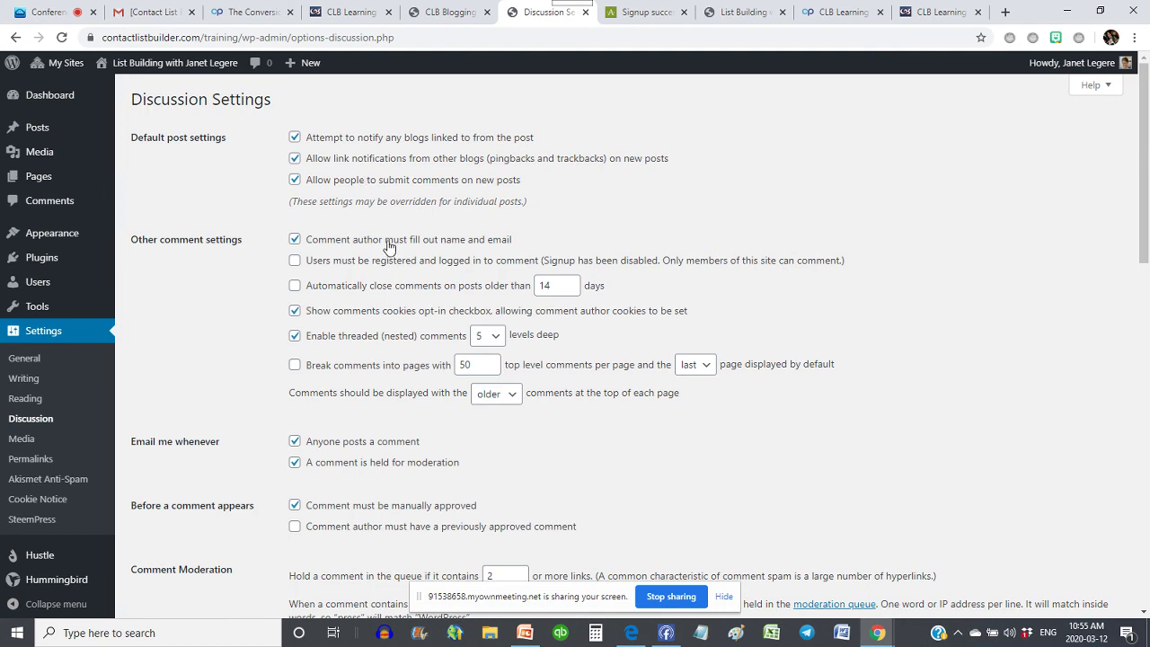
- Scroll through Discussion Settings, then view Permalink Settings with the Post name structure selected
scroll(389, 248, down, 1)
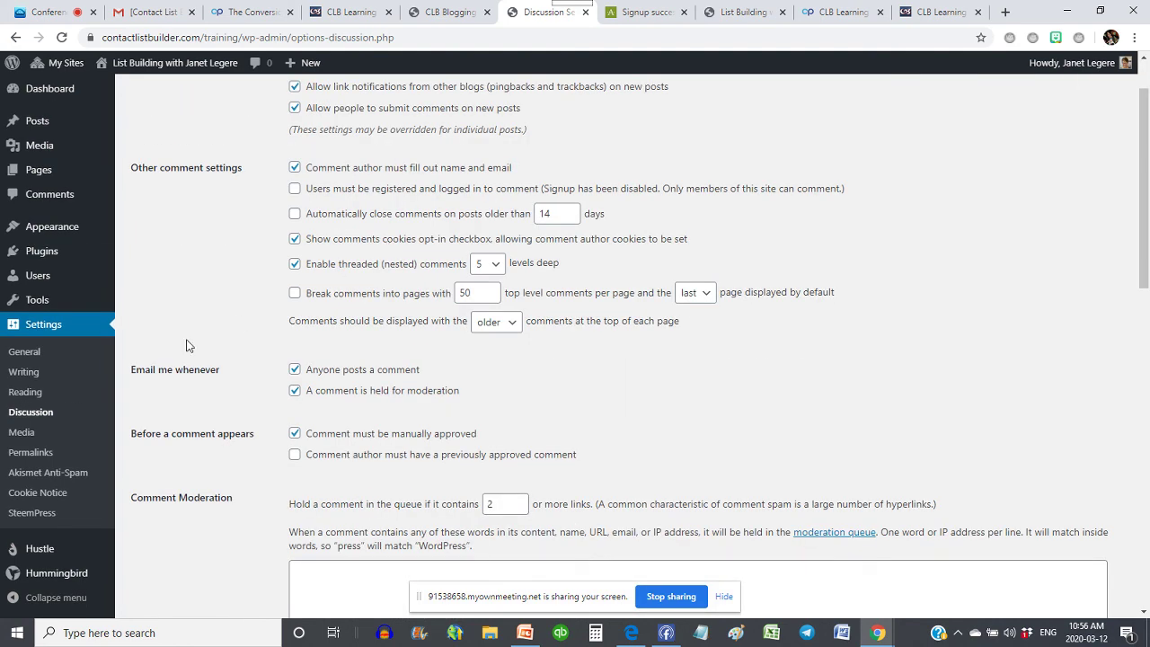
scroll(158, 350, down, 1)
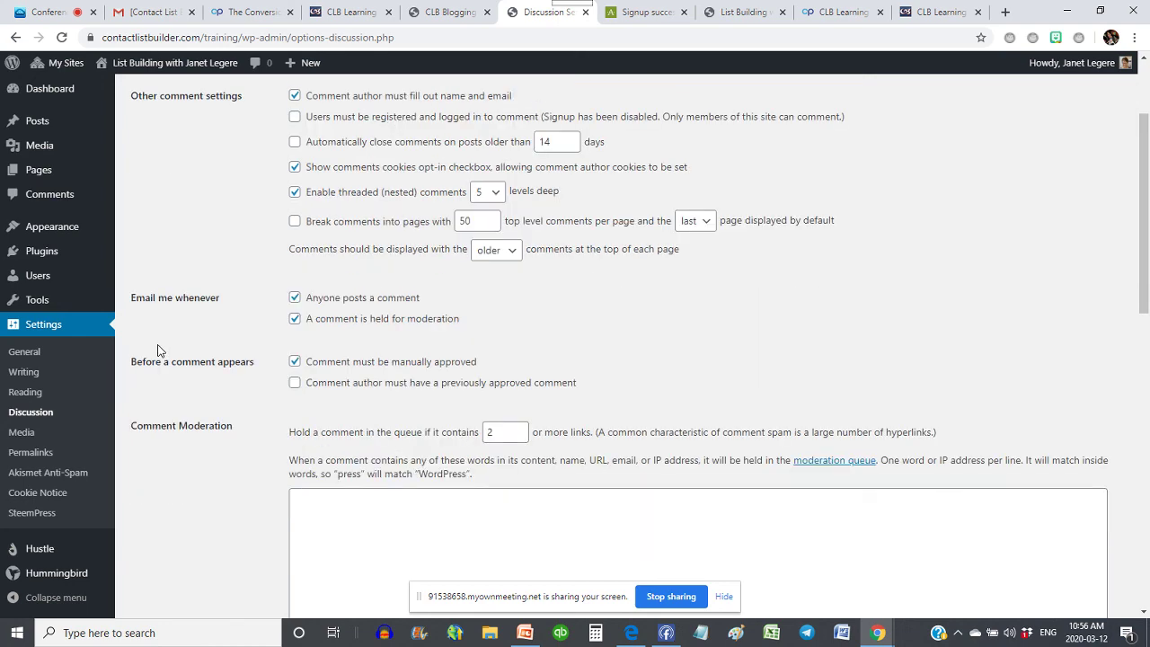
click(29, 452)
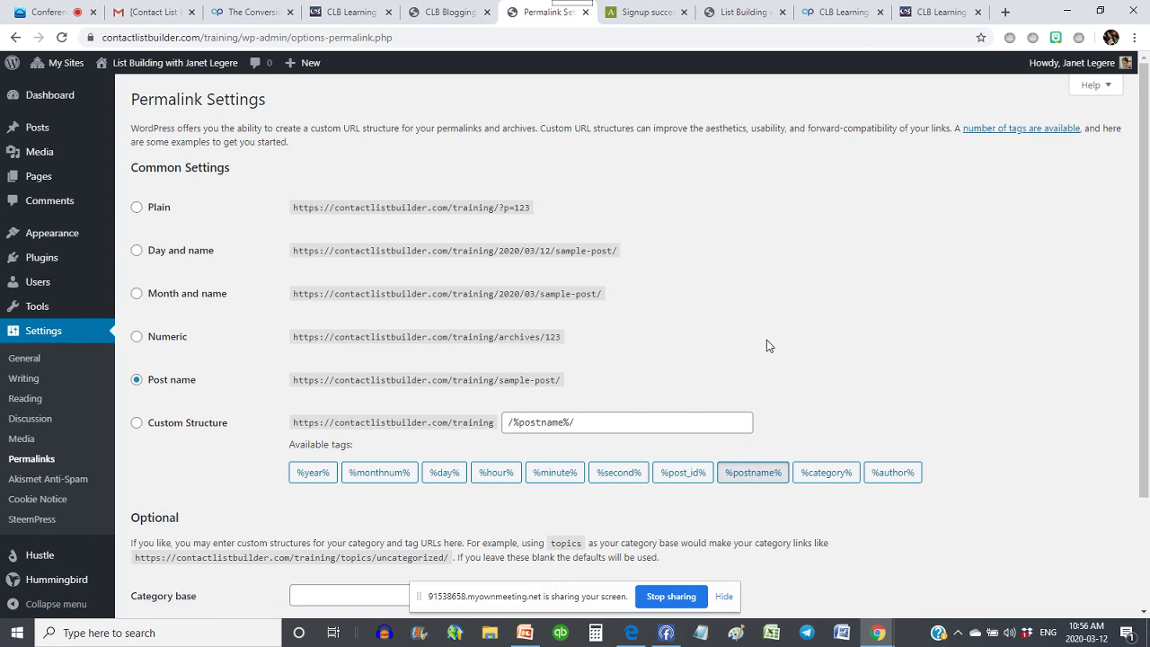
- View the Akismet Anti-Spam and SteemPress Options pages, then return to the Dashboard
click(23, 483)
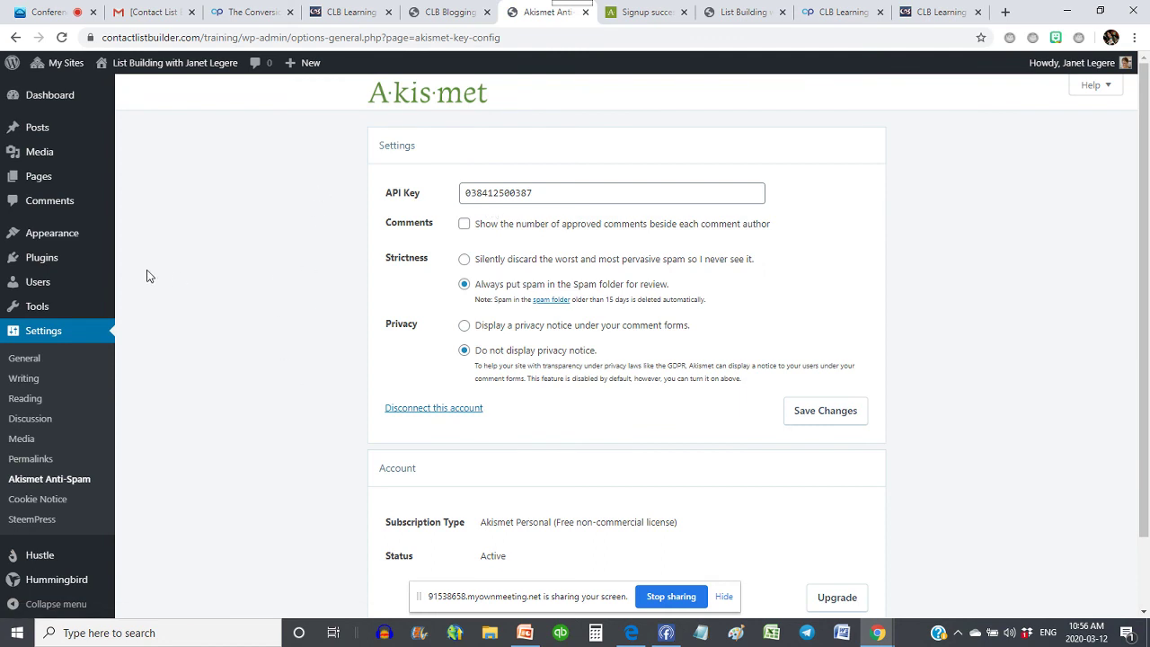
scroll(153, 273, down, 1)
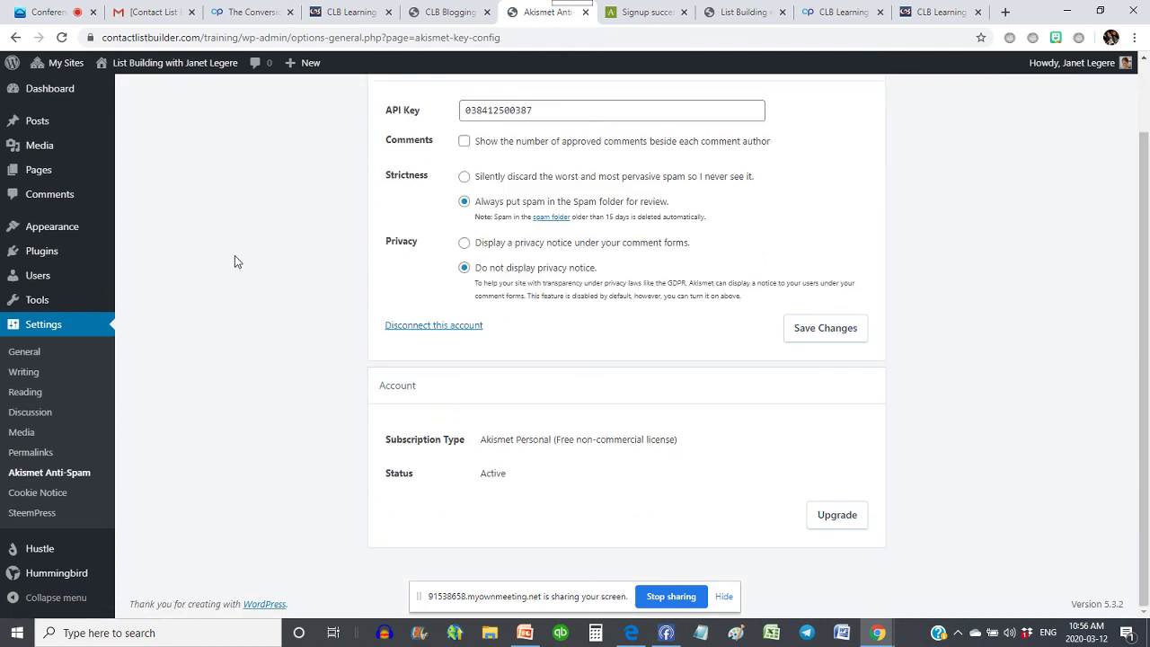
click(33, 513)
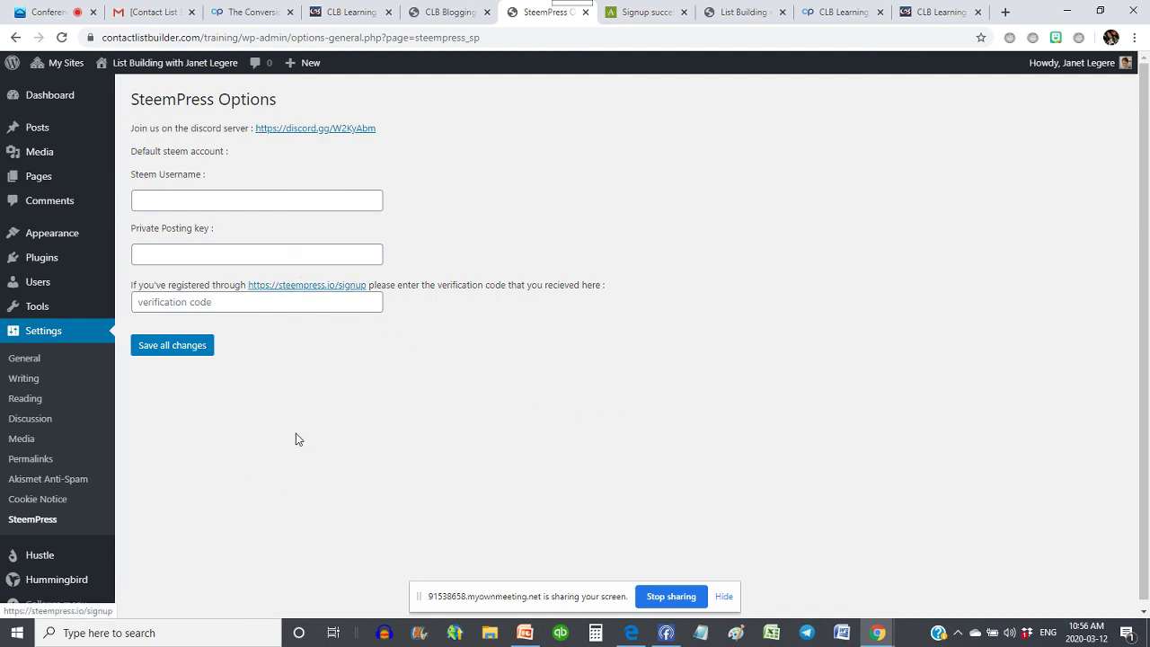
click(56, 96)
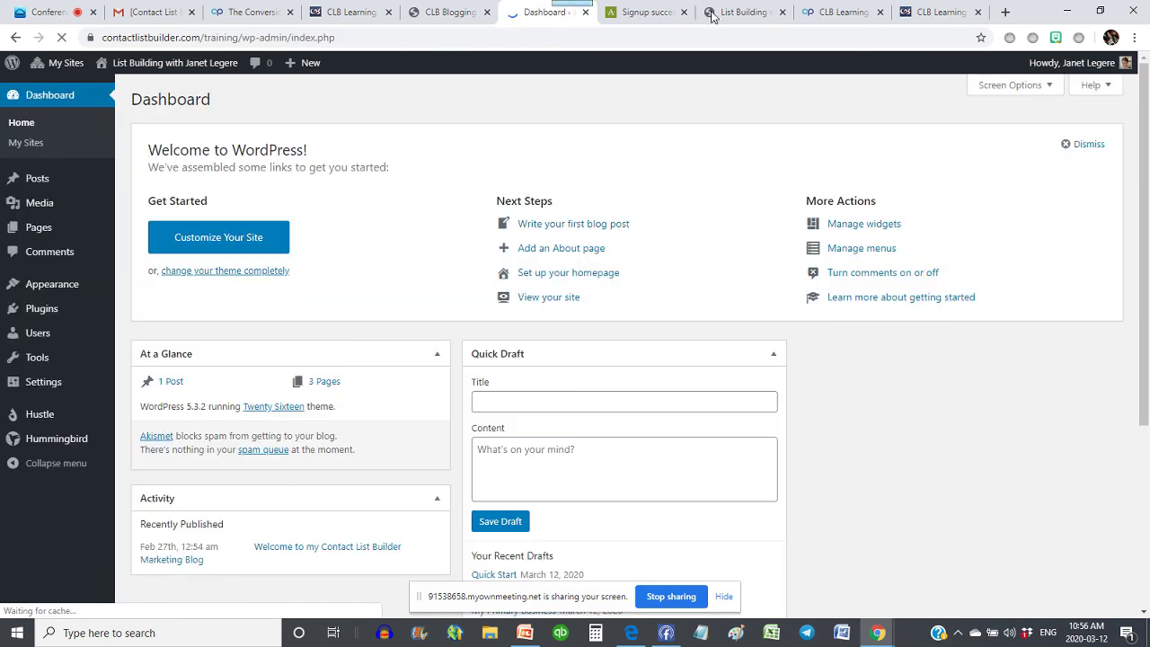
- Reload the List Building blog tab and check that the Contact List Builder welcome post appears first
click(712, 16)
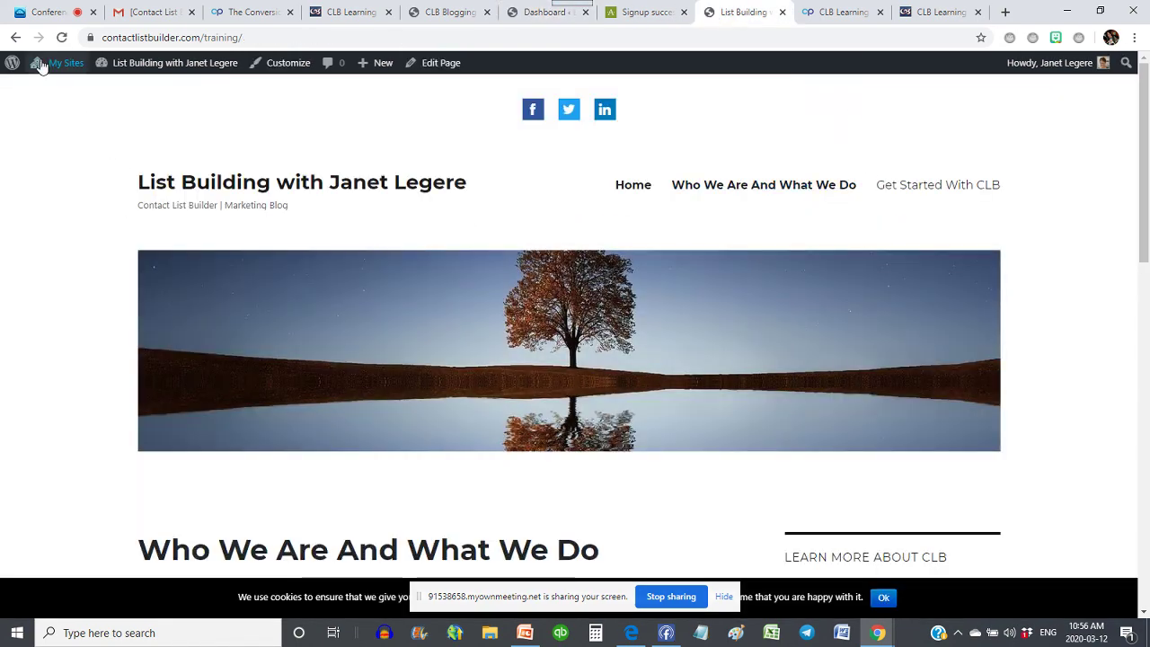
click(61, 37)
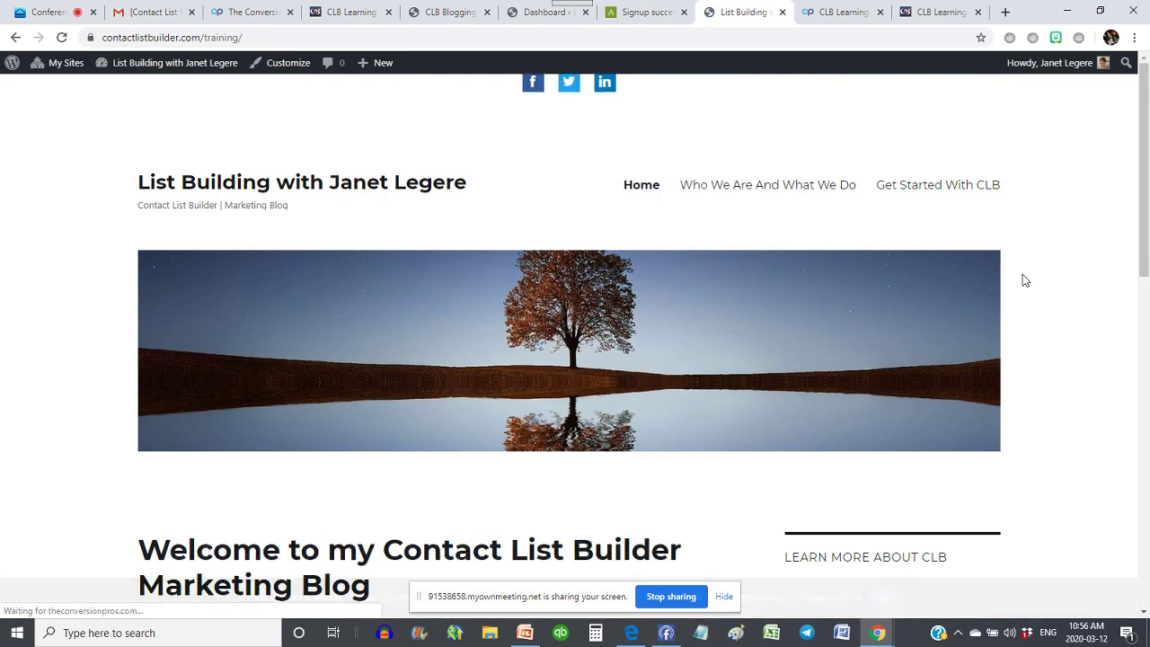
scroll(1025, 280, down, 3)
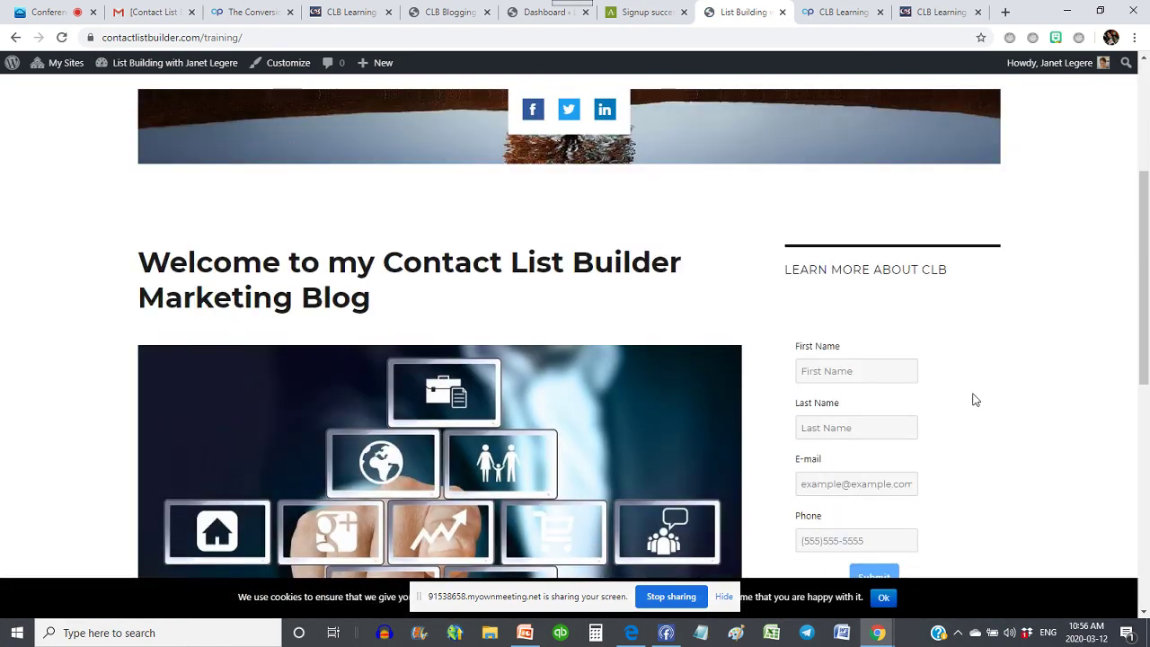
scroll(975, 399, up, 3)
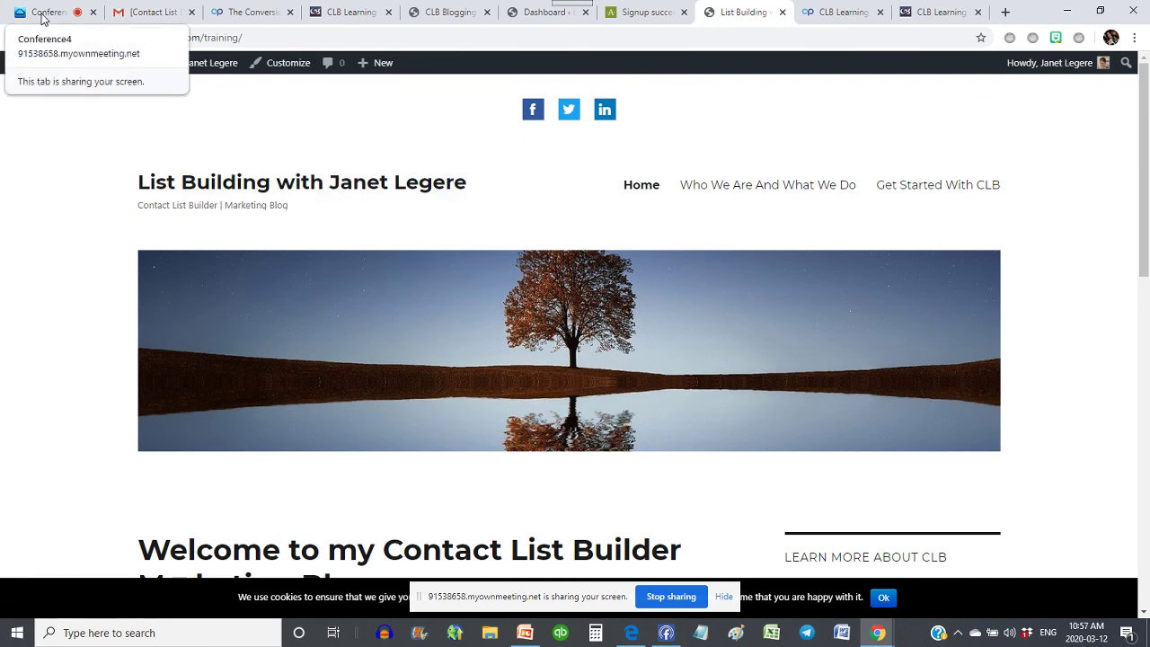
- Return to the Conference4 room and stop sharing the screen with attendees
click(40, 13)
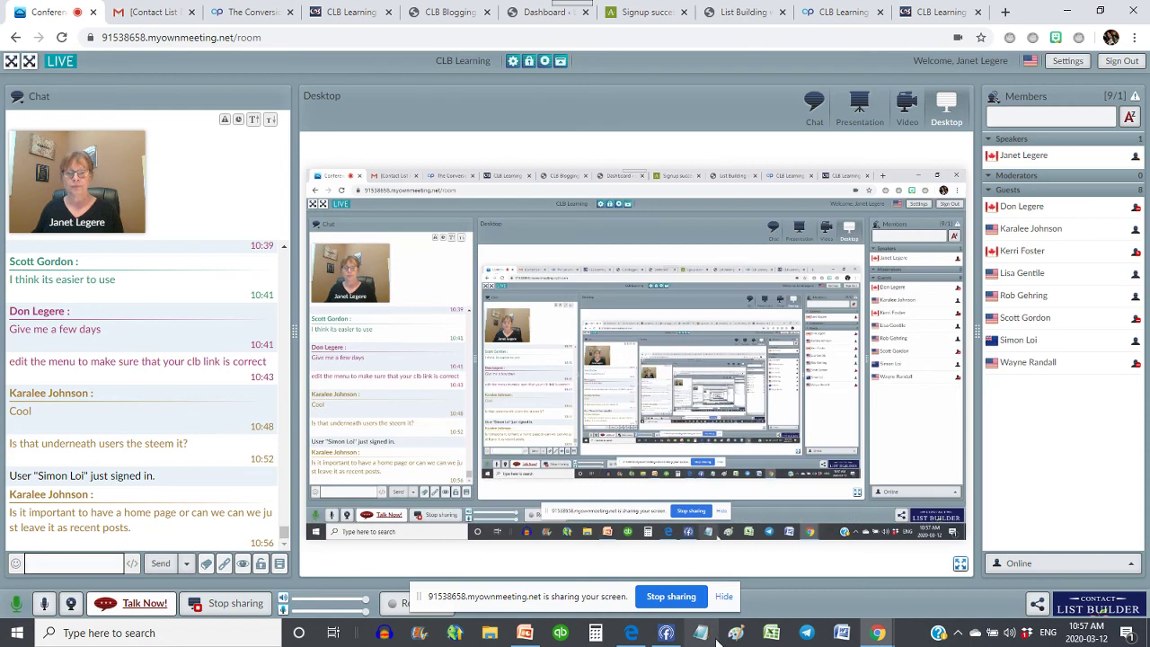
click(671, 596)
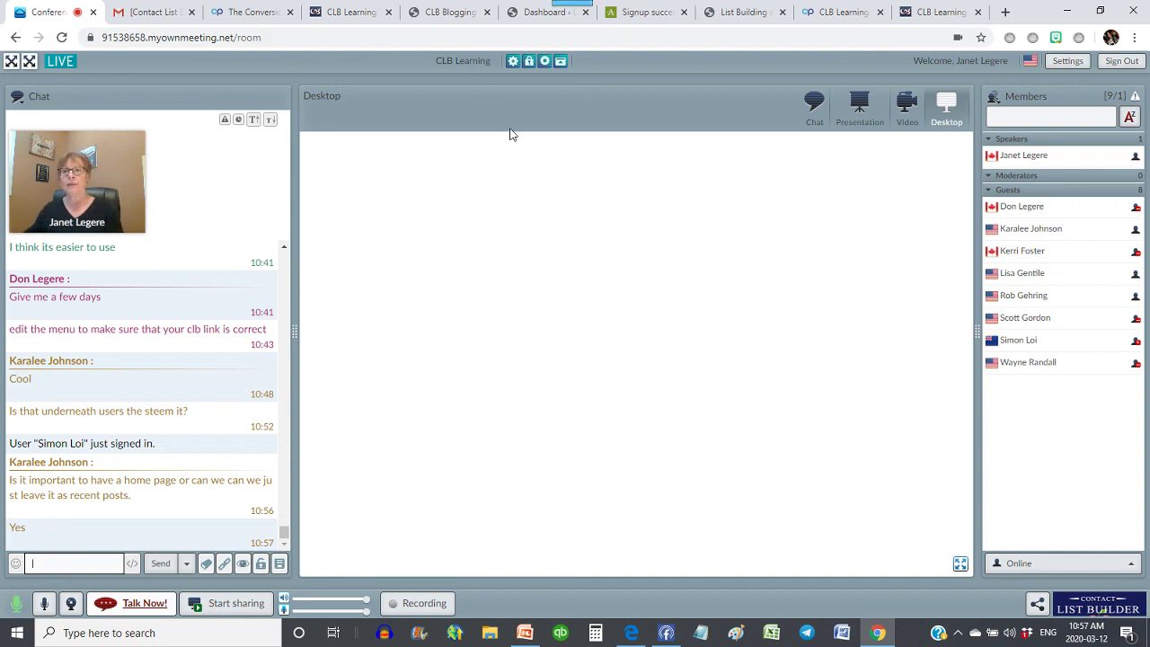
- Start the CLB-CLB Blogging Platform 2 presentation from the uploaded presentations list
click(860, 110)
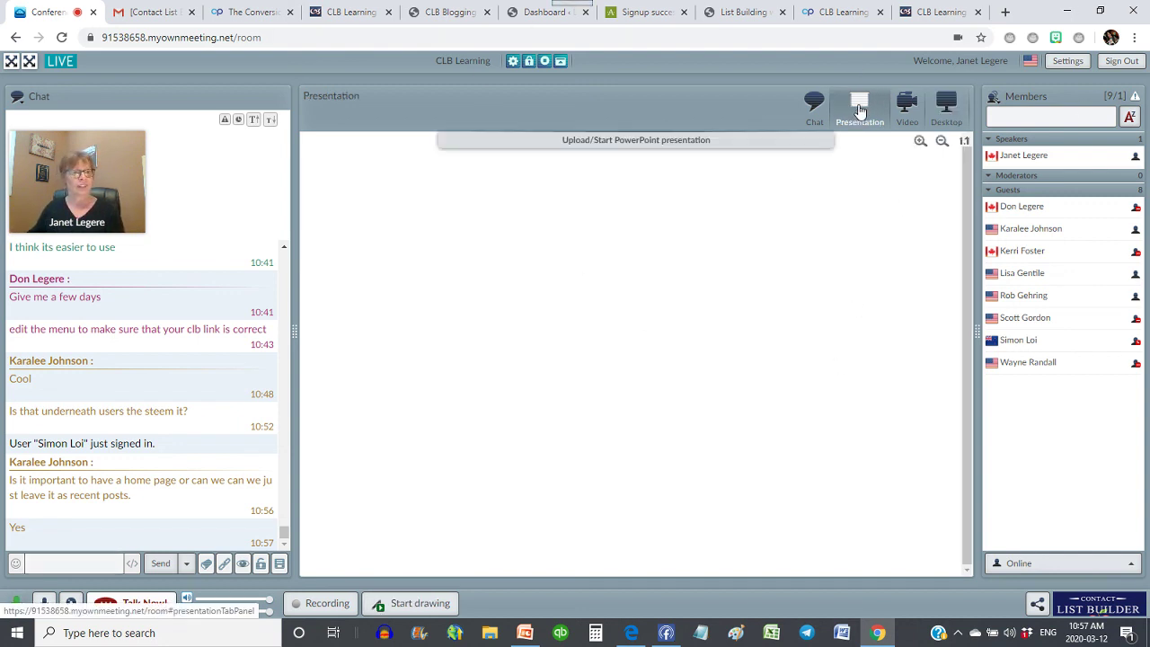
click(641, 140)
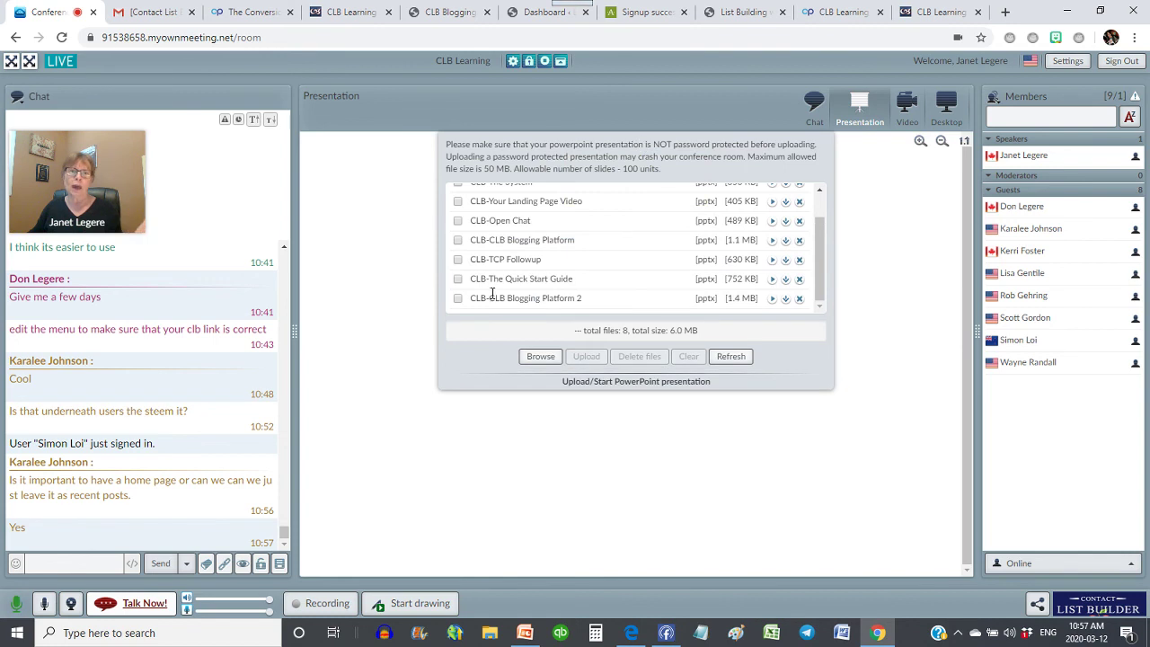
click(772, 301)
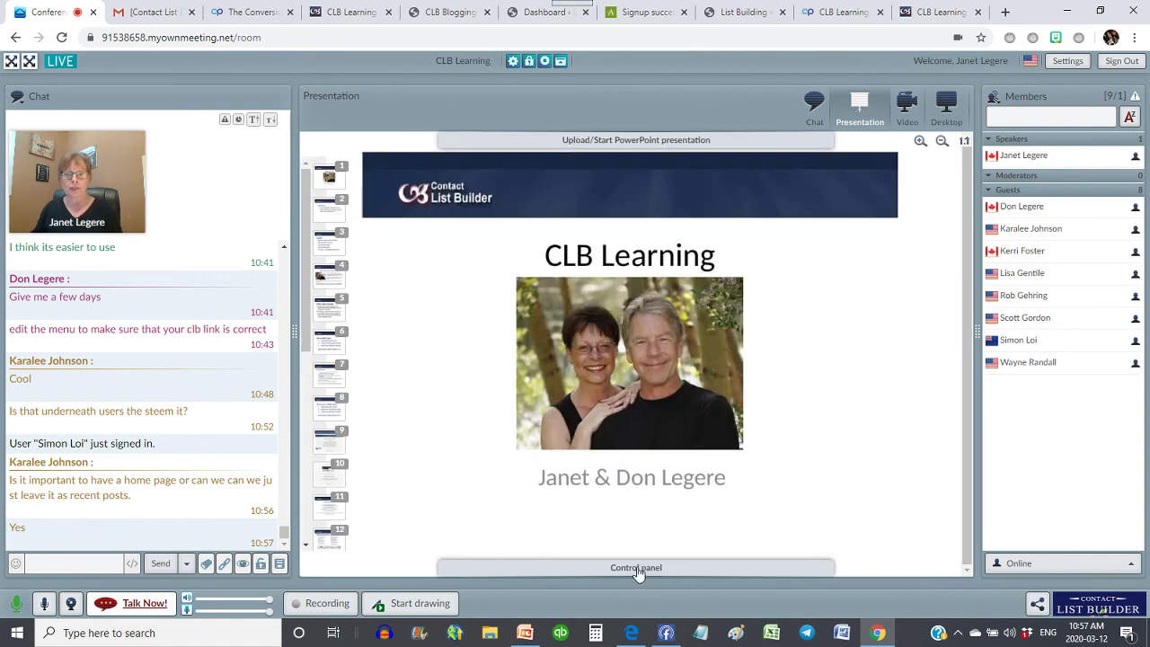
- Go through the slide thumbnails to slide 23 of 24, then focus the chat message box
click(637, 572)
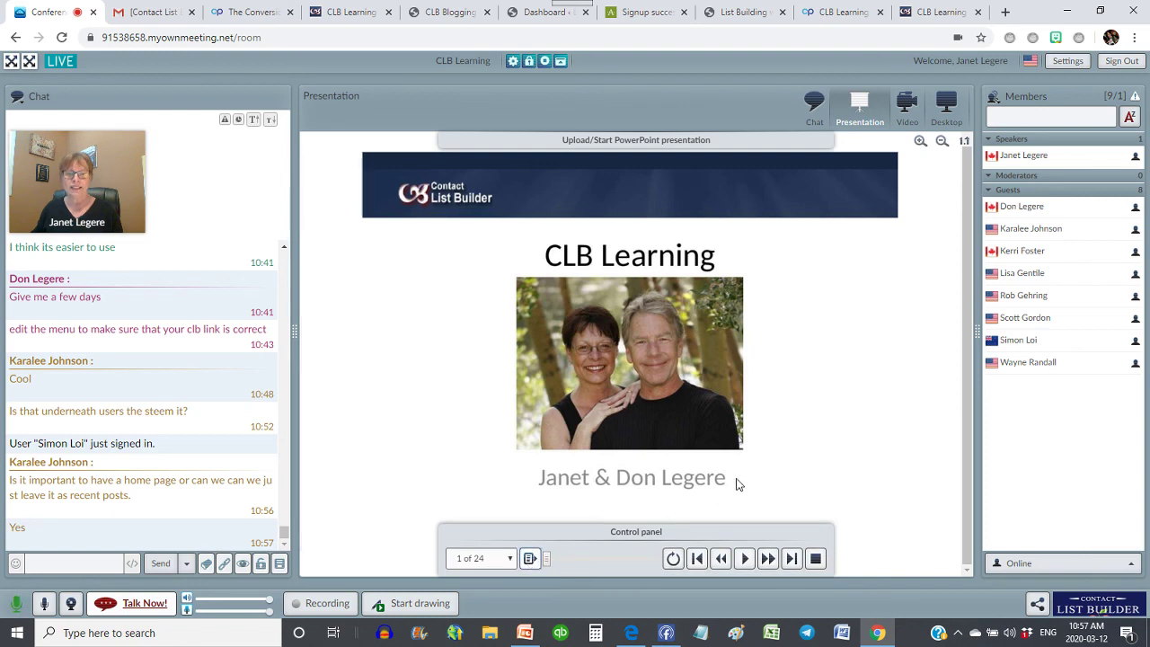
click(530, 559)
click(307, 466)
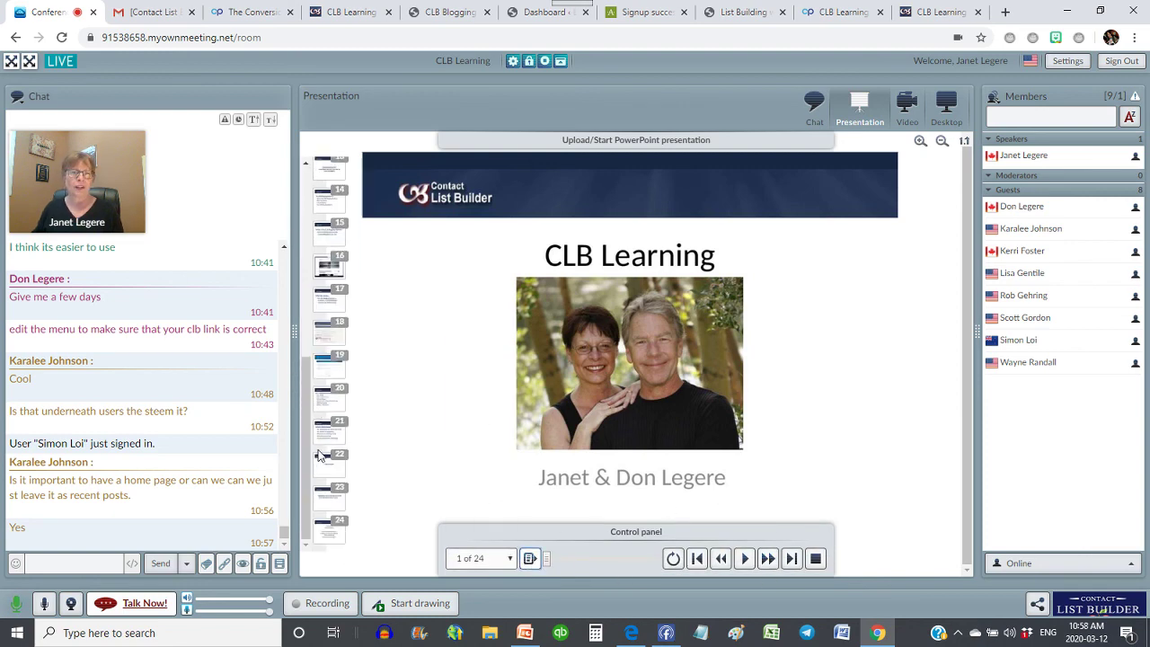
click(328, 460)
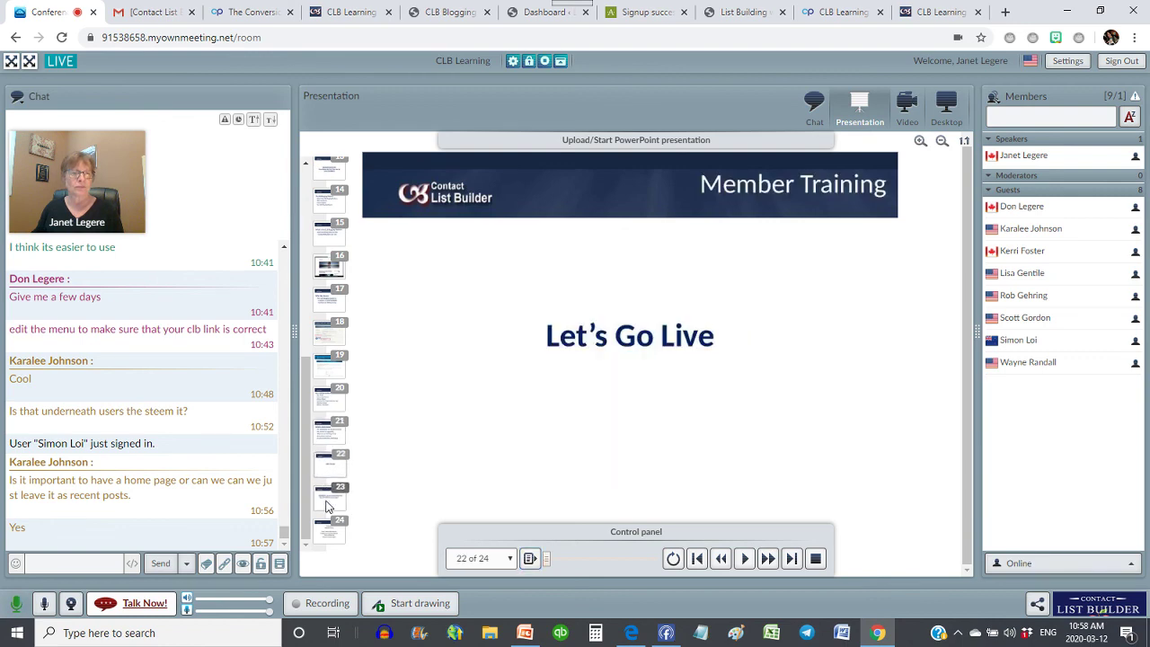
click(328, 499)
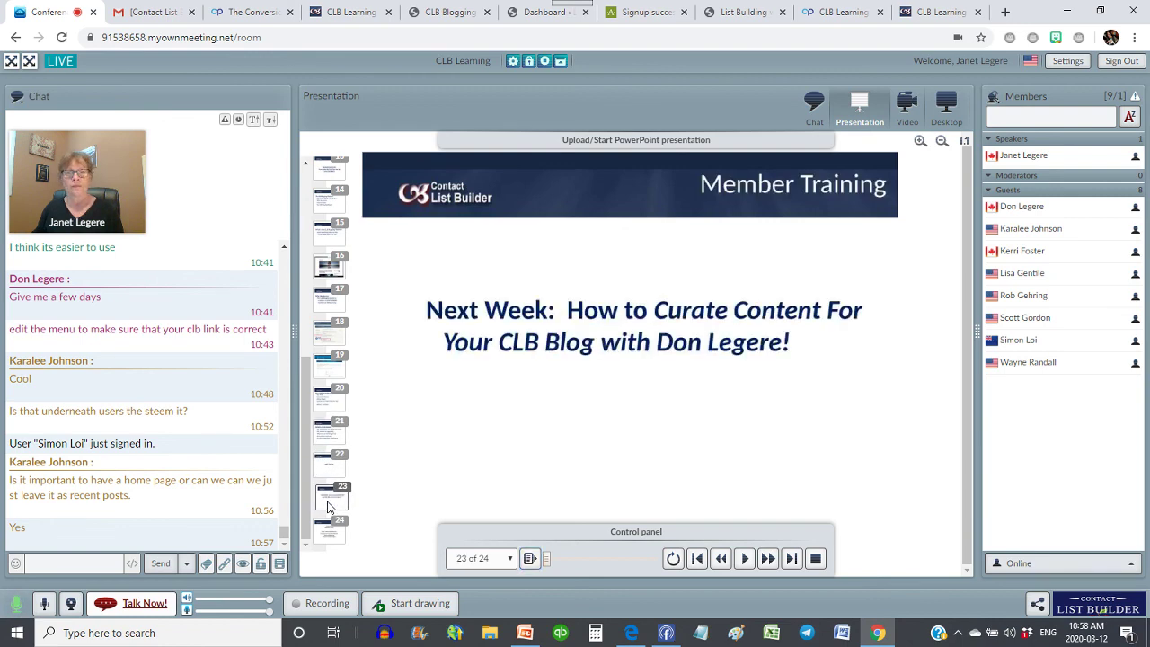
click(72, 562)
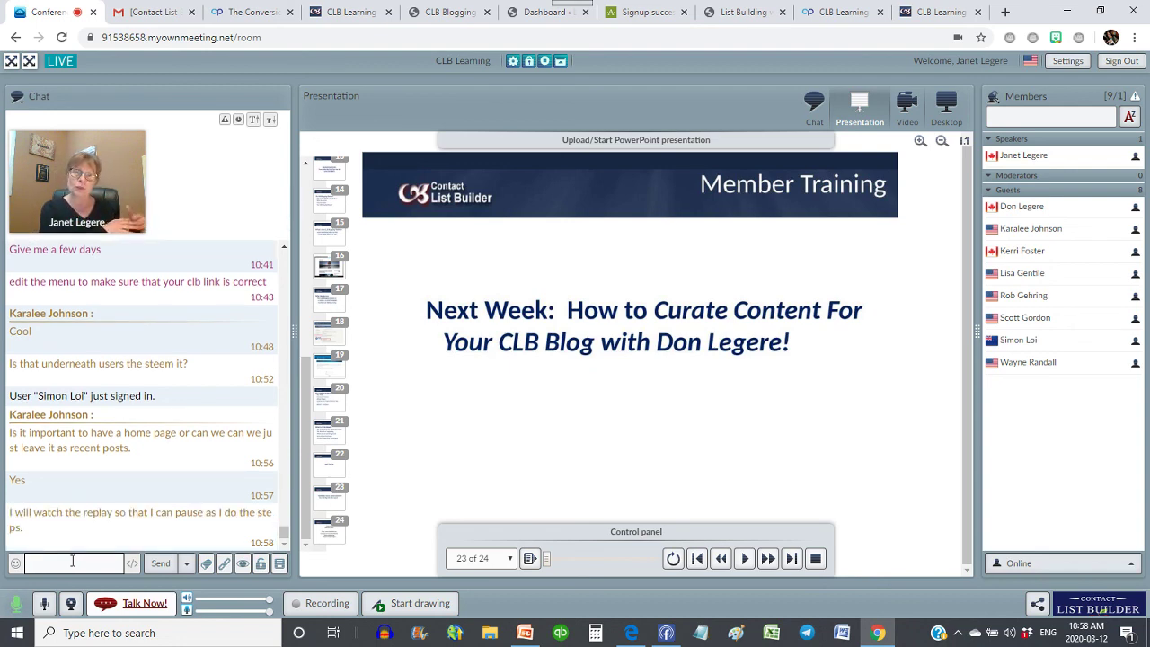
click(73, 561)
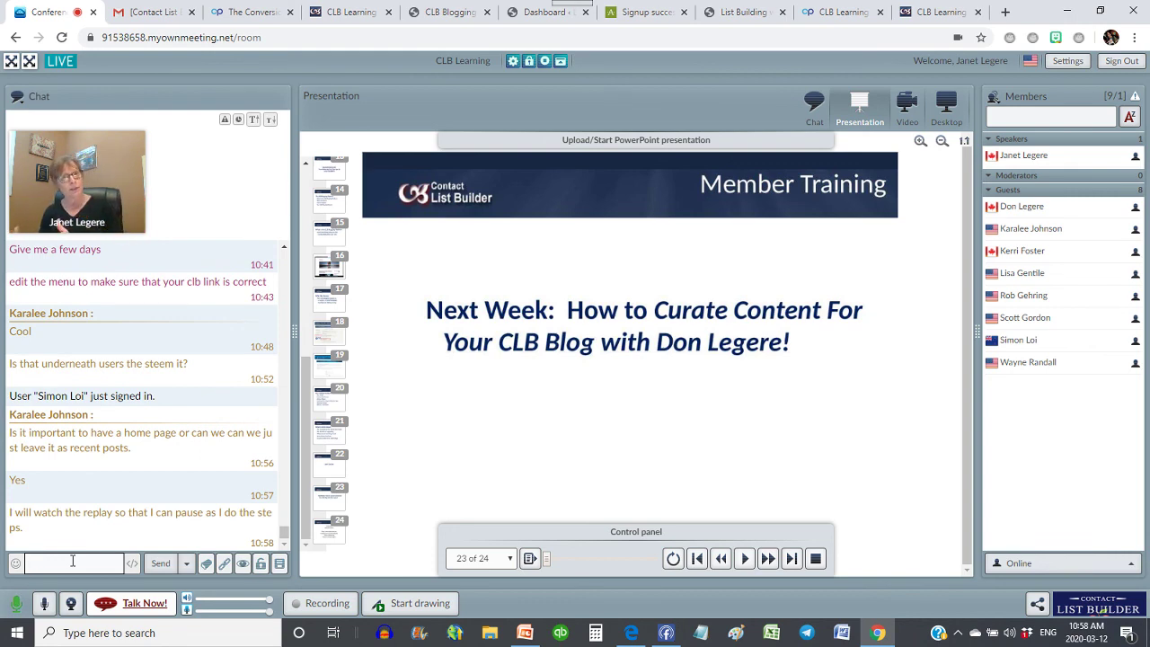